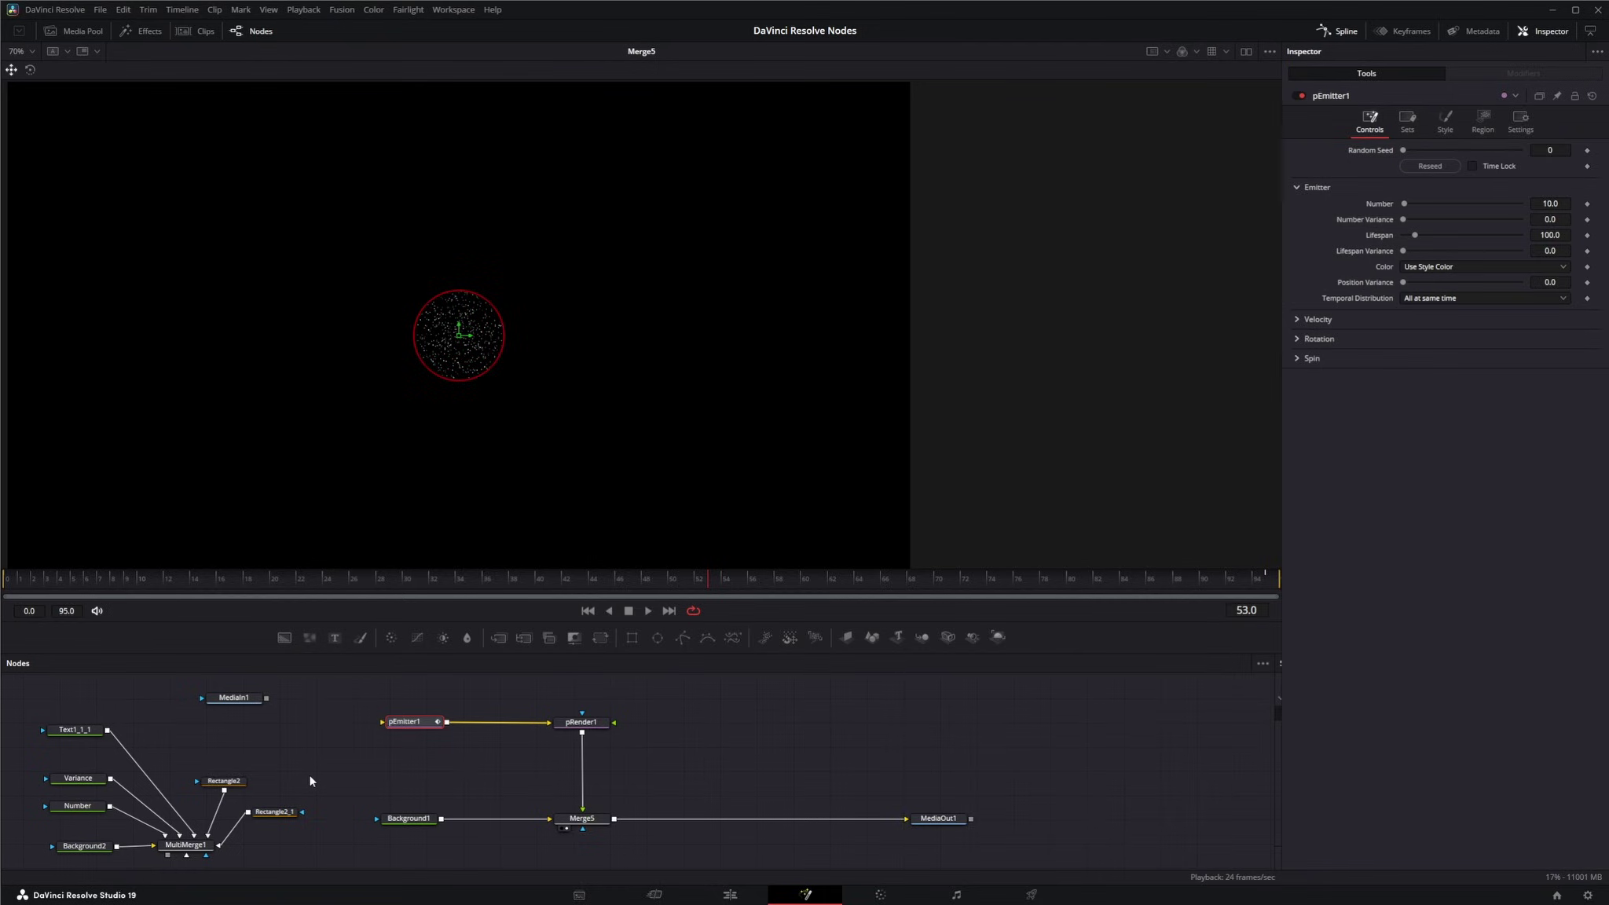
# - Select the pEmitter1 node and expand its Velocity settings
pyautogui.click(310, 775)
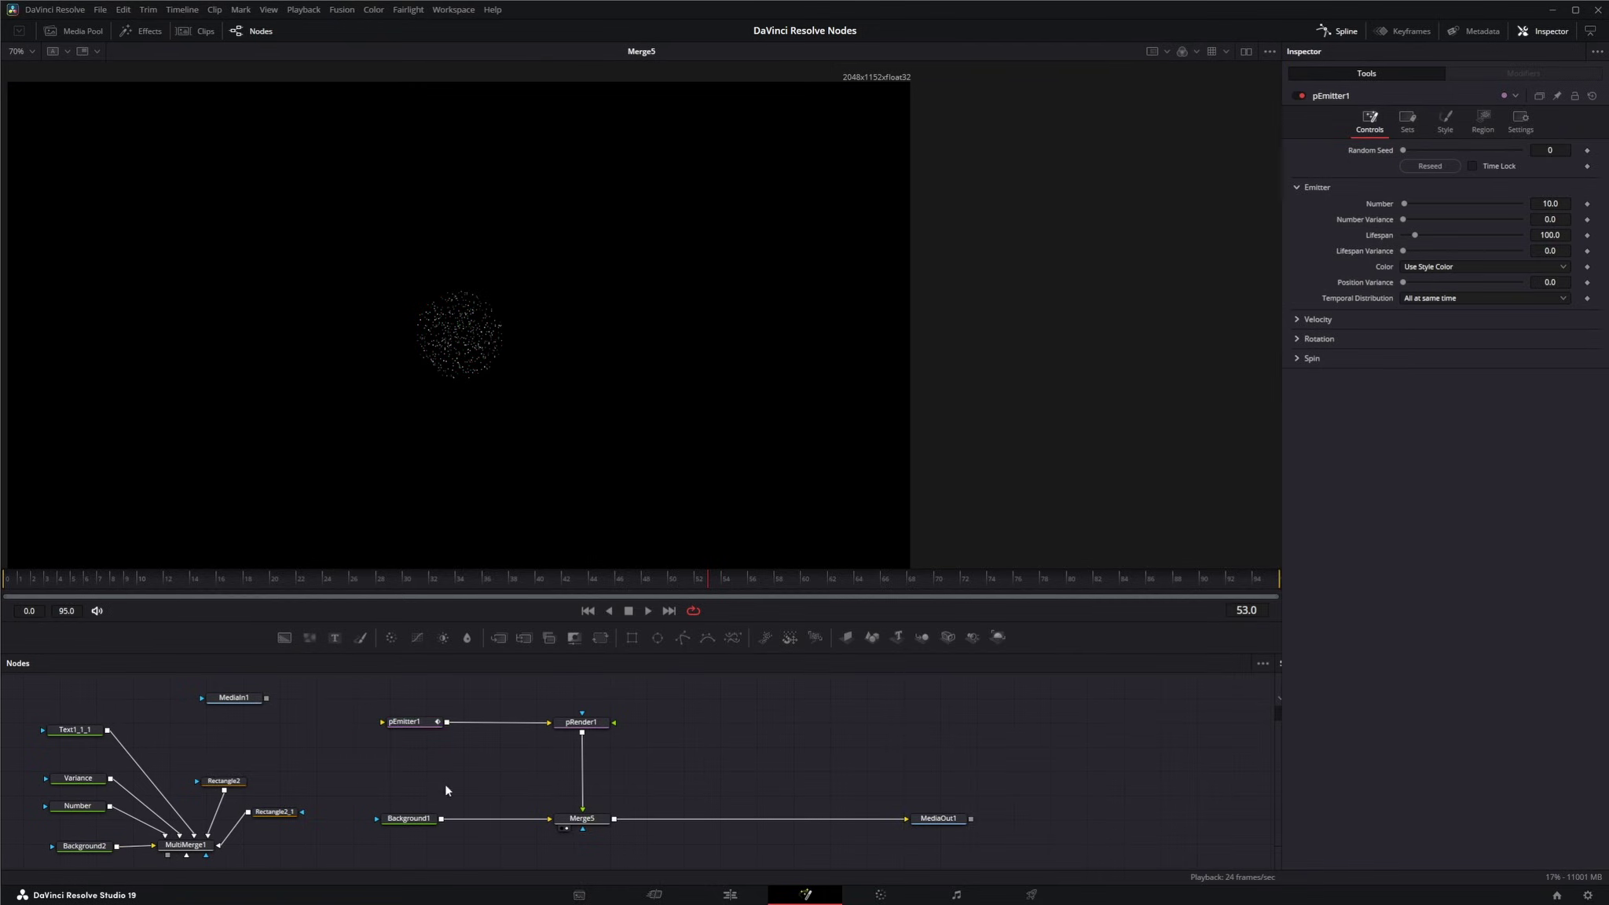
pyautogui.click(409, 722)
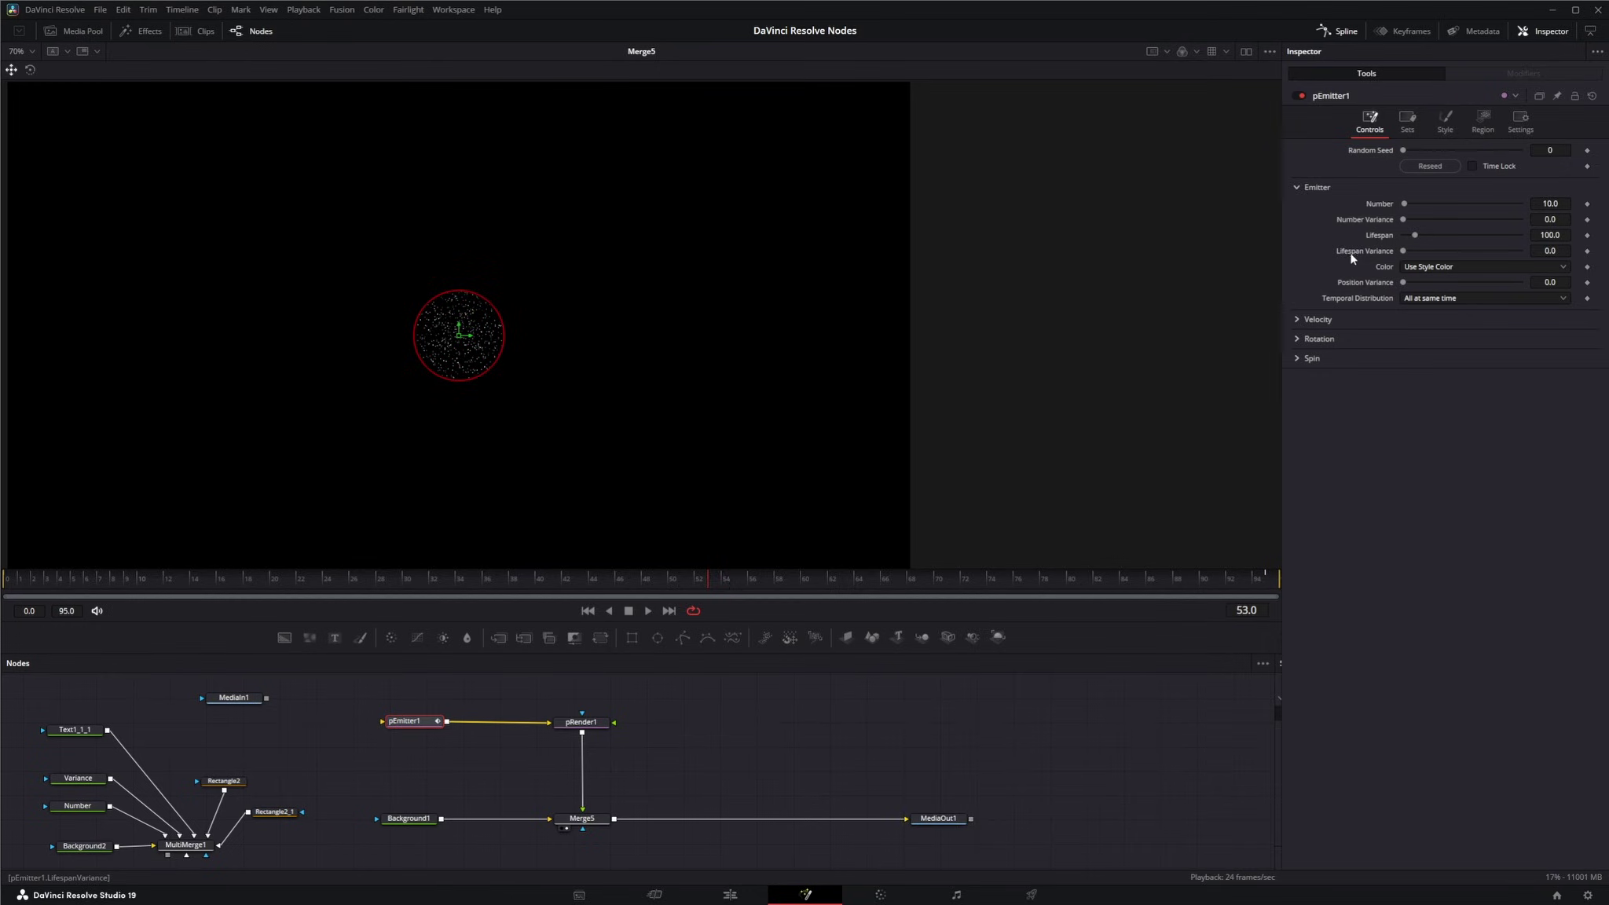
pyautogui.click(1296, 319)
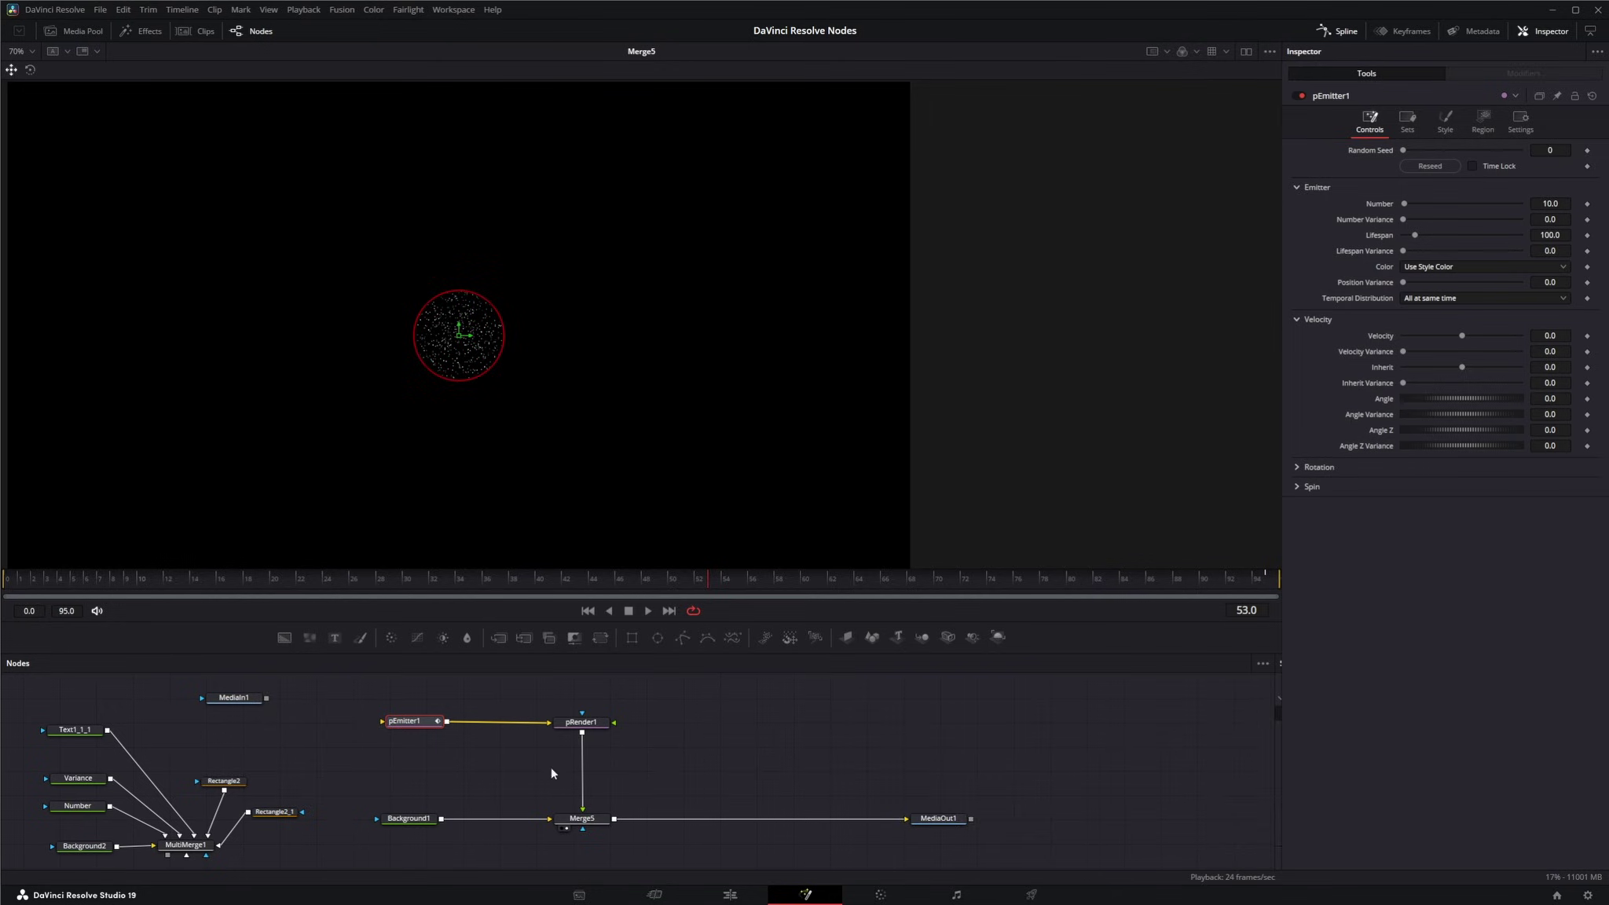
# - Show MultiMerge1 in the viewer and change the Variance node's text to "Variance = 100"
pyautogui.moveTo(186, 844); pyautogui.dragTo(268, 440)
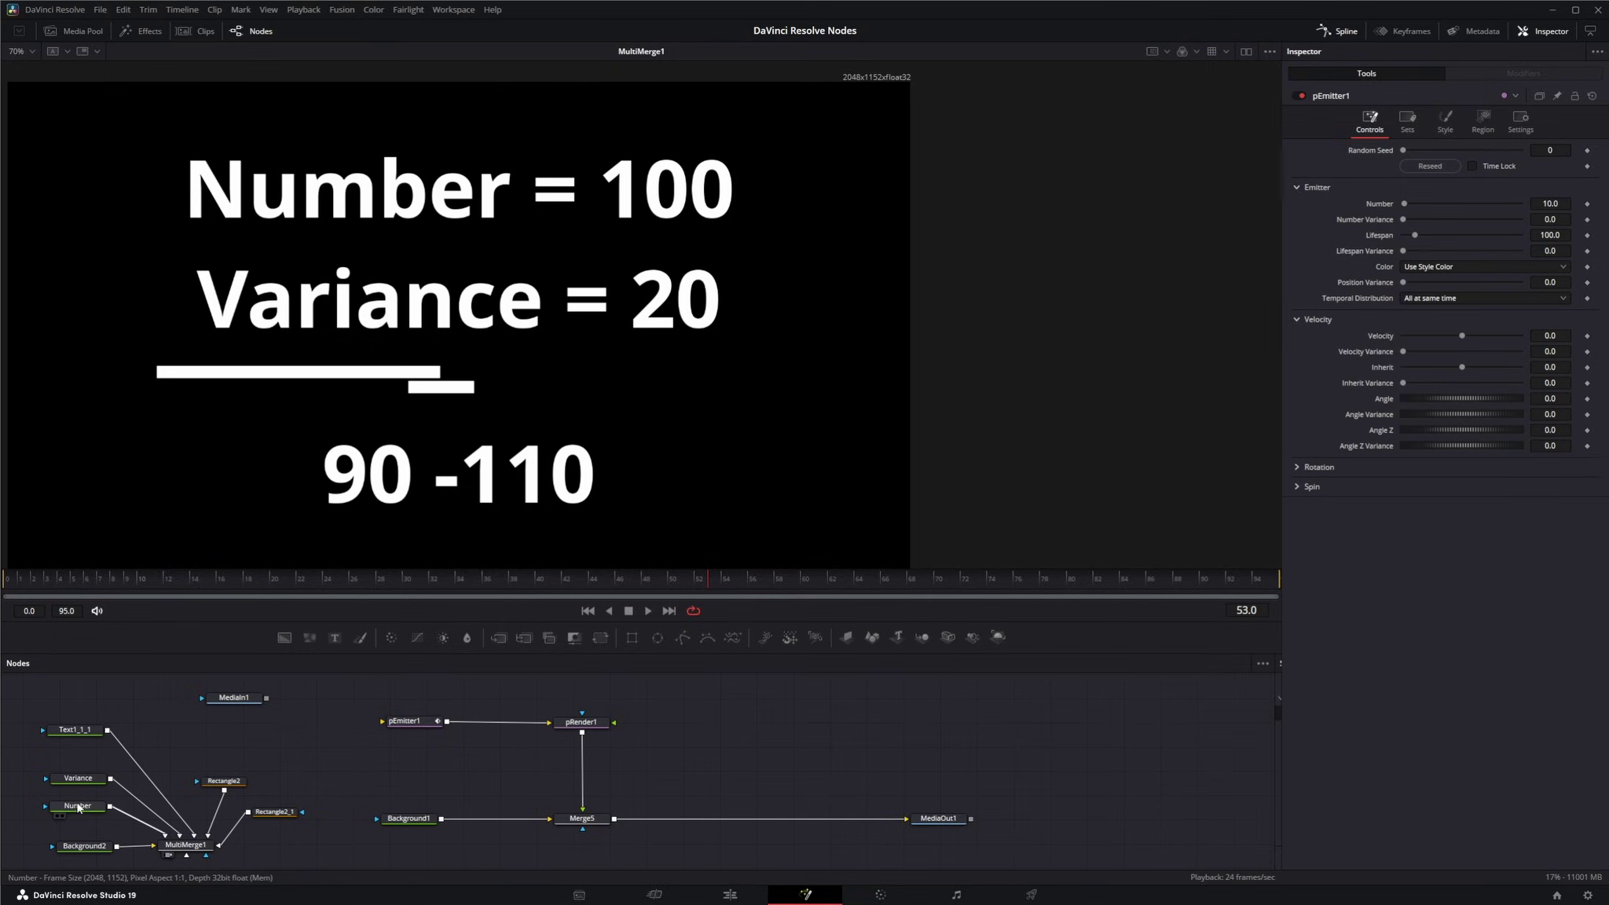
pyautogui.click(78, 778)
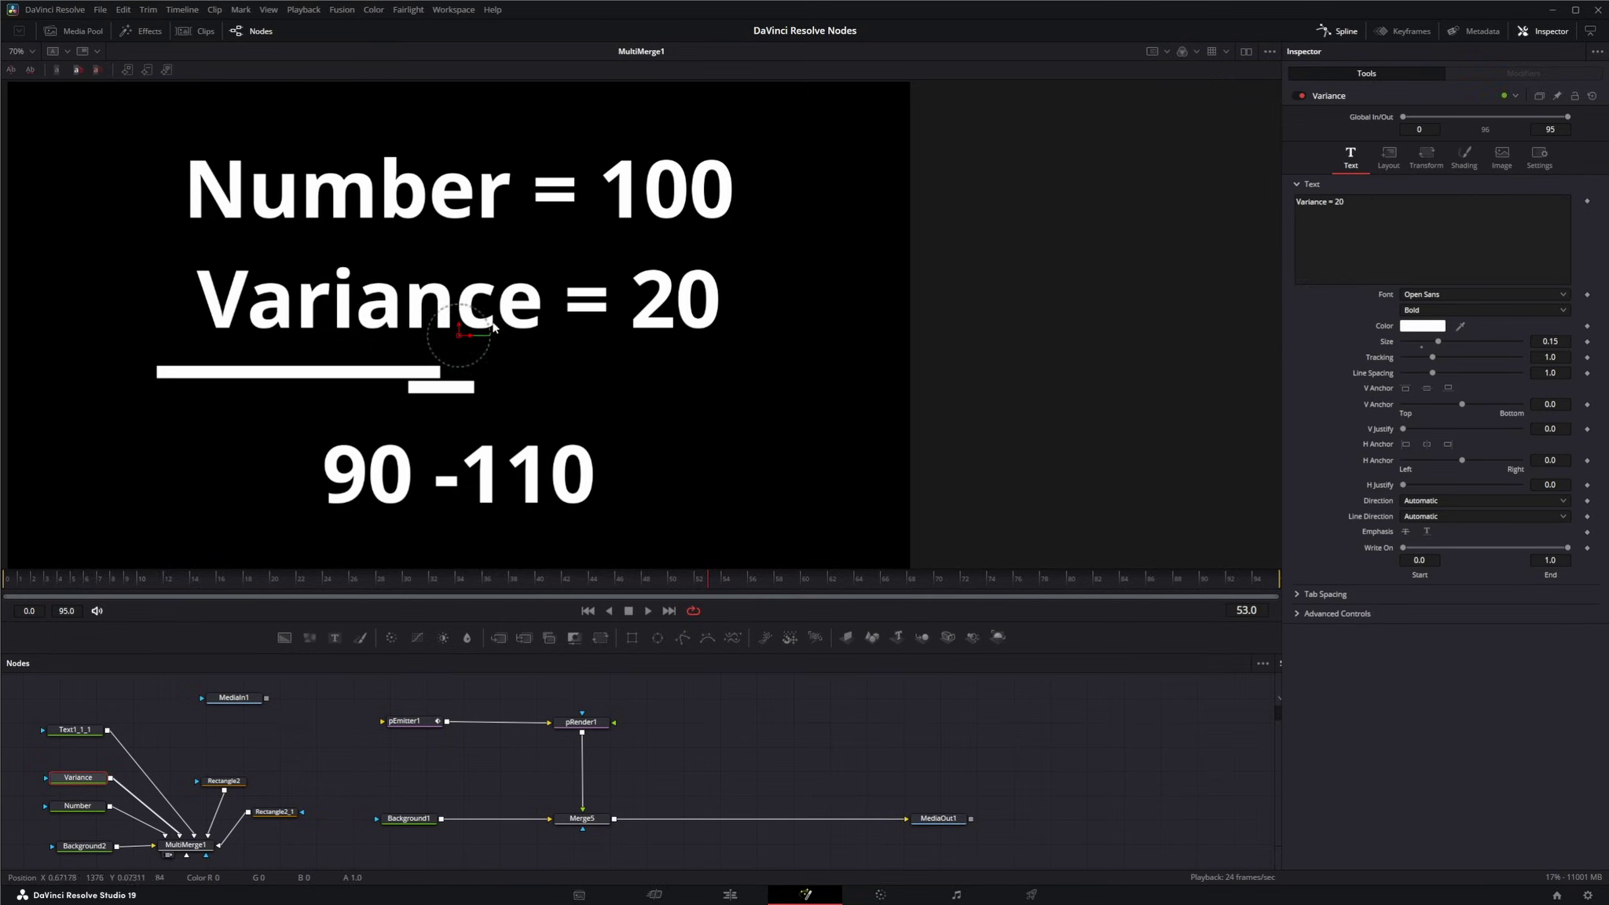
pyautogui.click(1342, 203)
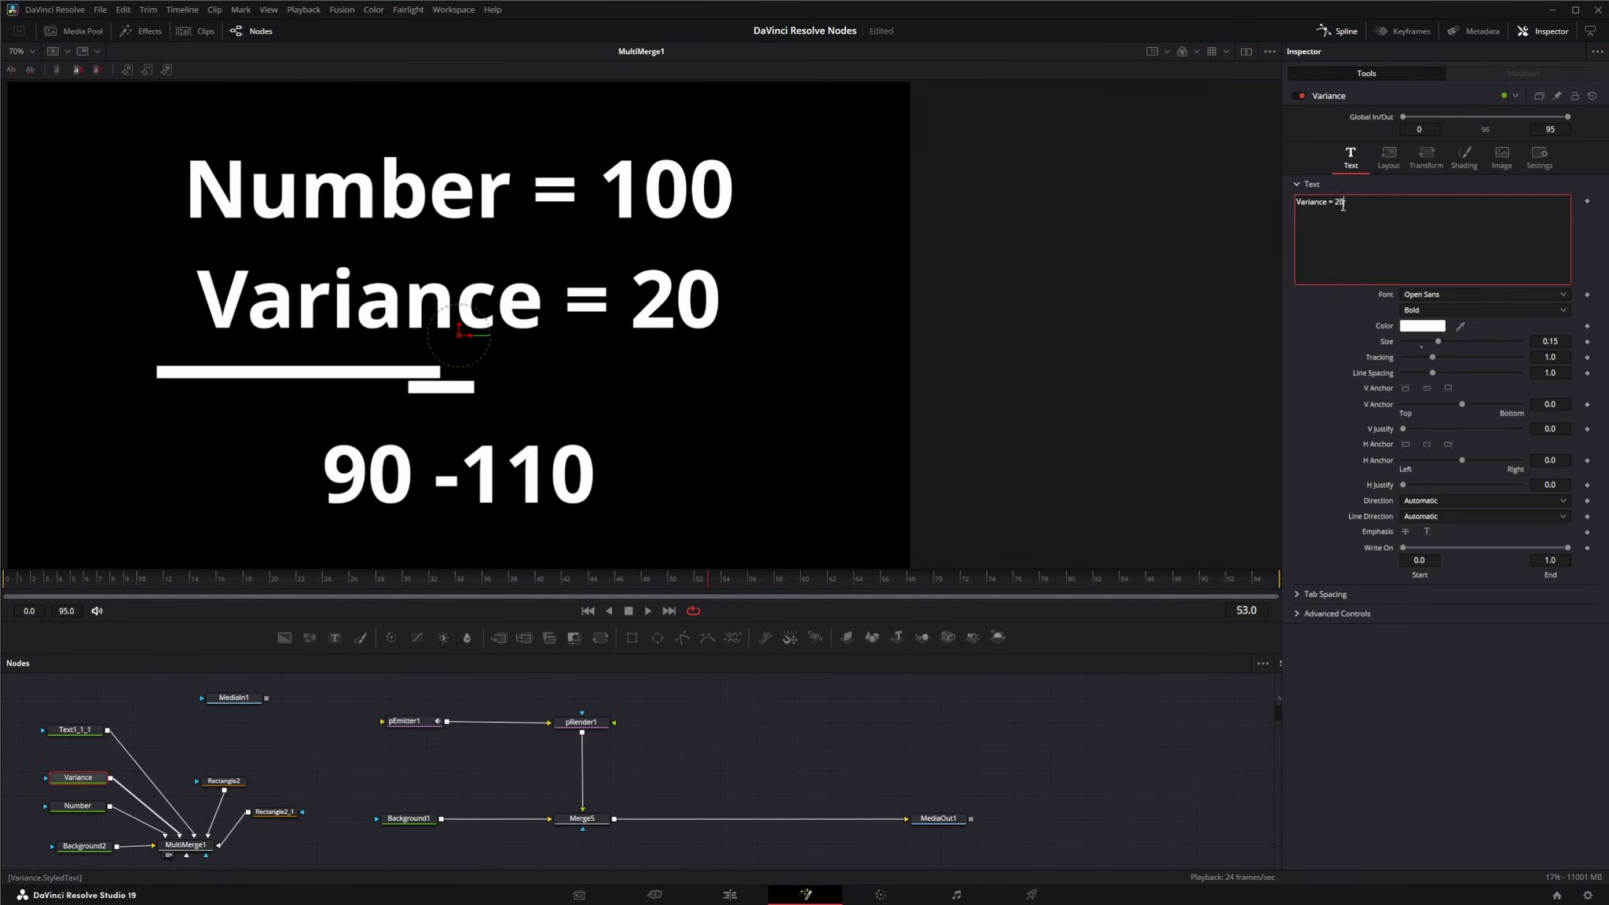
pyautogui.write('100')
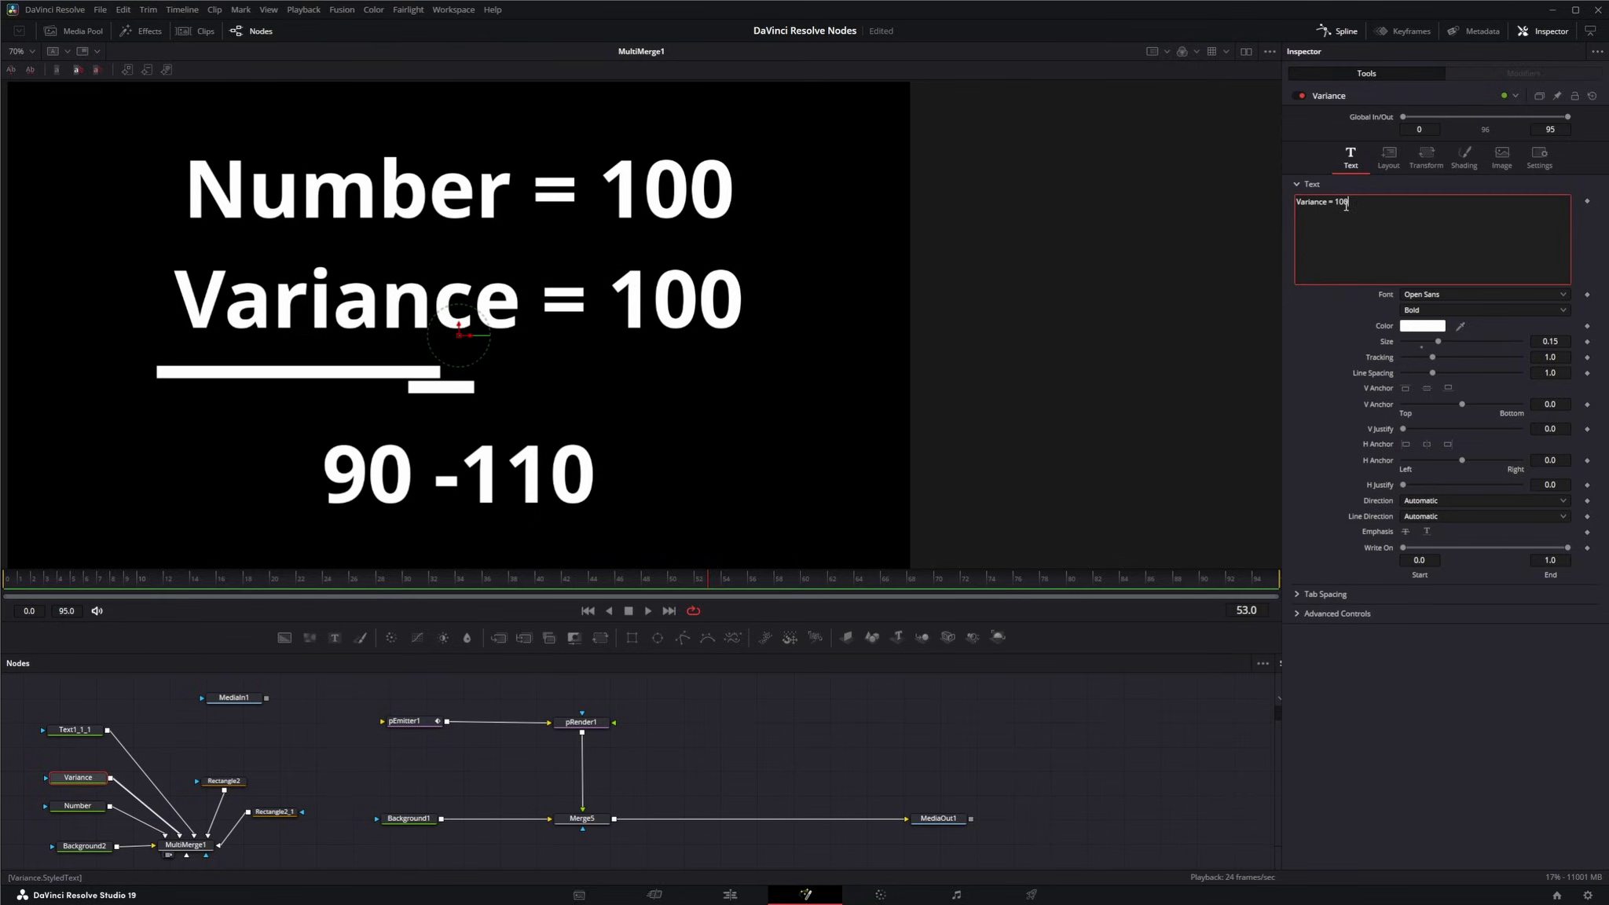
# - Widen the Rectangle2_1 bar to a width of about 0.37 and change the range text in Text1_1_1 to "50 -150"
pyautogui.click(274, 812)
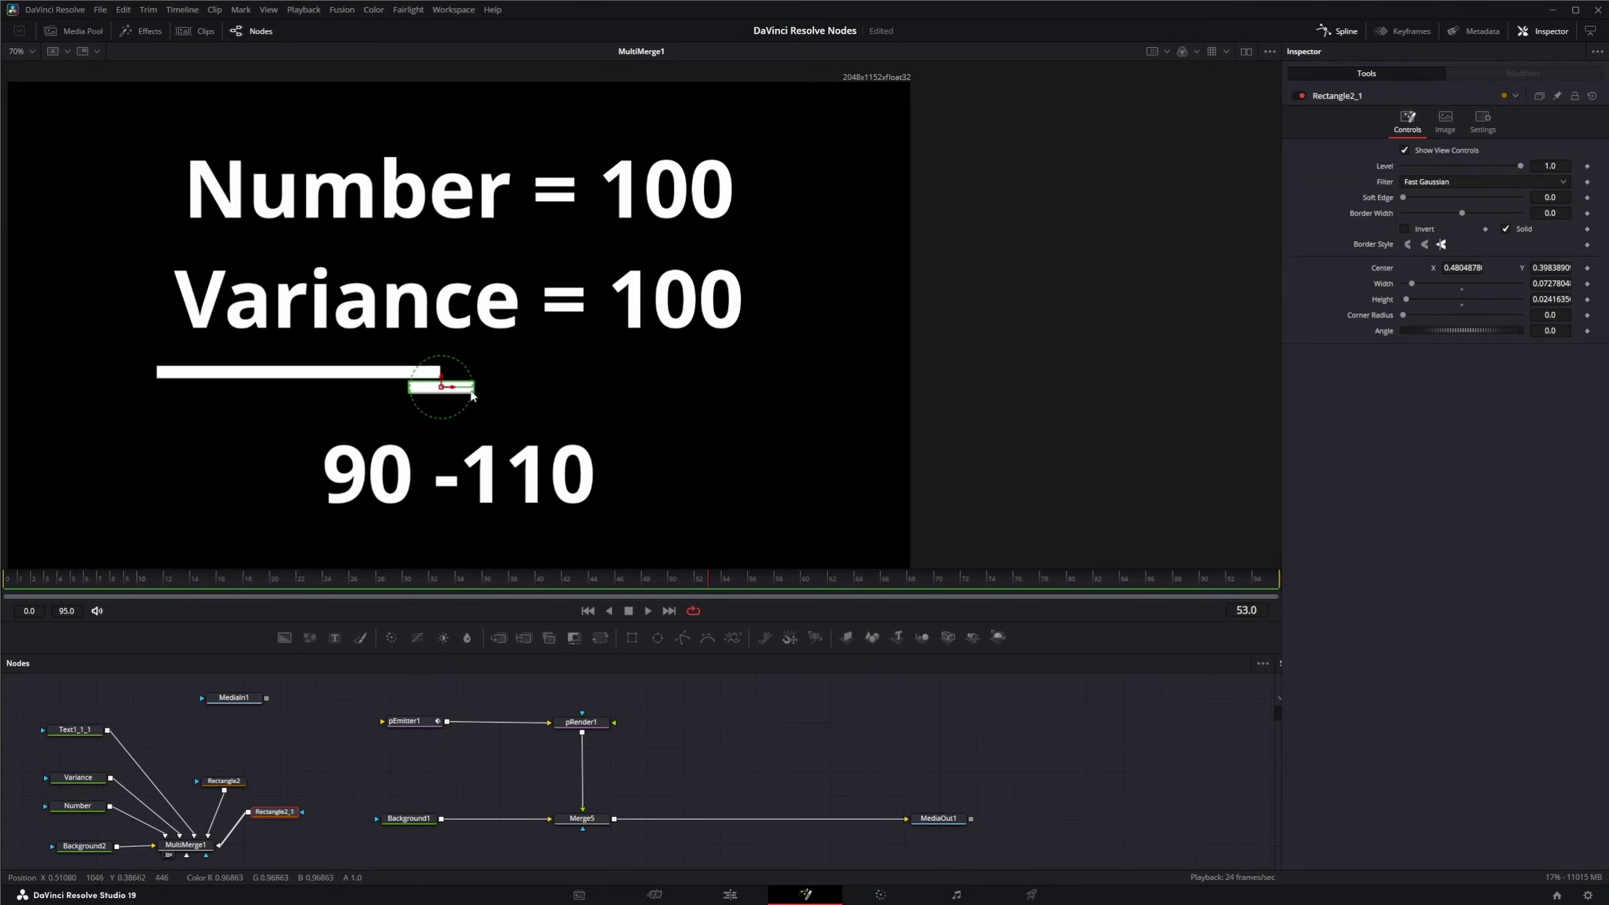
pyautogui.moveTo(474, 386); pyautogui.dragTo(610, 392)
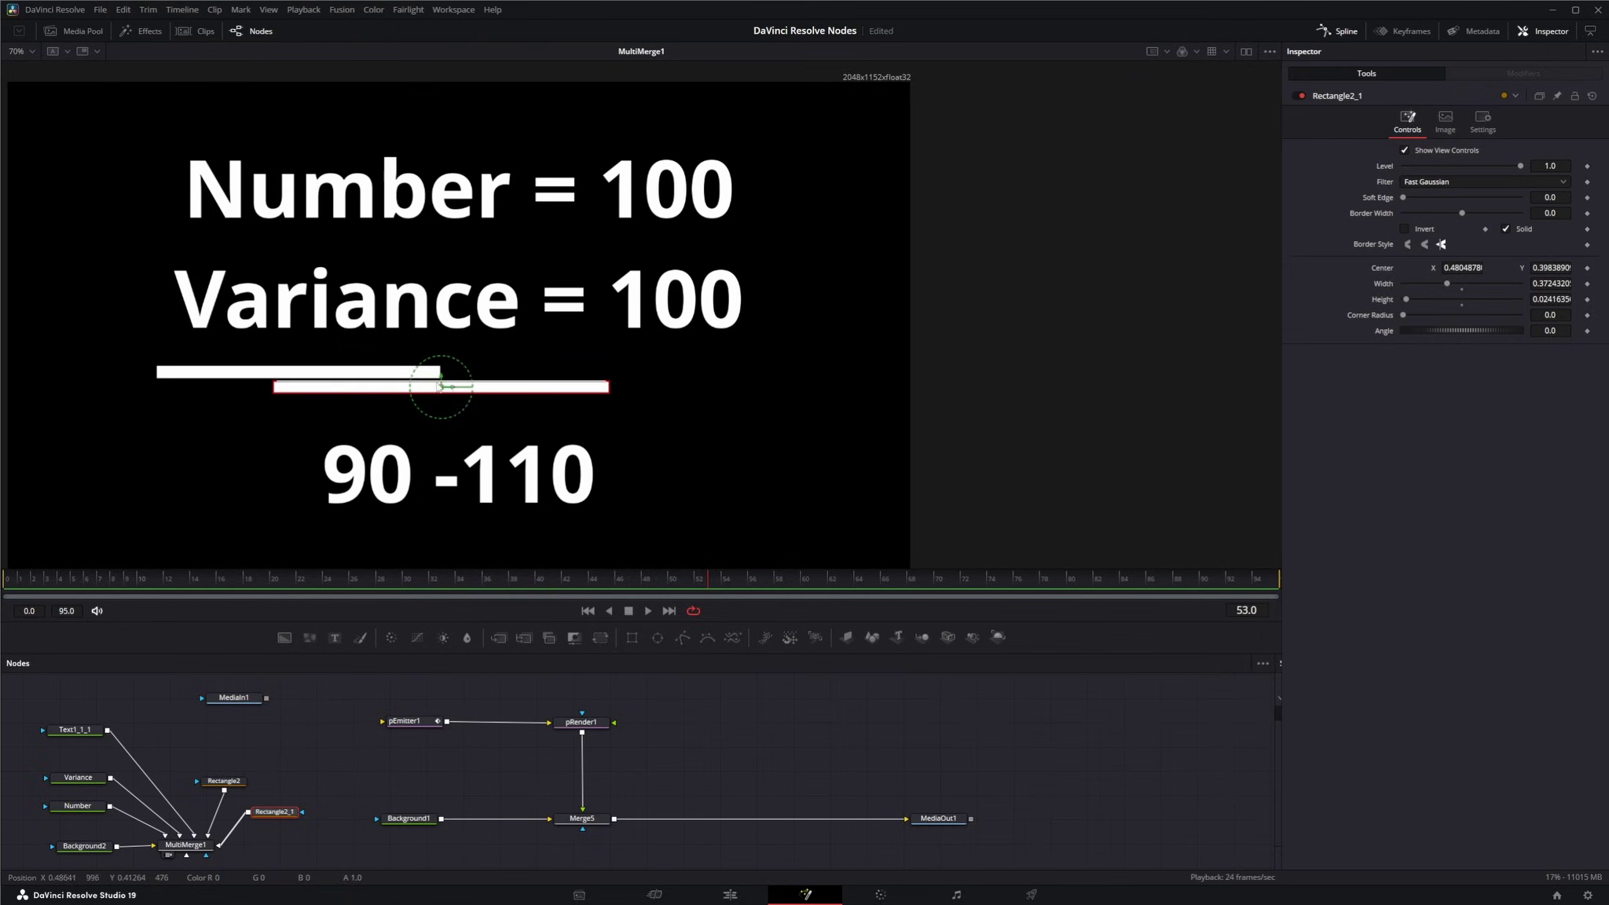
pyautogui.click(66, 733)
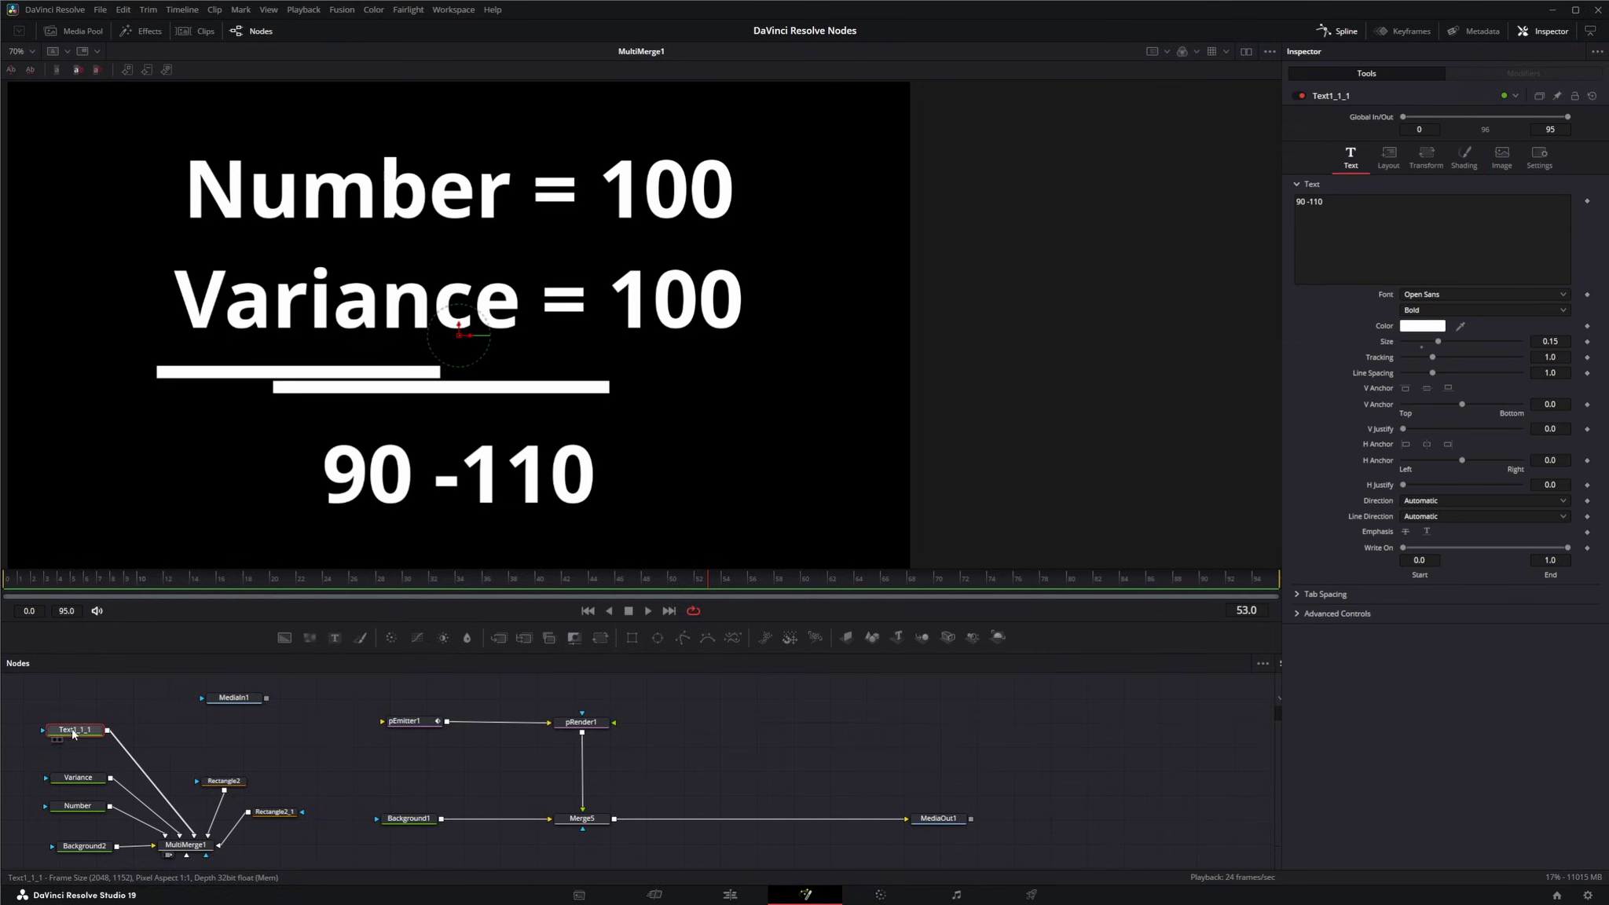
pyautogui.click(1300, 202)
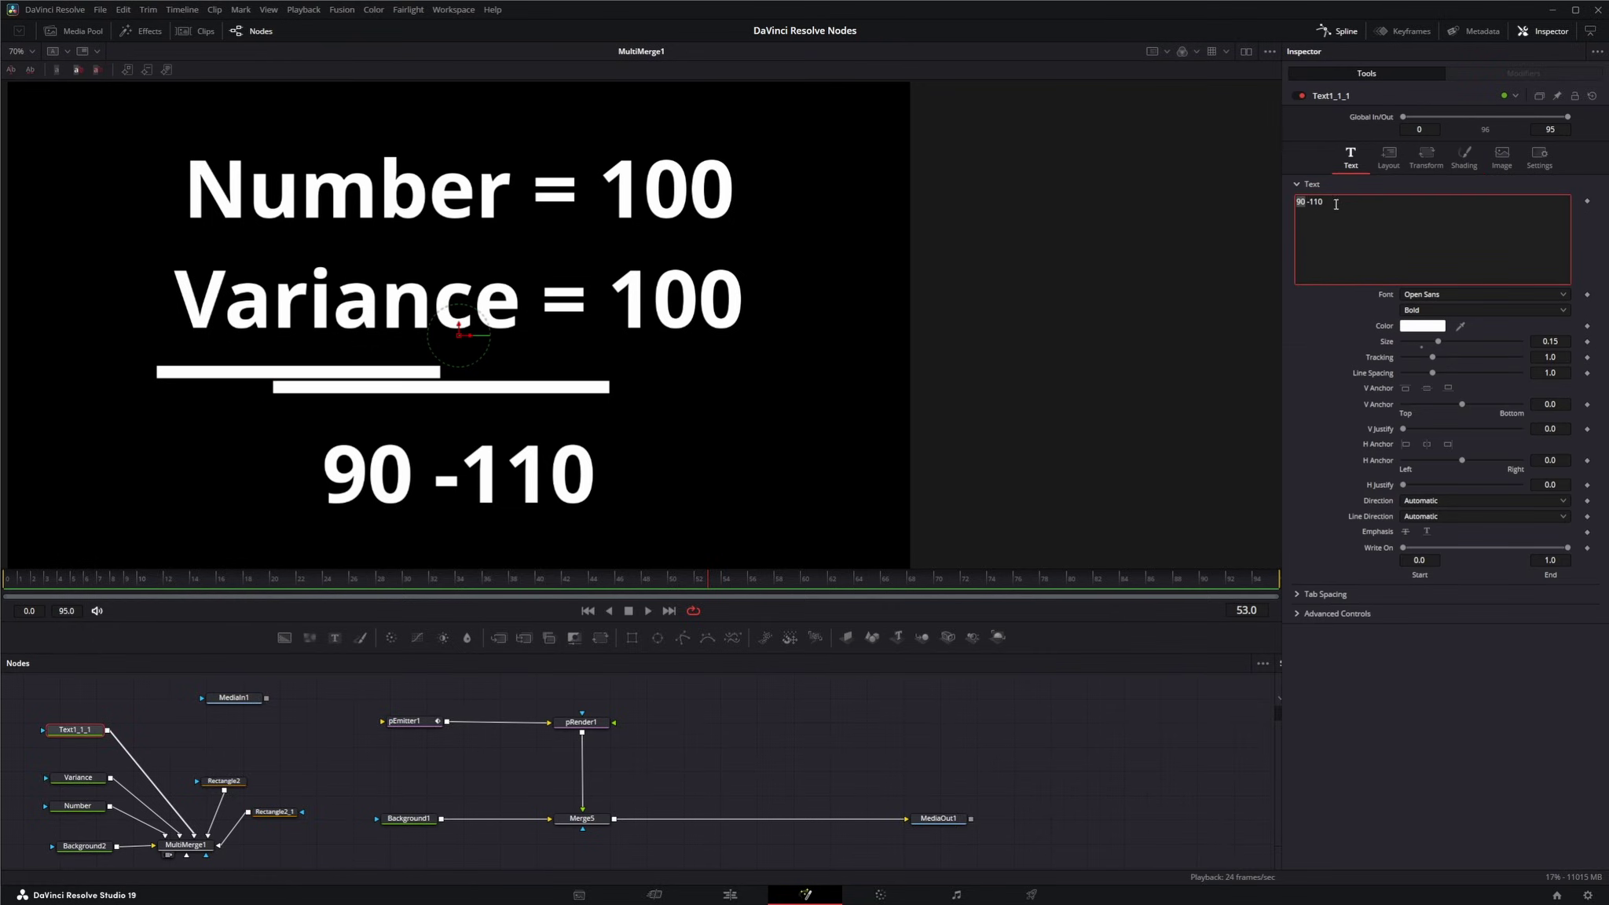
pyautogui.write('50')
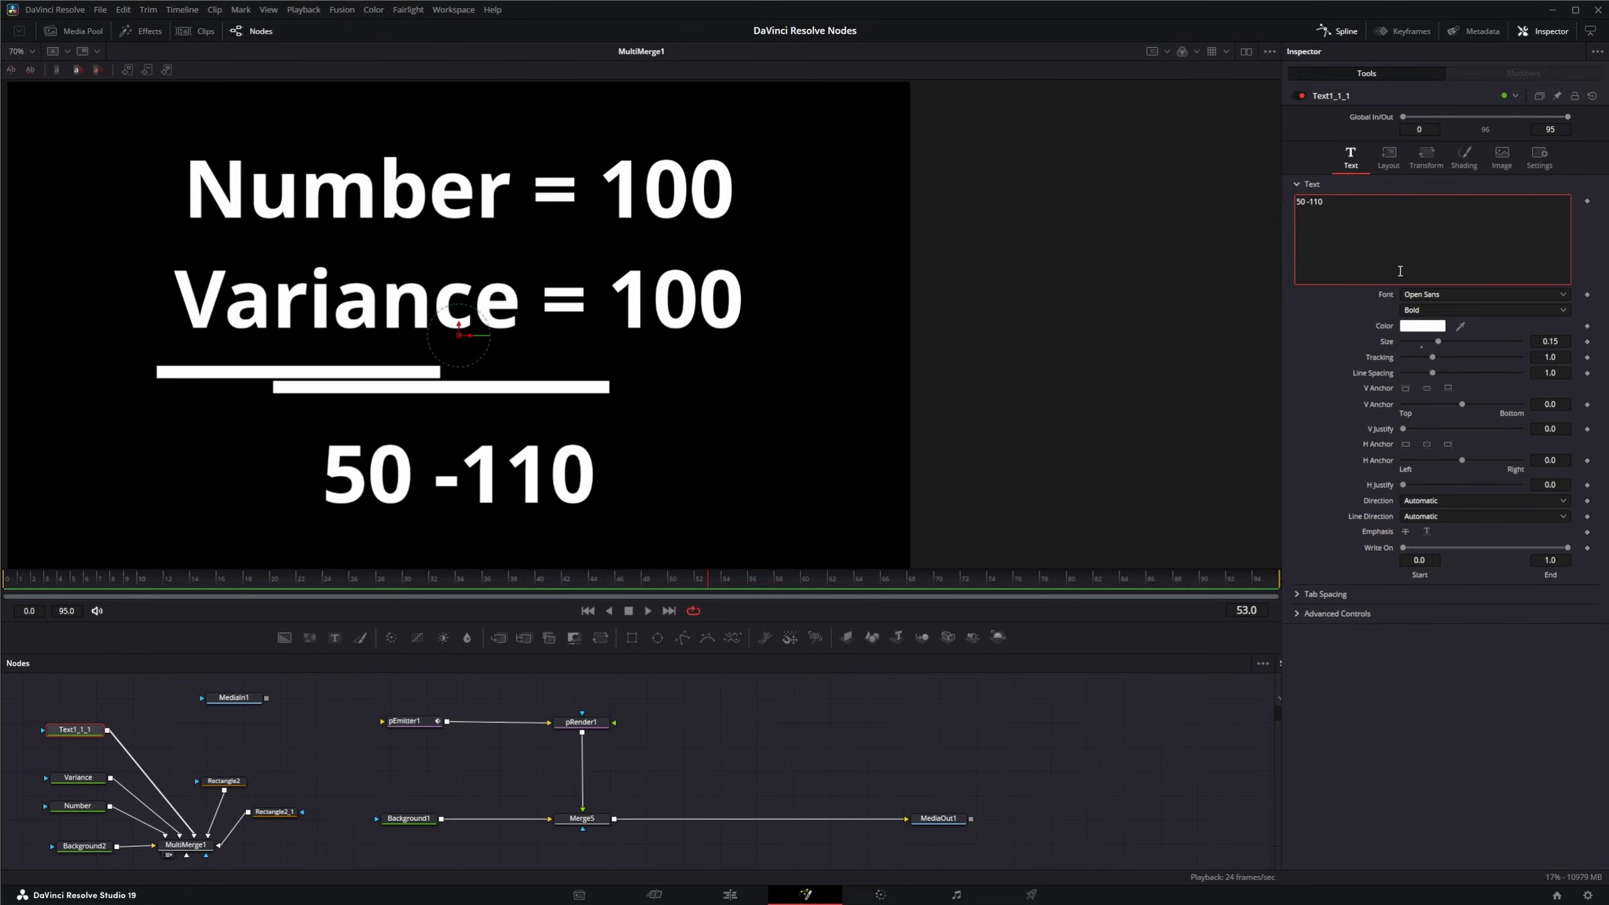
pyautogui.hotkey('shift', 'End')
pyautogui.press('BackSpace')
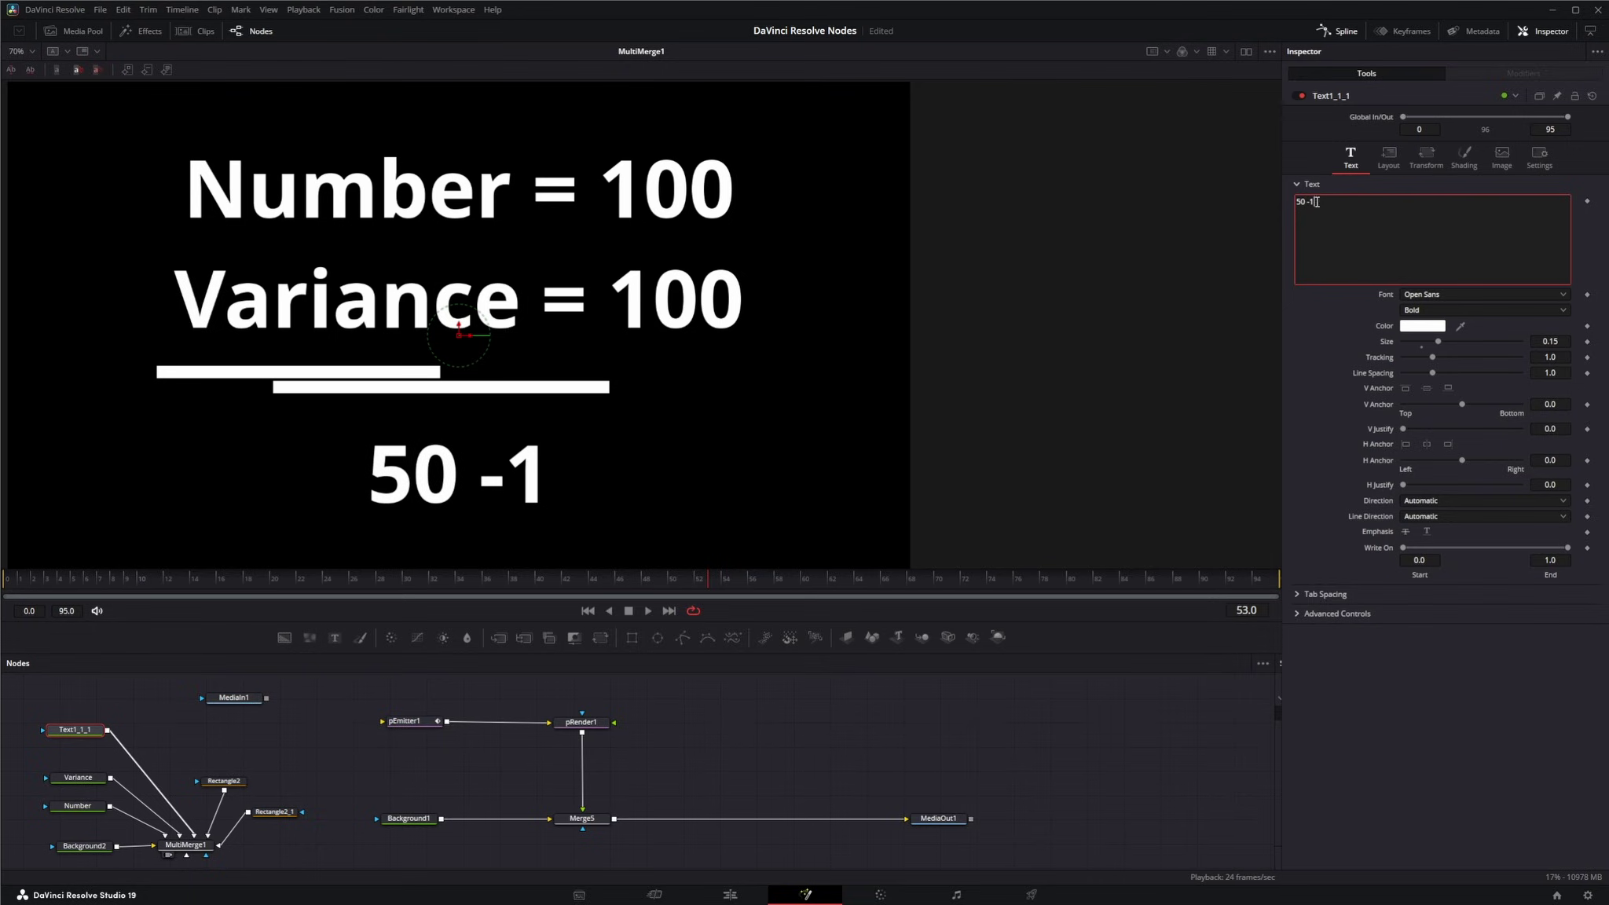
pyautogui.write('50')
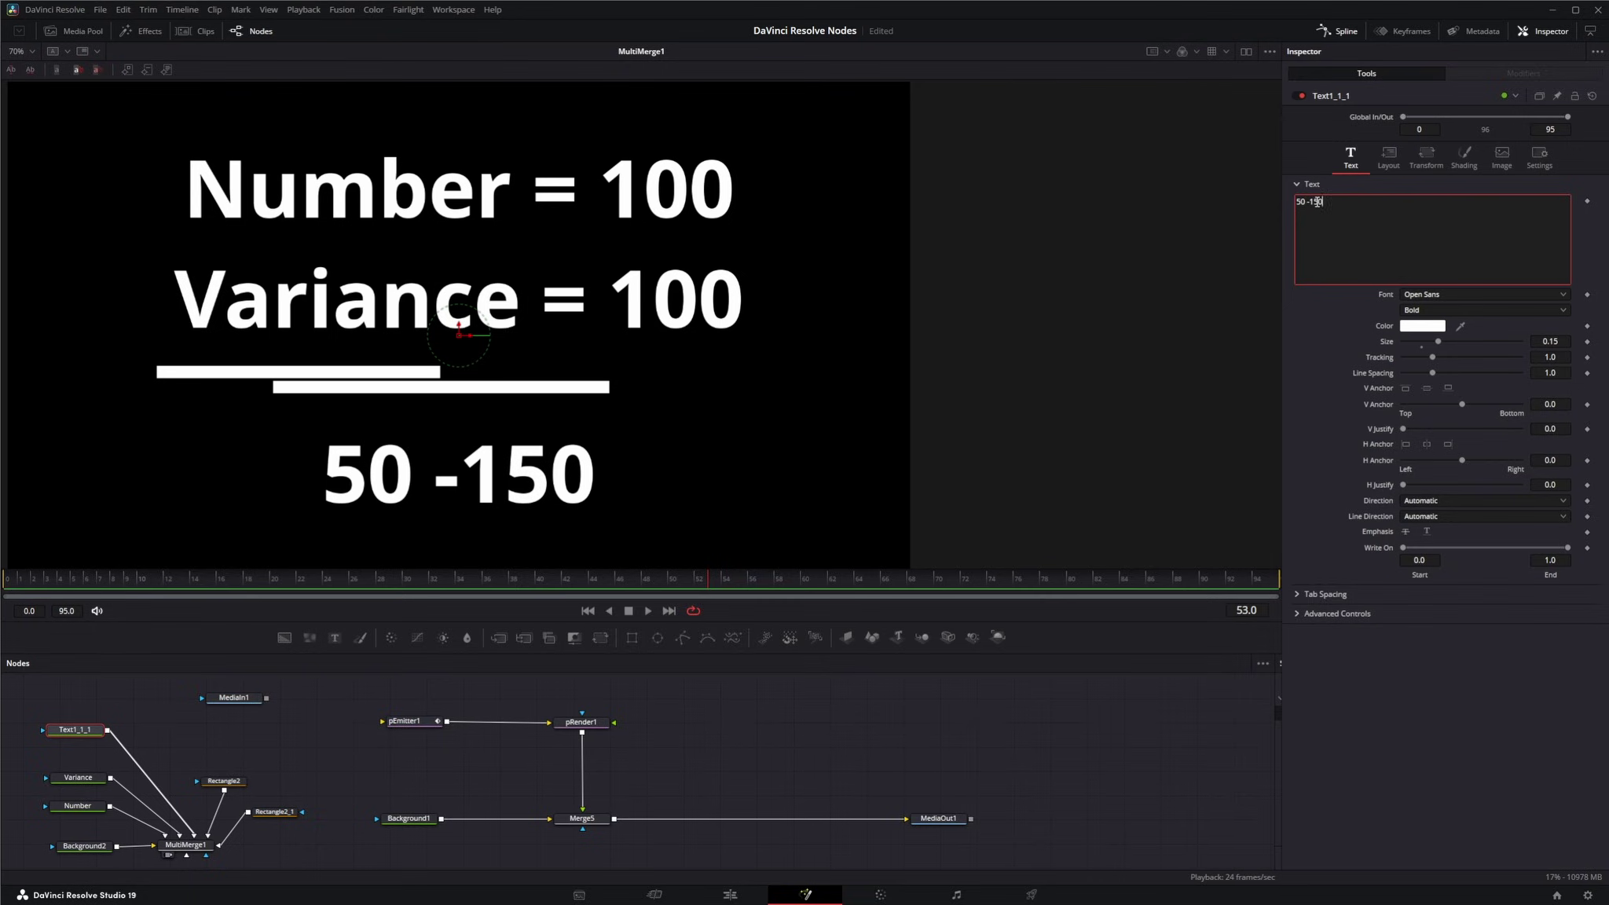
# - Widen the Rectangle2_1 bar to a width of about 0.64 so its start lines up with the bar above
pyautogui.click(454, 393)
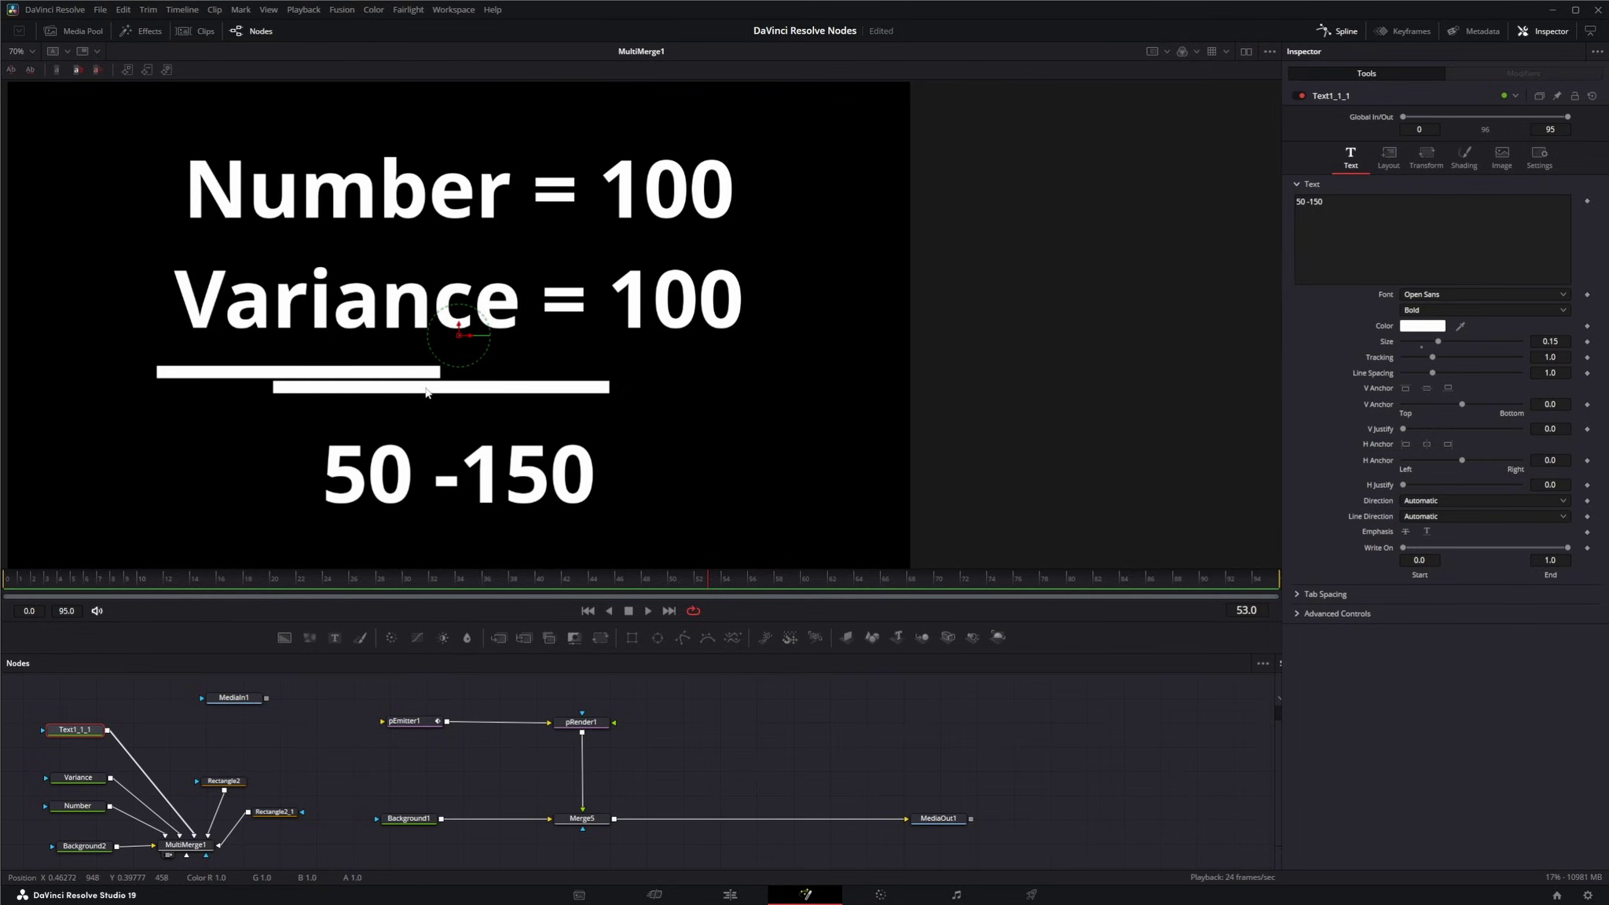
pyautogui.click(275, 814)
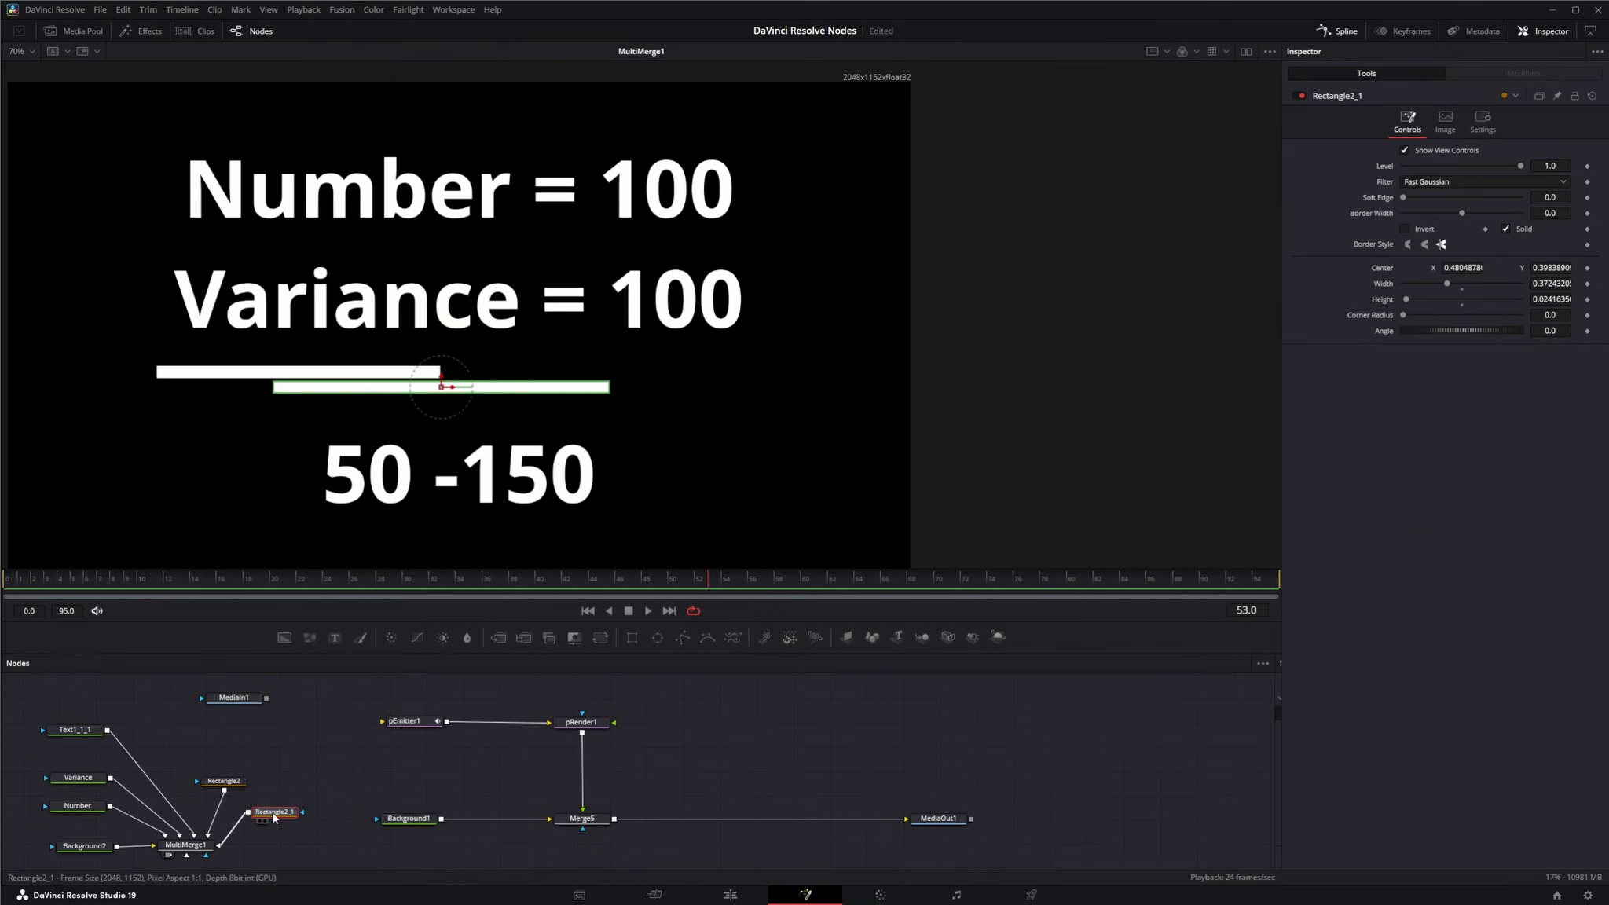
pyautogui.moveTo(611, 389); pyautogui.dragTo(727, 387)
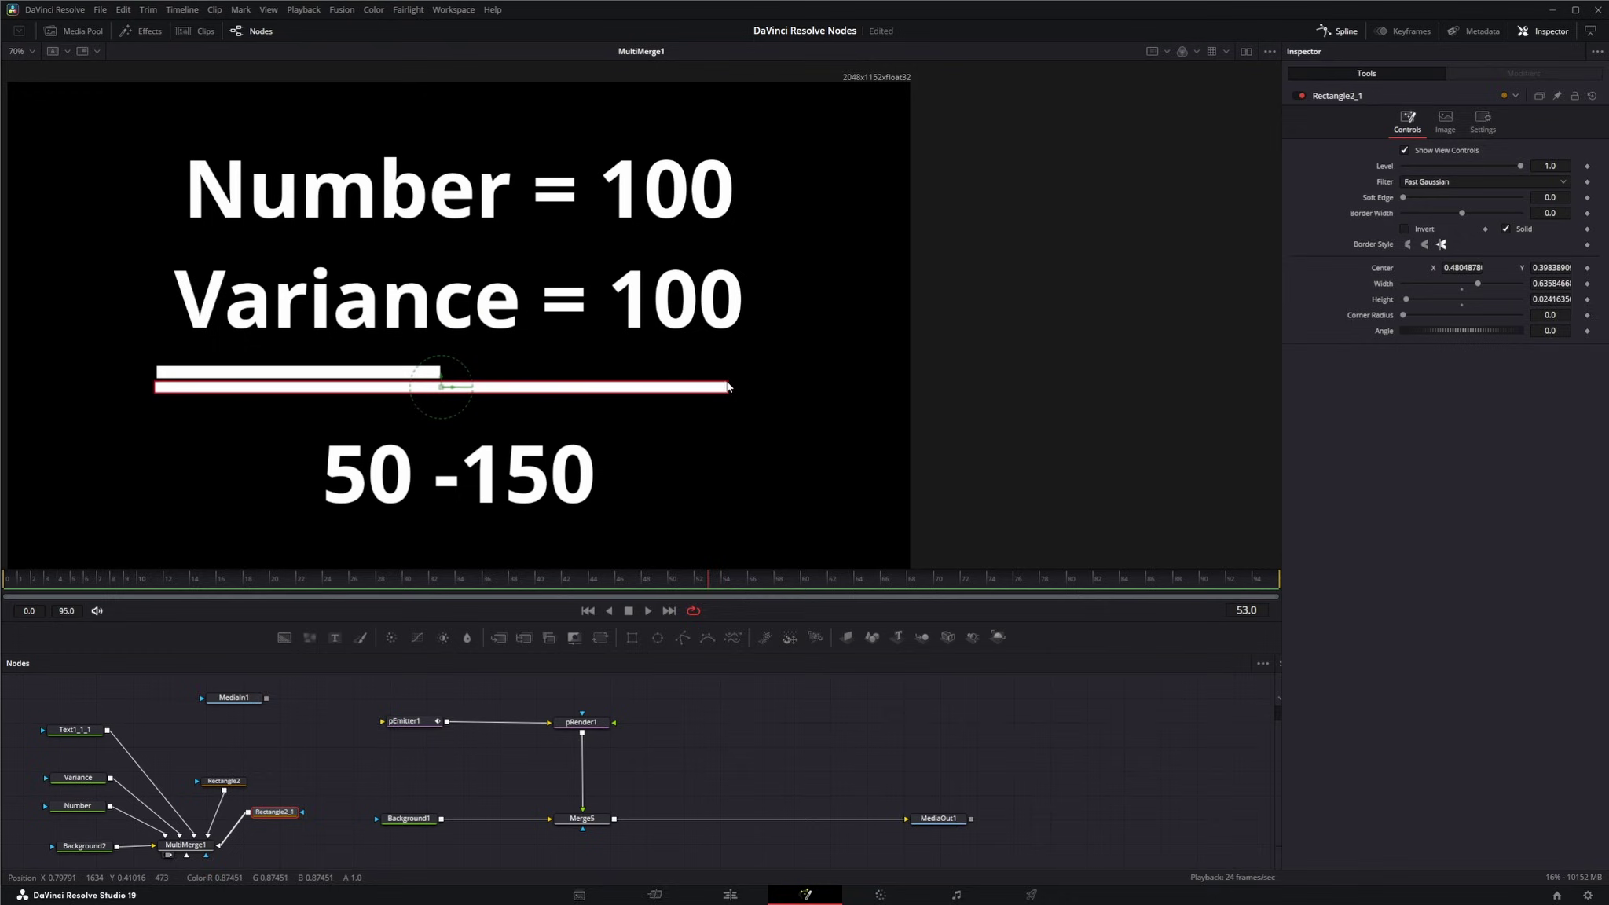
# - Change the Variance node's text to "Variance = 200"
pyautogui.click(89, 809)
pyautogui.click(77, 777)
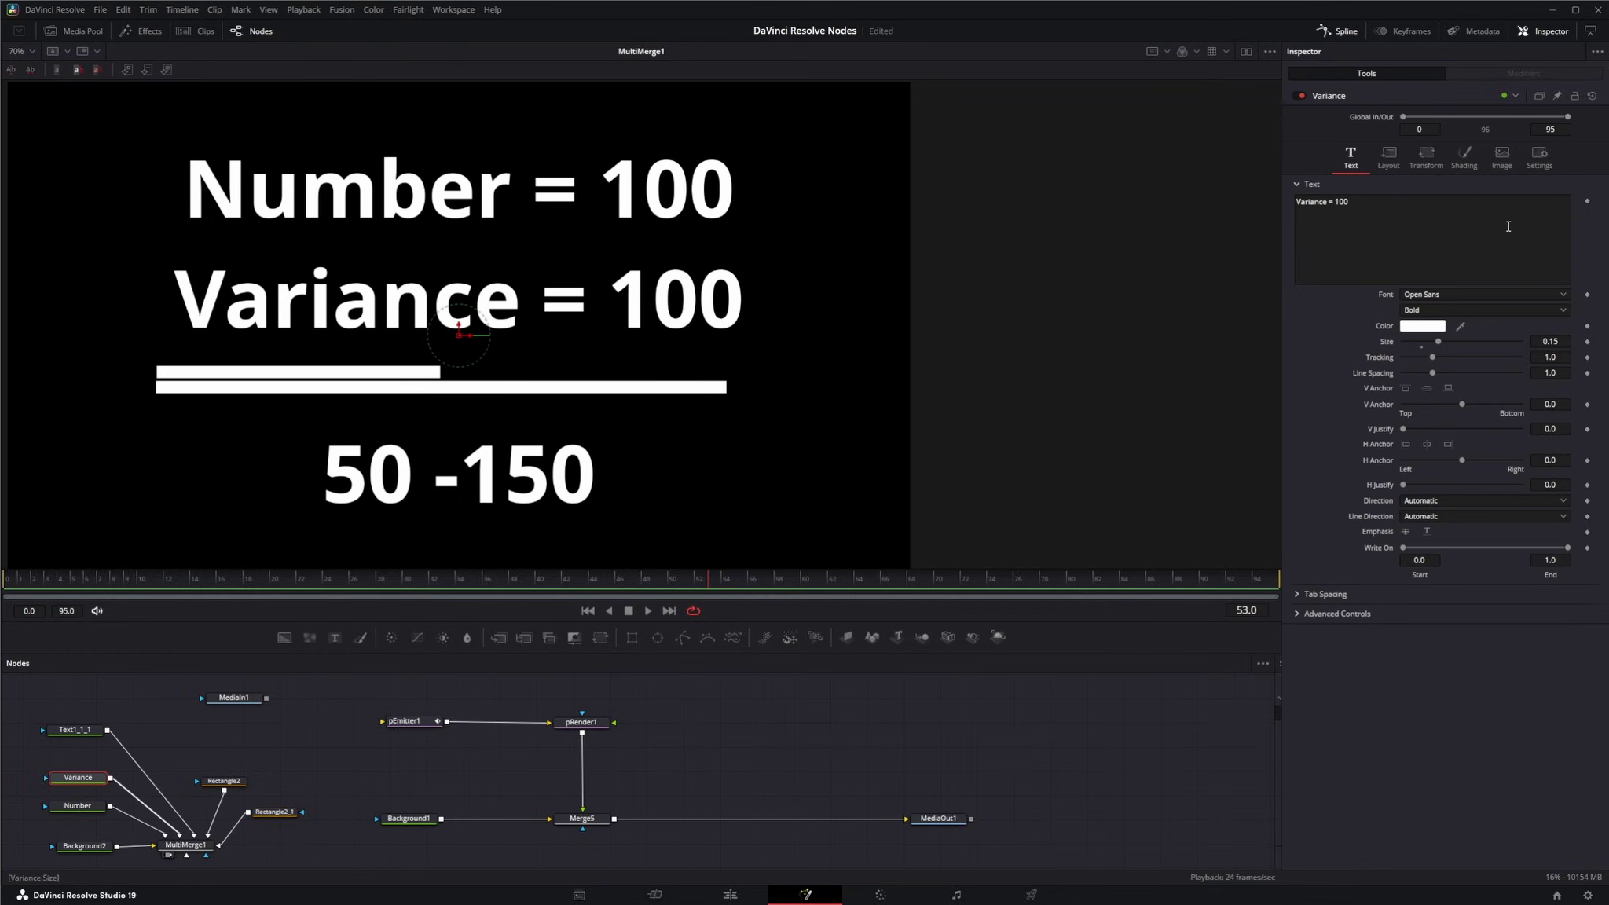
pyautogui.doubleClick(1344, 201)
pyautogui.write('2')
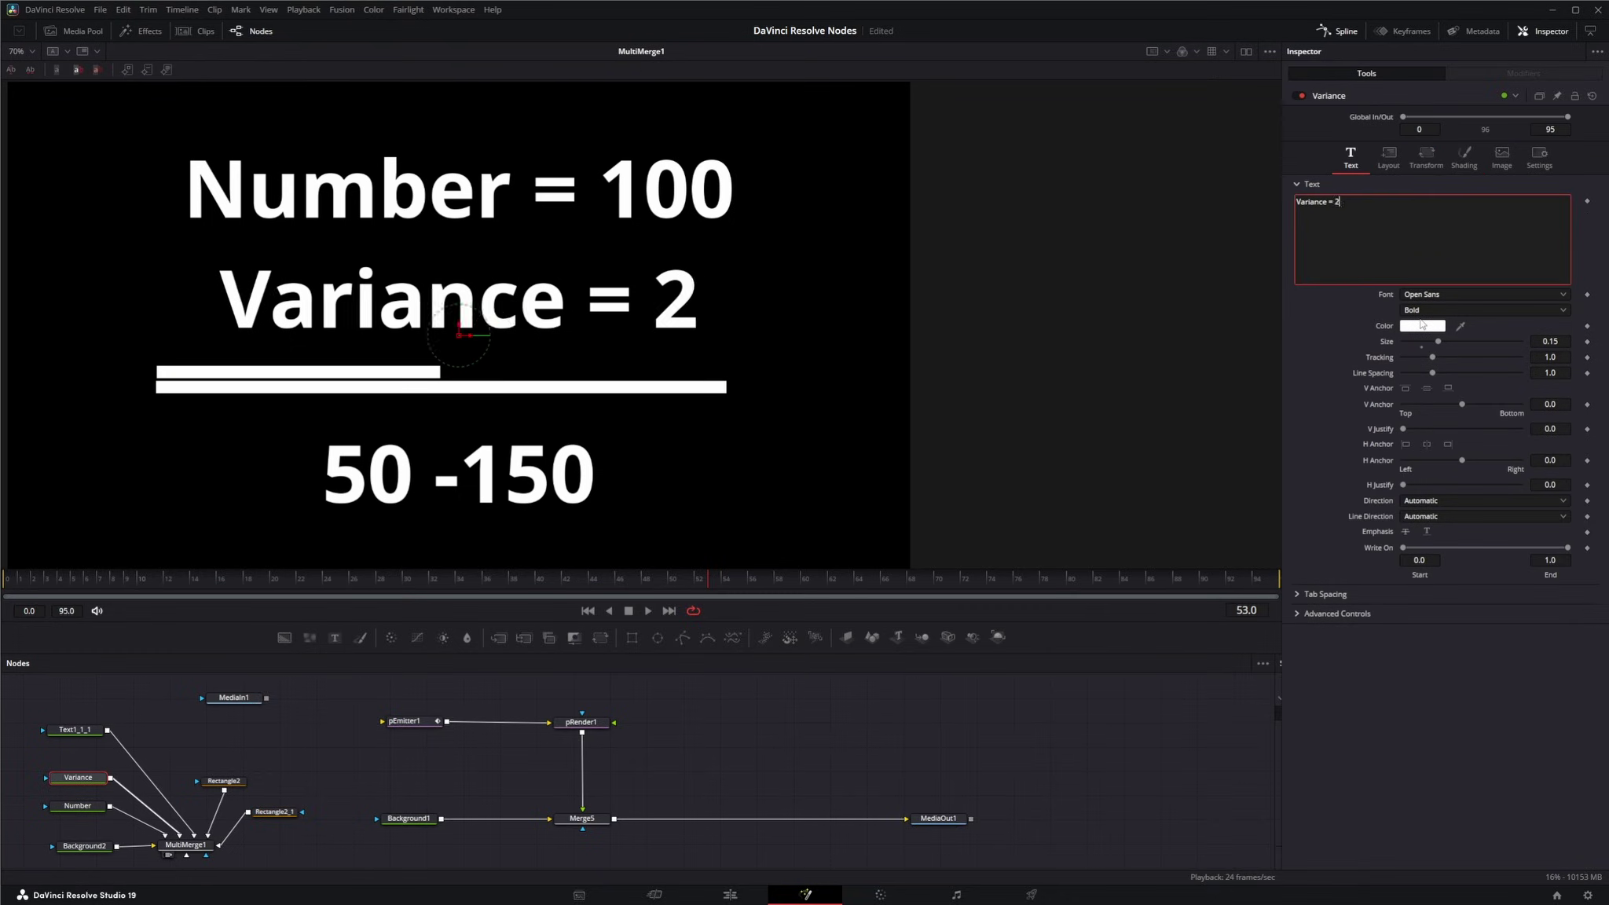
pyautogui.write('00')
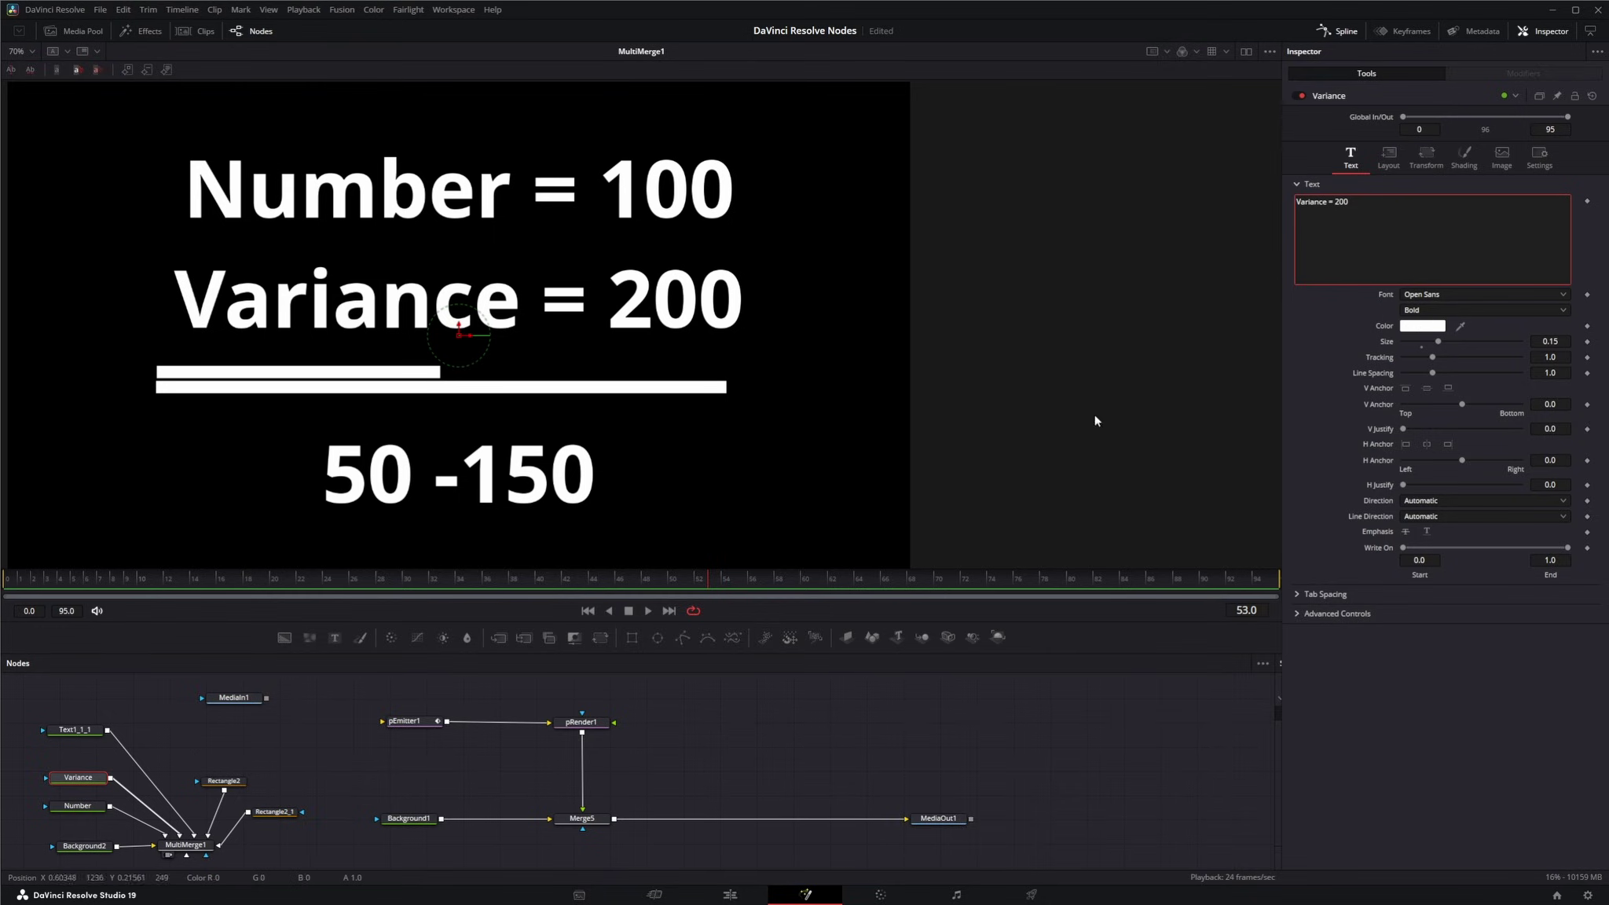
# - Change the range text in Text1_1_1 to "0 -200"
pyautogui.click(70, 729)
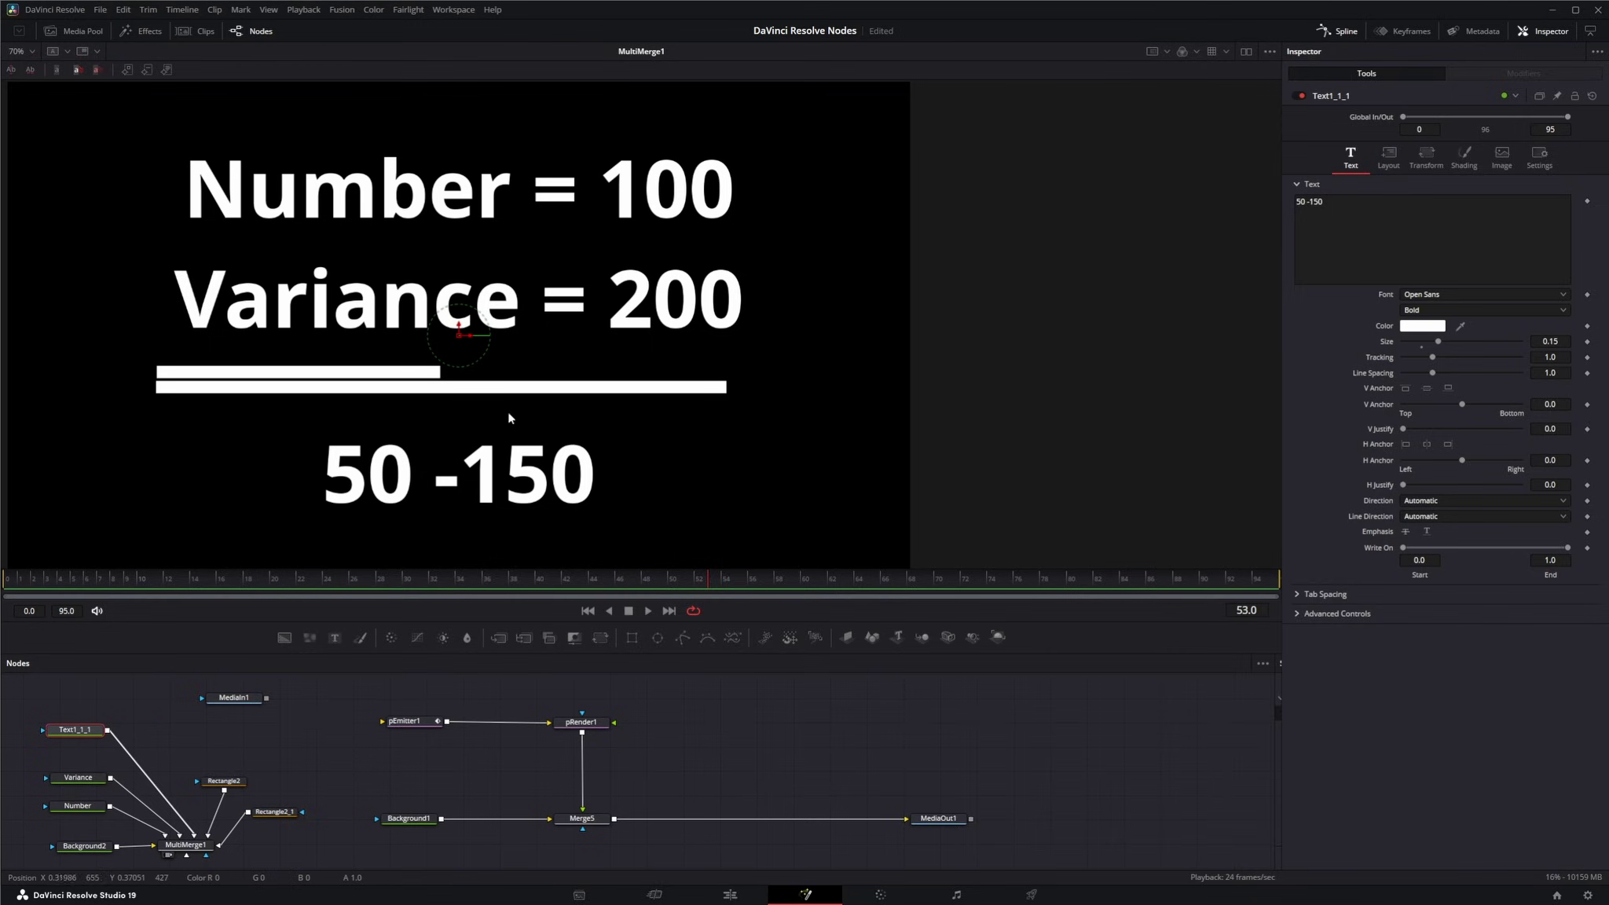
pyautogui.doubleClick(1302, 202)
pyautogui.write('0')
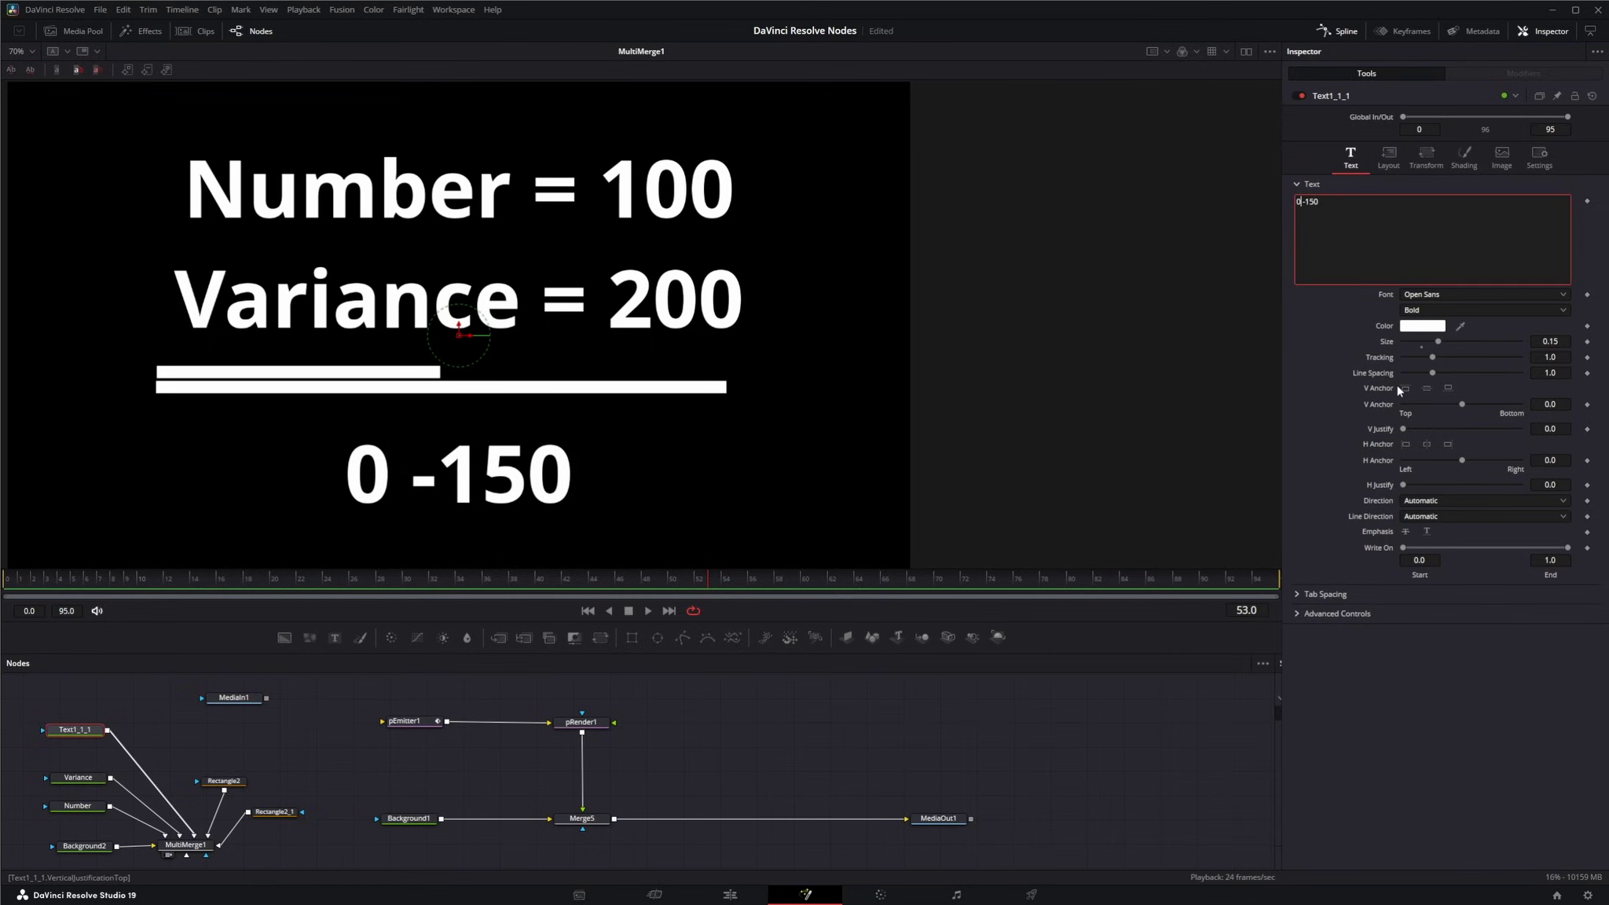
pyautogui.doubleClick(1361, 246)
pyautogui.write('200')
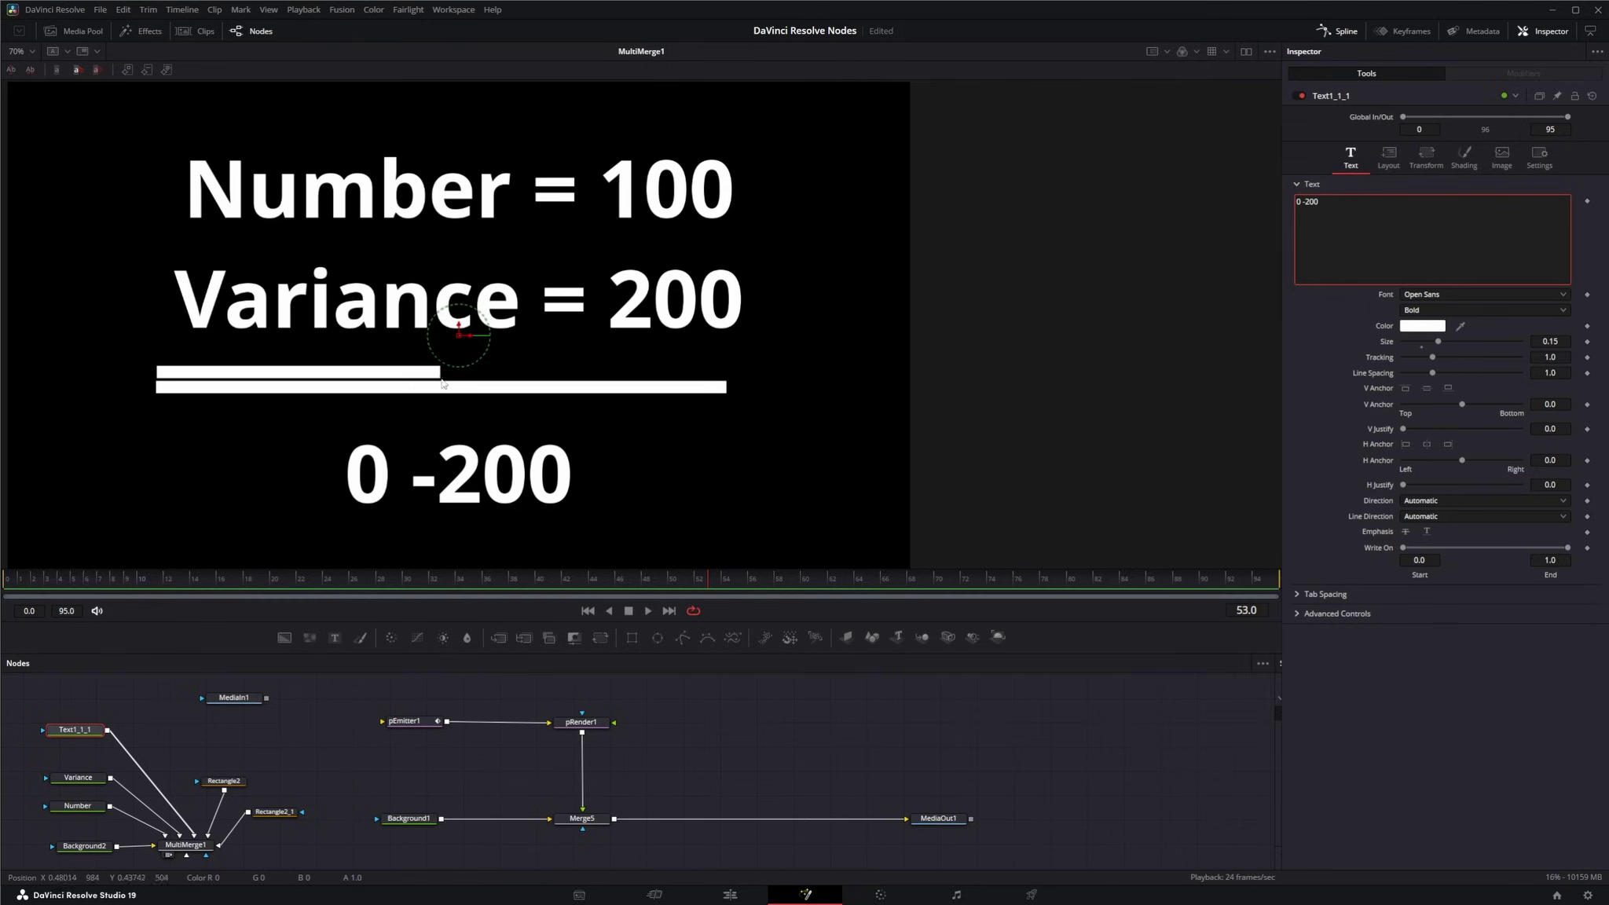
# - Widen the Rectangle2_1 bar to a width of about 0.83, saving the project along the way
pyautogui.click(657, 395)
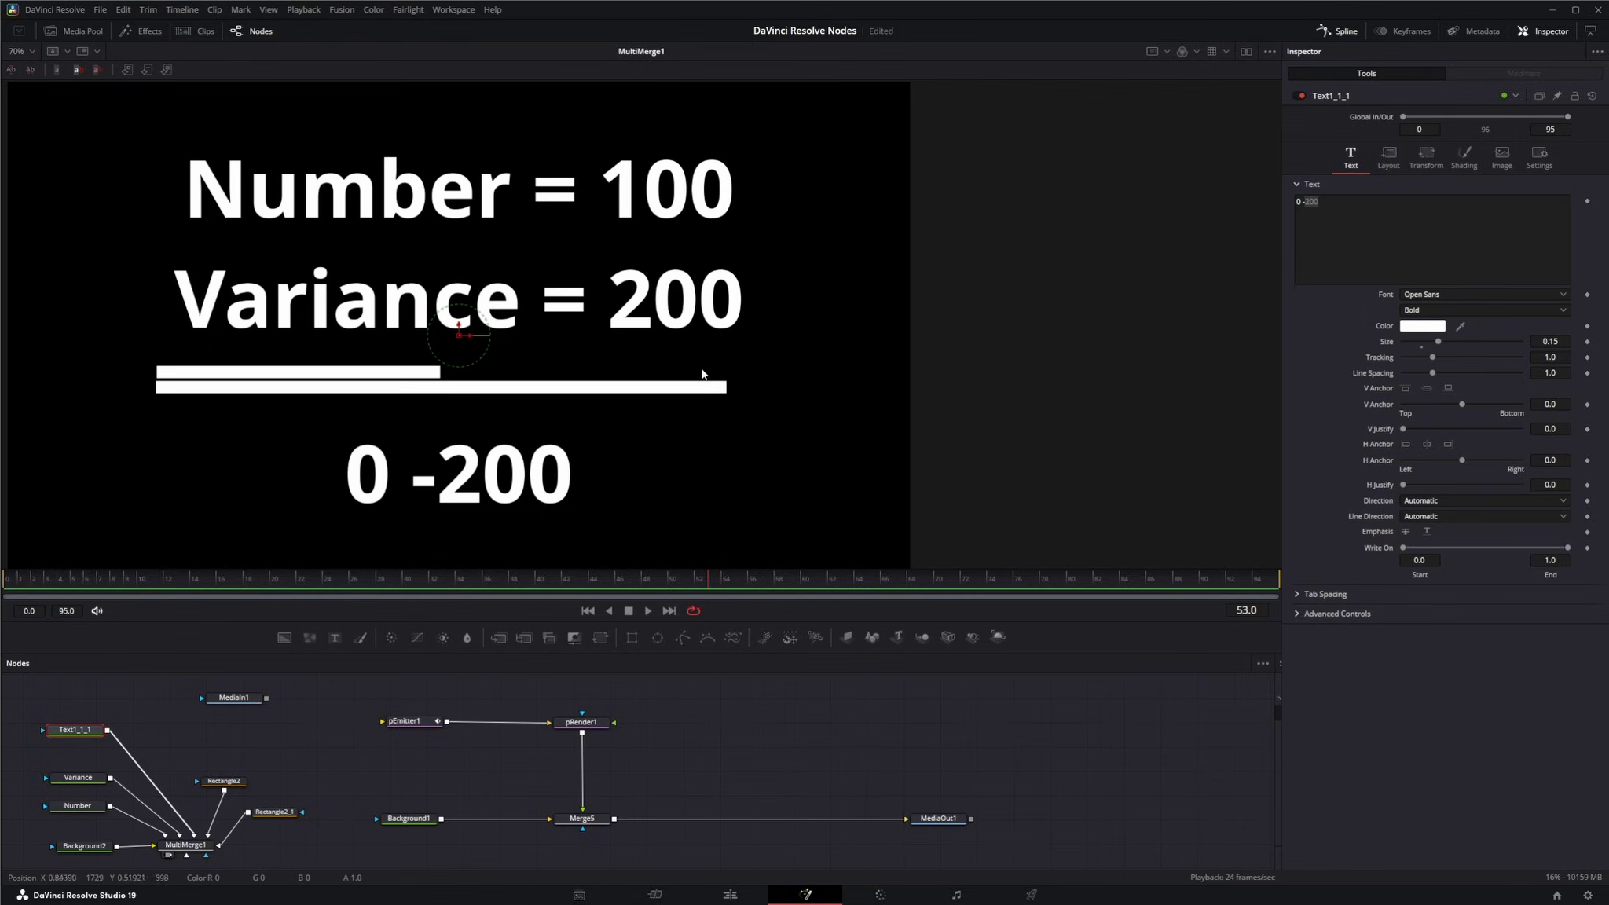
pyautogui.click(727, 387)
pyautogui.moveTo(726, 387); pyautogui.dragTo(783, 390)
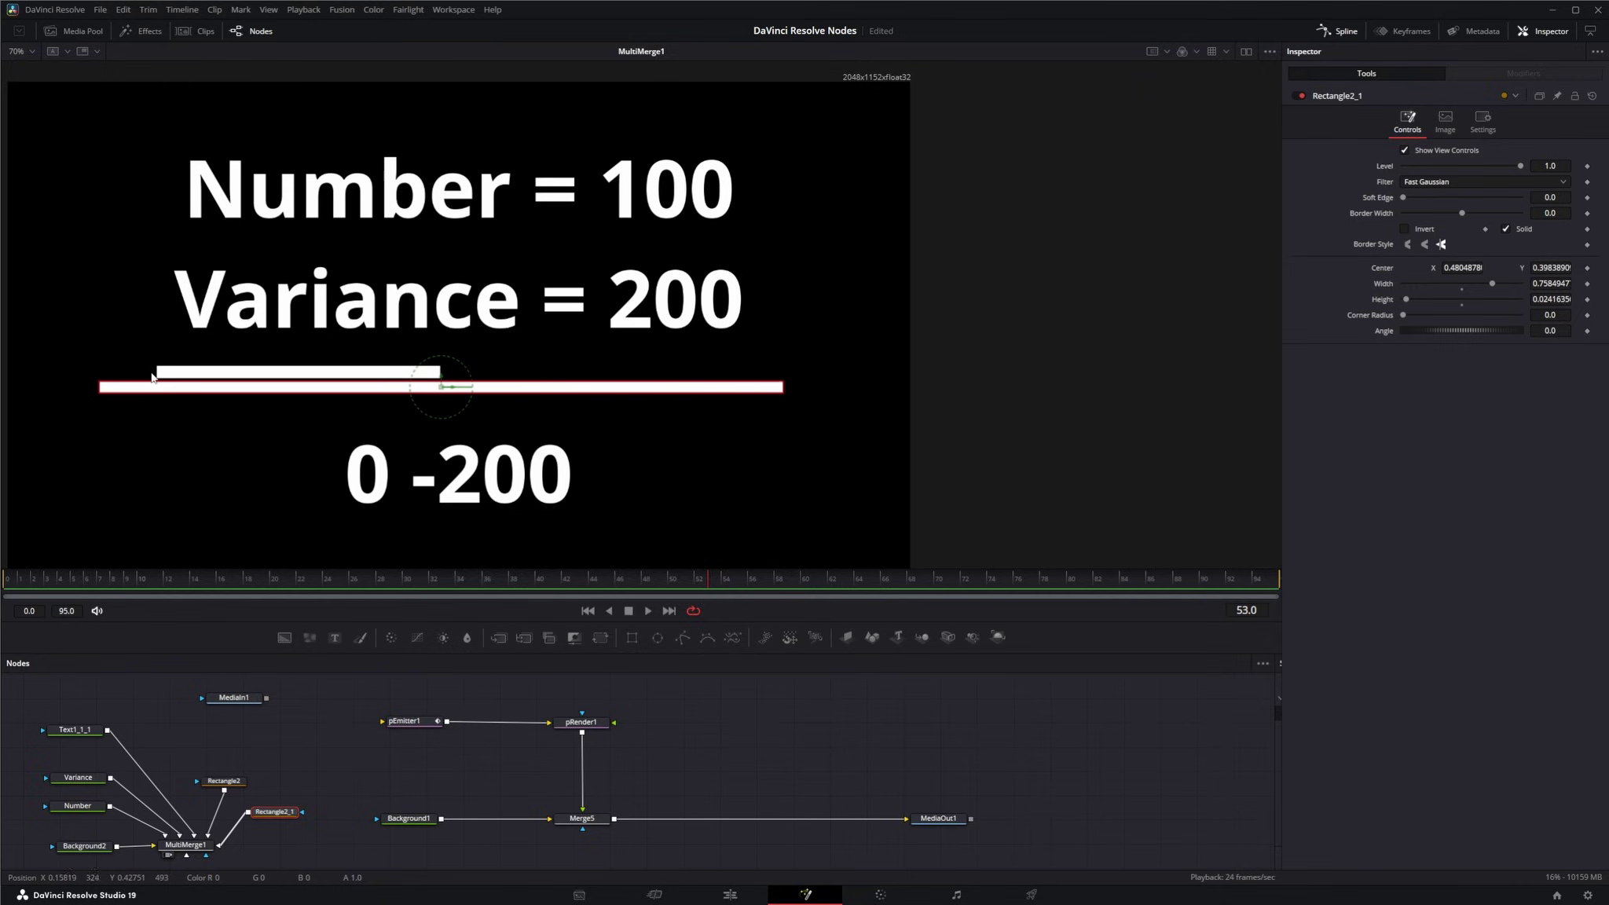
pyautogui.hotkey('ctrl', 's')
pyautogui.moveTo(784, 393); pyautogui.dragTo(818, 394)
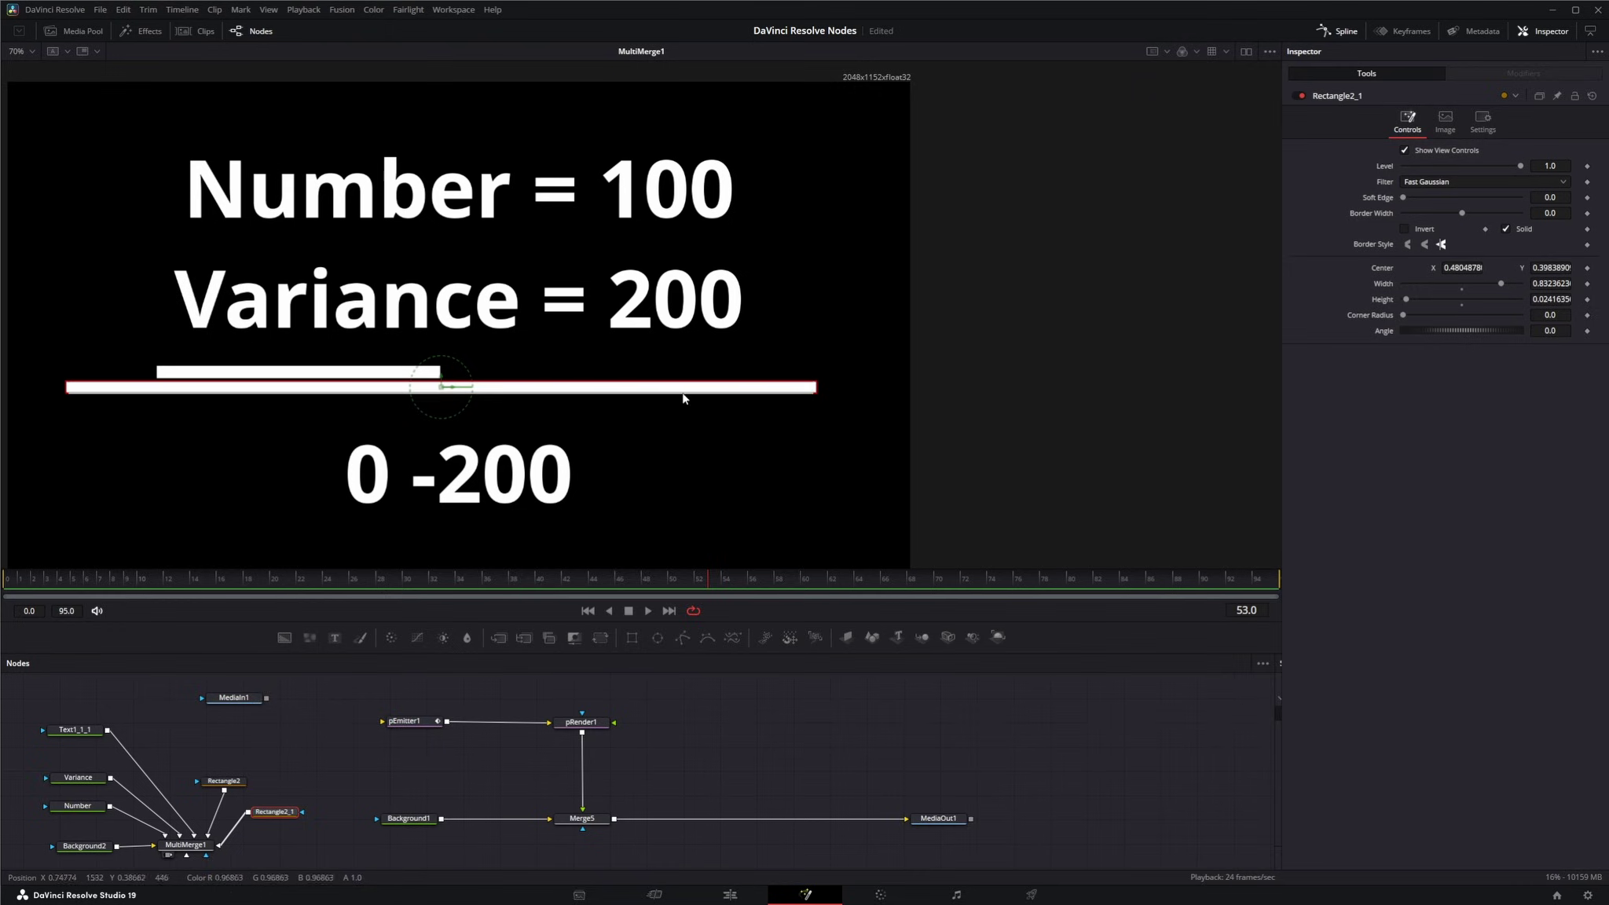
# - Show Merge5 in the viewer and examine the Color options of pEmitter1, keeping Use Style Color
pyautogui.click(411, 724)
pyautogui.click(563, 828)
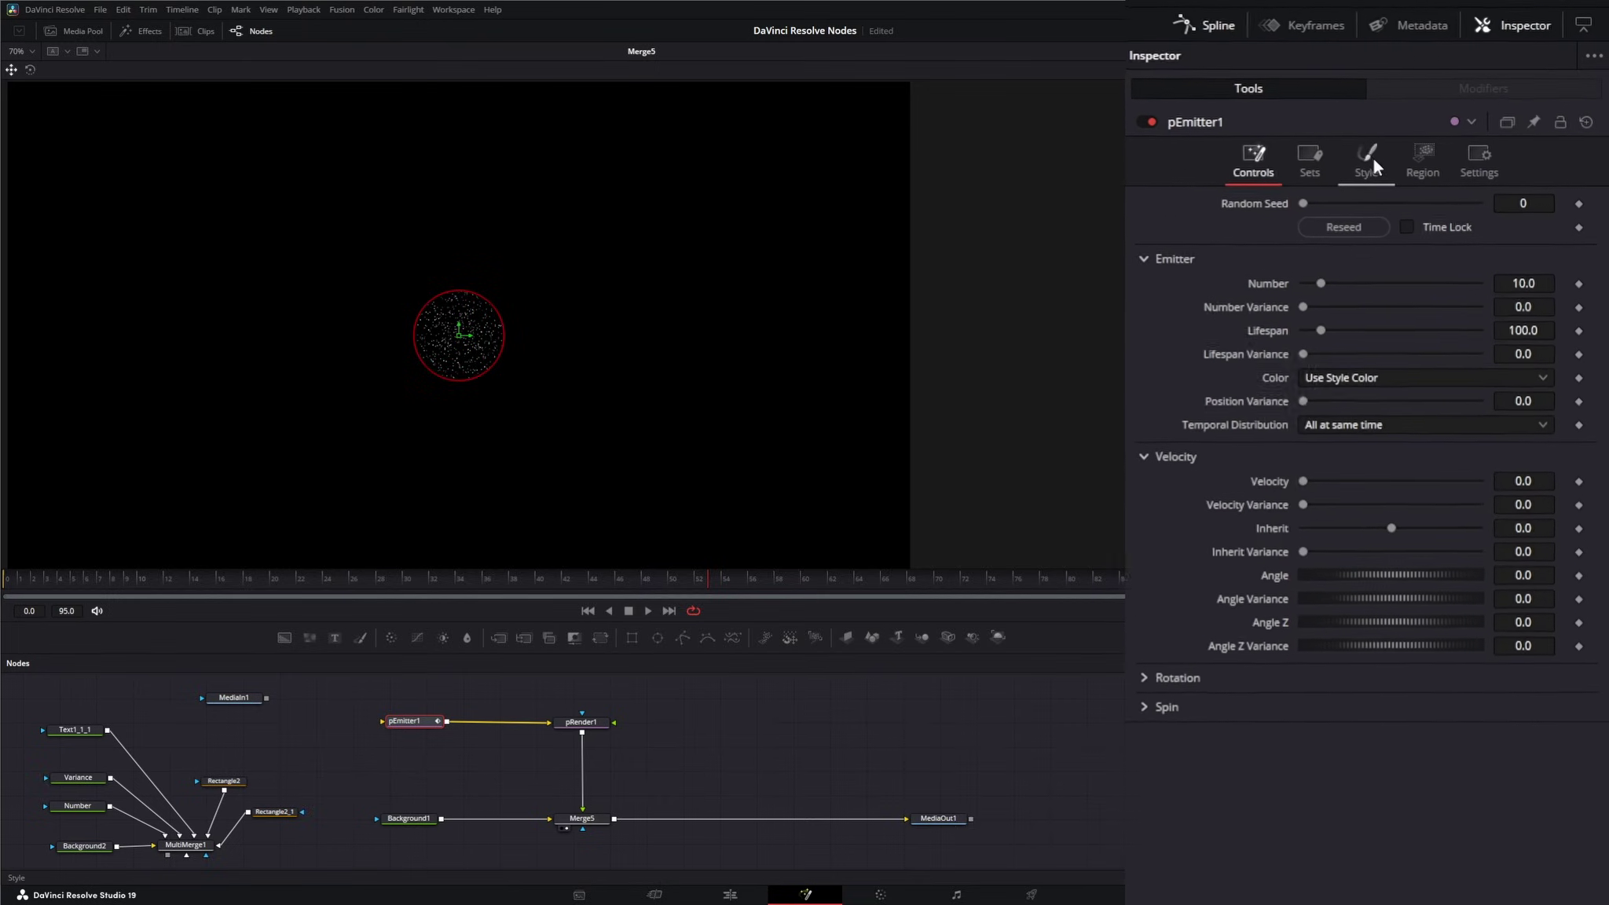
pyautogui.click(1384, 153)
pyautogui.click(1289, 153)
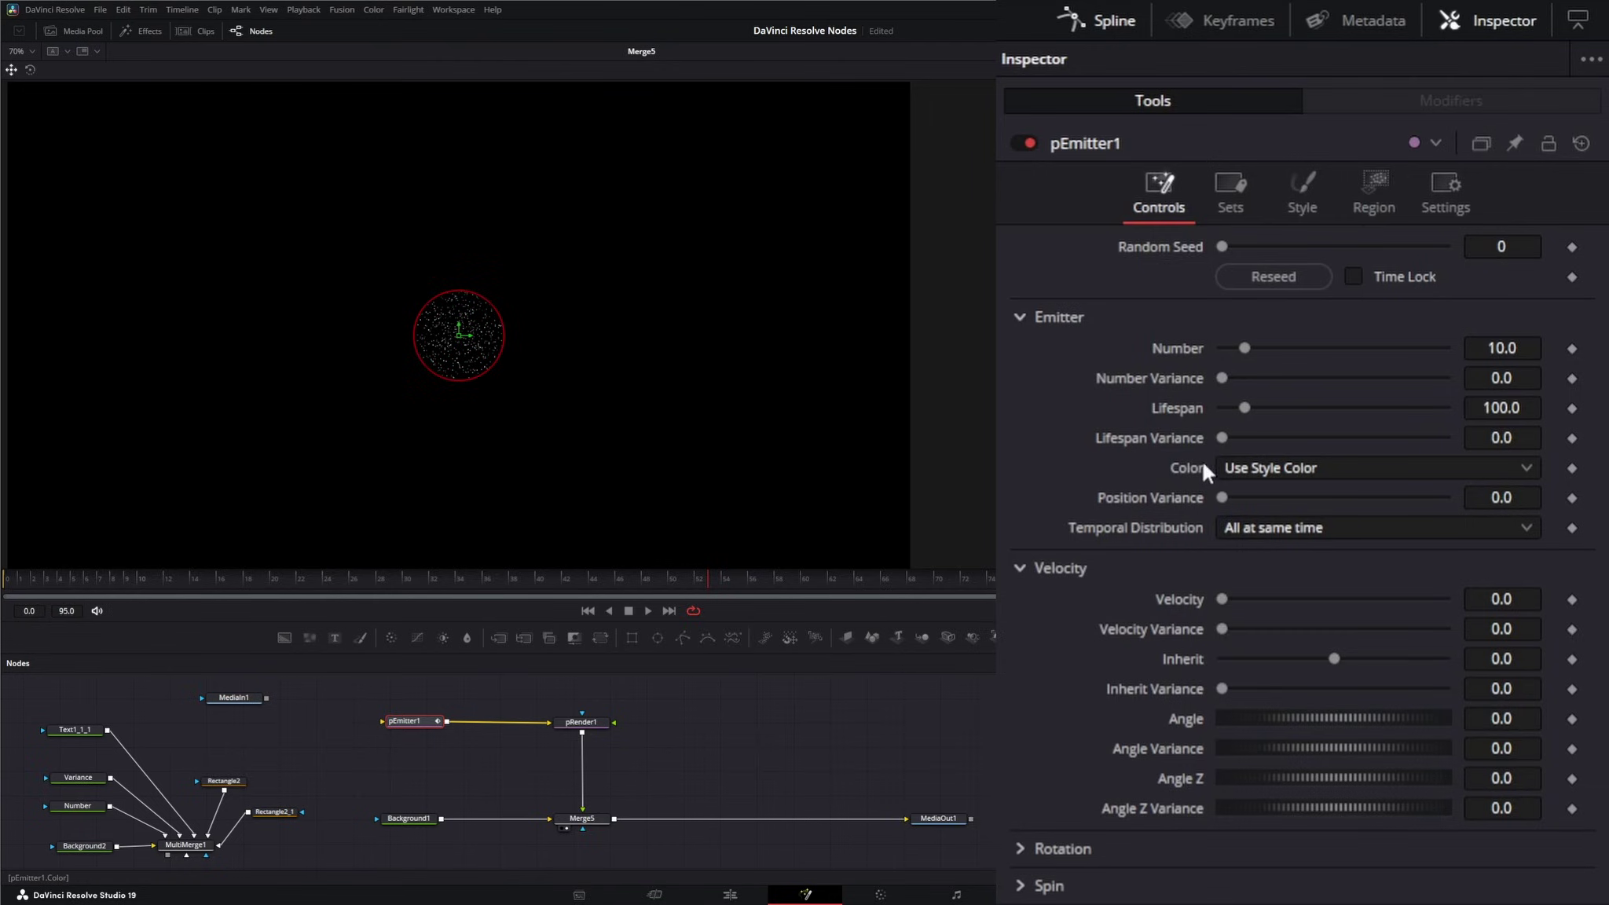
pyautogui.click(1300, 470)
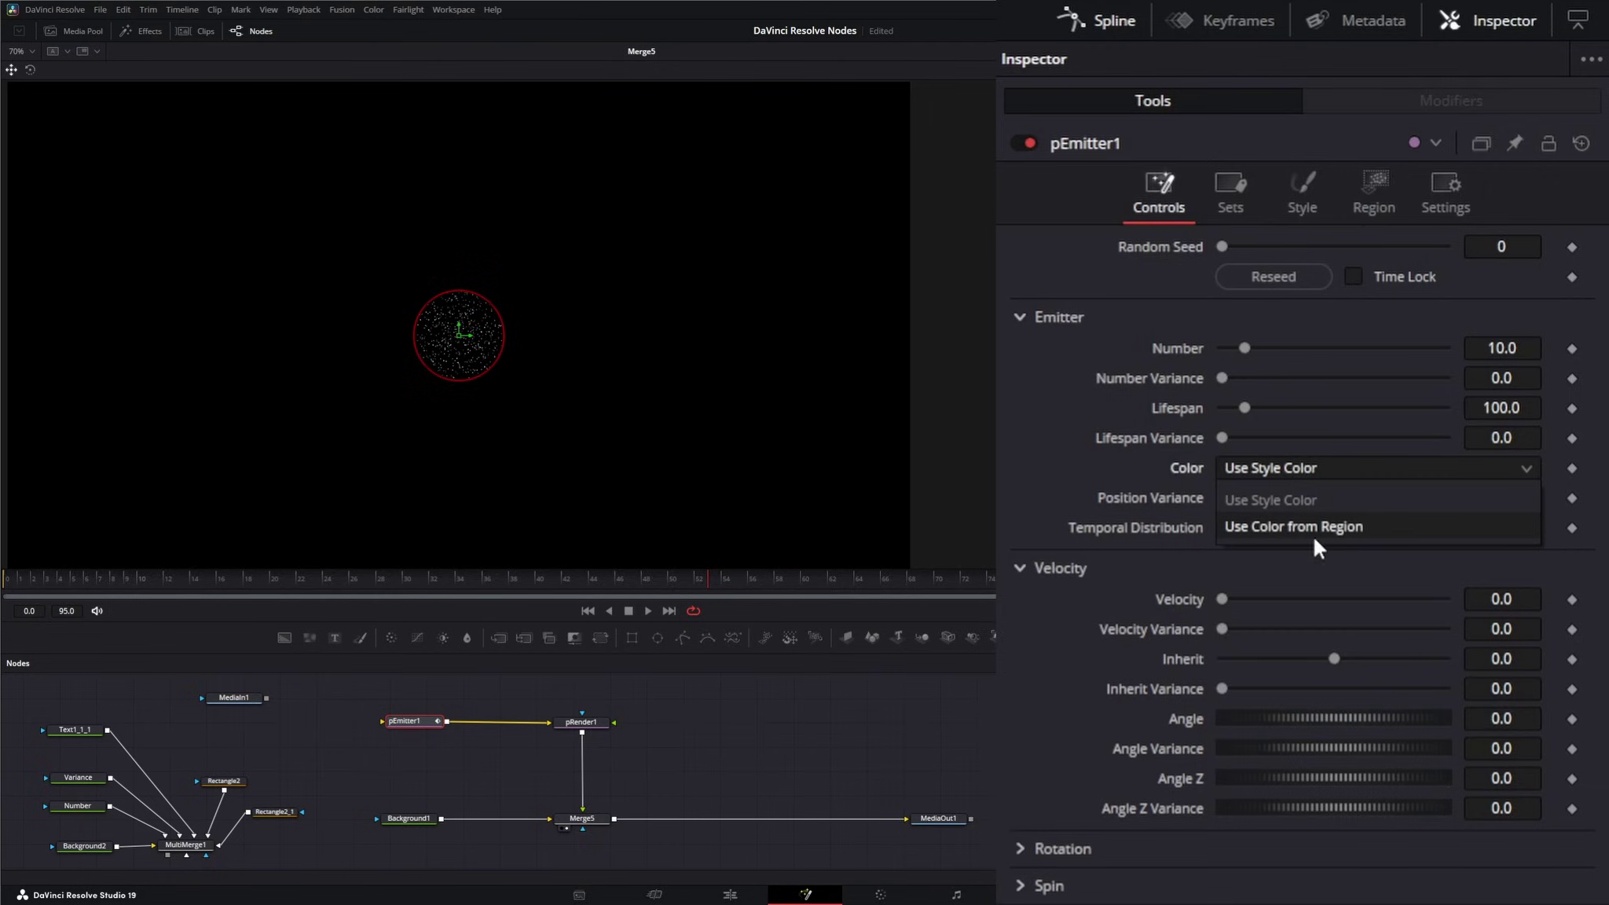
pyautogui.click(1286, 503)
# - Set the emission region of pEmitter1 to Bitmap
pyautogui.click(1375, 184)
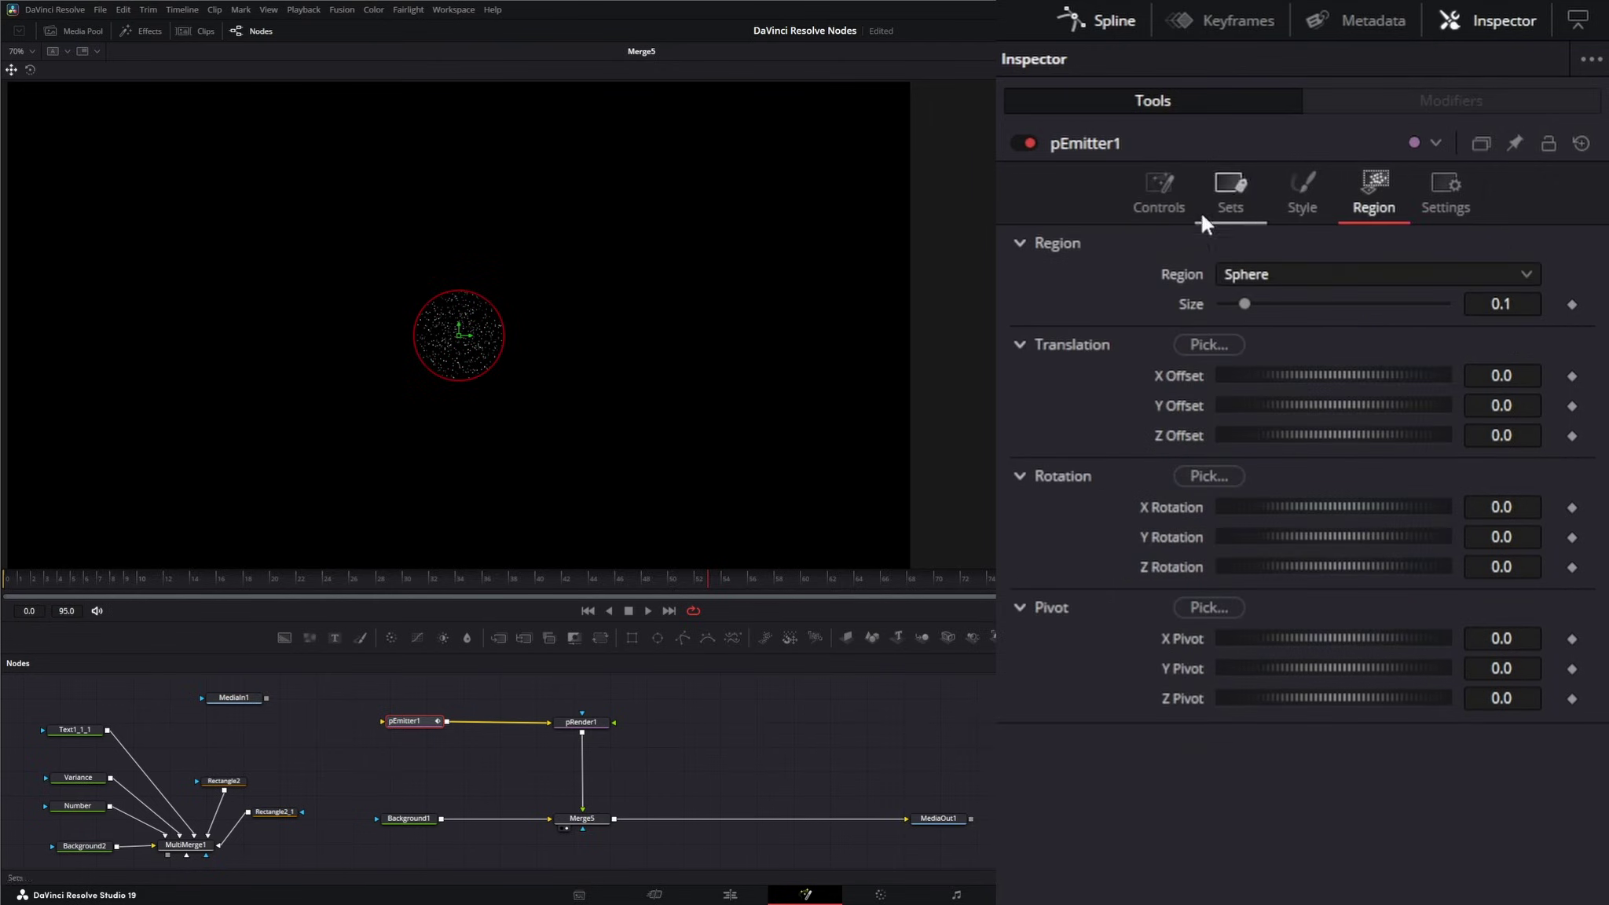
pyautogui.click(1271, 275)
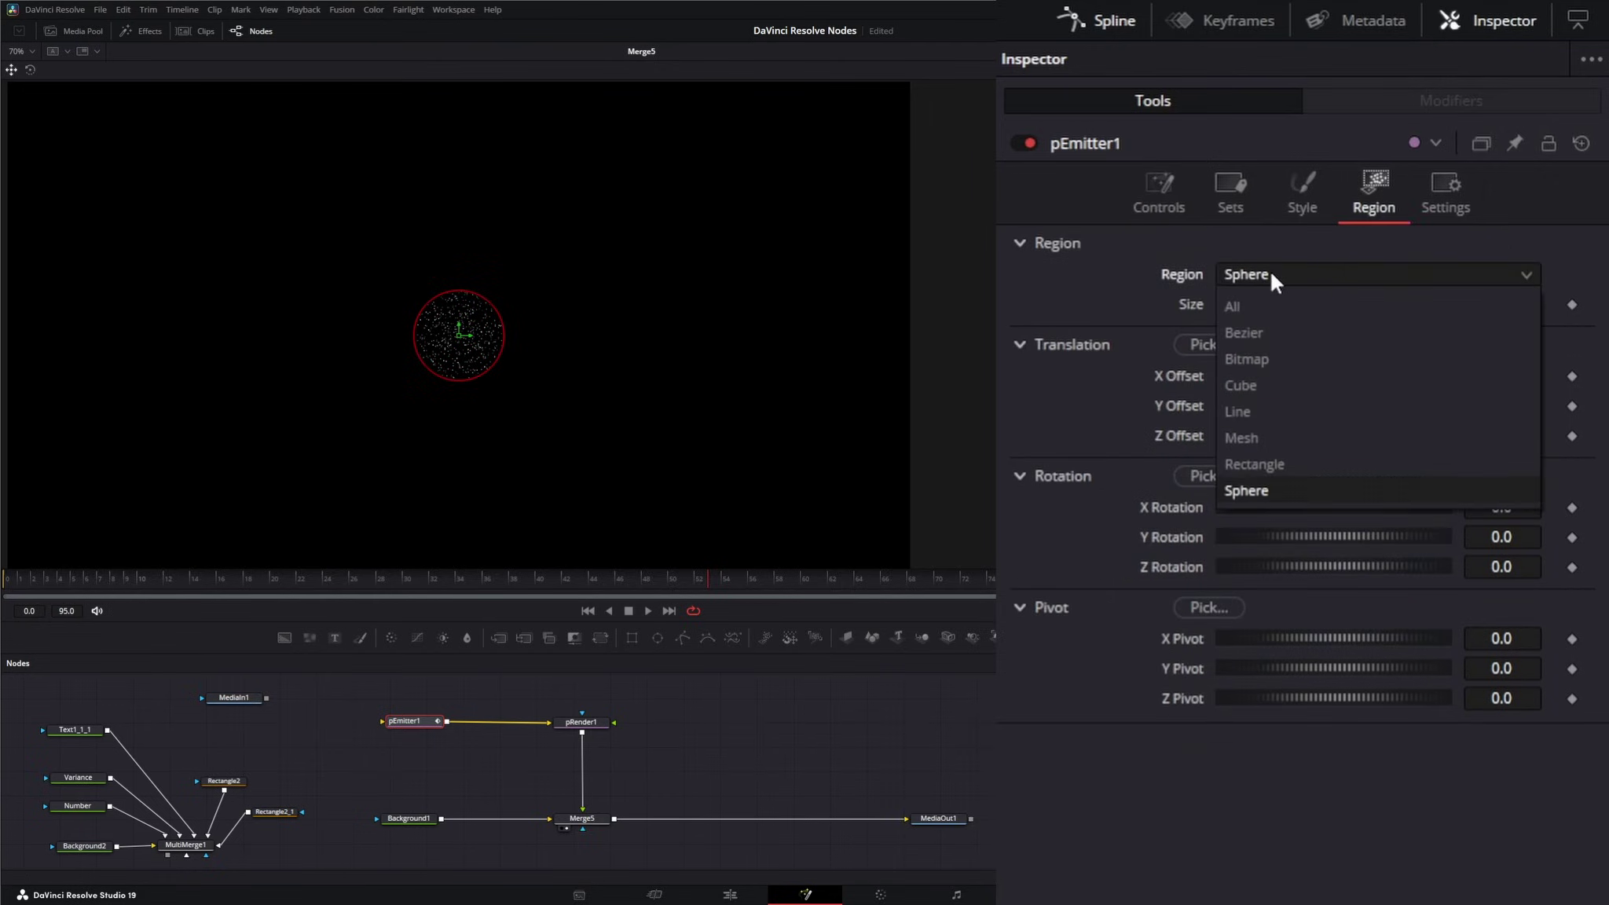
pyautogui.click(1254, 360)
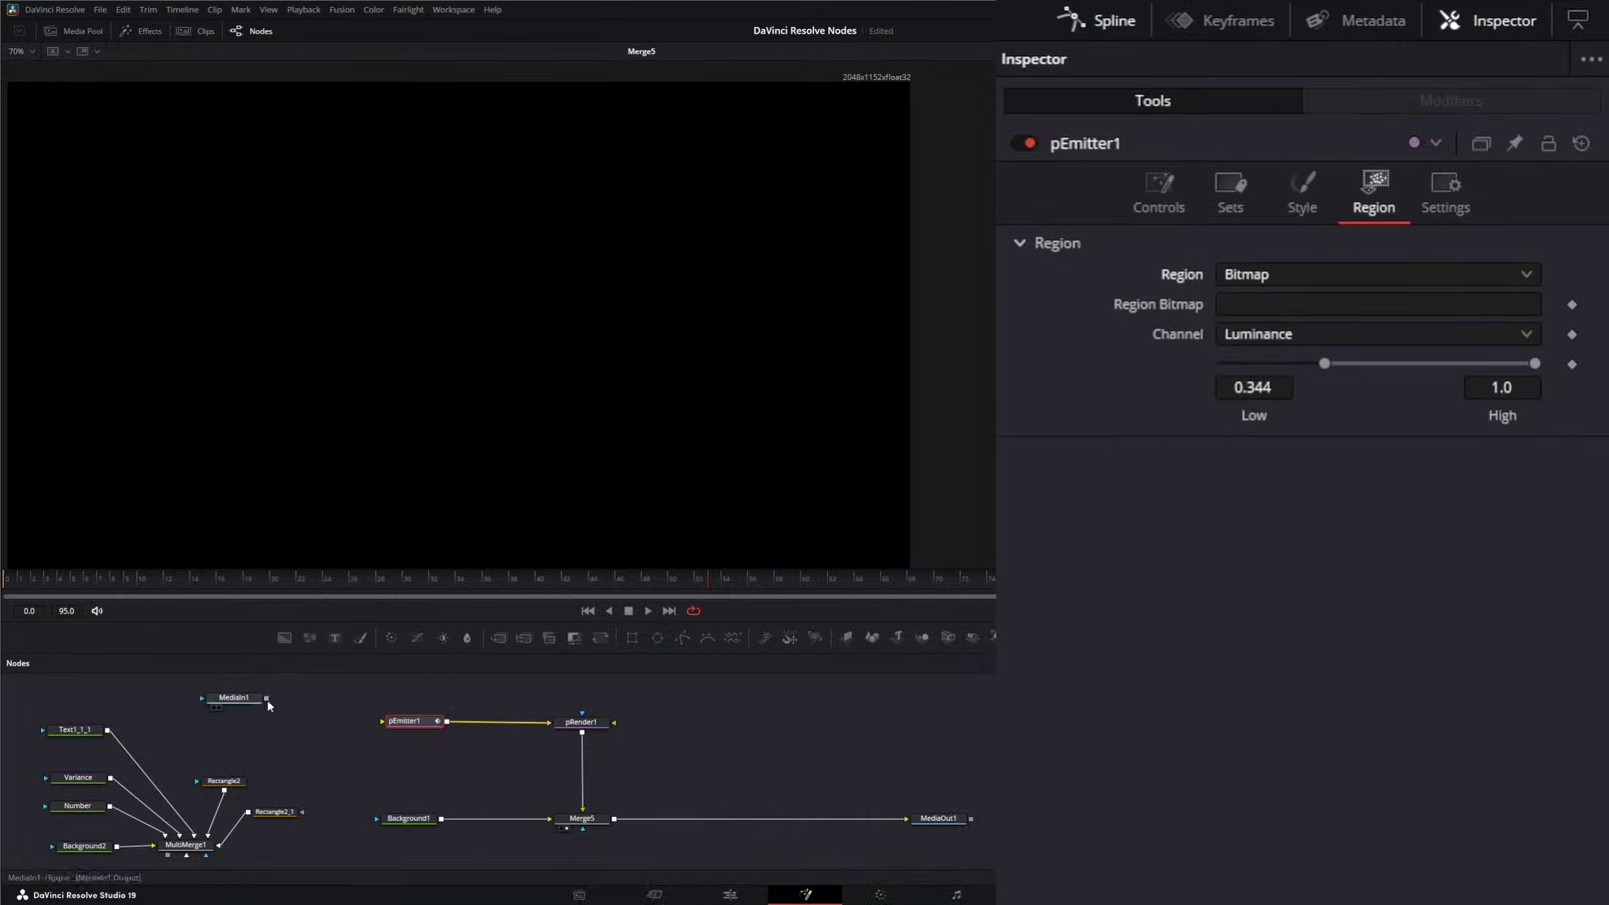
# - Connect MediaIn1 to pEmitter1 as its region bitmap and show Merge5 in the viewer
pyautogui.moveTo(234, 697); pyautogui.dragTo(297, 485)
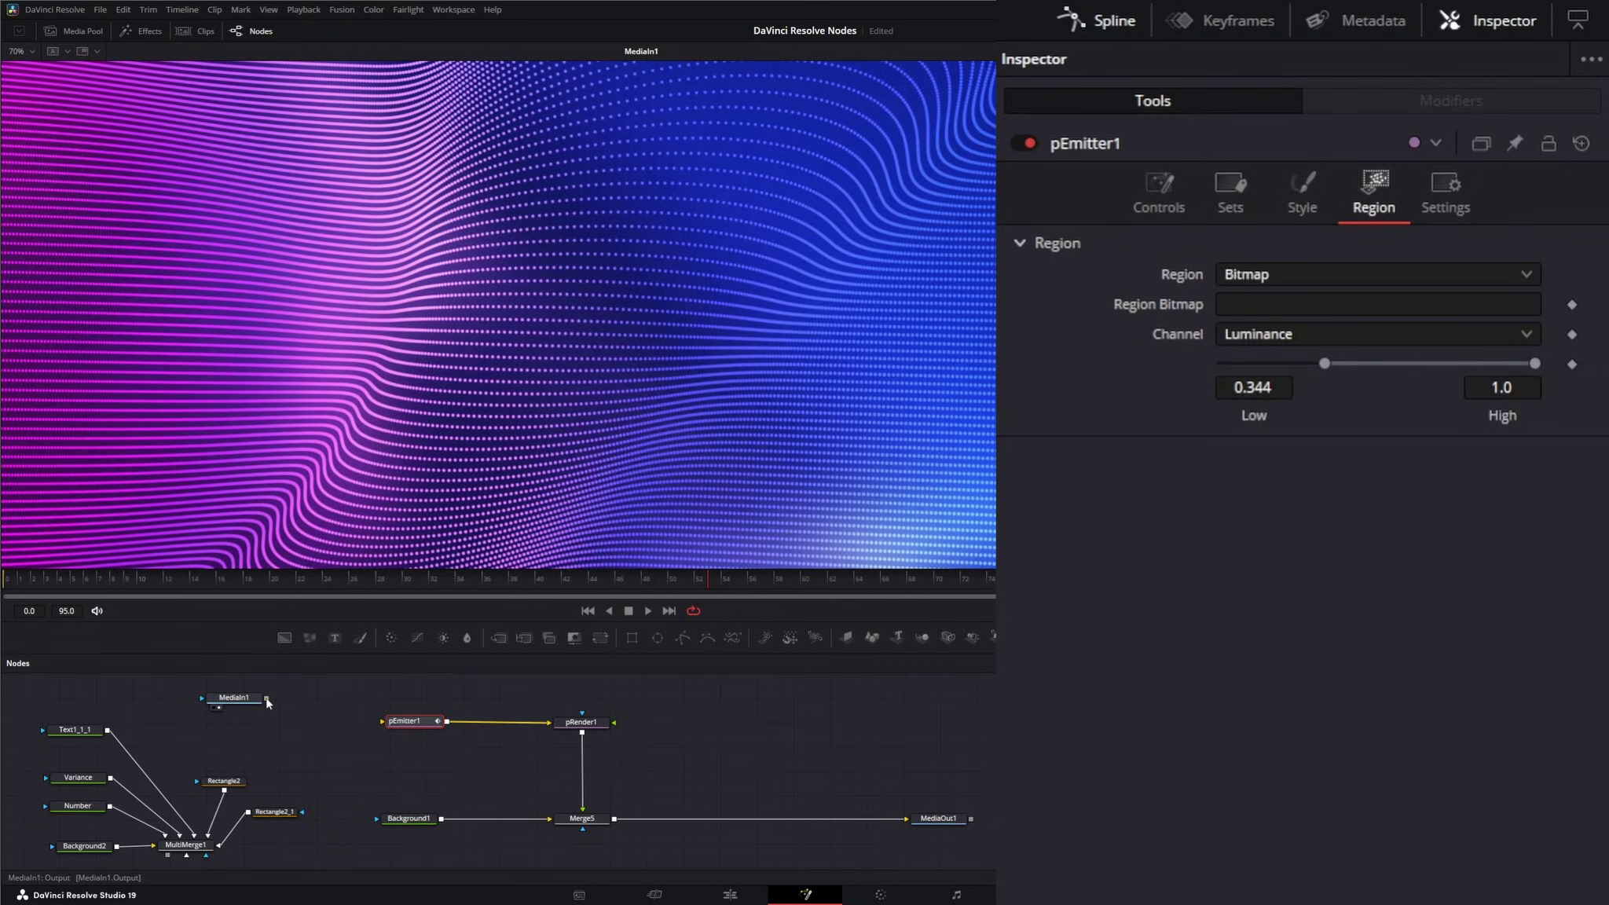
pyautogui.moveTo(267, 699); pyautogui.dragTo(405, 721)
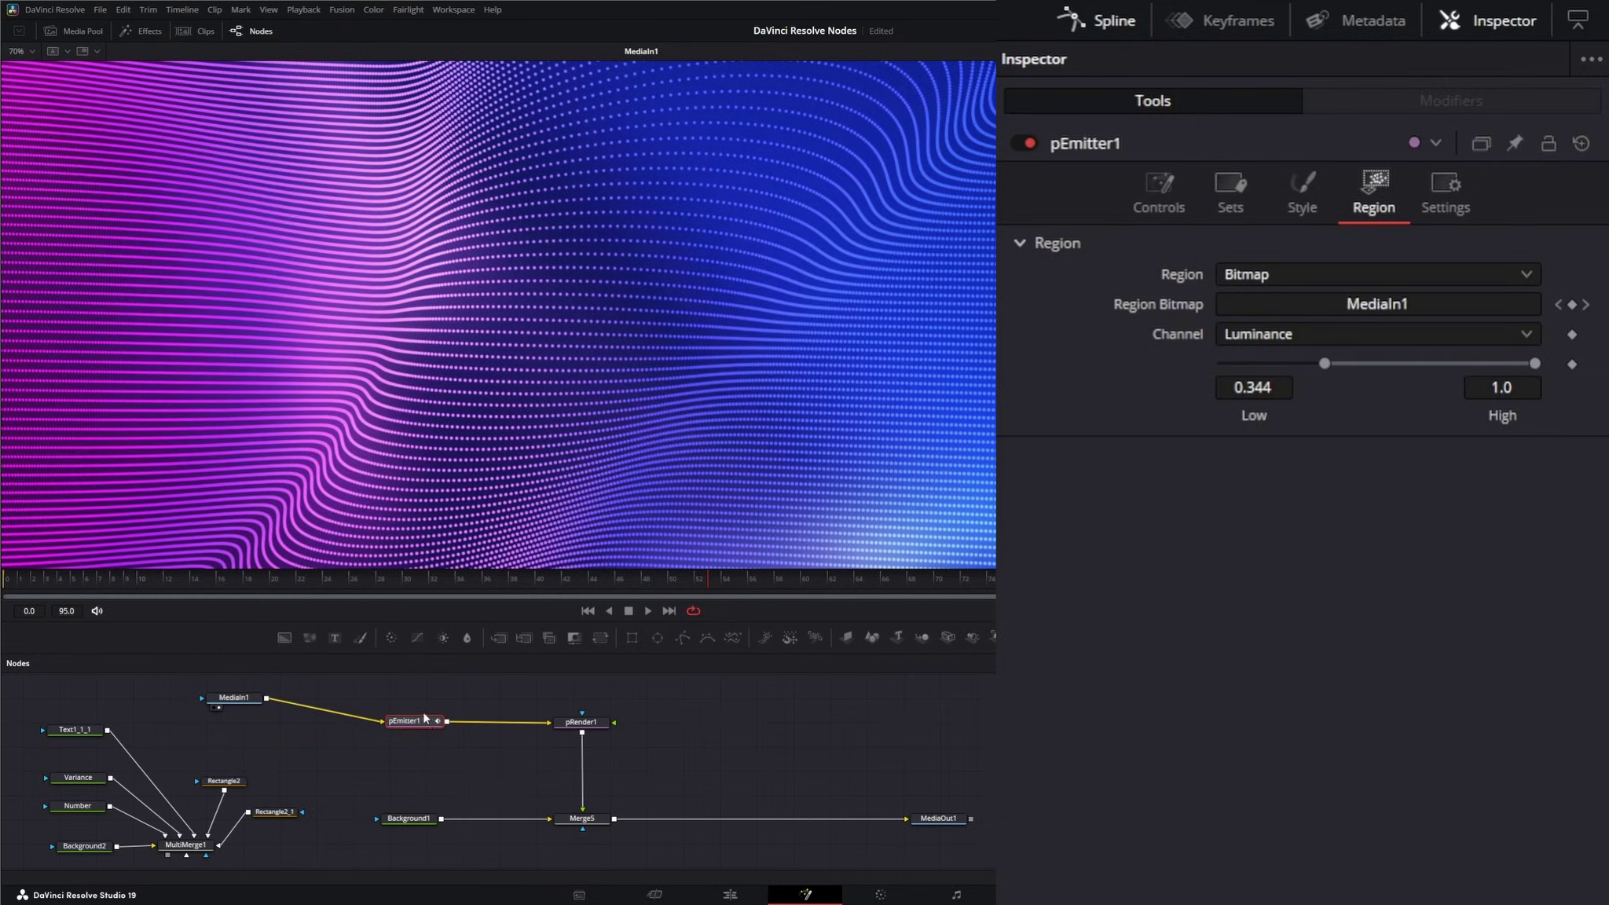
pyautogui.click(566, 828)
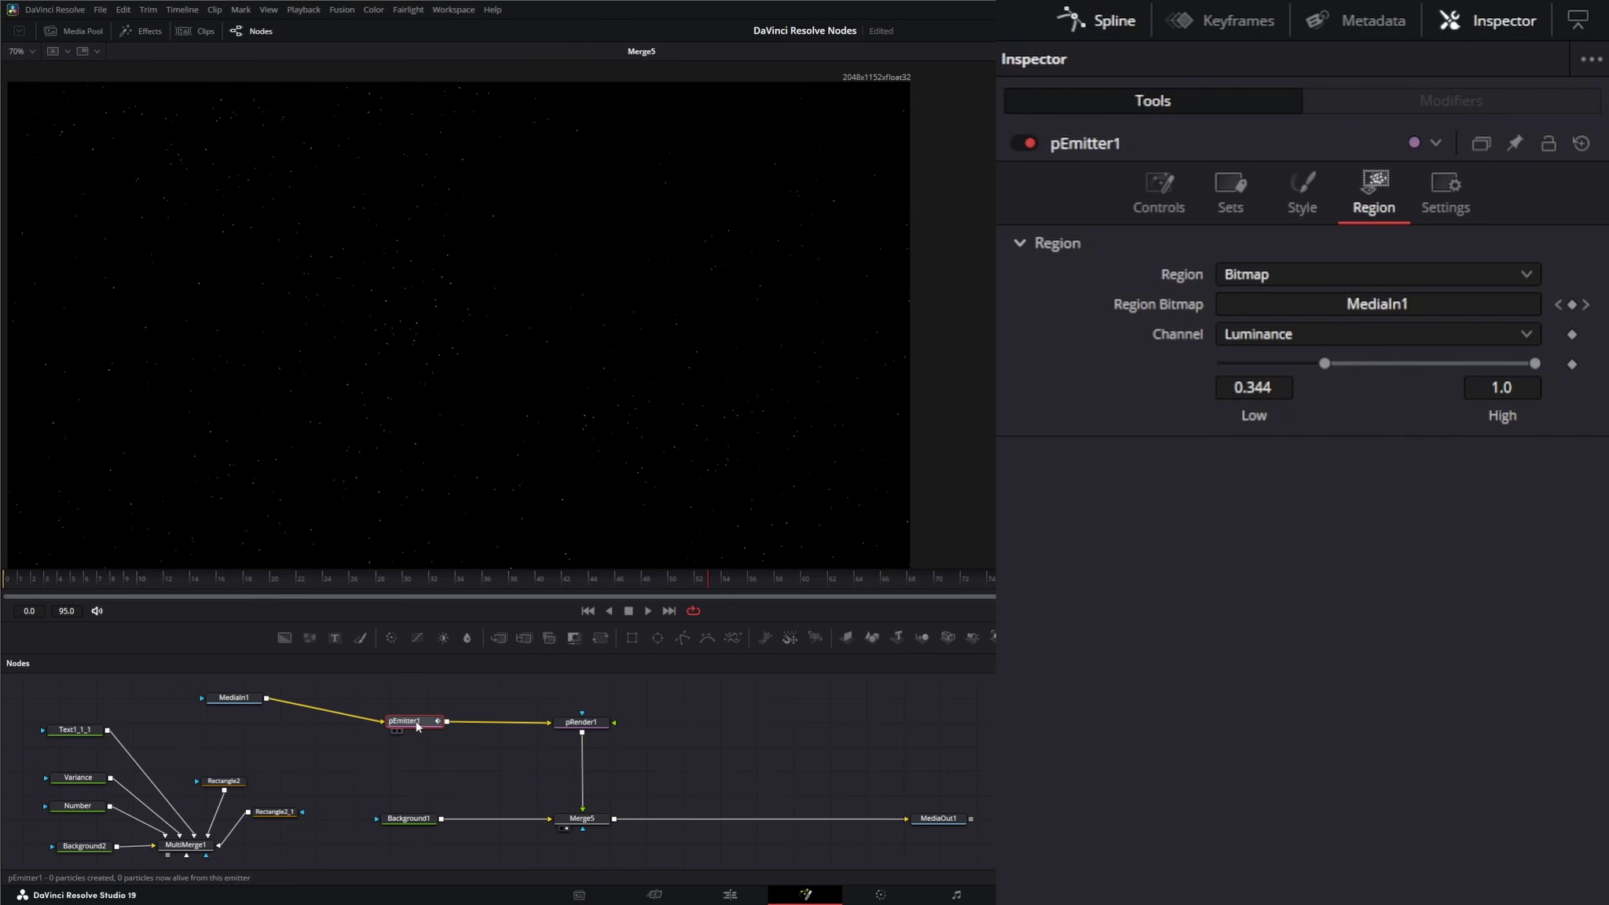
# - Raise the Number of particles in pEmitter1 to 1000 and preview the emission in playback
pyautogui.click(1148, 189)
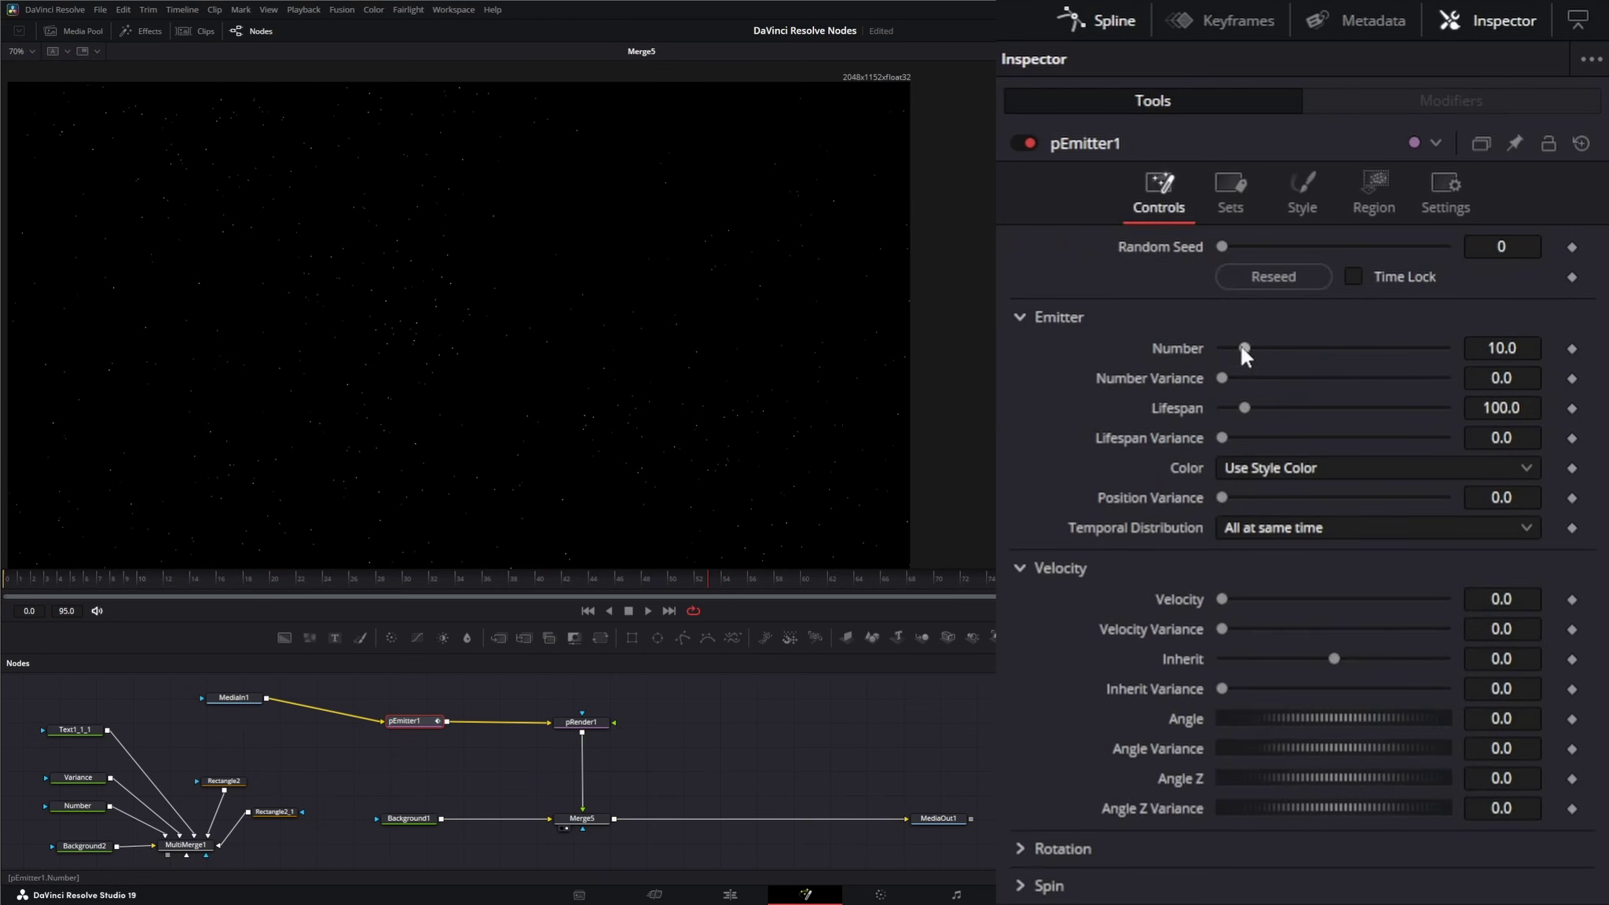
pyautogui.moveTo(1244, 348); pyautogui.dragTo(1426, 346)
pyautogui.click(648, 611)
pyautogui.moveTo(1425, 347); pyautogui.dragTo(1432, 347)
pyautogui.click(1513, 348)
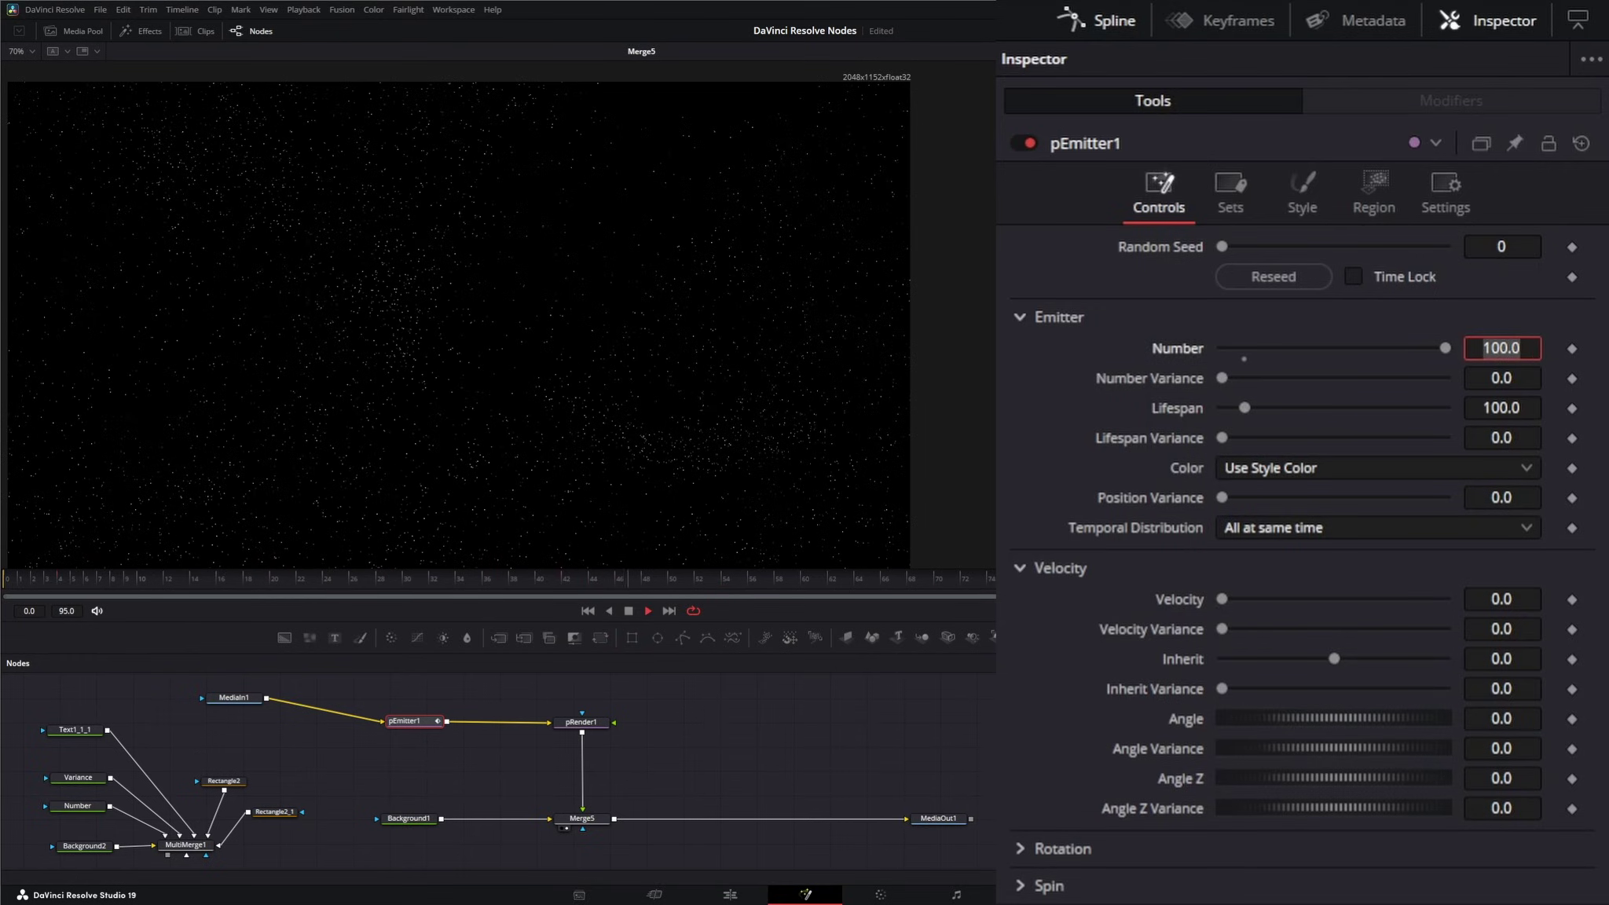
pyautogui.write('1000')
pyautogui.press('Tab')
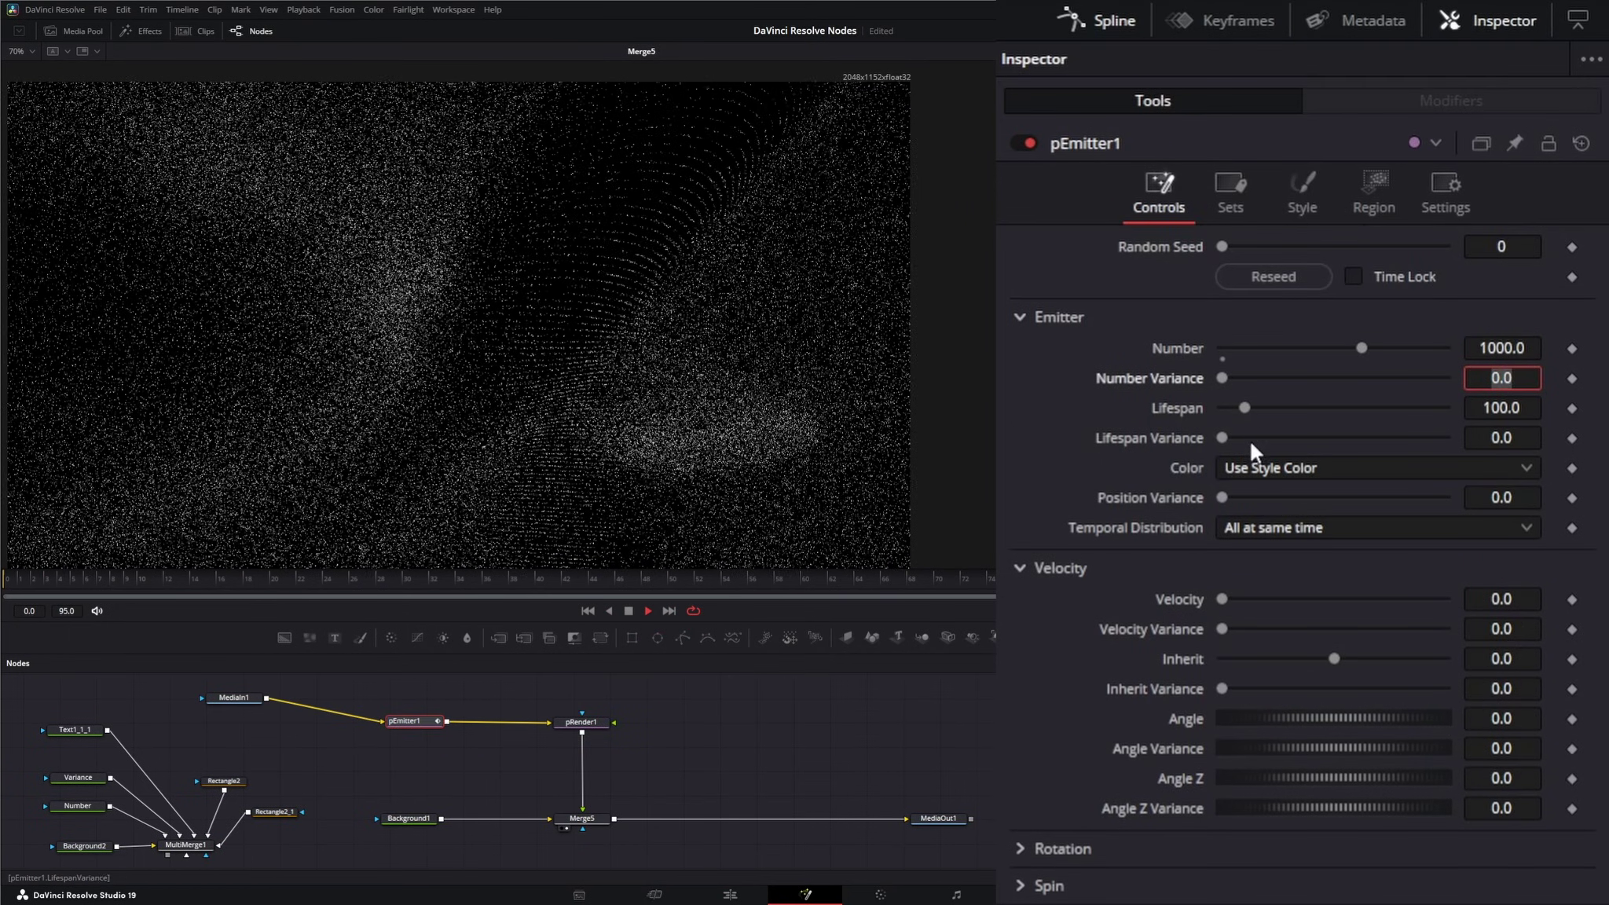
pyautogui.click(648, 610)
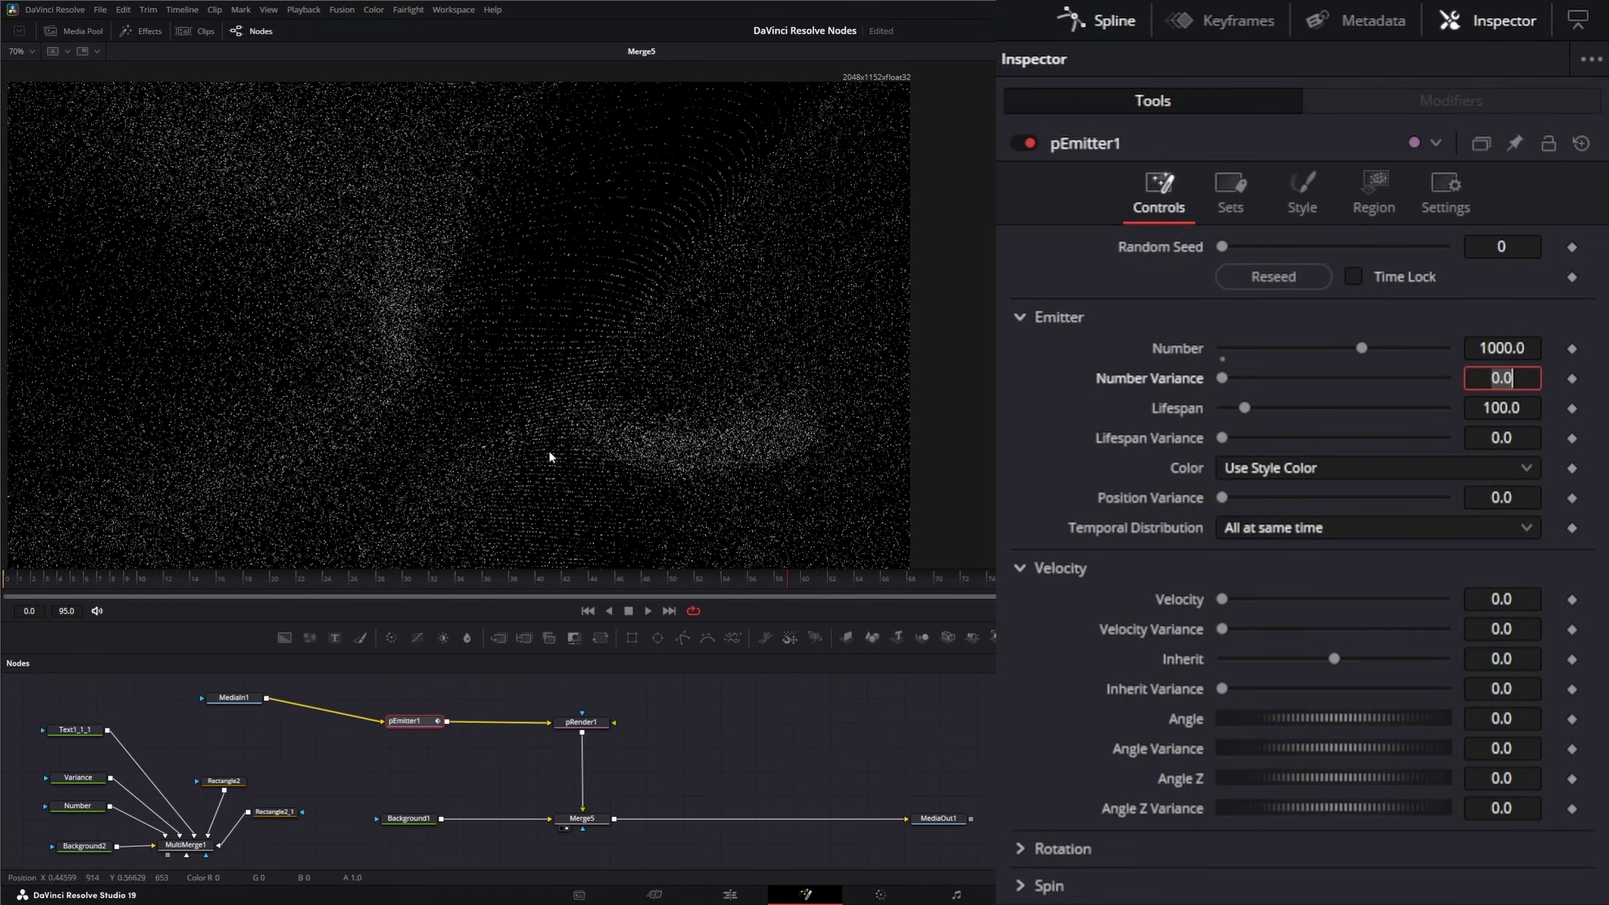
# - Compare the MediaIn1 image with Merge5 in the viewer and expand the Color Controls in pEmitter1's style settings
pyautogui.click(246, 479)
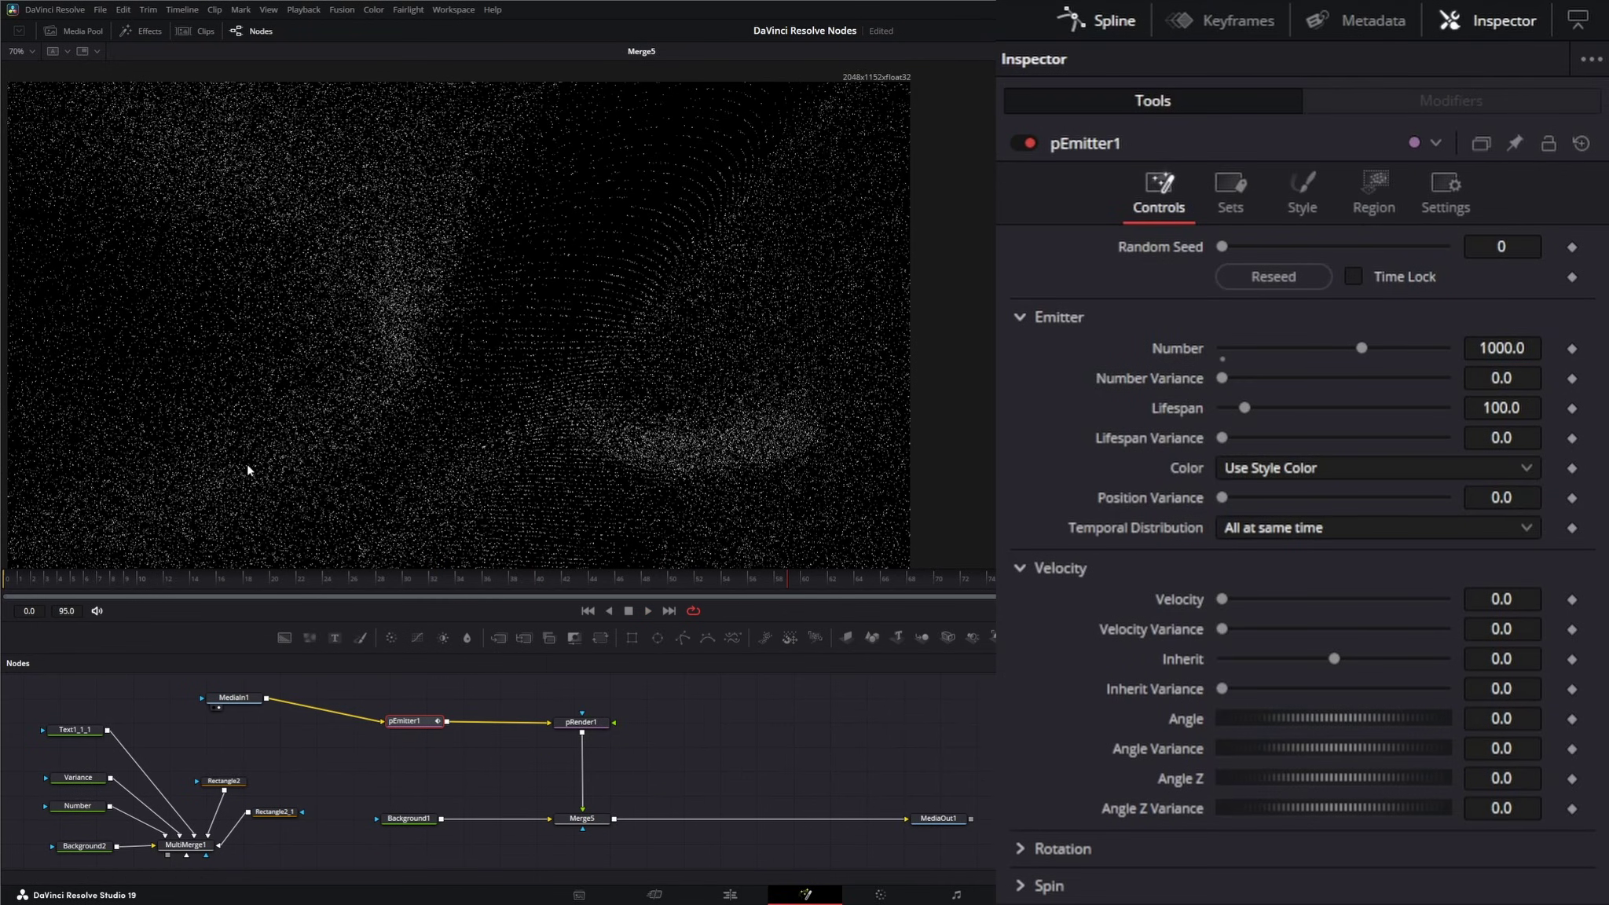
pyautogui.press('1')
pyautogui.press('1')
pyautogui.click(1310, 193)
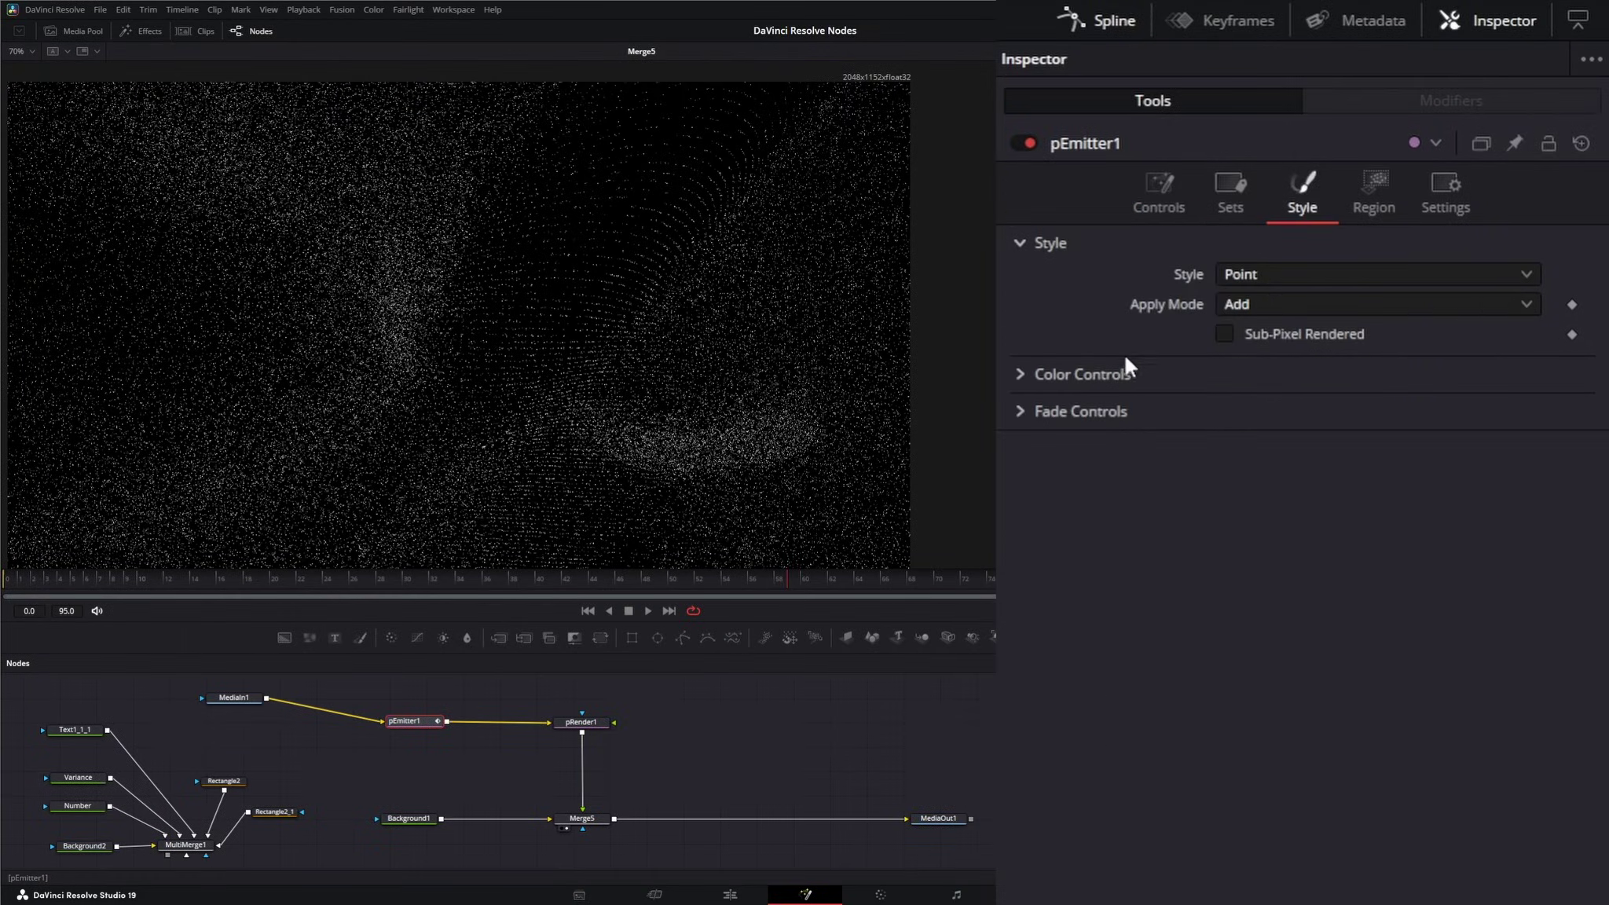
pyautogui.click(1018, 374)
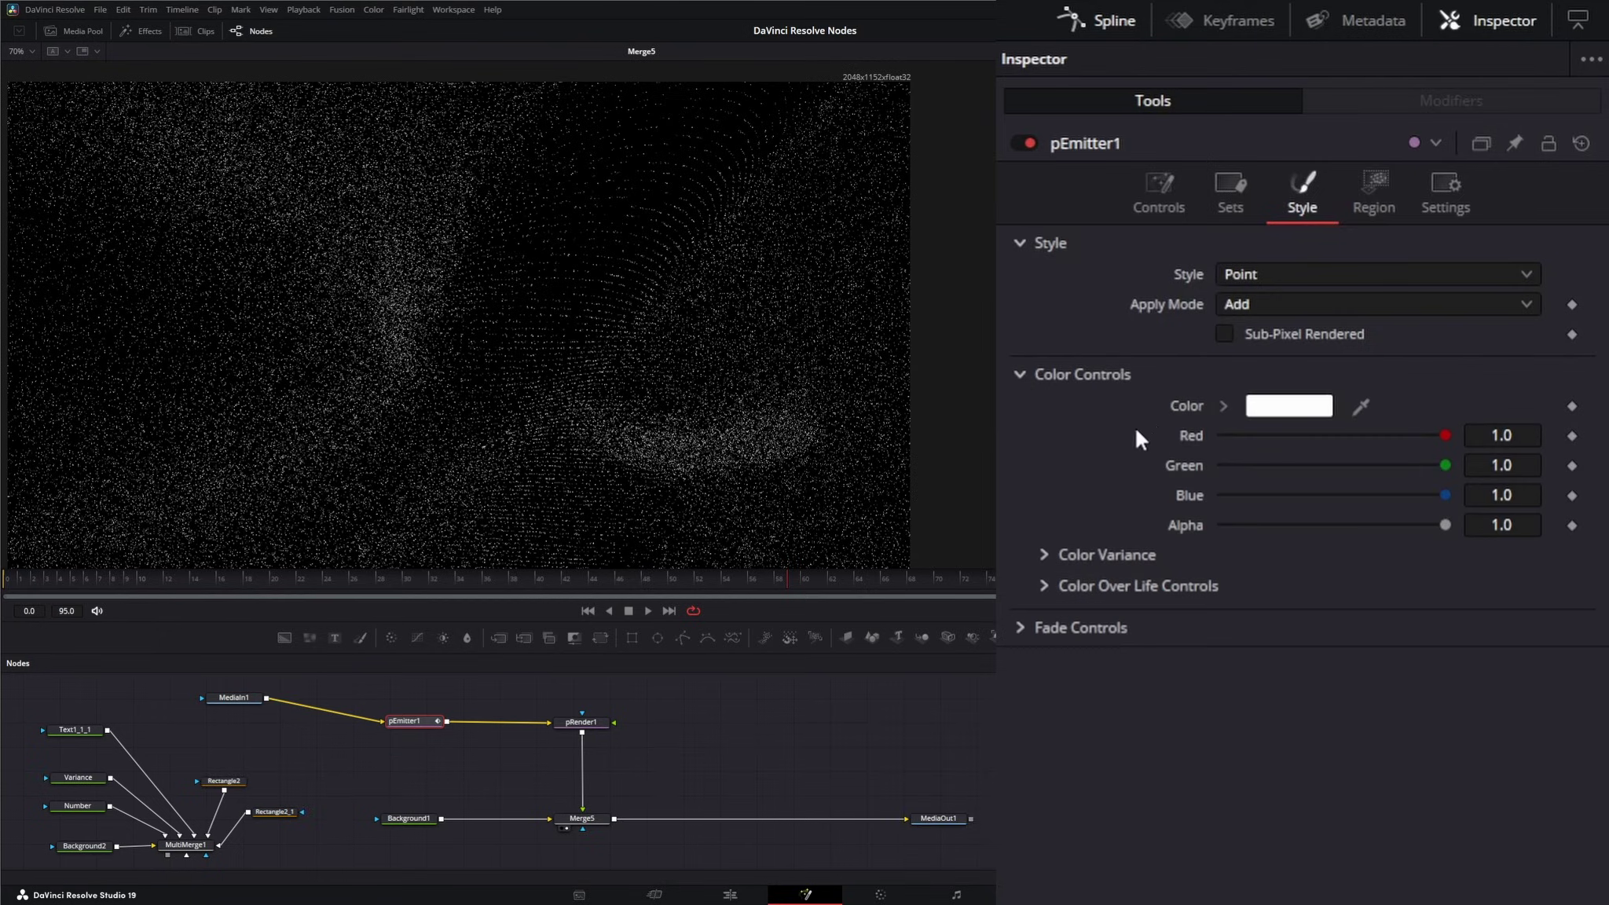
# - Set the particle Color option of pEmitter1 to Use Color from Region
pyautogui.click(1160, 188)
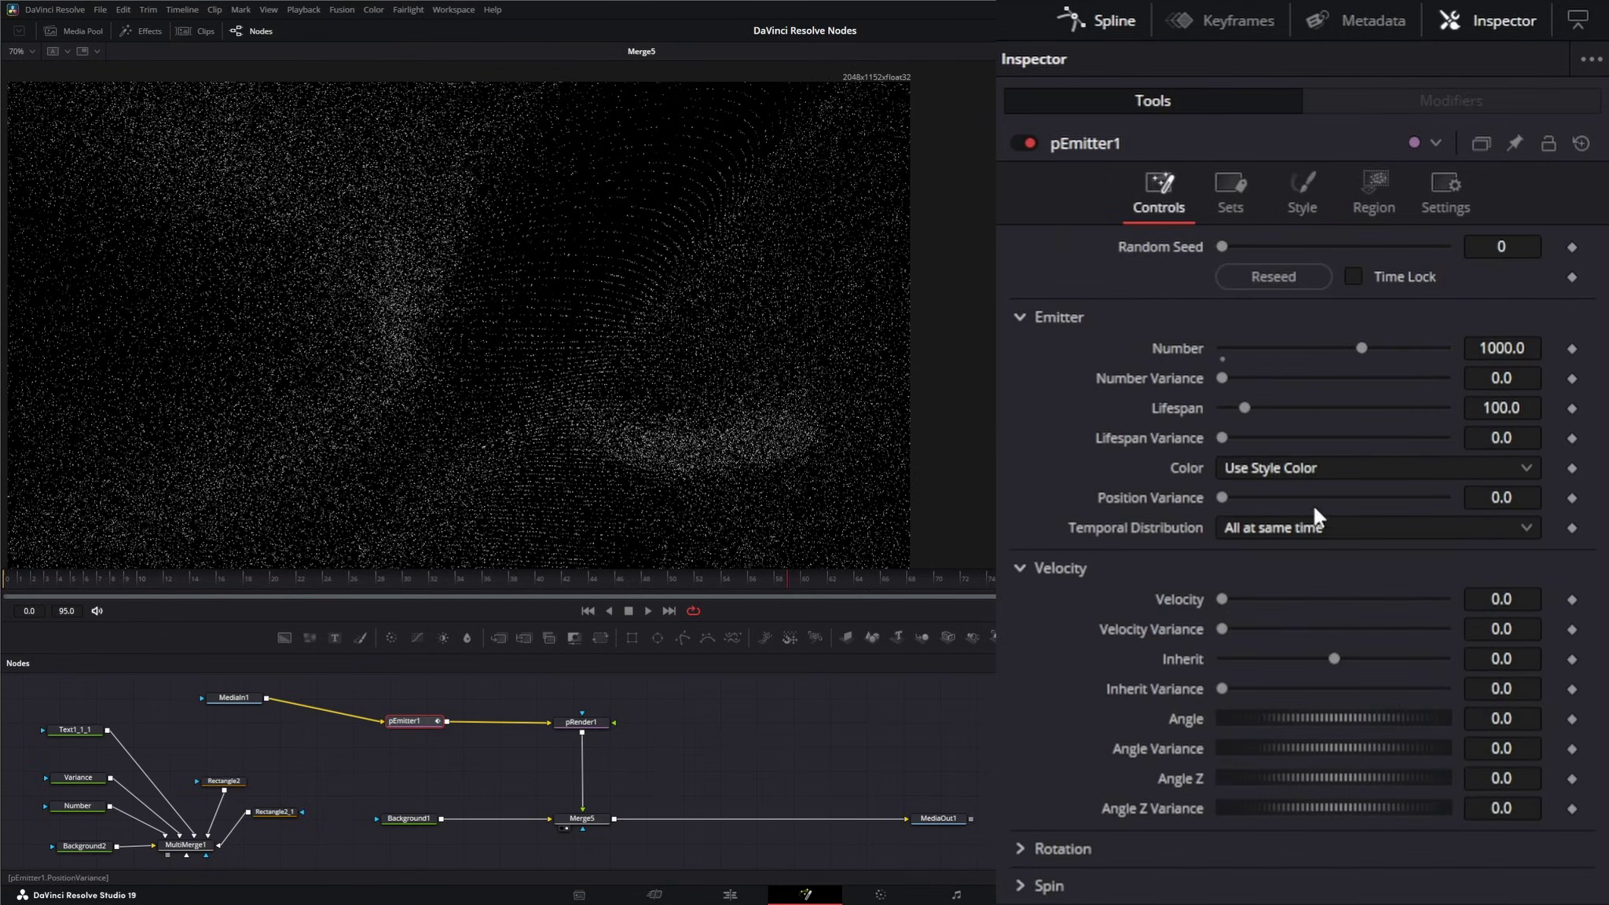
pyautogui.click(1262, 467)
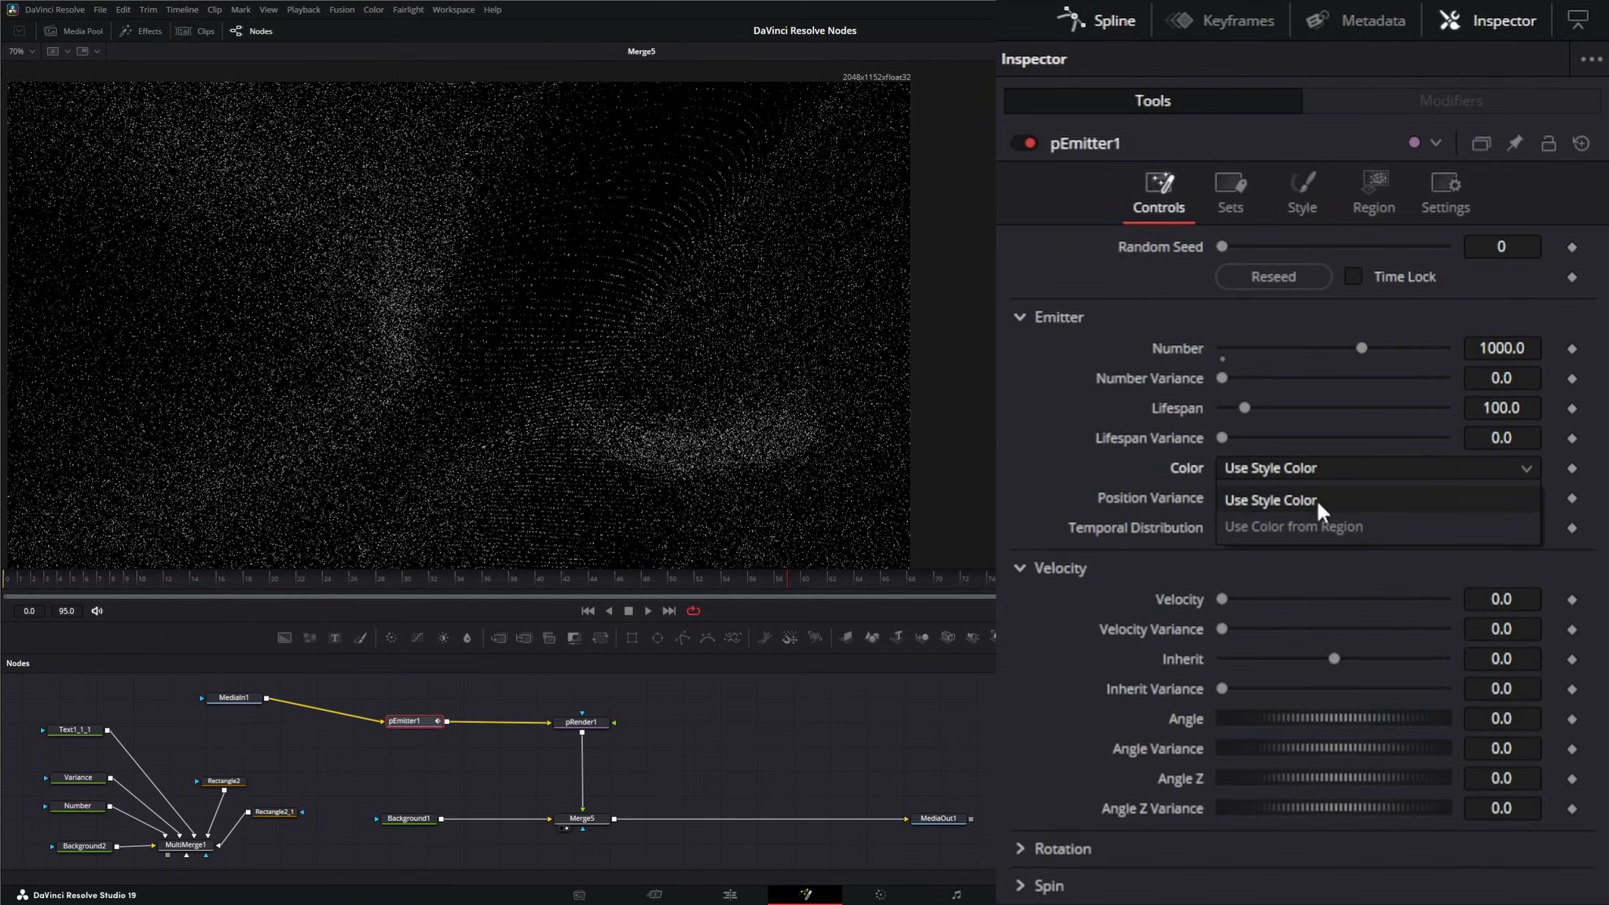
pyautogui.click(1284, 527)
# - View MediaIn1 and Merge5 in turn, play the colored particles, and return to the first frame
pyautogui.moveTo(264, 700); pyautogui.dragTo(259, 476)
pyautogui.moveTo(579, 817); pyautogui.dragTo(601, 410)
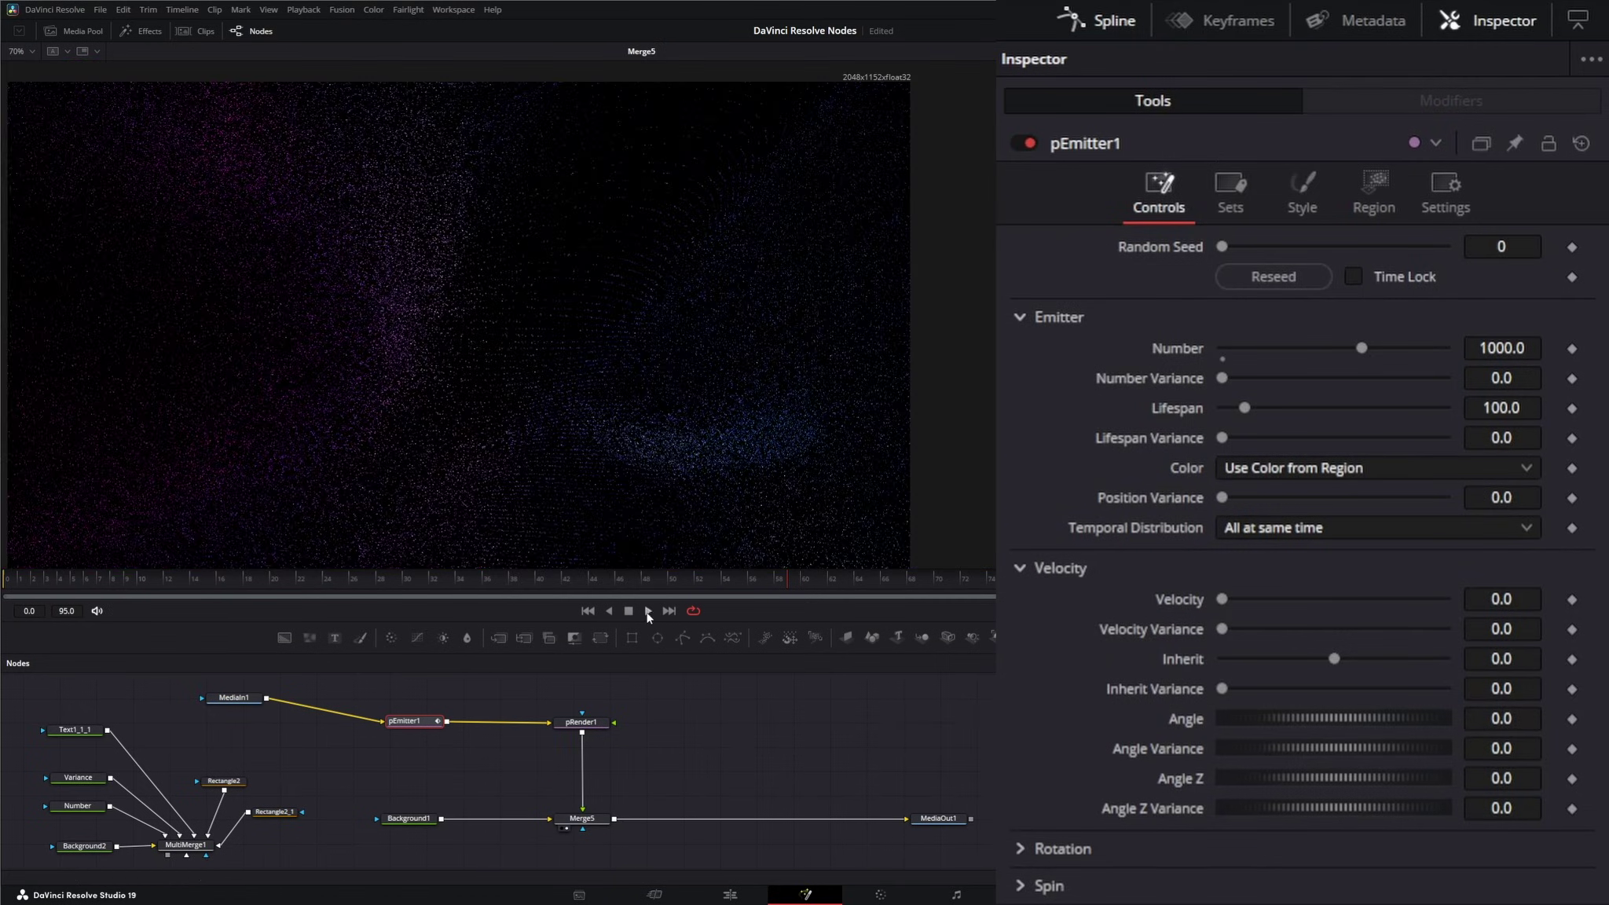
pyautogui.click(648, 611)
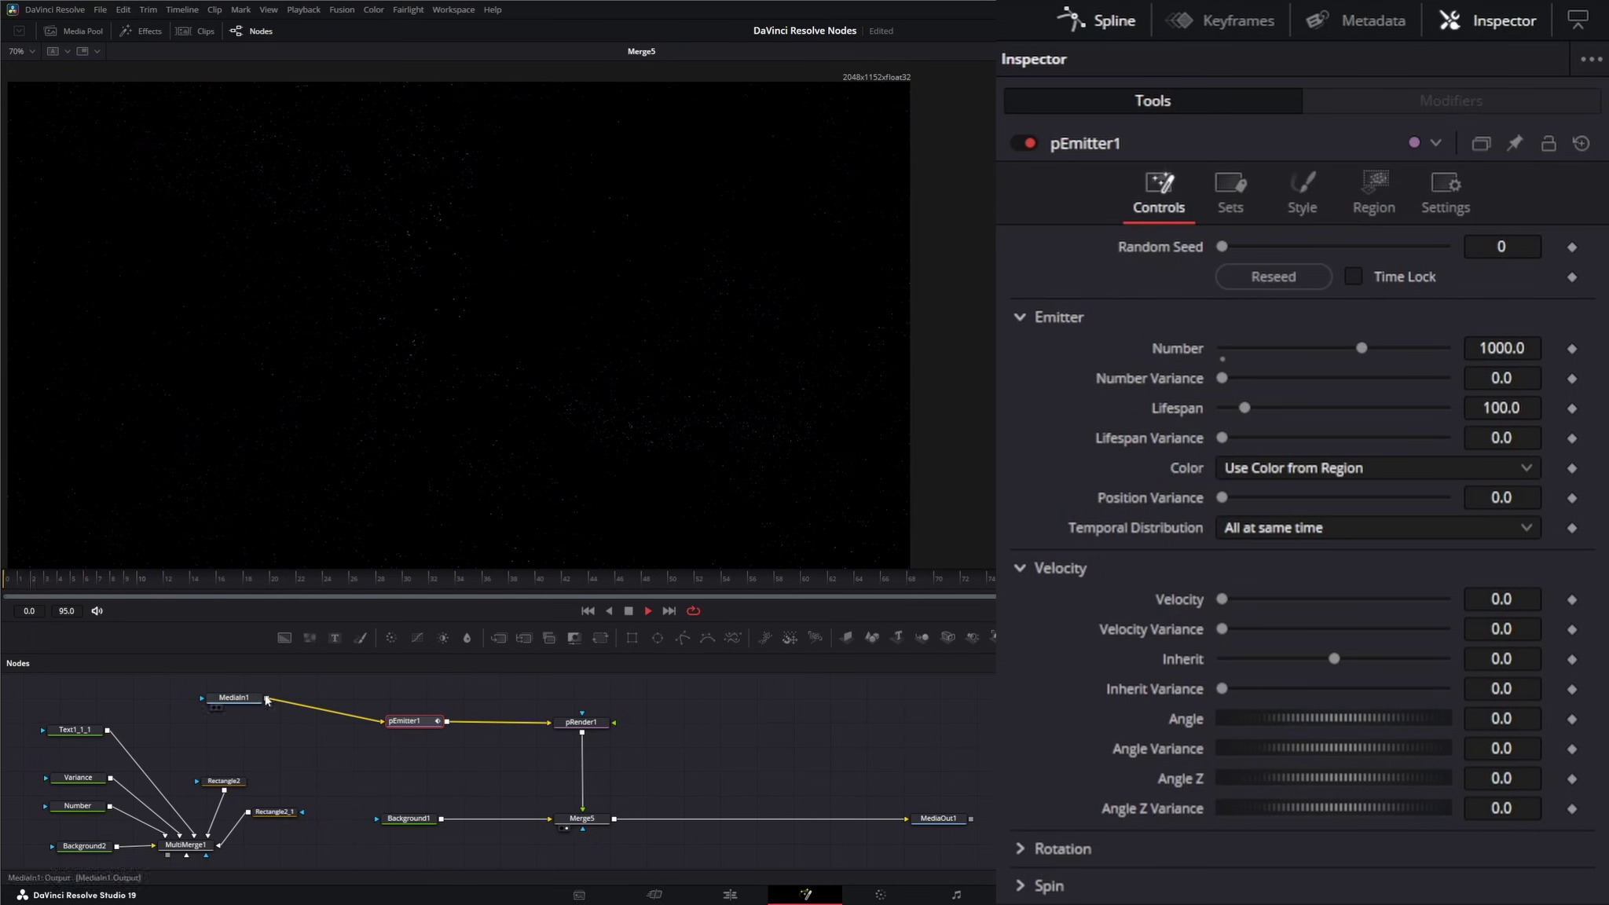
pyautogui.moveTo(179, 680); pyautogui.dragTo(294, 732)
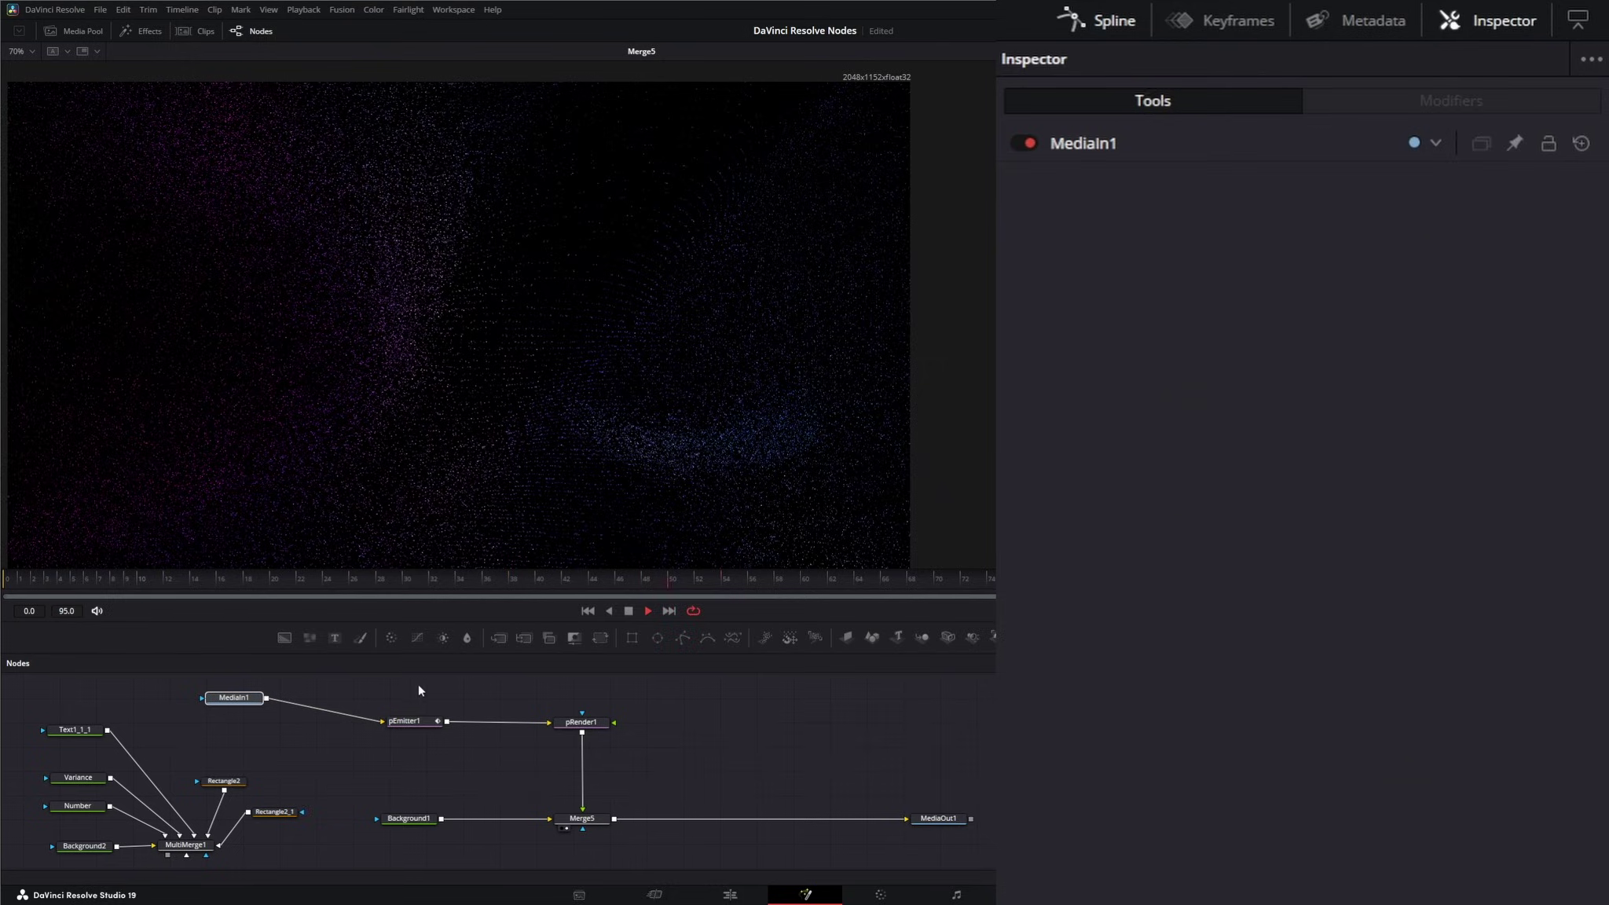
pyautogui.moveTo(375, 696); pyautogui.dragTo(469, 757)
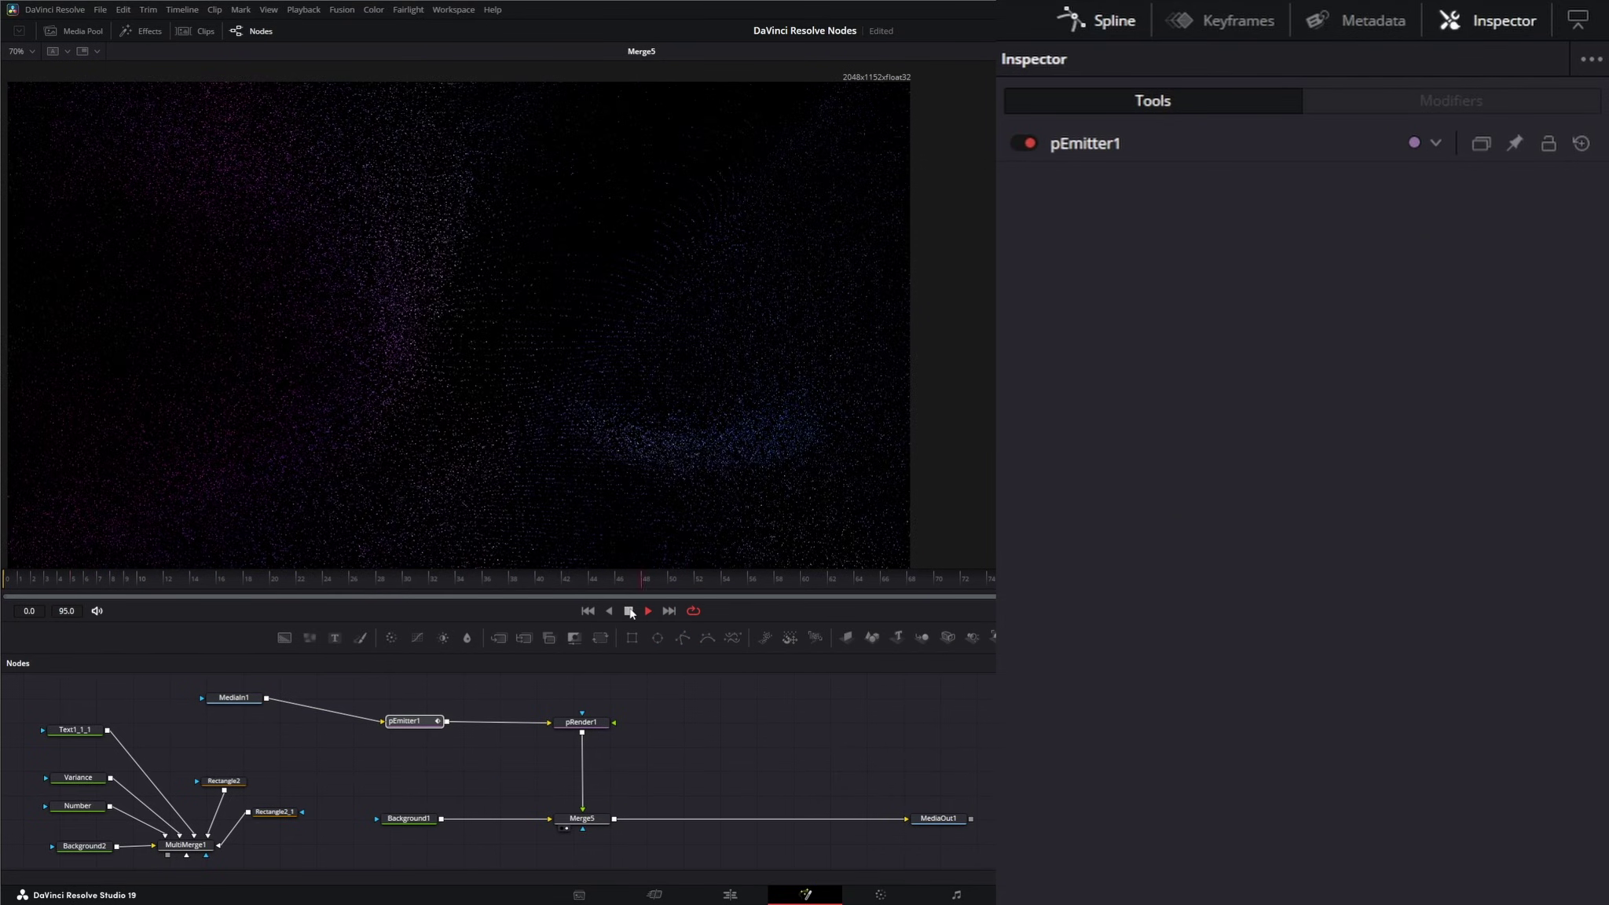
pyautogui.click(588, 612)
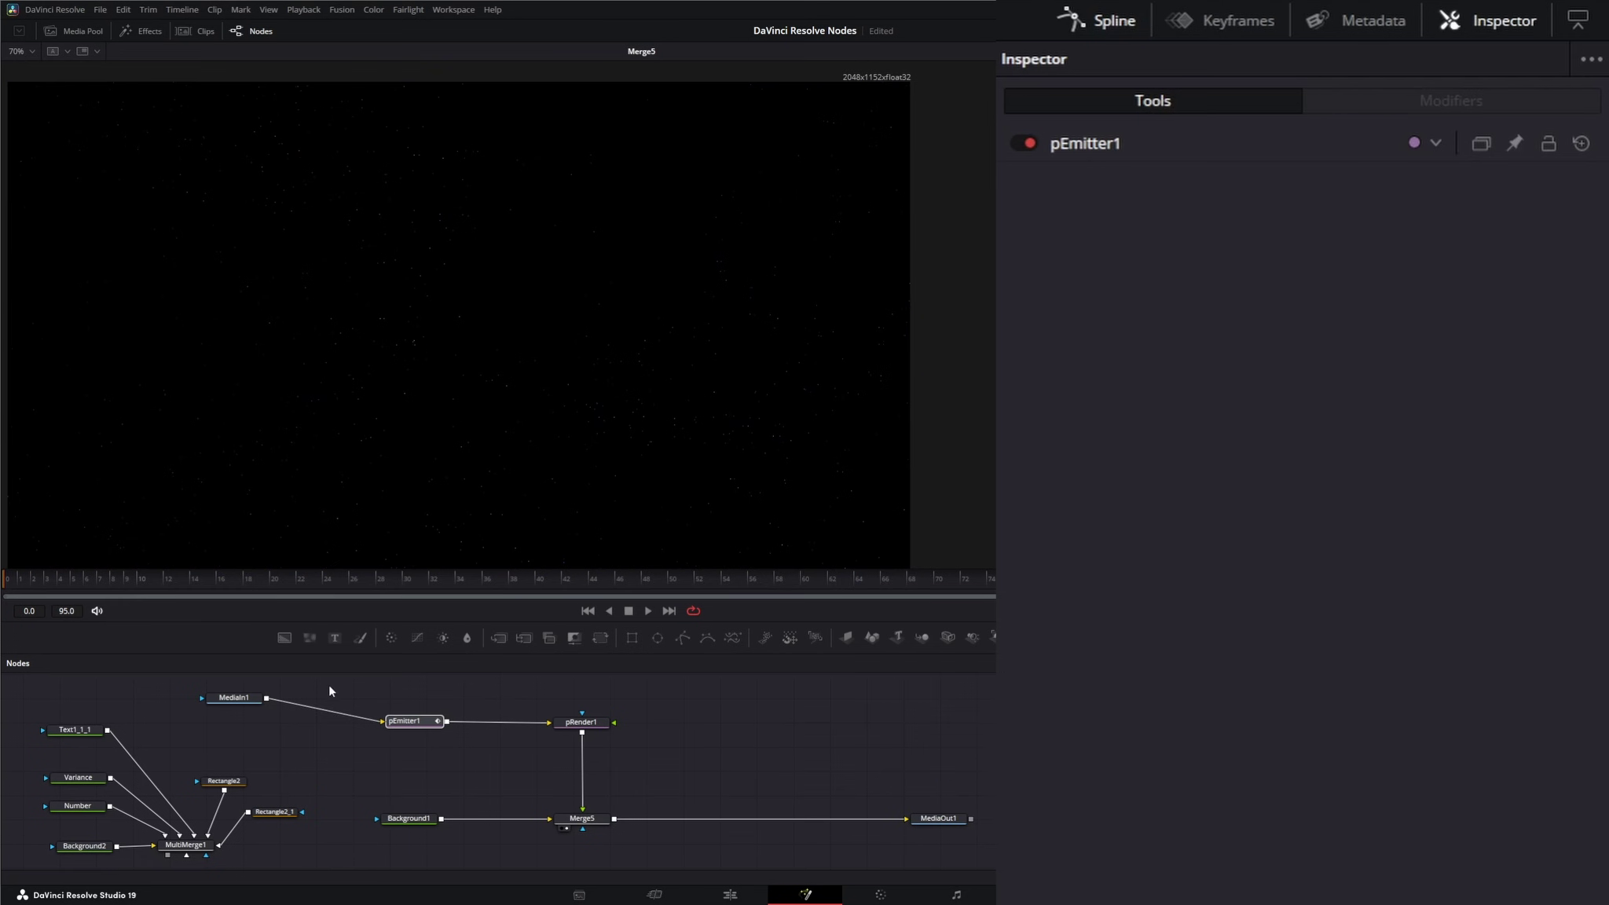
# - Disconnect MediaIn1 from pEmitter1 and set the emitter's region to Cube
pyautogui.moveTo(165, 681); pyautogui.dragTo(375, 727)
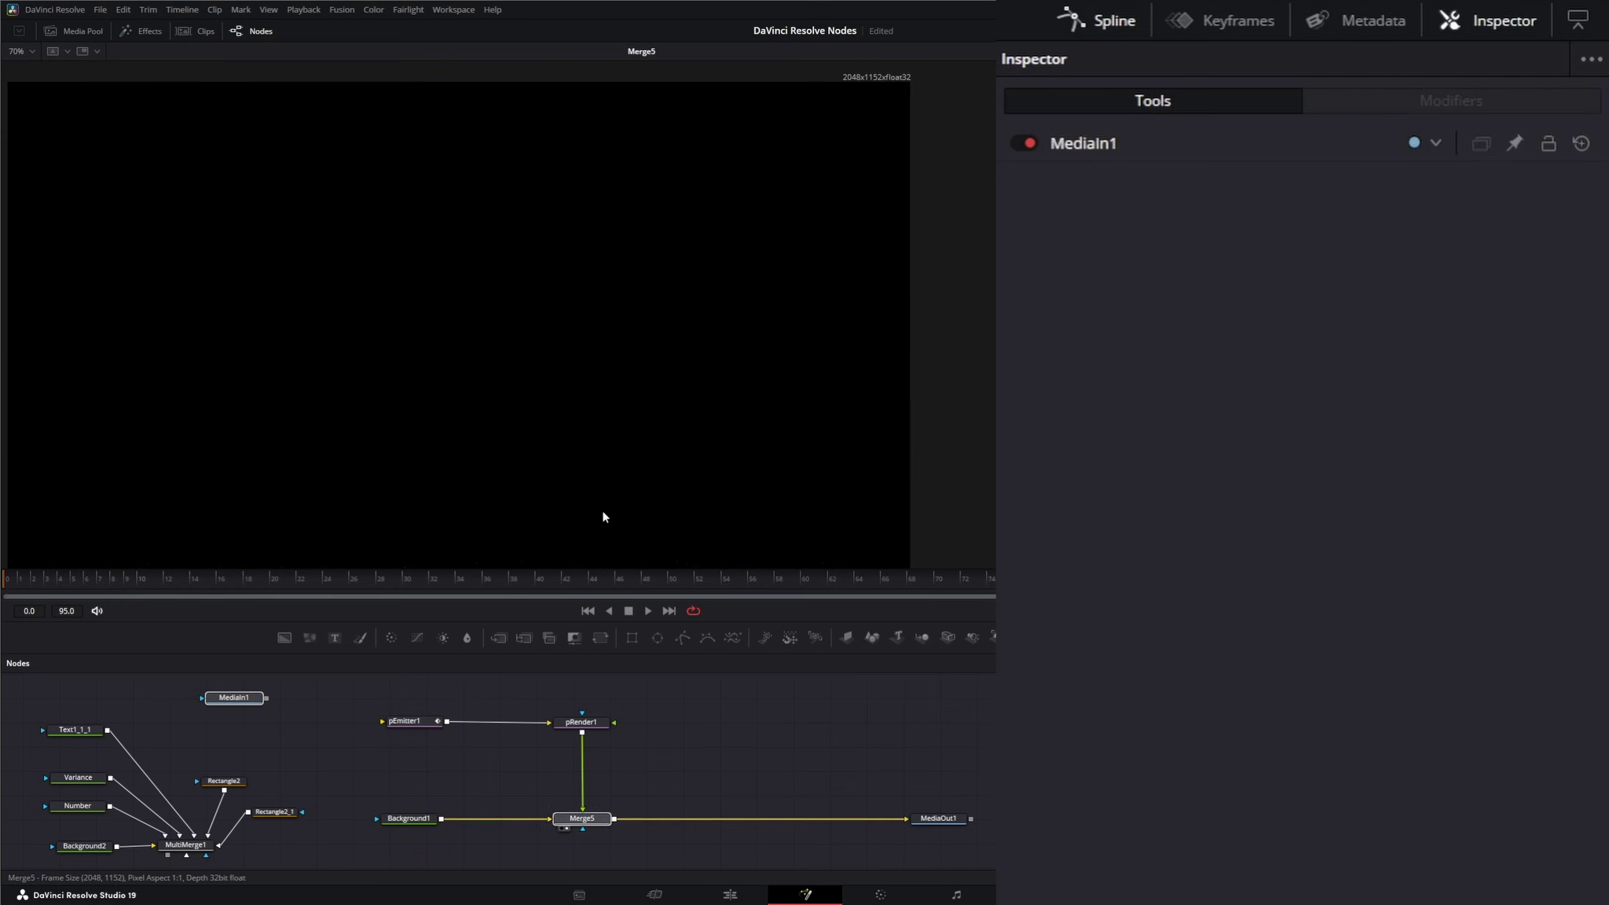
pyautogui.click(410, 721)
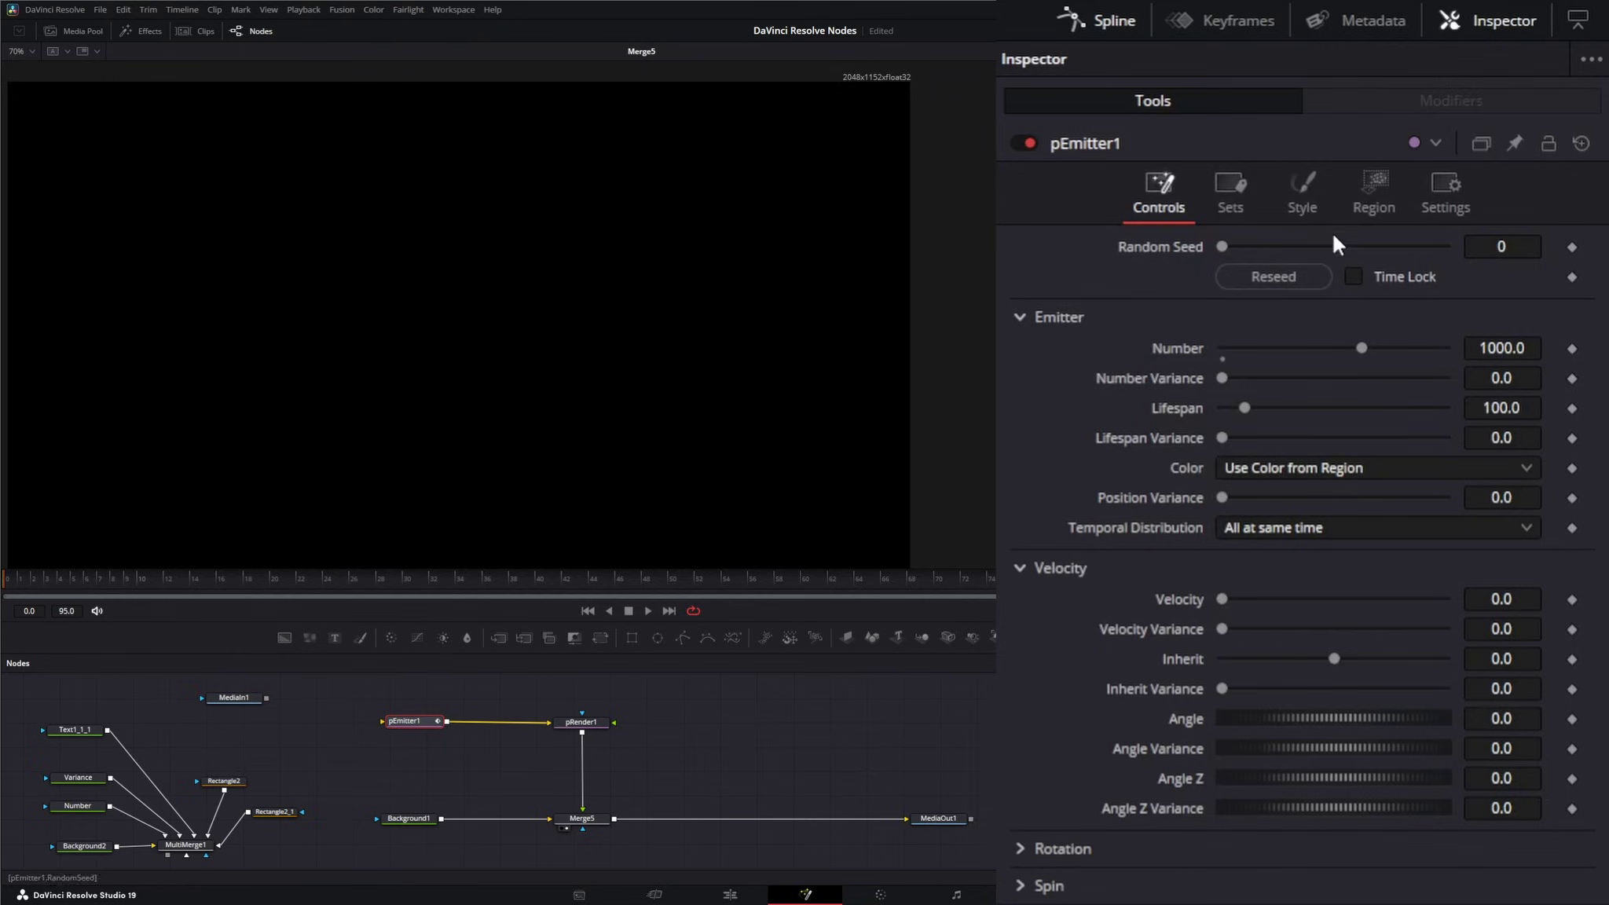
pyautogui.click(1382, 185)
pyautogui.click(1279, 274)
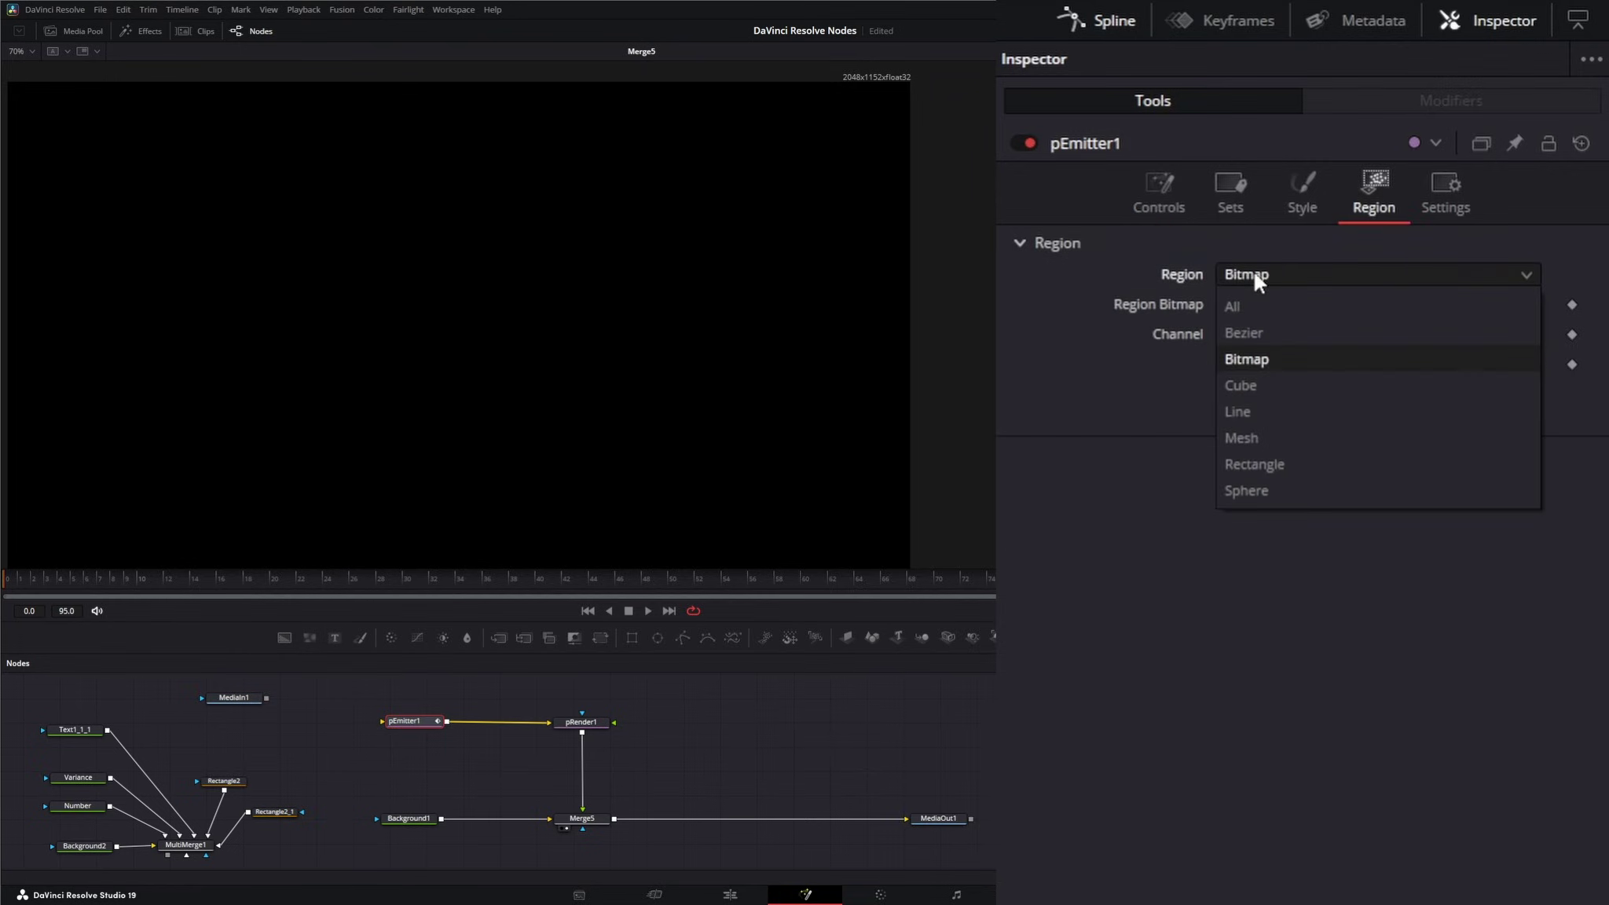
pyautogui.click(1257, 385)
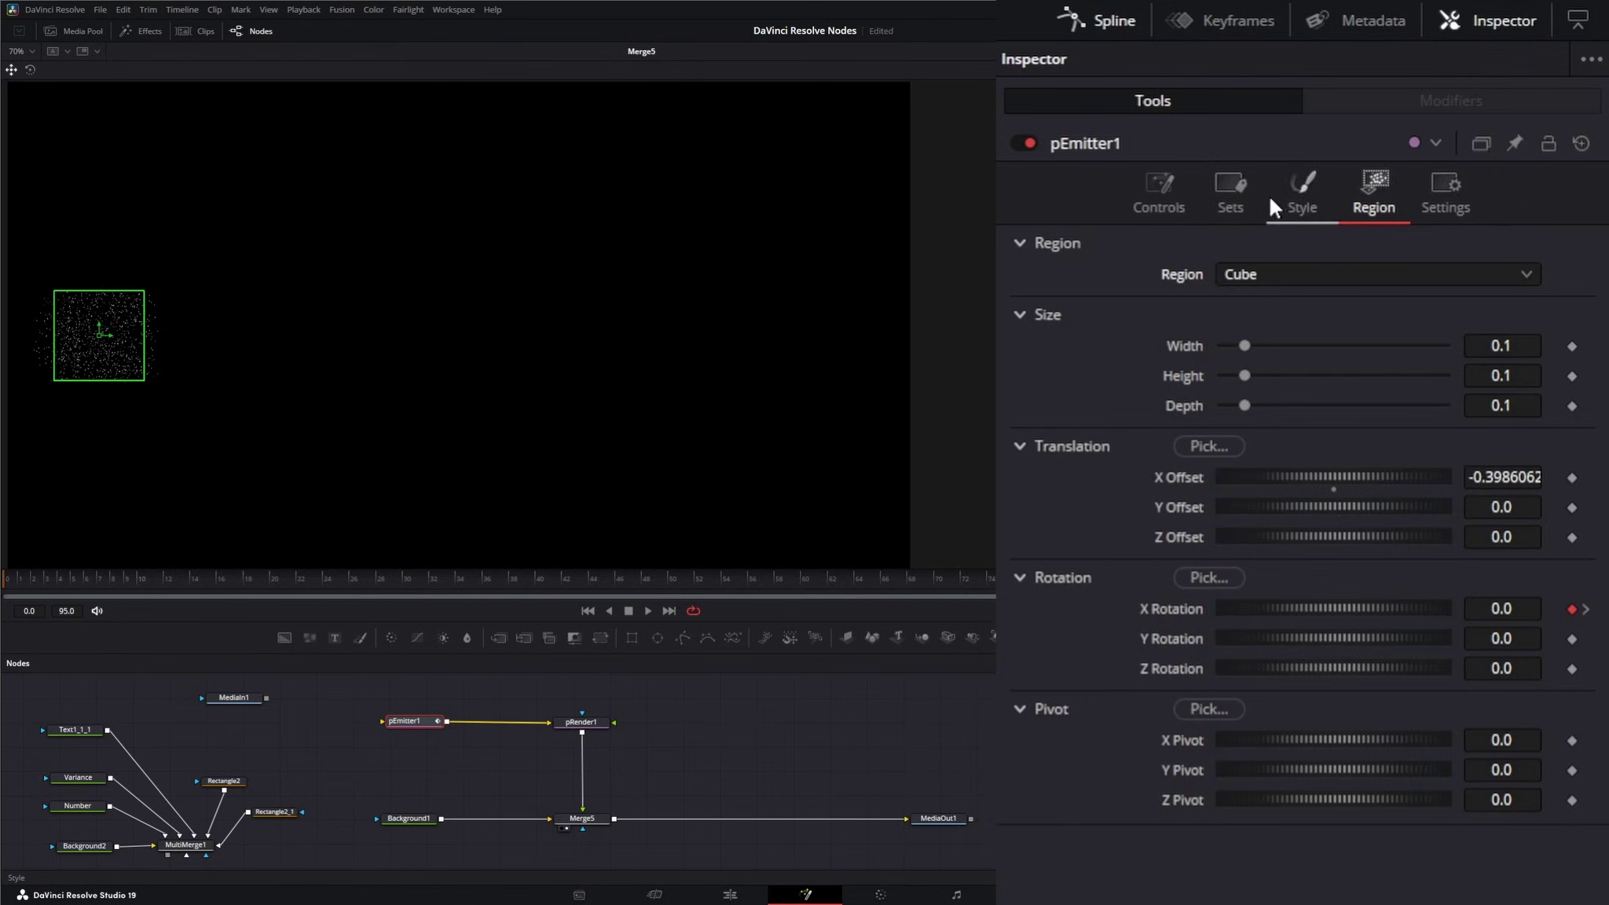
# - Go to about frame 48 and set pEmitter1's style color to pink (#ff318e)
pyautogui.click(1316, 188)
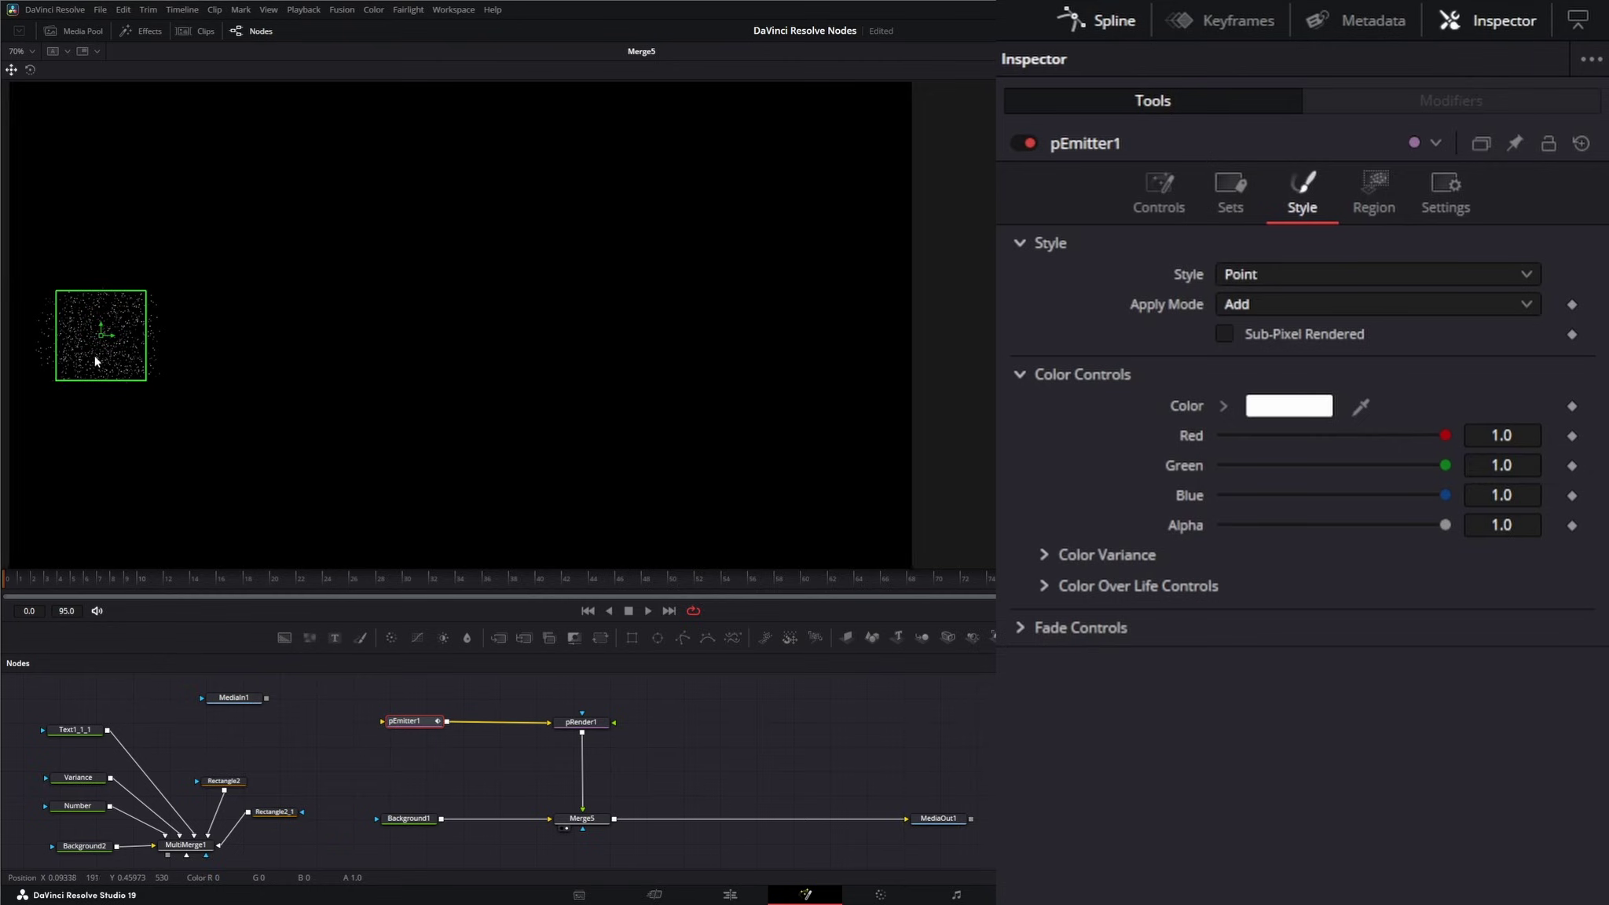
pyautogui.moveTo(91, 361); pyautogui.dragTo(168, 362)
pyautogui.scroll(10, 148, 353)
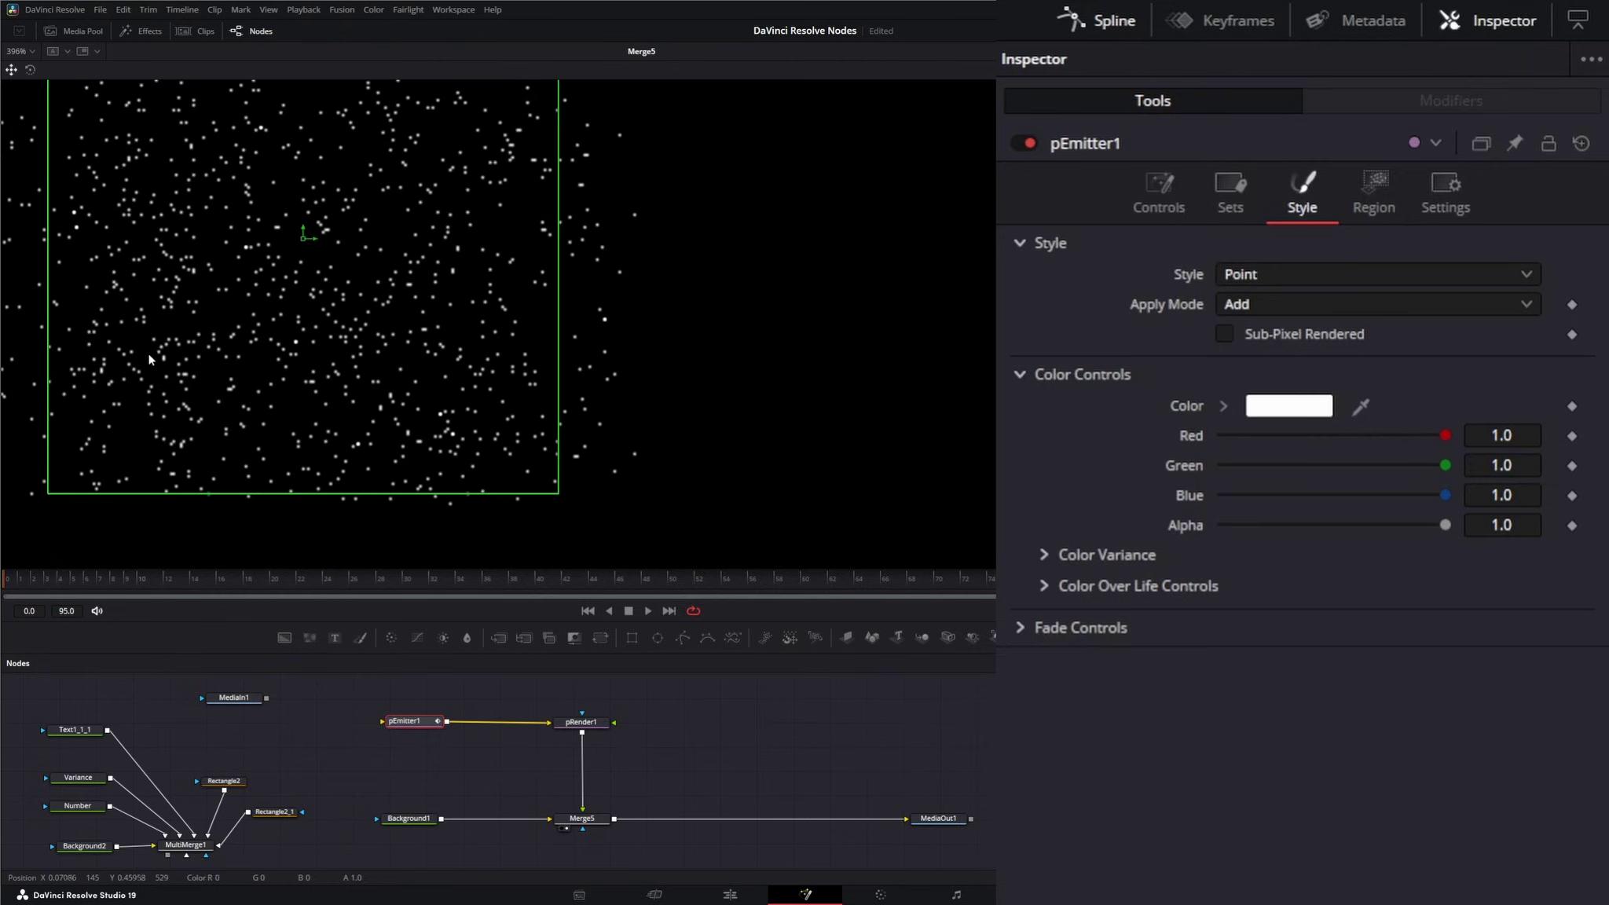
pyautogui.scroll(3, 176, 411)
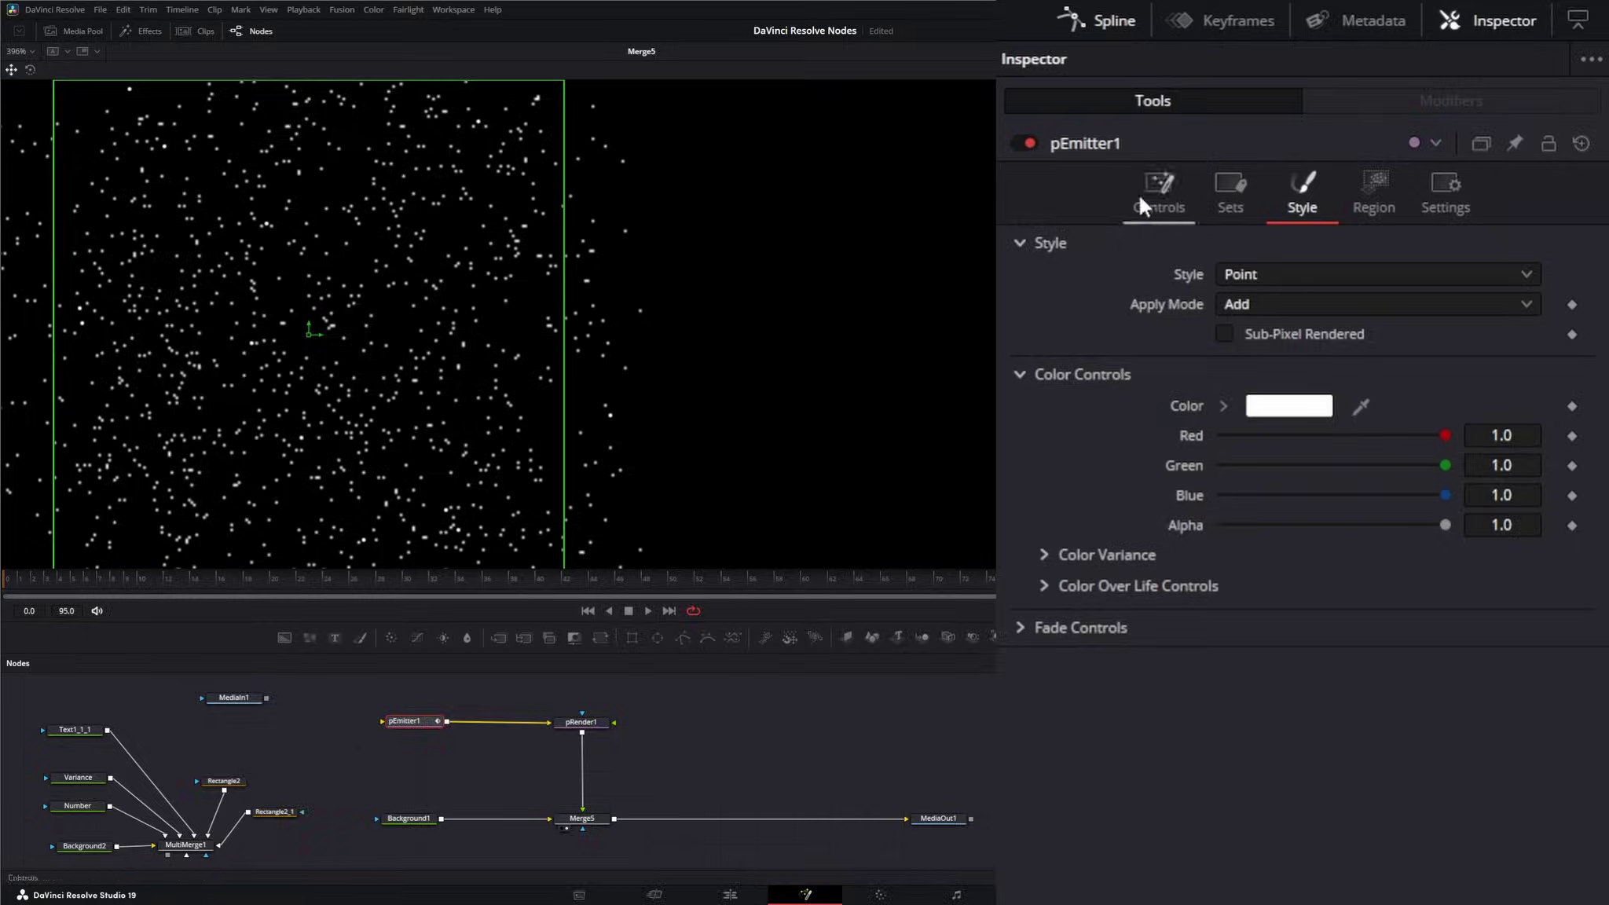
pyautogui.click(653, 579)
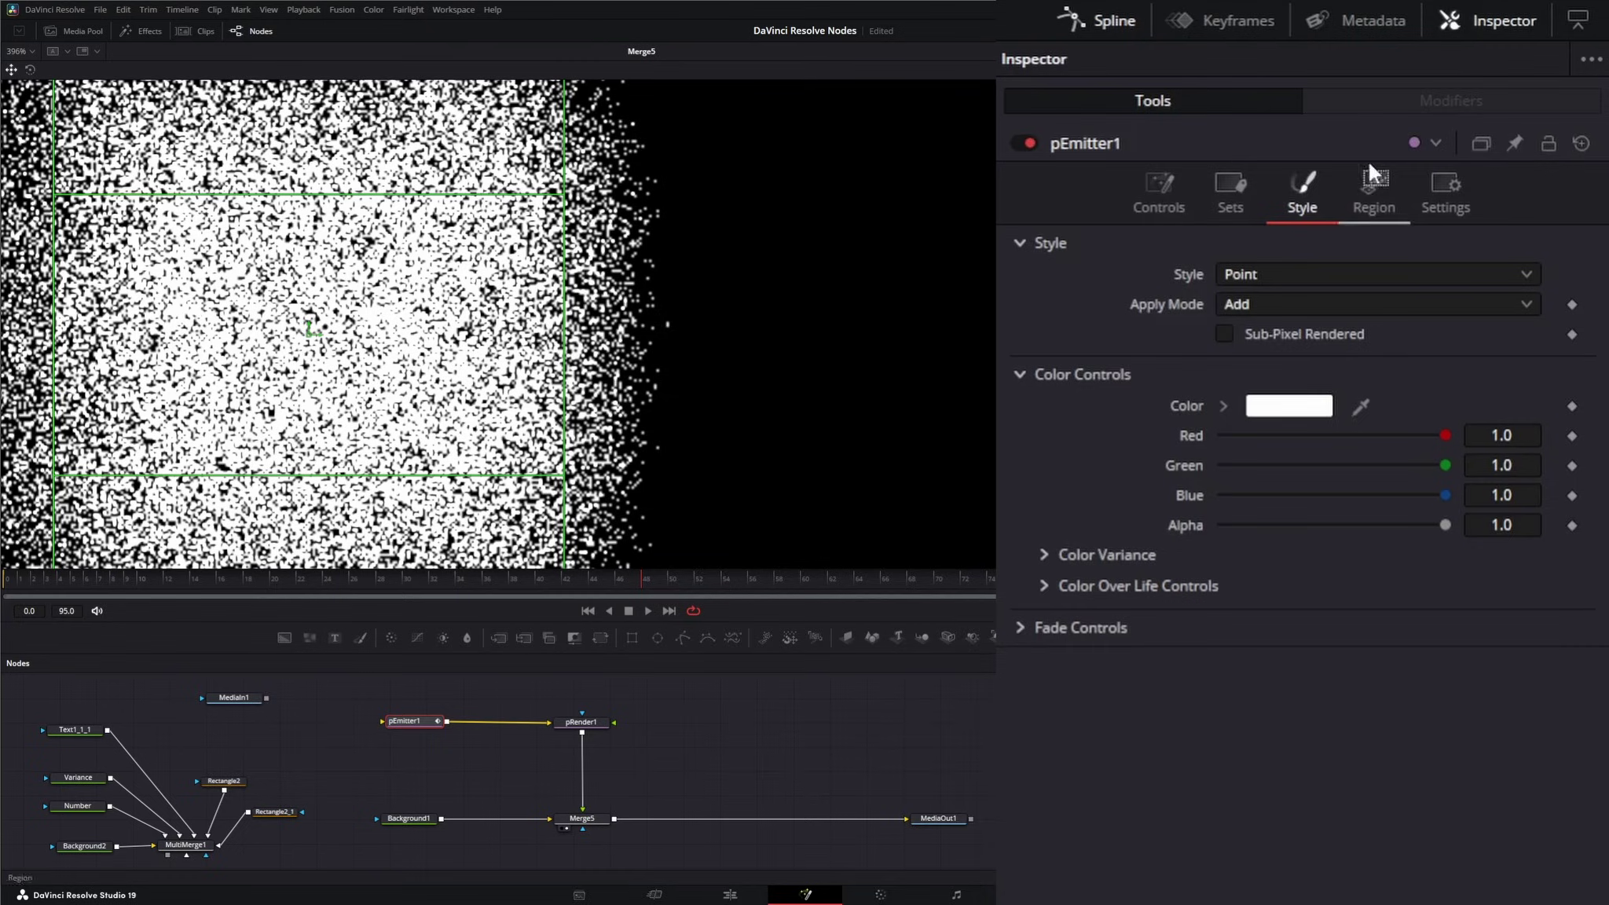
pyautogui.click(1261, 403)
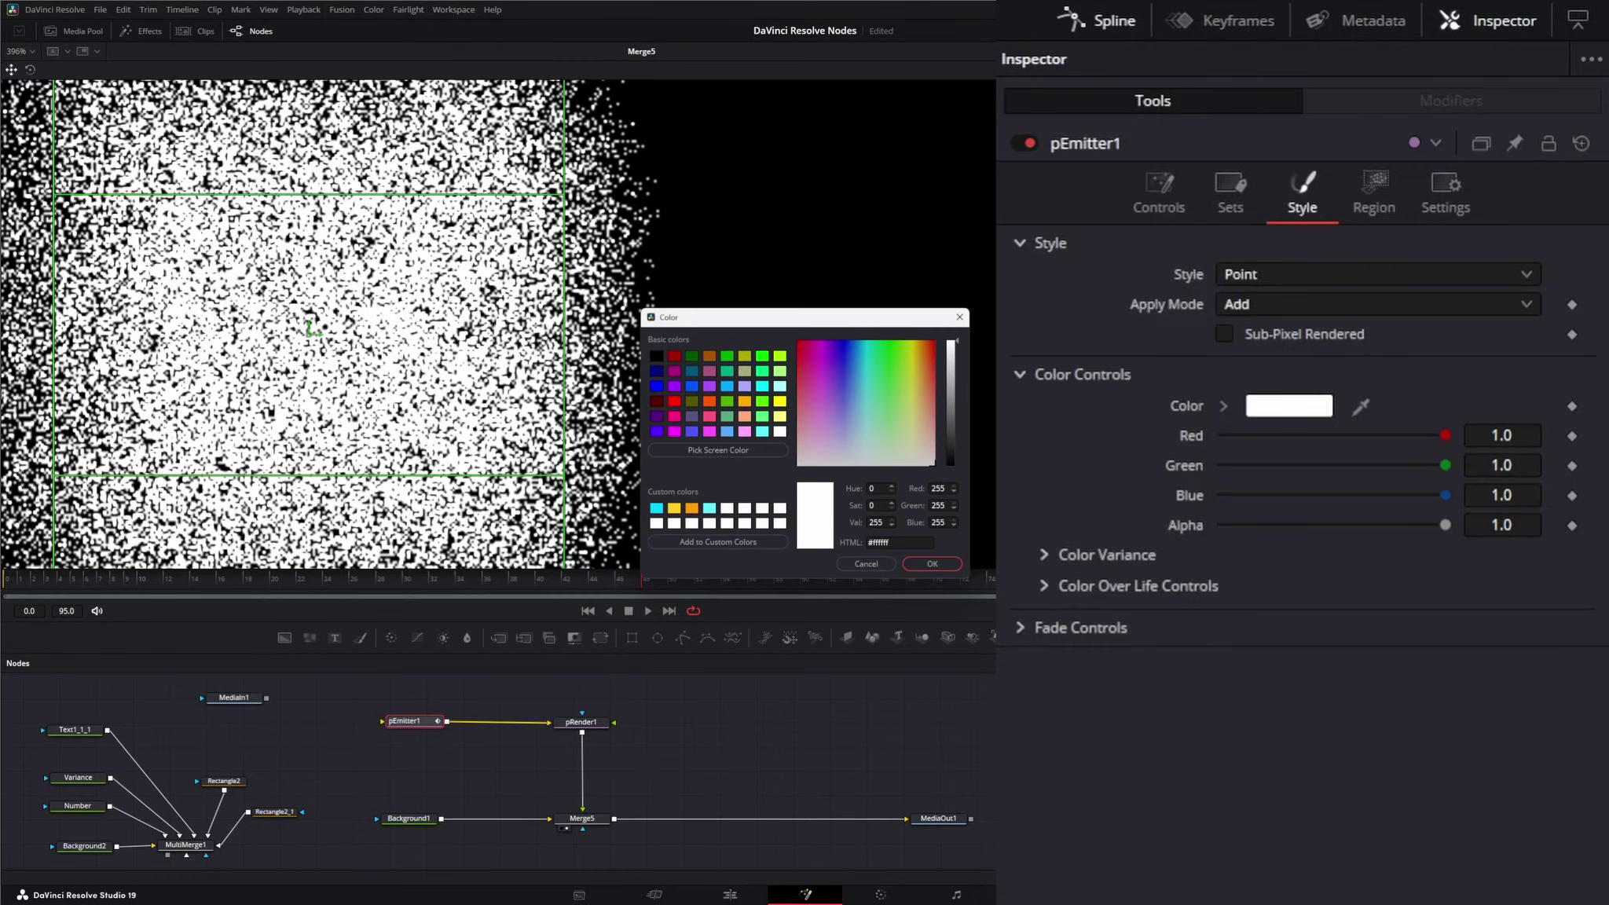
pyautogui.moveTo(842, 407); pyautogui.dragTo(809, 368)
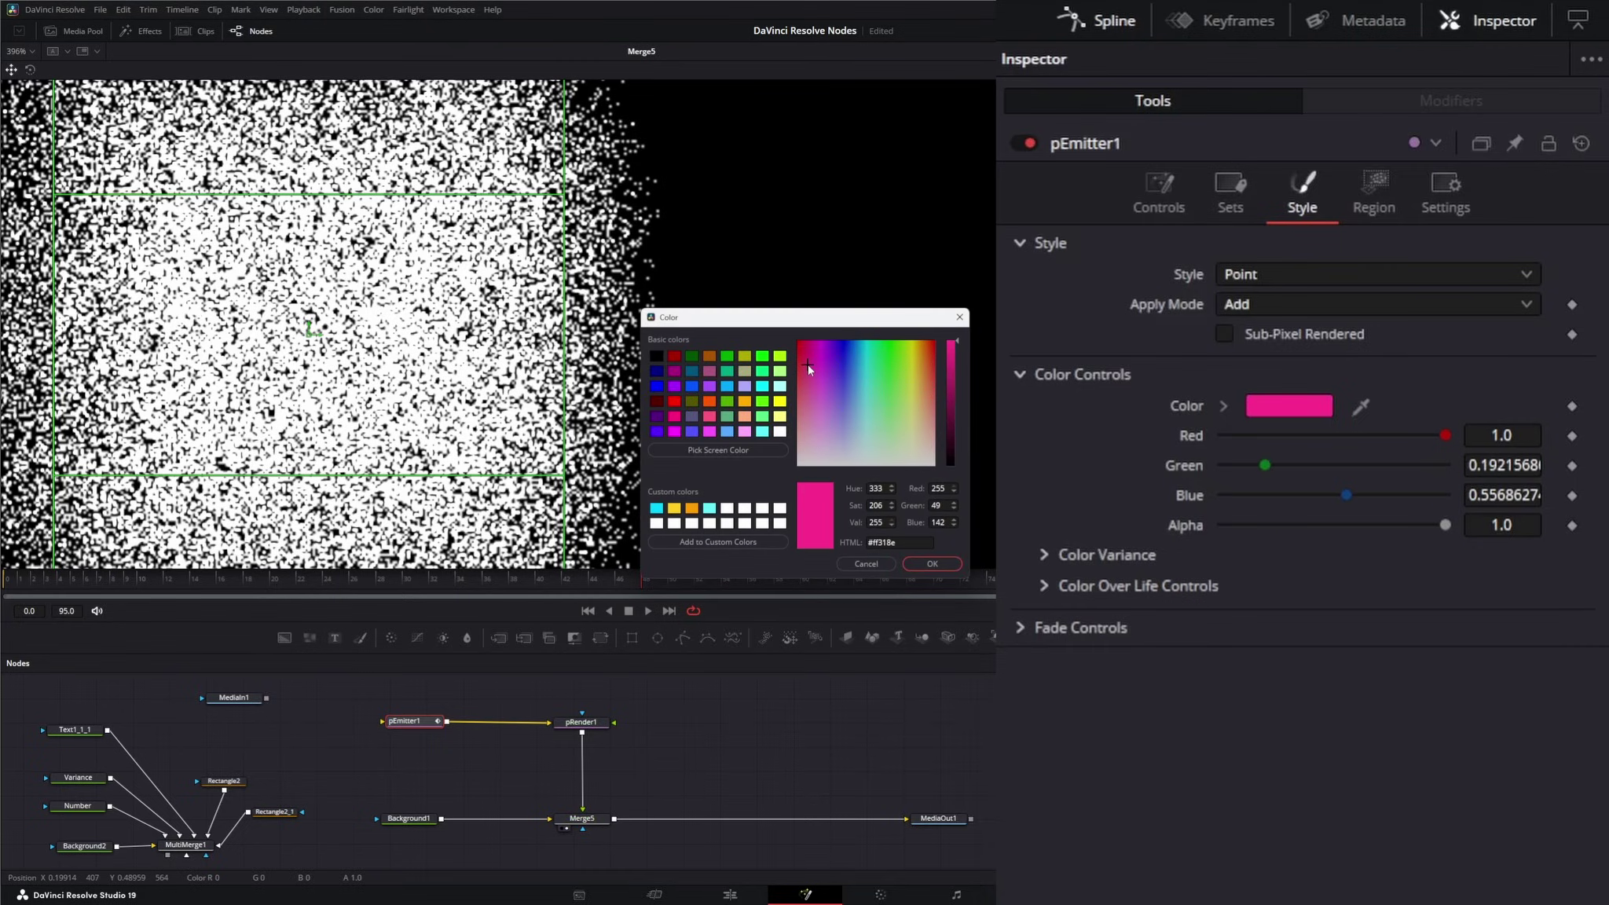
pyautogui.click(935, 566)
# - Set the particle Color option of pEmitter1 to Use Style Color
pyautogui.click(1152, 180)
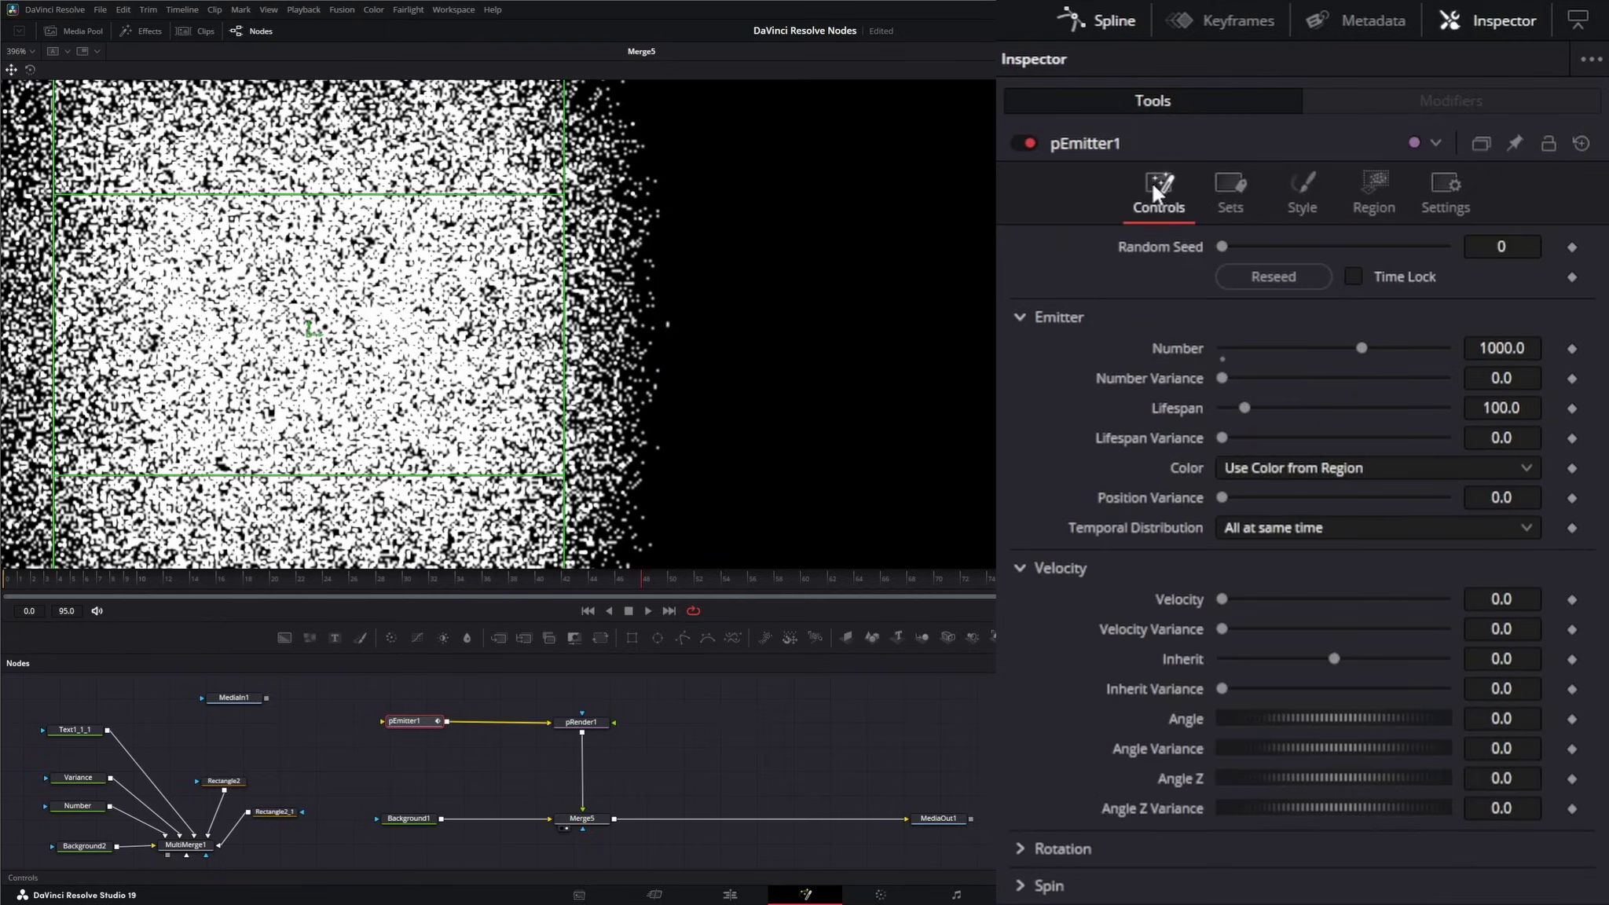
pyautogui.click(1285, 465)
pyautogui.click(1269, 500)
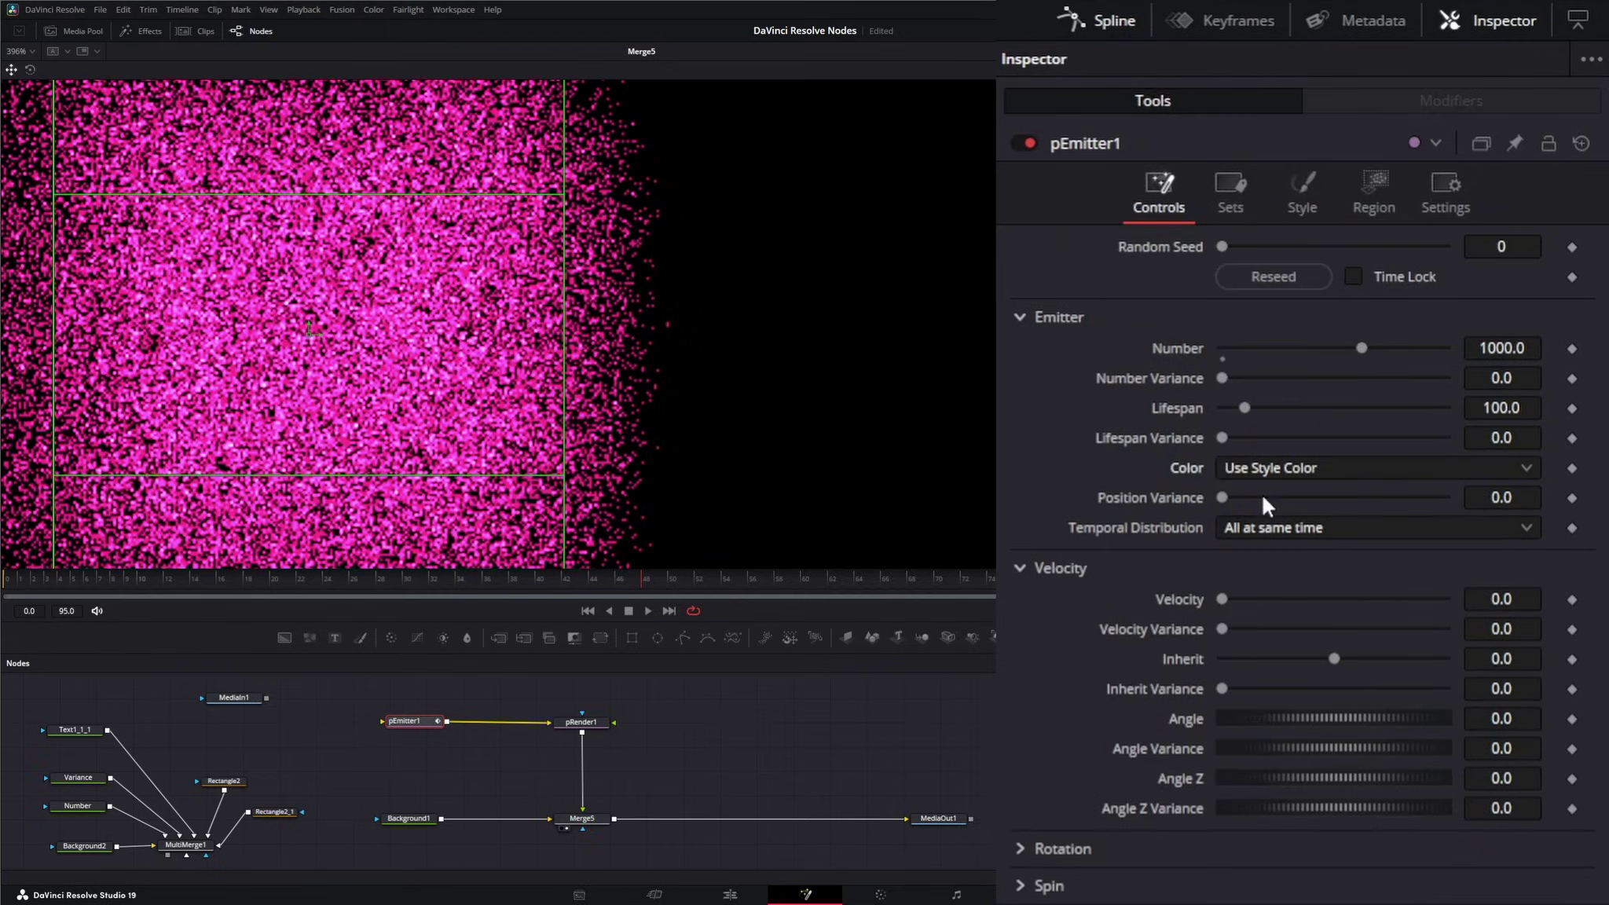
# - Set the Apply Mode of pEmitter1's point style to Merge and save the project
pyautogui.click(1305, 191)
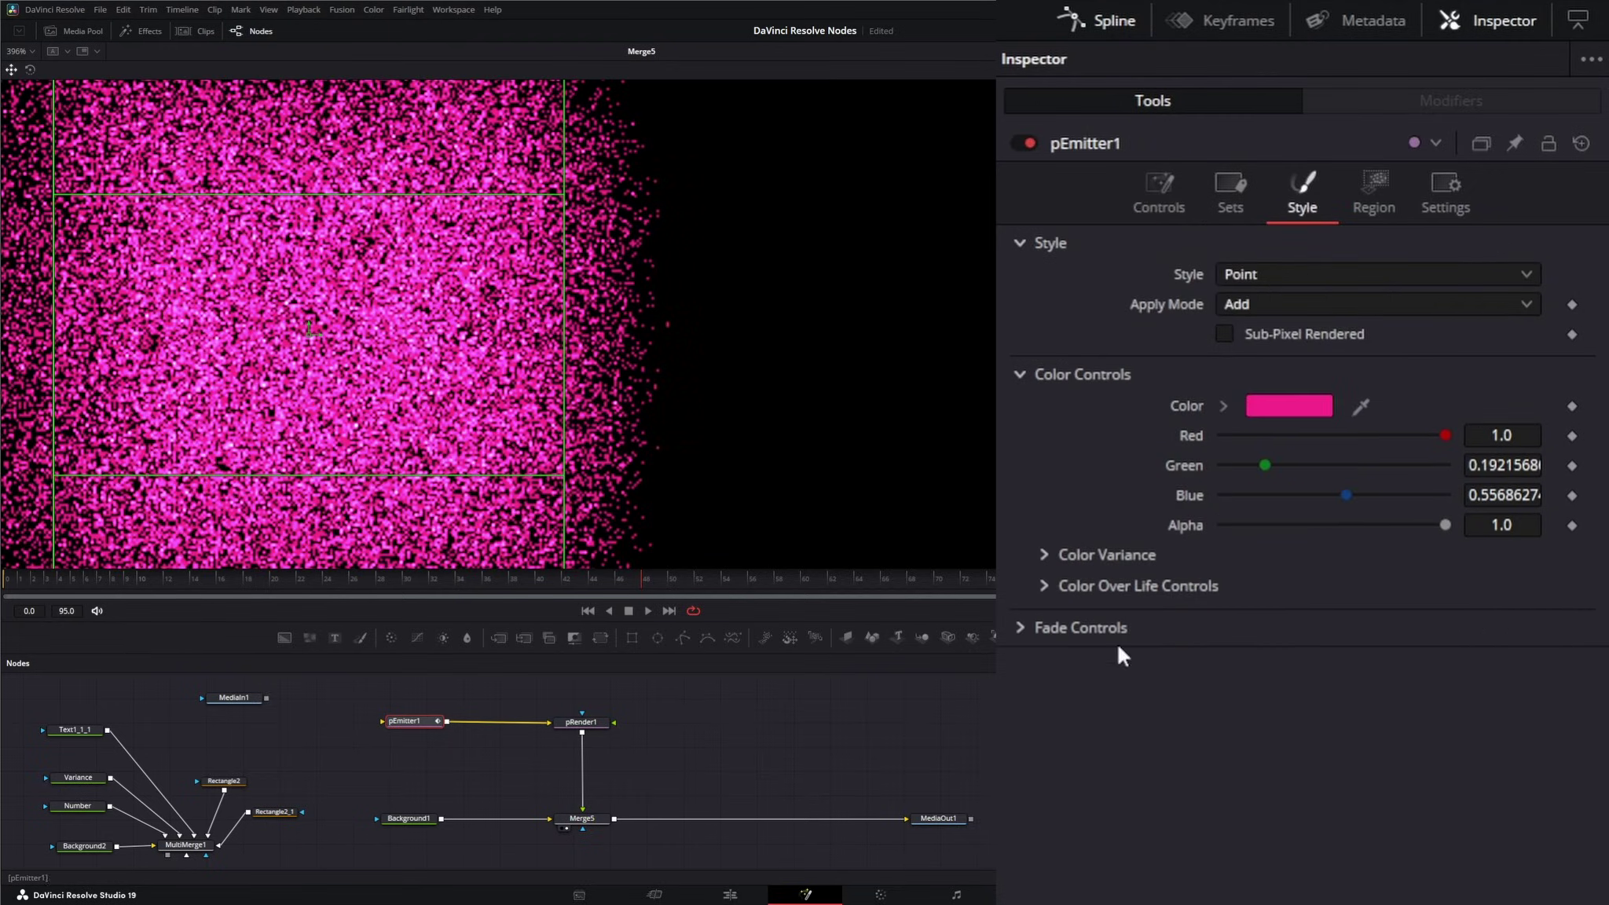
pyautogui.click(1254, 304)
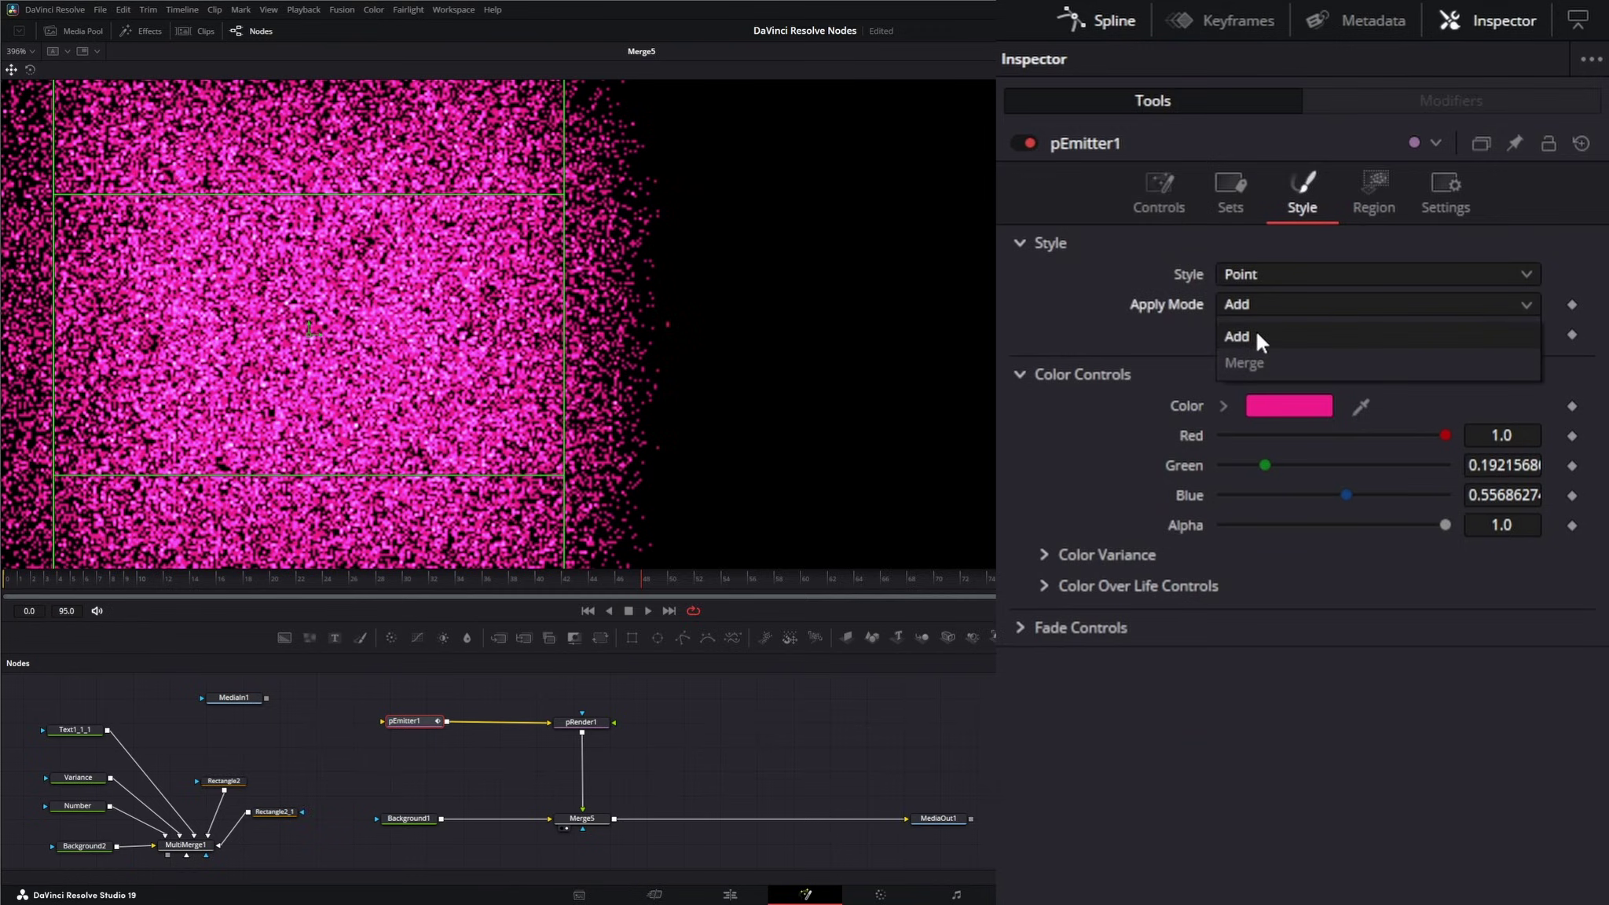
pyautogui.click(1256, 334)
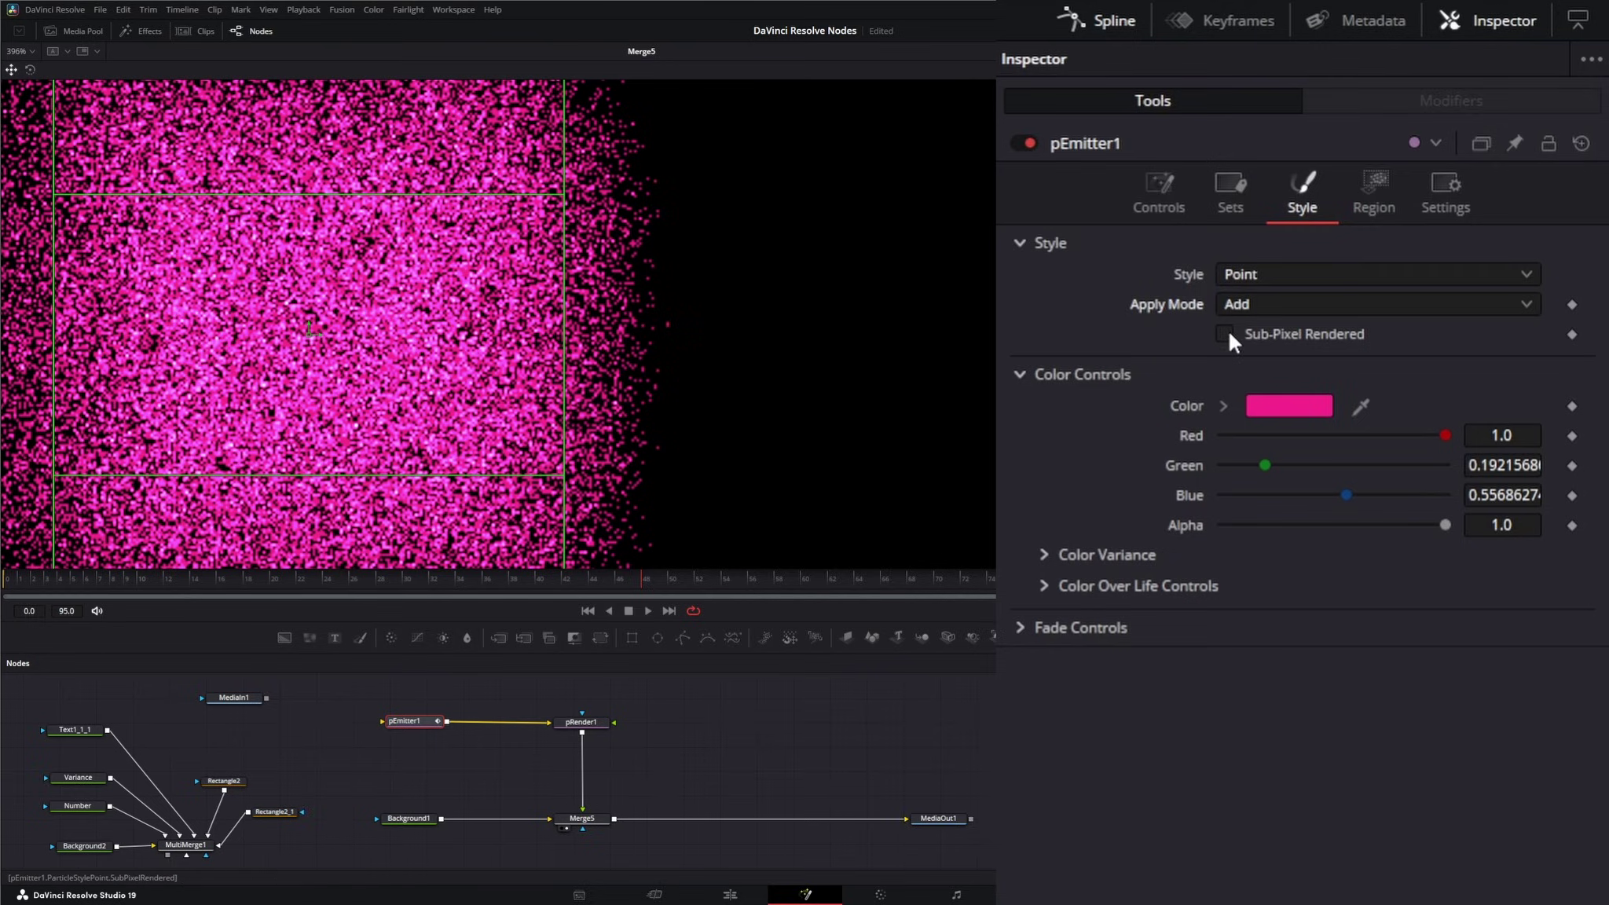
pyautogui.click(1236, 303)
pyautogui.click(1256, 360)
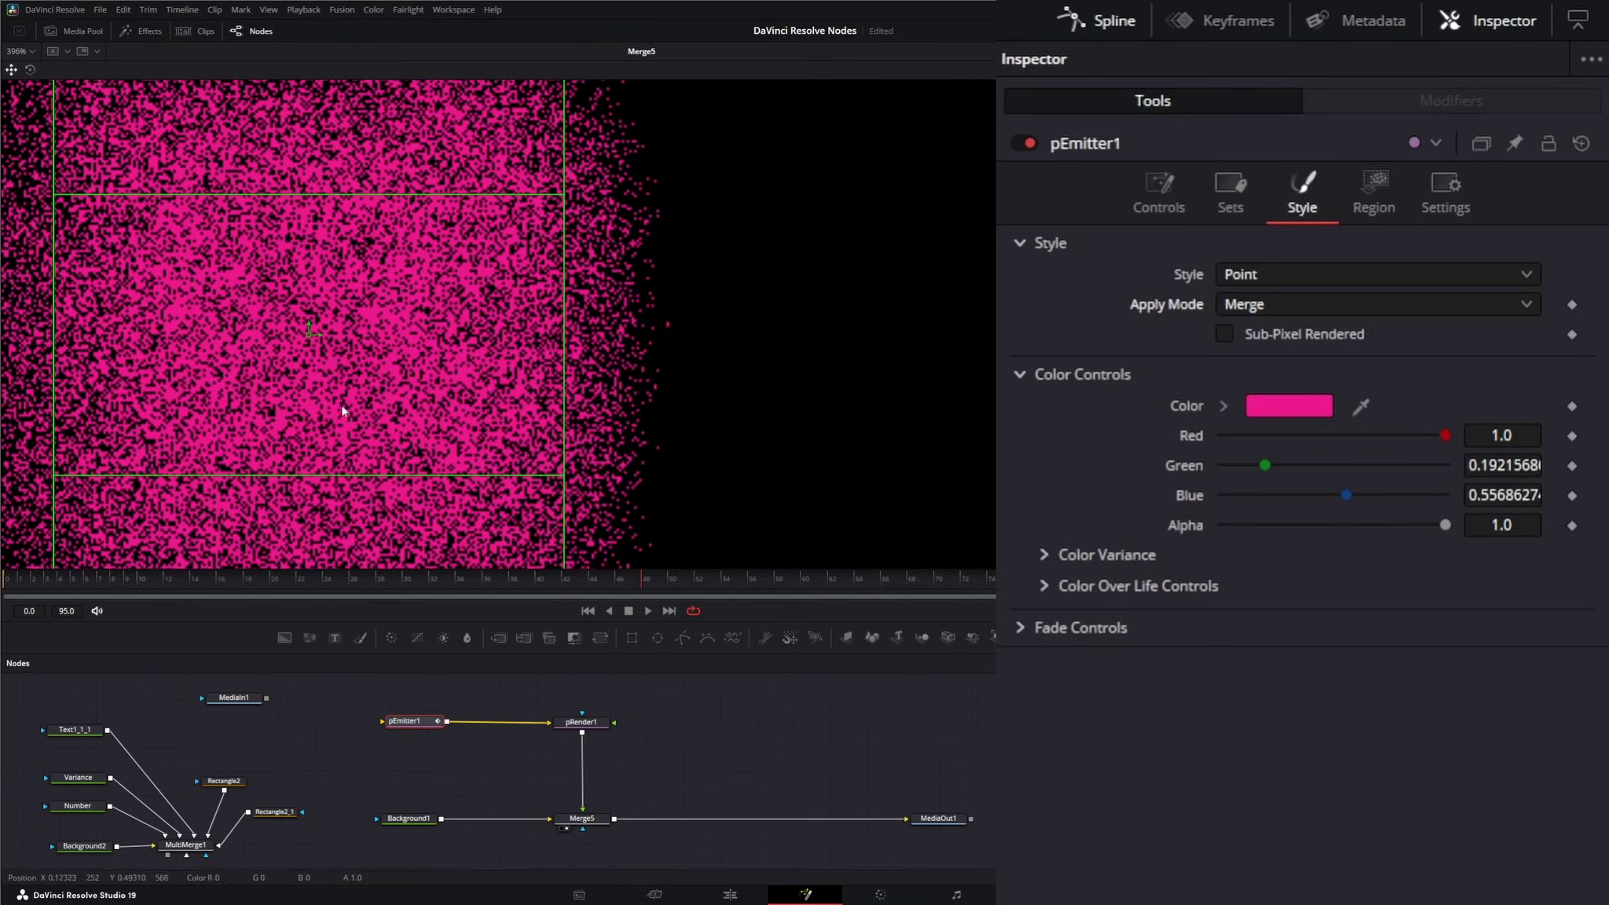
pyautogui.hotkey('ctrl', 's')
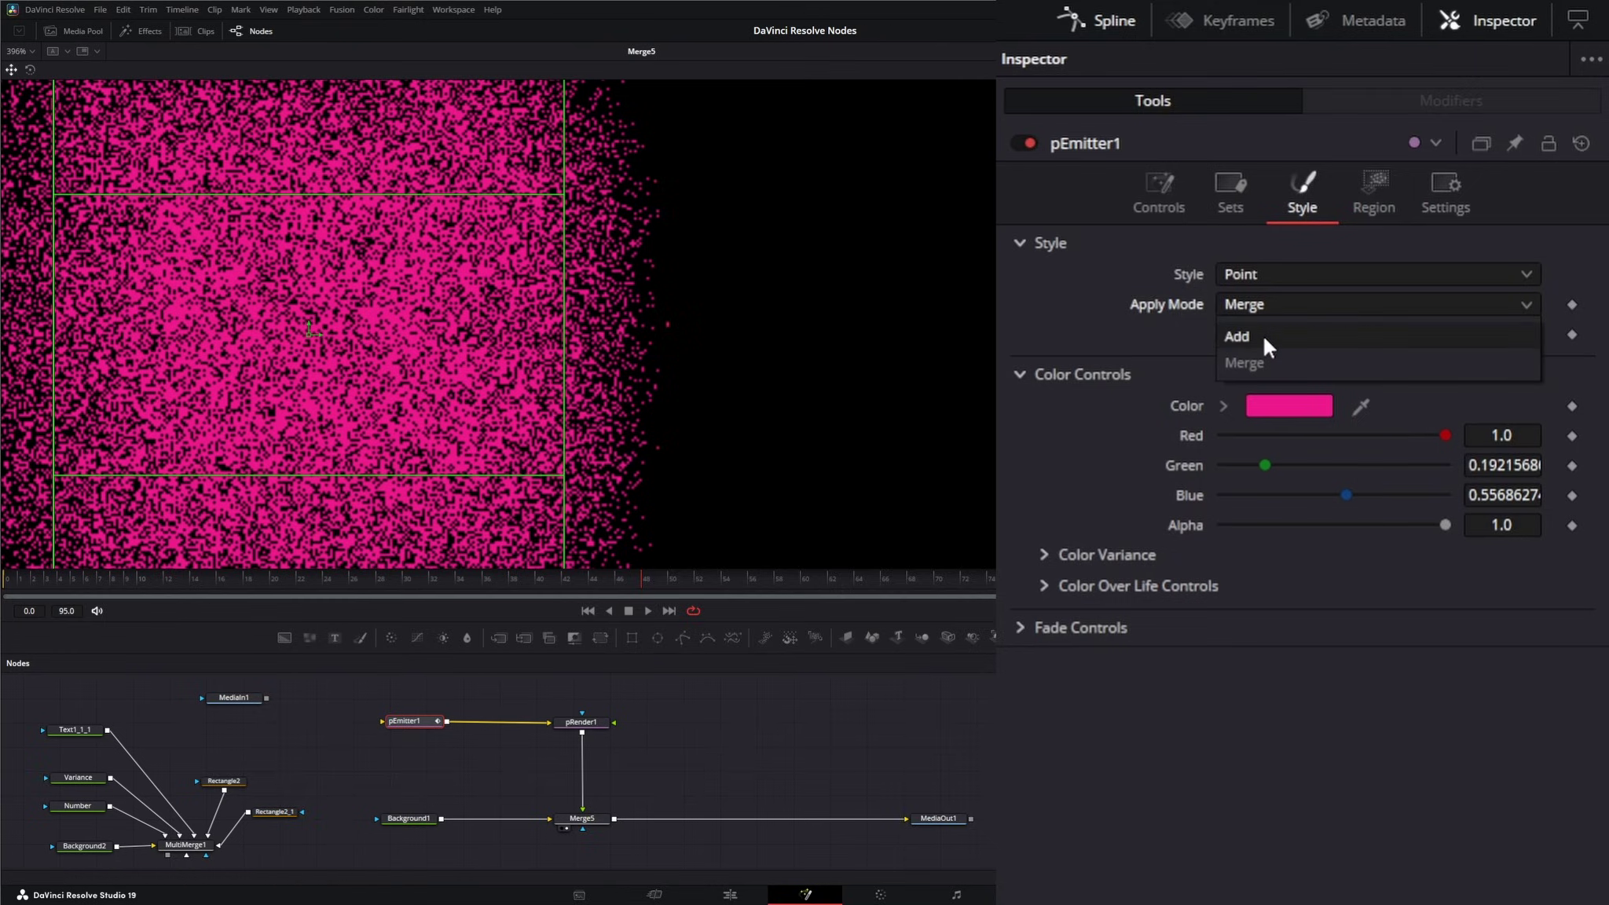
# - Switch pEmitter1's Apply Mode to Add and back to Merge to compare the overlapping particles
pyautogui.click(1262, 335)
pyautogui.click(1272, 304)
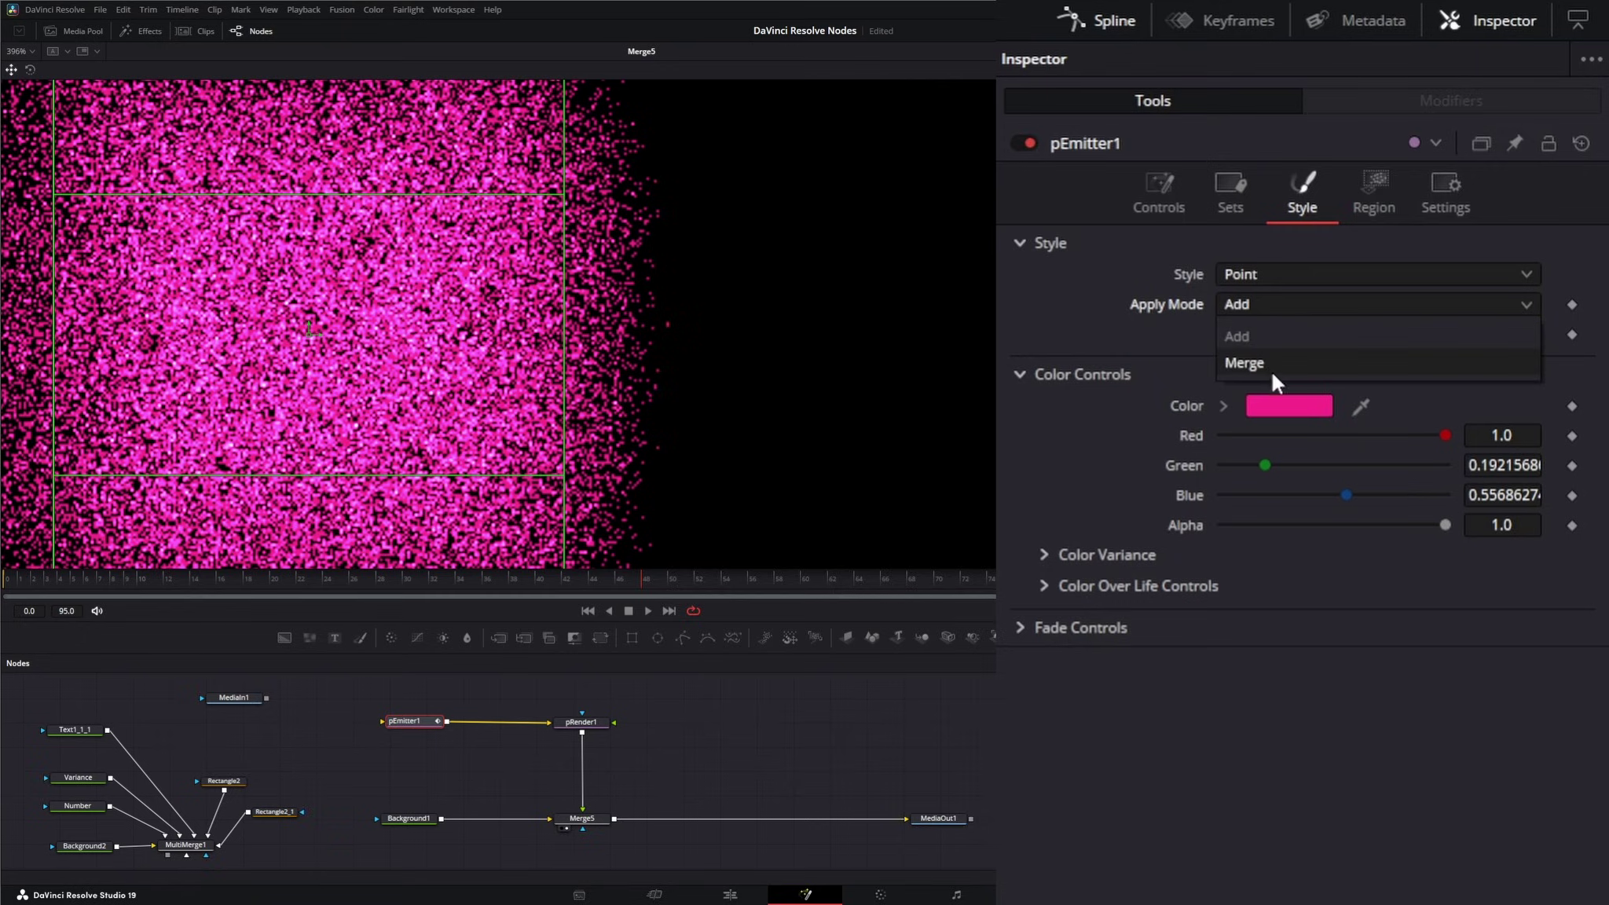
pyautogui.click(1265, 367)
pyautogui.click(1257, 306)
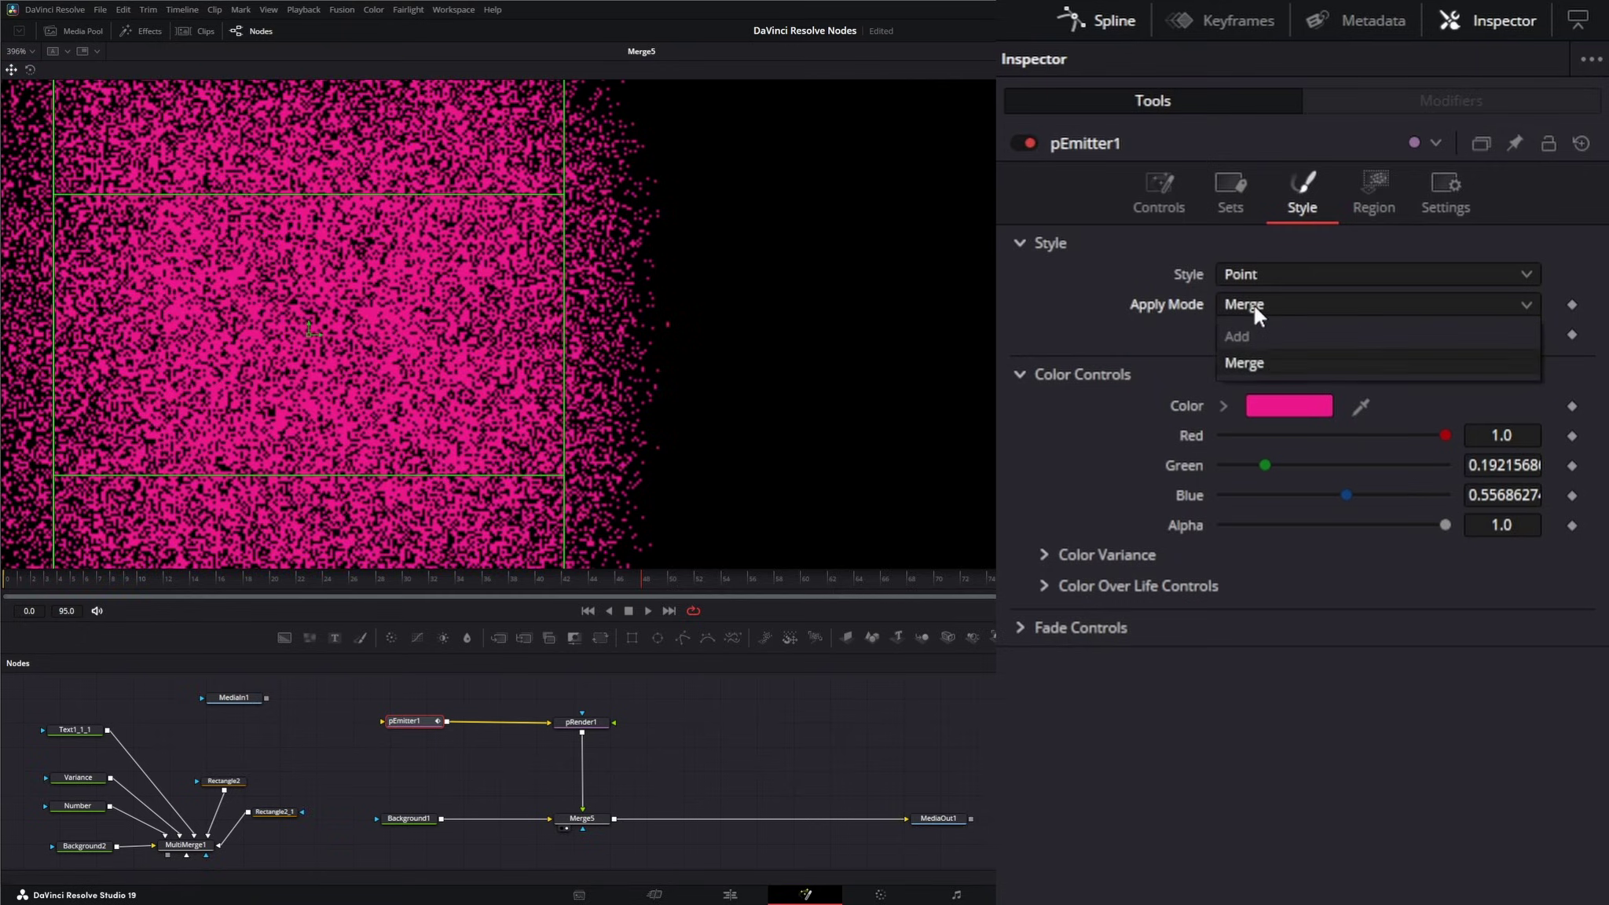
pyautogui.click(1260, 359)
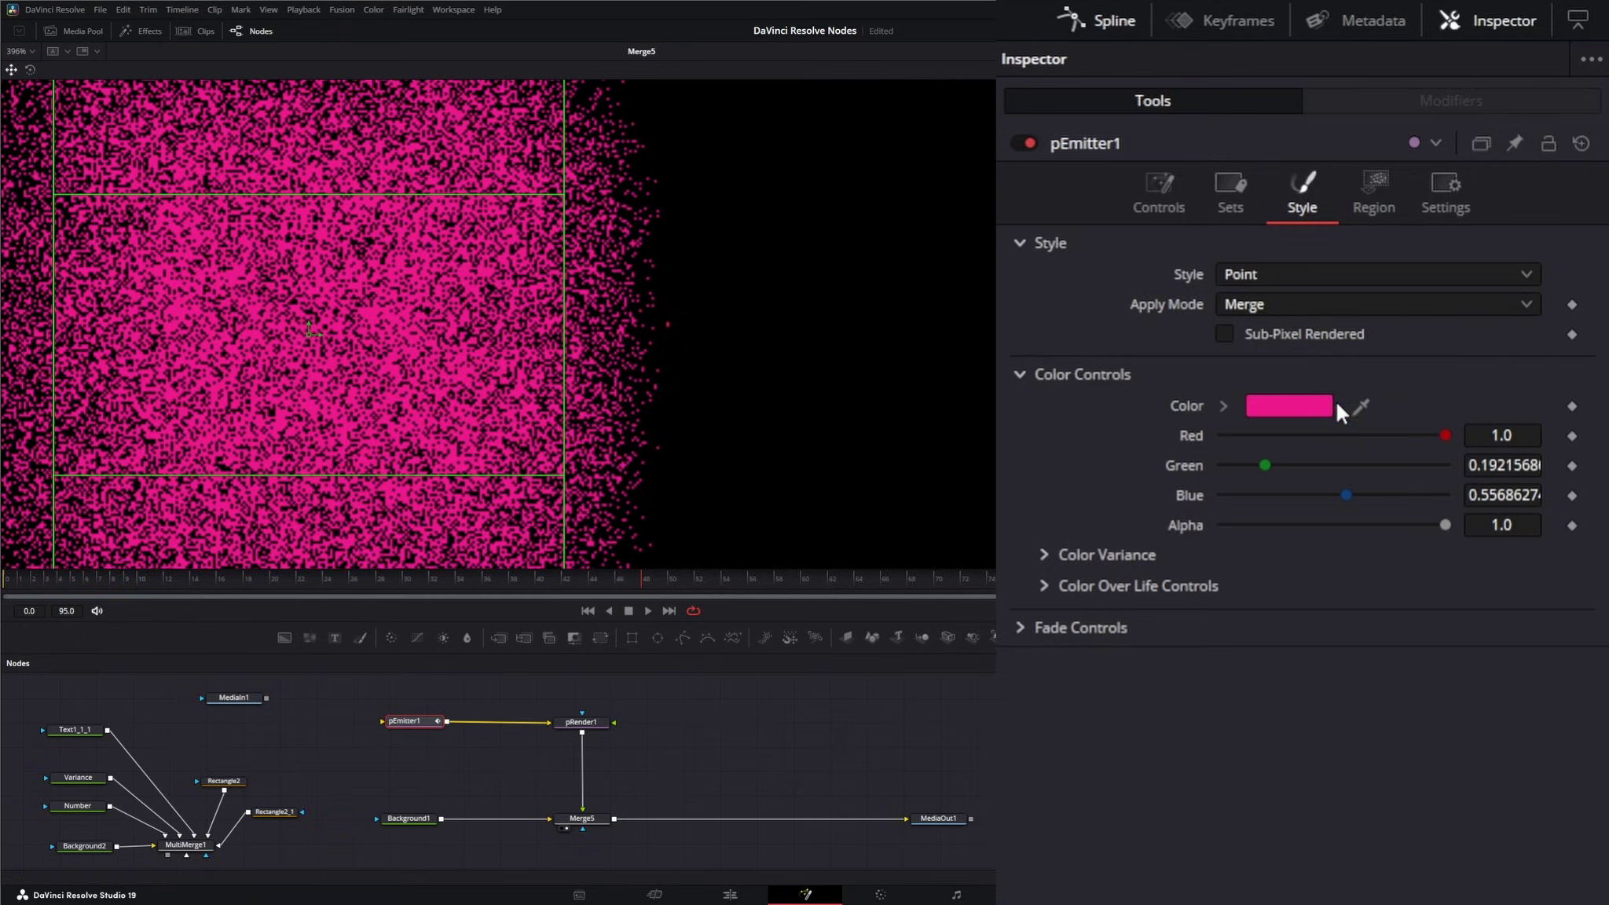
# - Change pEmitter1's style color to a lighter salmon pink (#ff737c)
pyautogui.click(1293, 406)
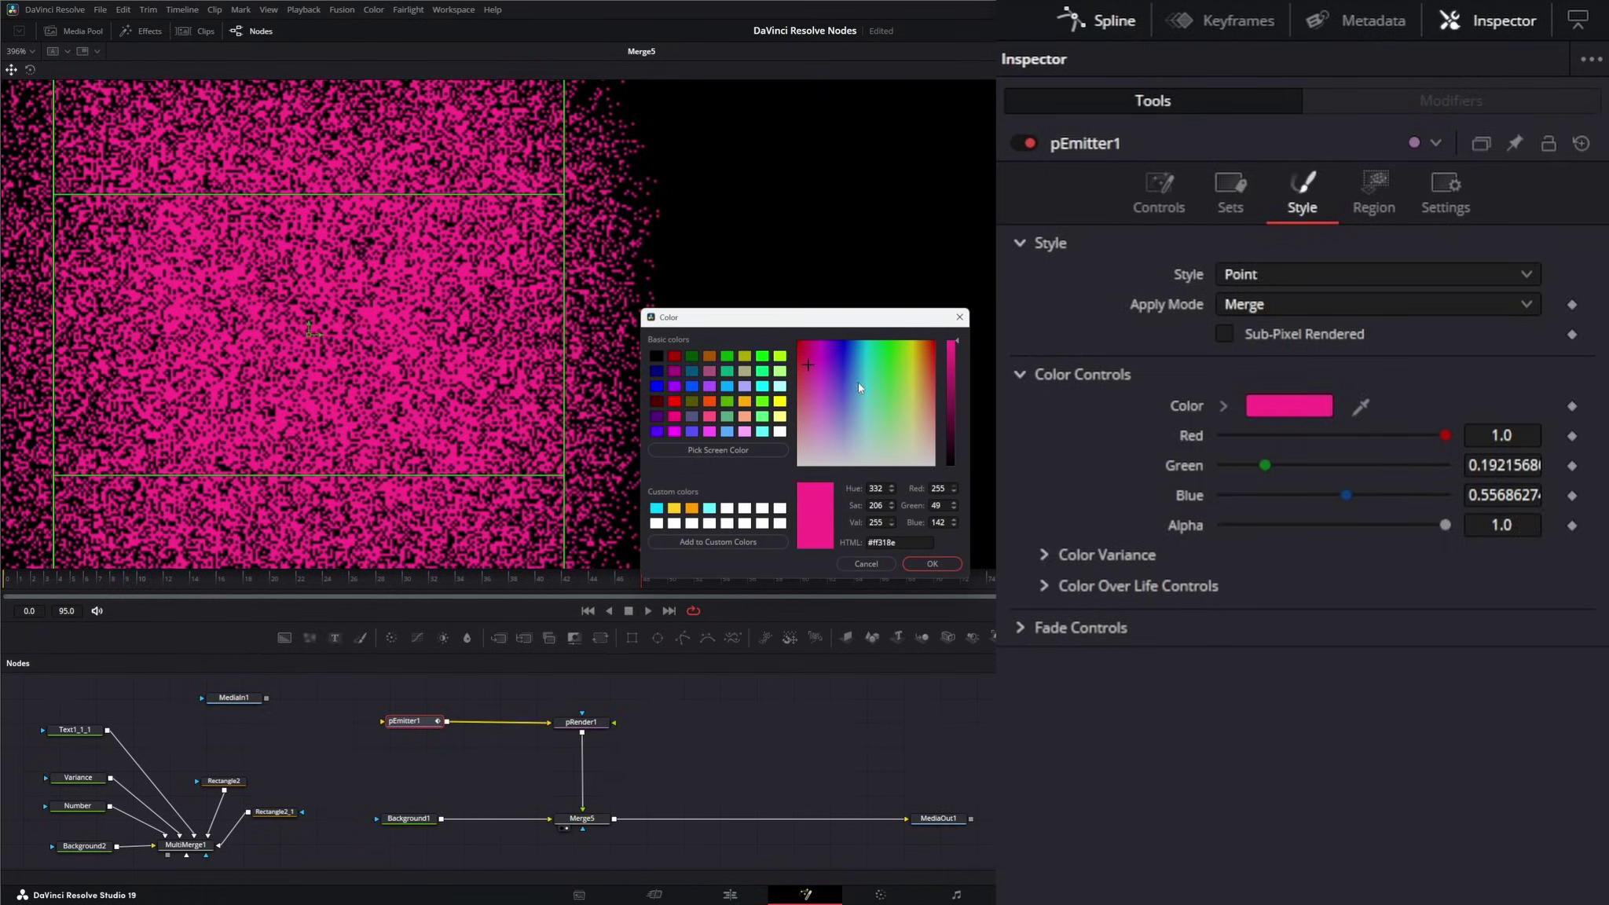
pyautogui.moveTo(809, 364); pyautogui.dragTo(800, 397)
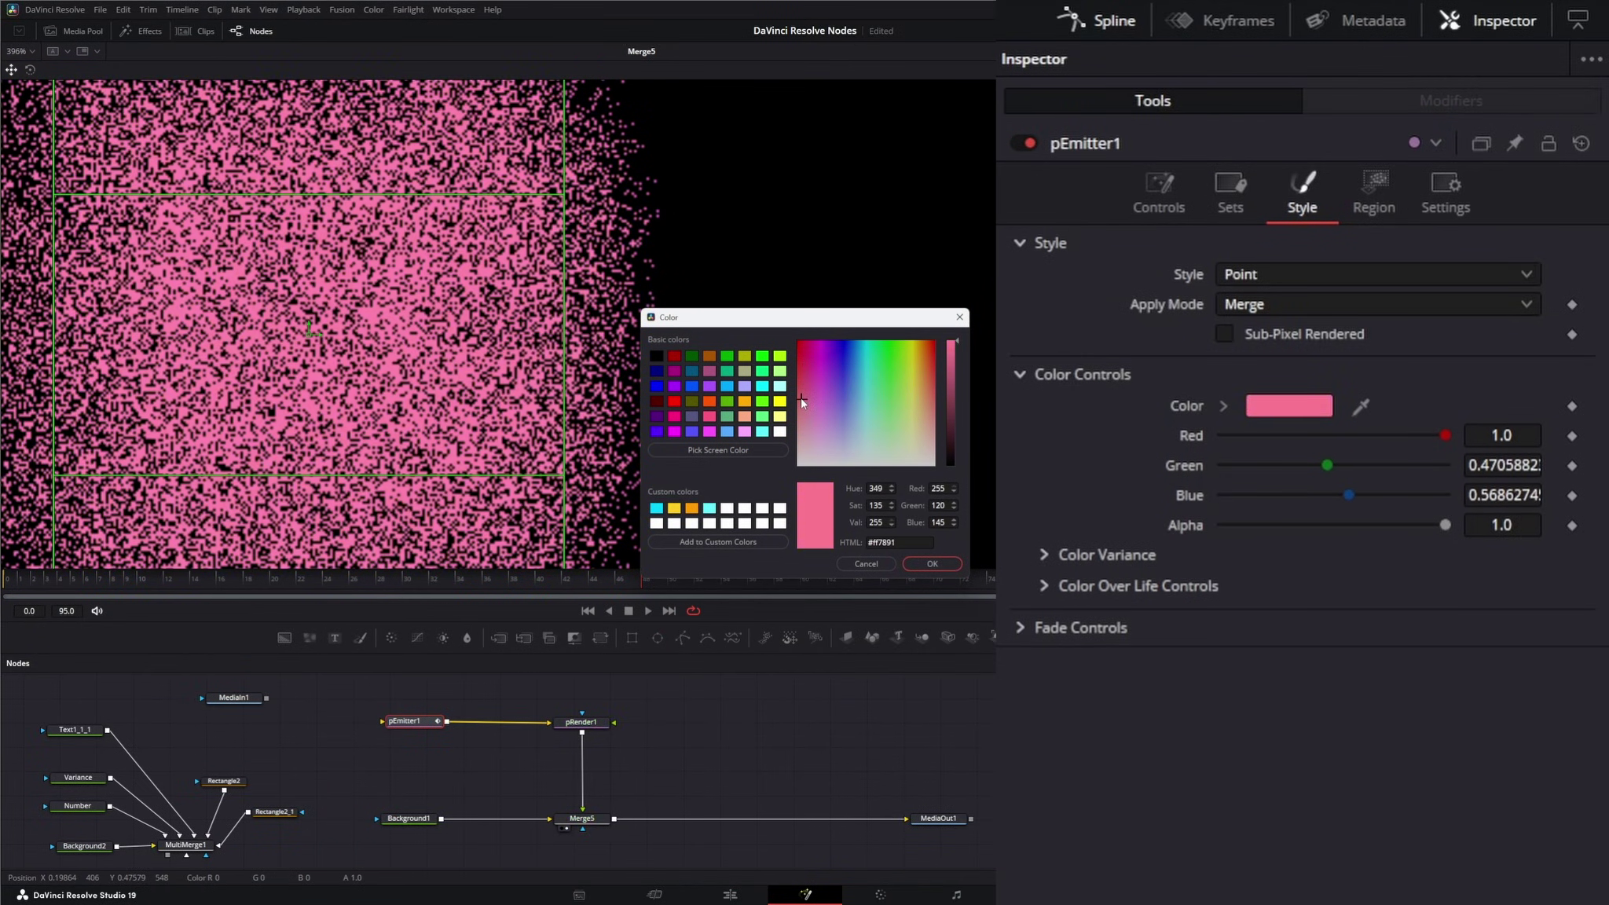
pyautogui.click(932, 565)
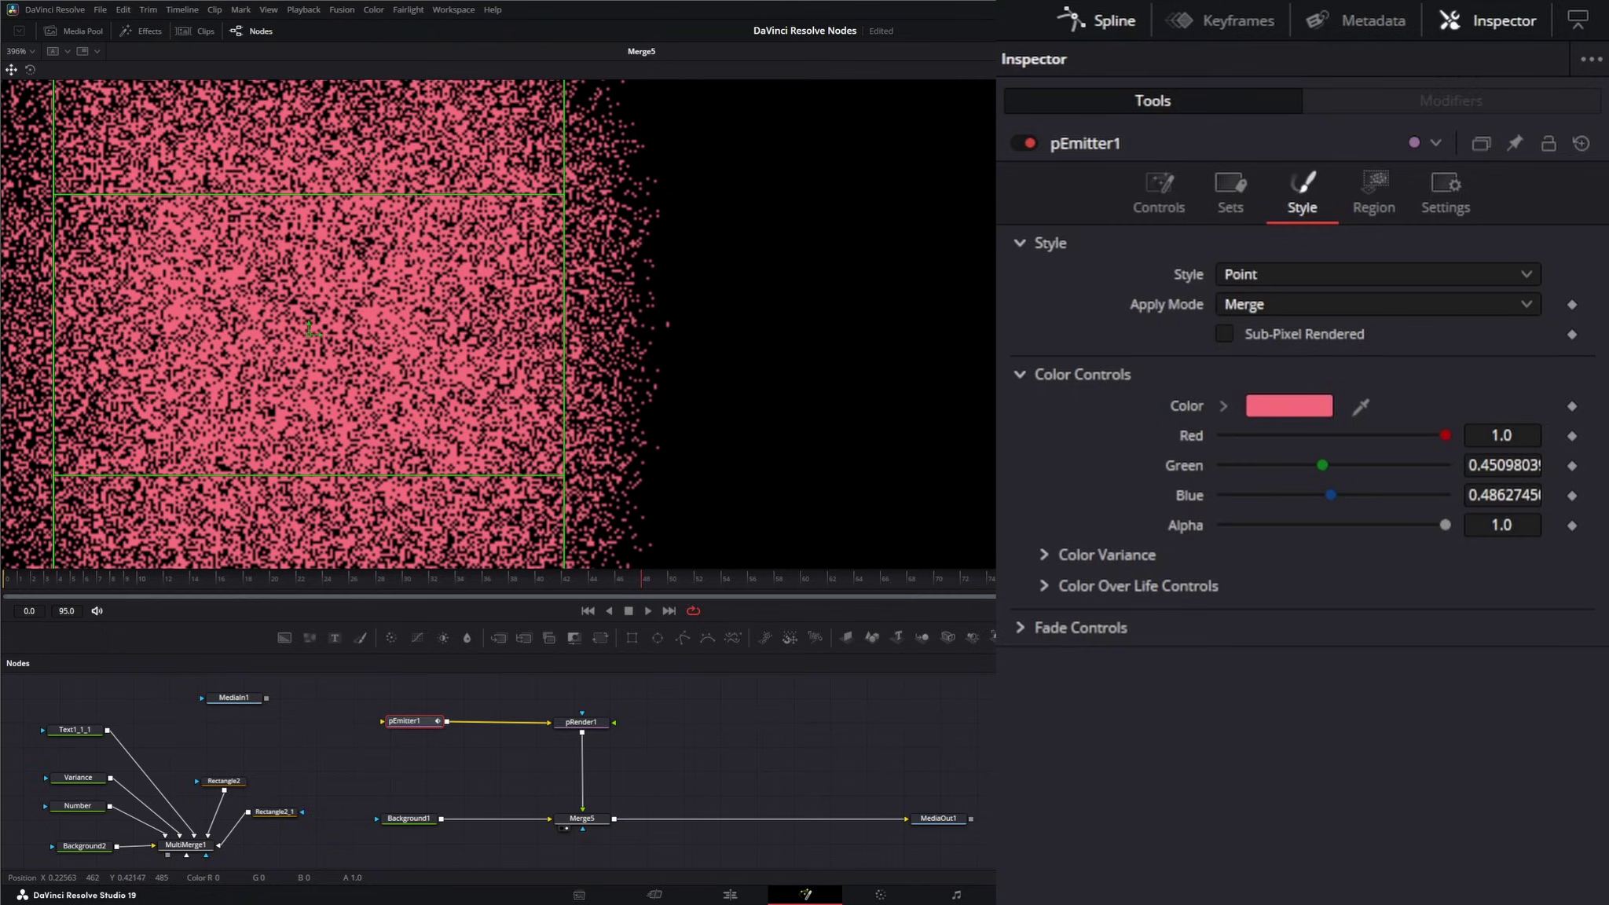
# - Try pEmitter1's Color Variance with Red low at -0.035, Green high at 0.287 and Blue low at -0.809
pyautogui.click(1040, 552)
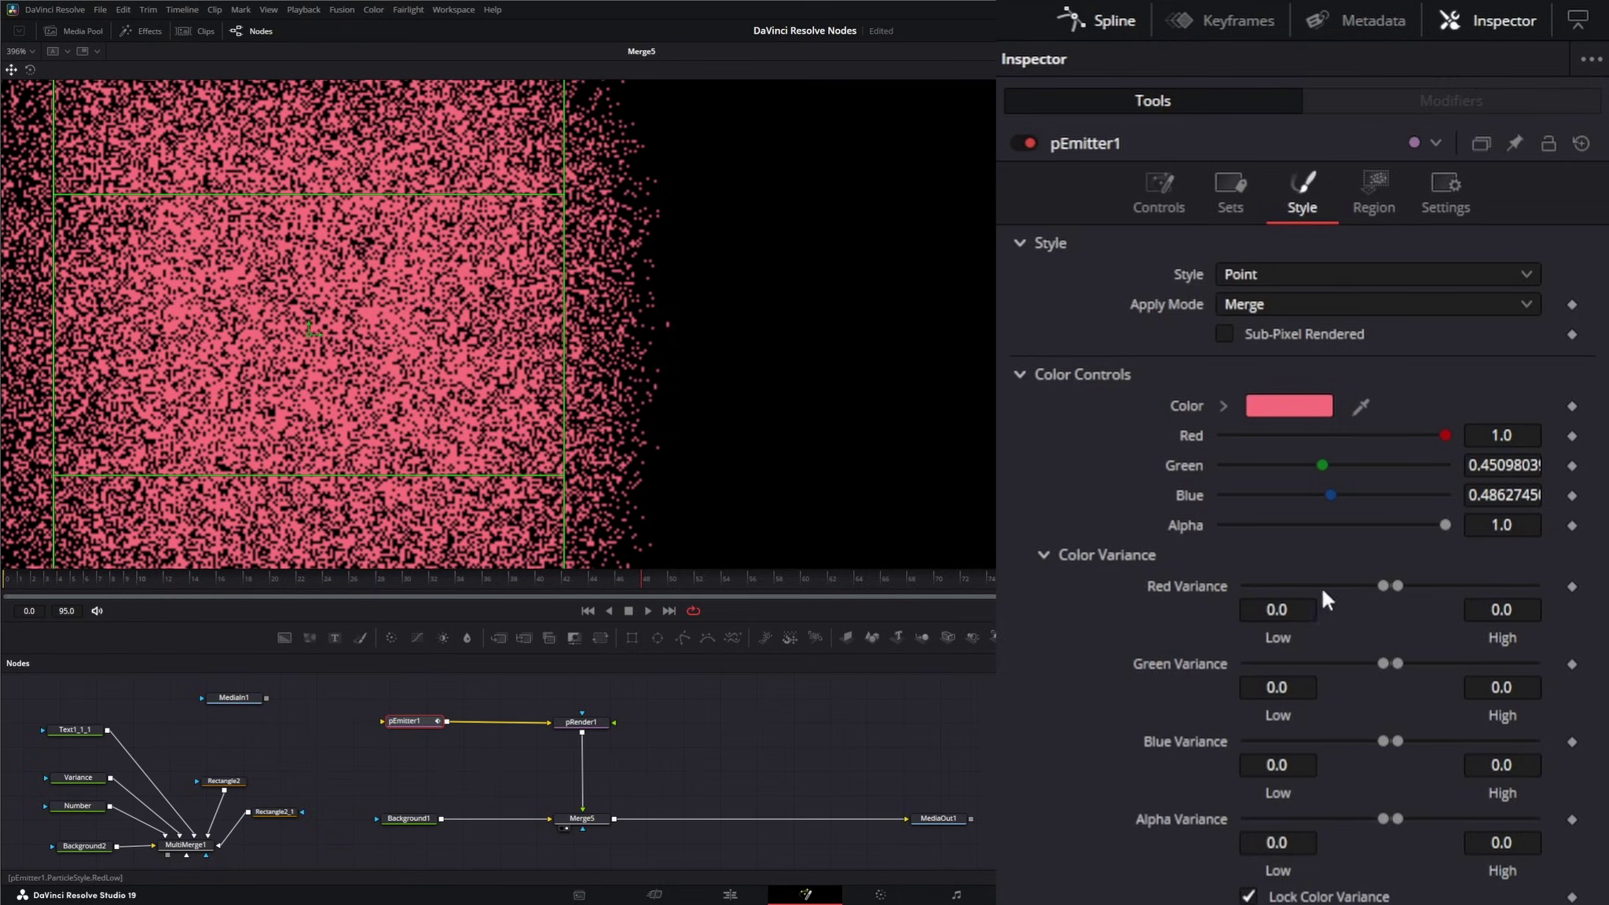
pyautogui.moveTo(1381, 583); pyautogui.dragTo(1338, 583)
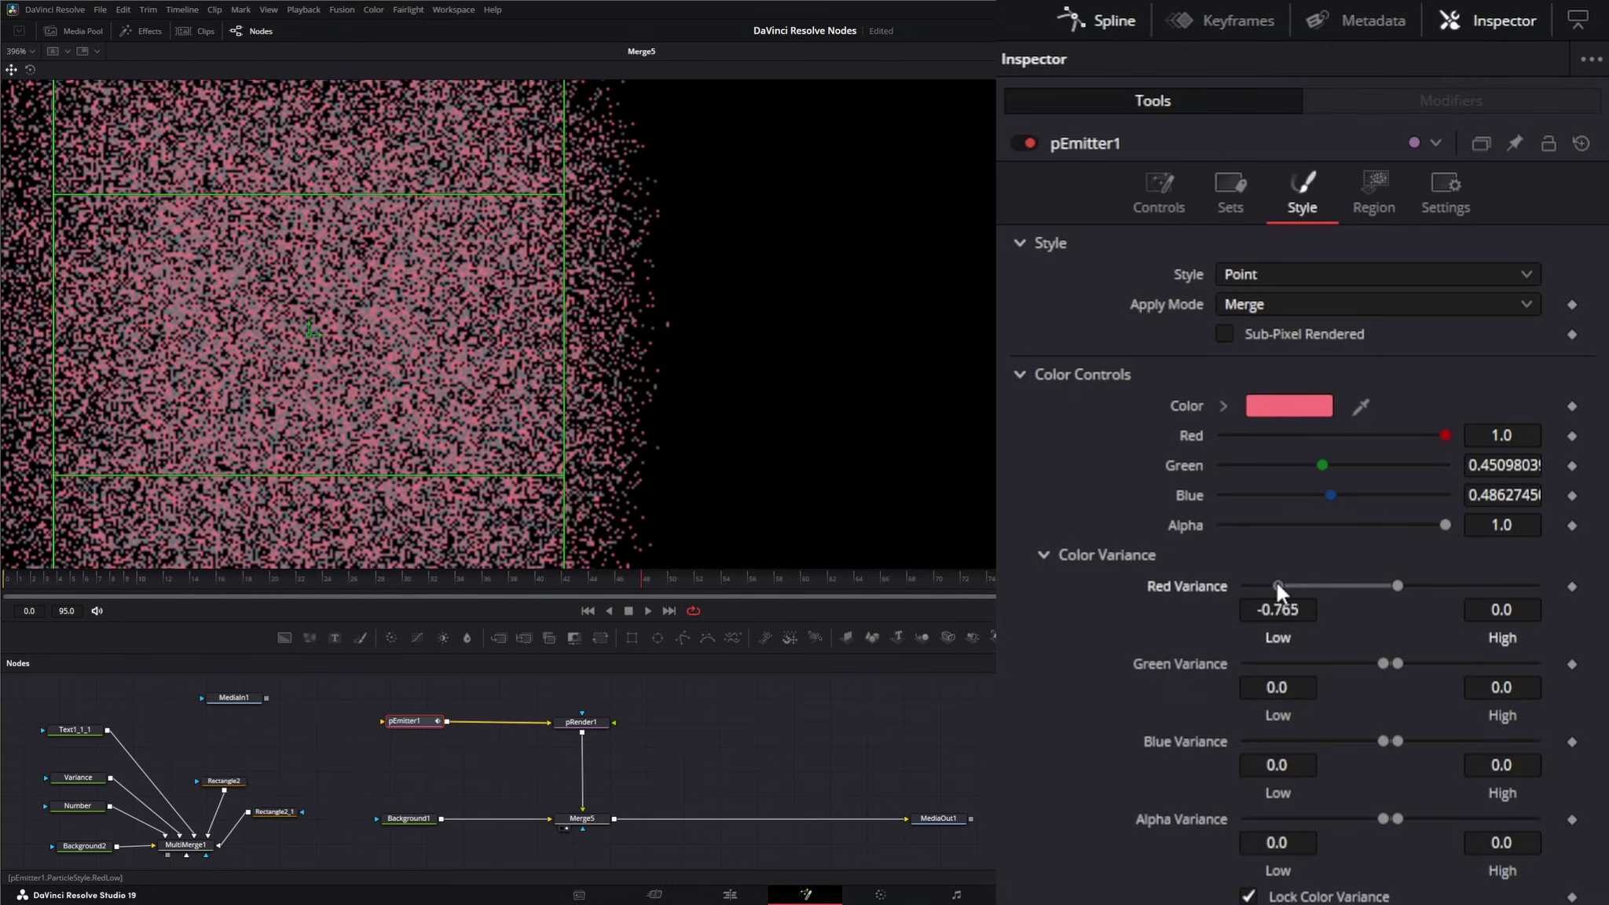
pyautogui.moveTo(1270, 583); pyautogui.dragTo(1376, 584)
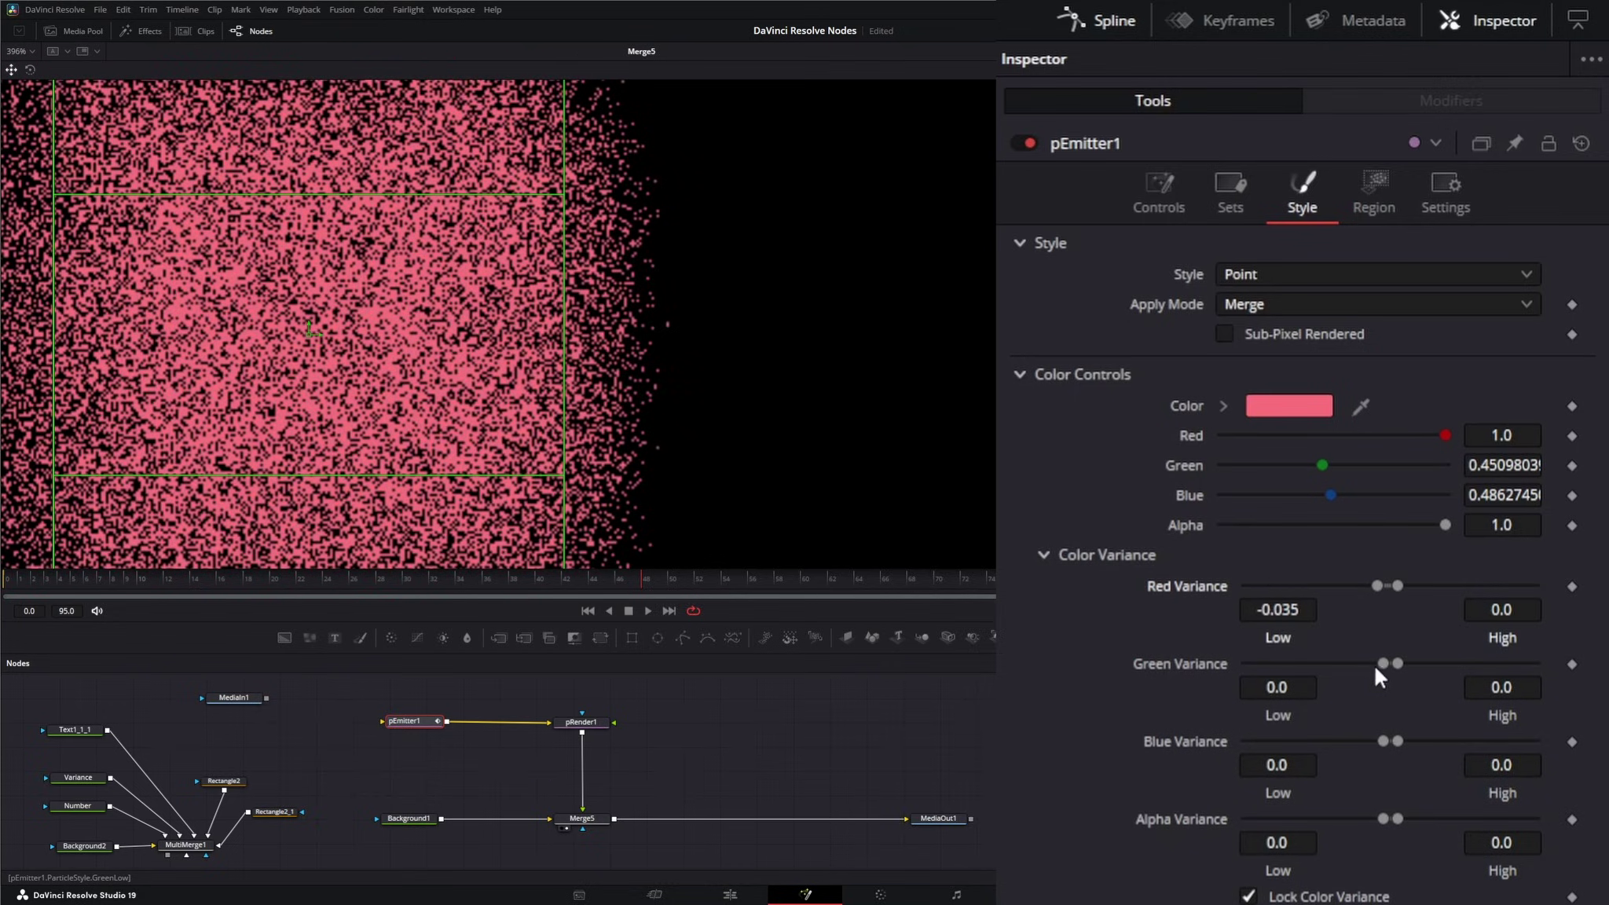
pyautogui.moveTo(1398, 664); pyautogui.dragTo(1437, 664)
pyautogui.moveTo(1384, 741); pyautogui.dragTo(1356, 741)
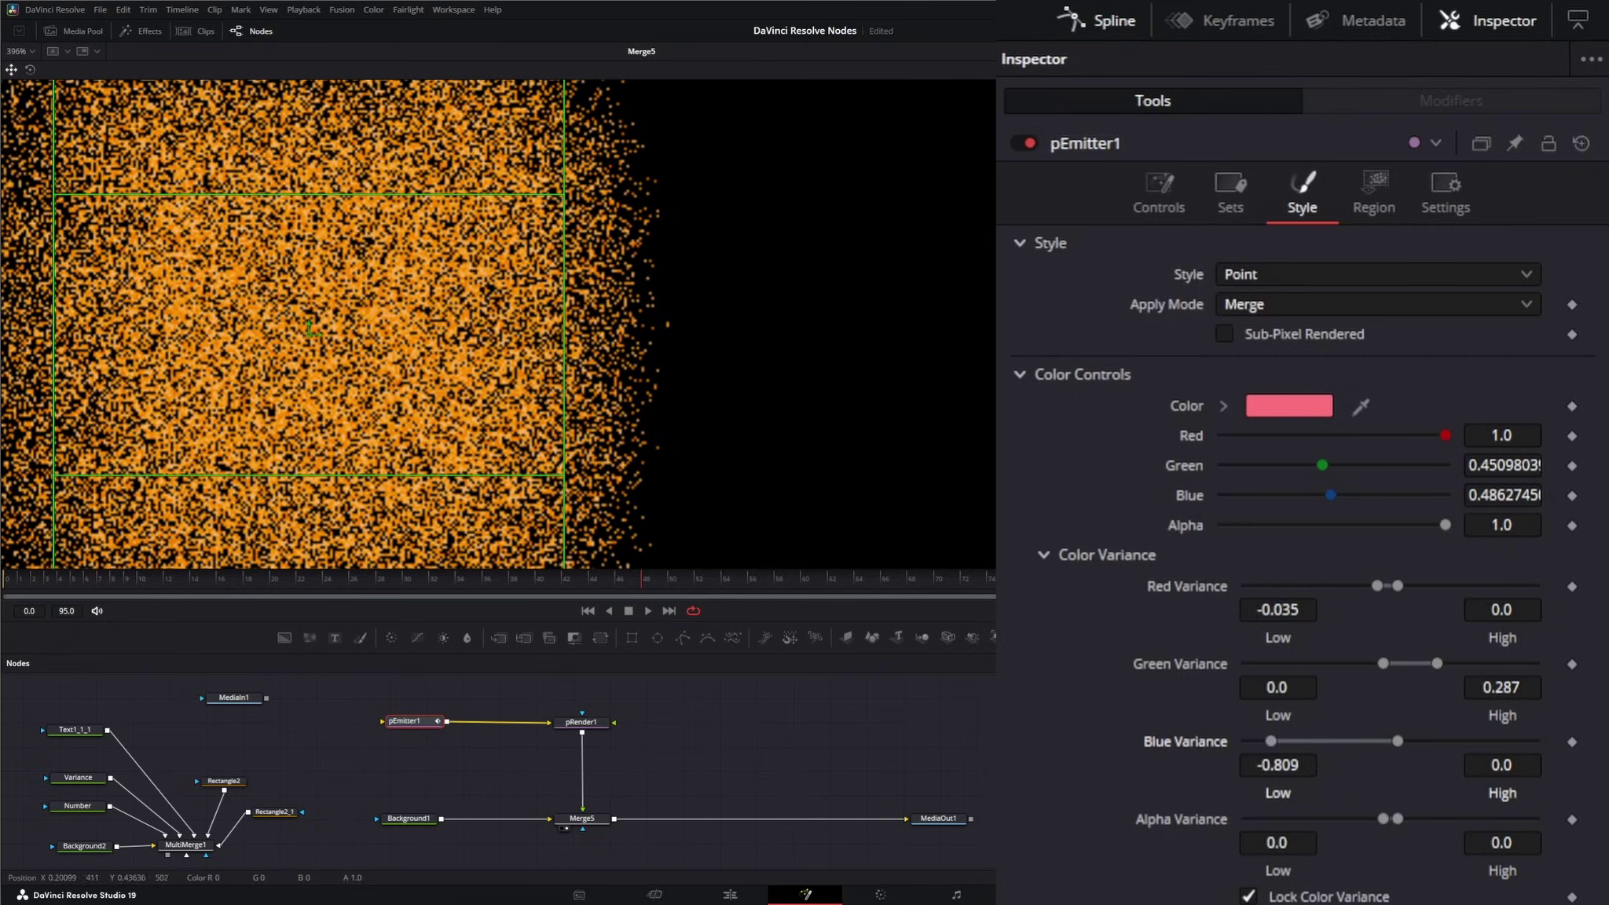
pyautogui.moveTo(1247, 741); pyautogui.dragTo(1270, 741)
# - Reset pEmitter1's Blue low, Green high and Red low color variances to 0 and collapse the Color Variance settings
pyautogui.click(1277, 759)
pyautogui.write('0')
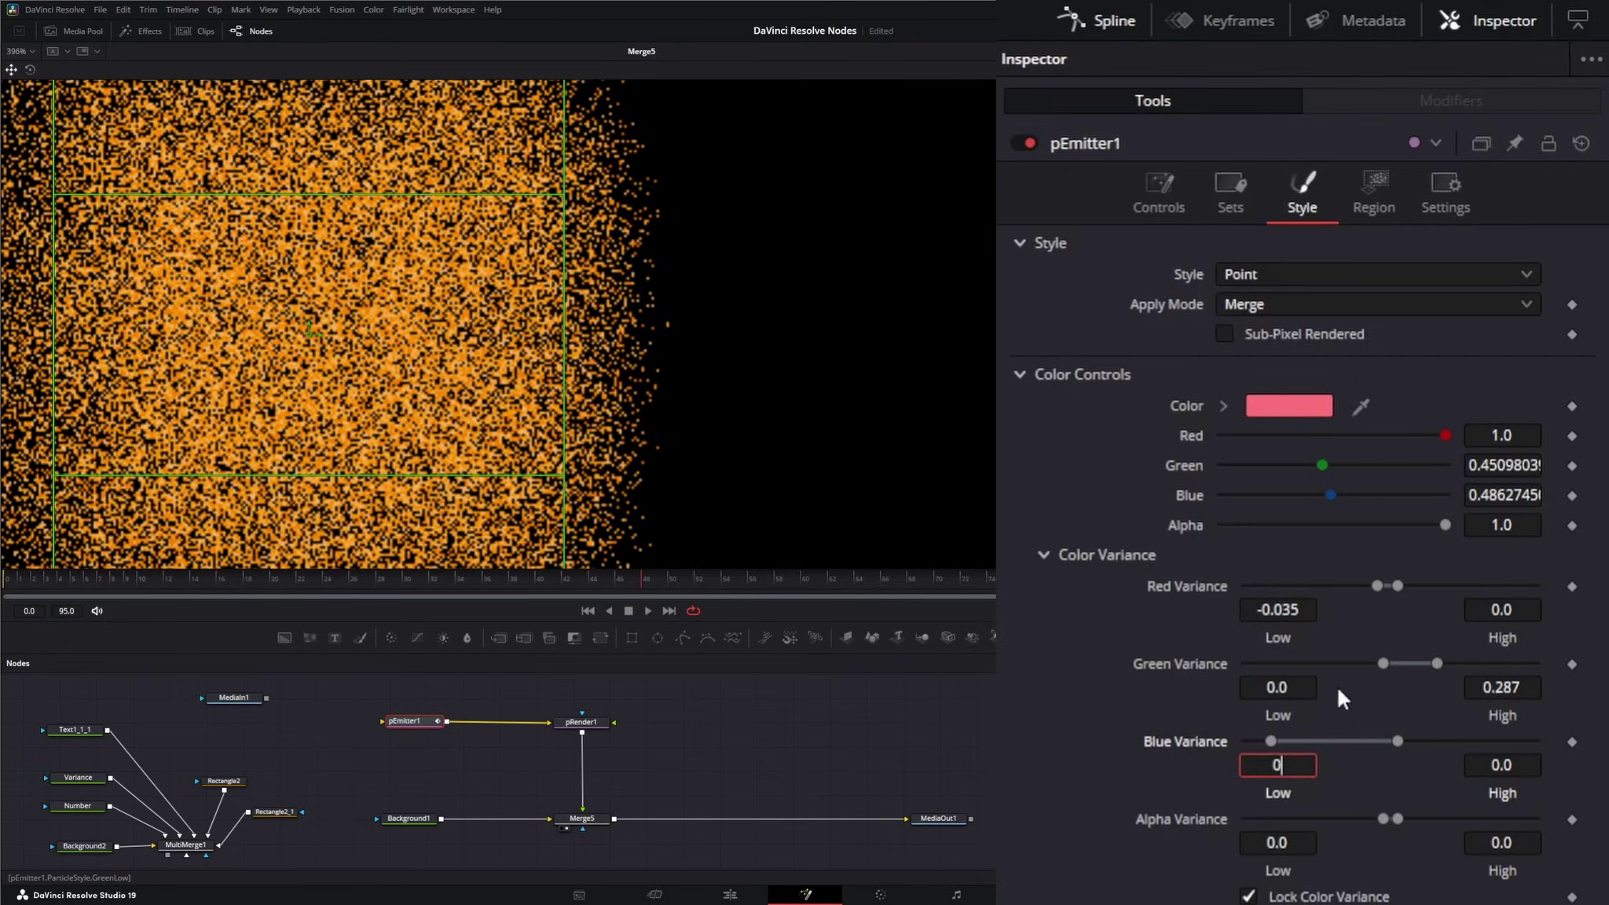
pyautogui.click(1512, 688)
pyautogui.write('00')
pyautogui.click(1295, 610)
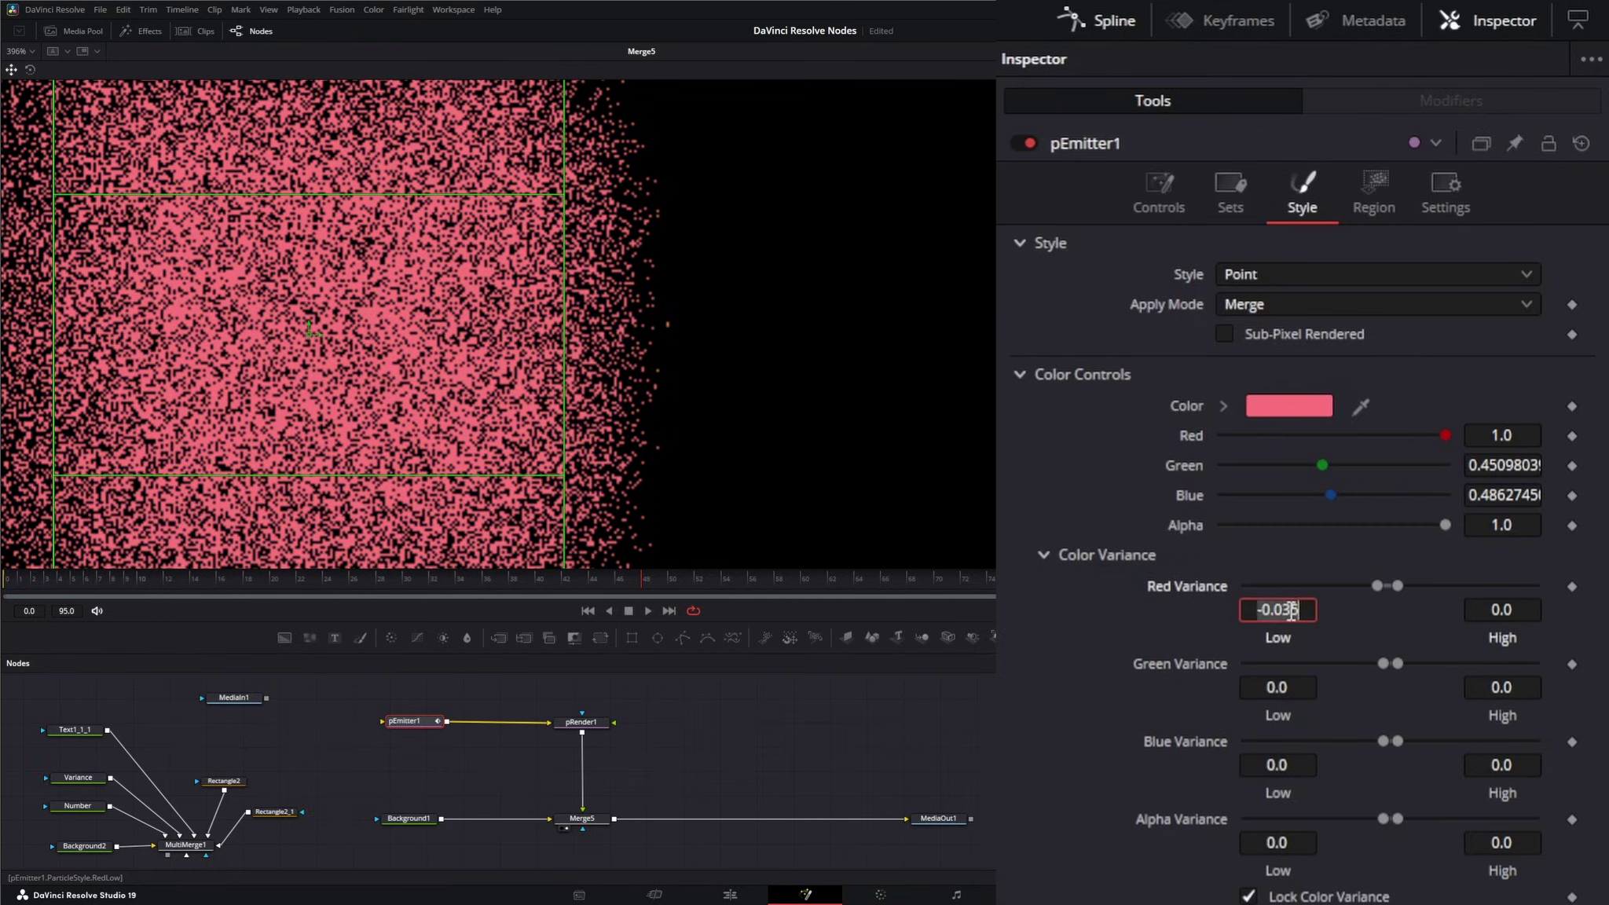
pyautogui.write('00')
pyautogui.press('Return')
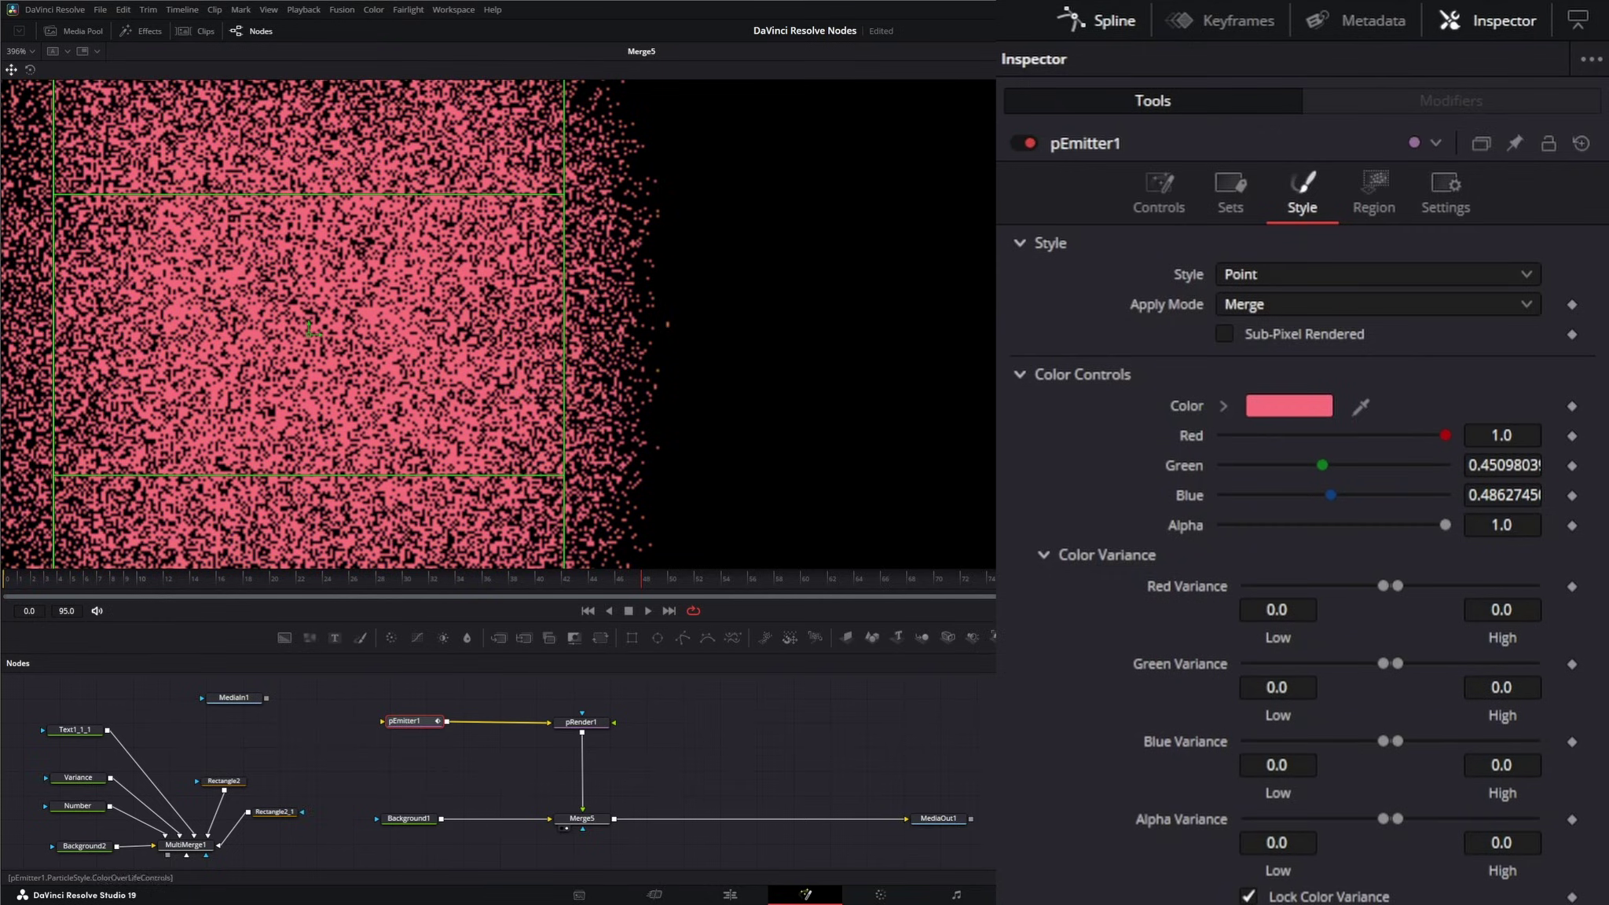
pyautogui.click(1045, 553)
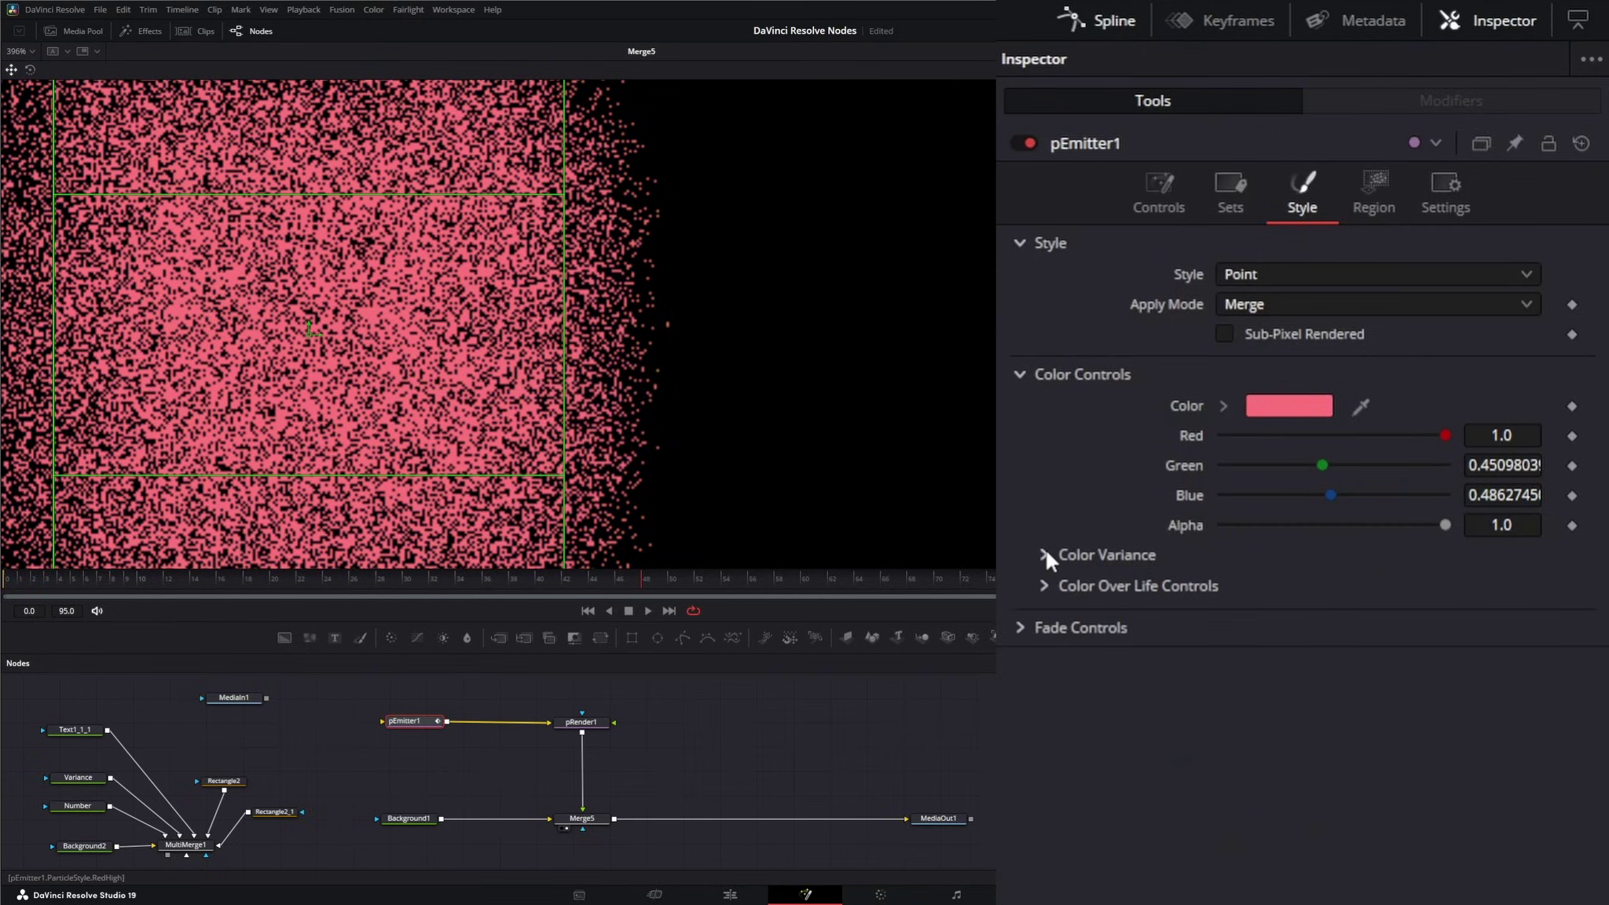
# - Expand the Color Over Life controls and look over pEmitter1's particle sets and emitter settings
pyautogui.click(1043, 587)
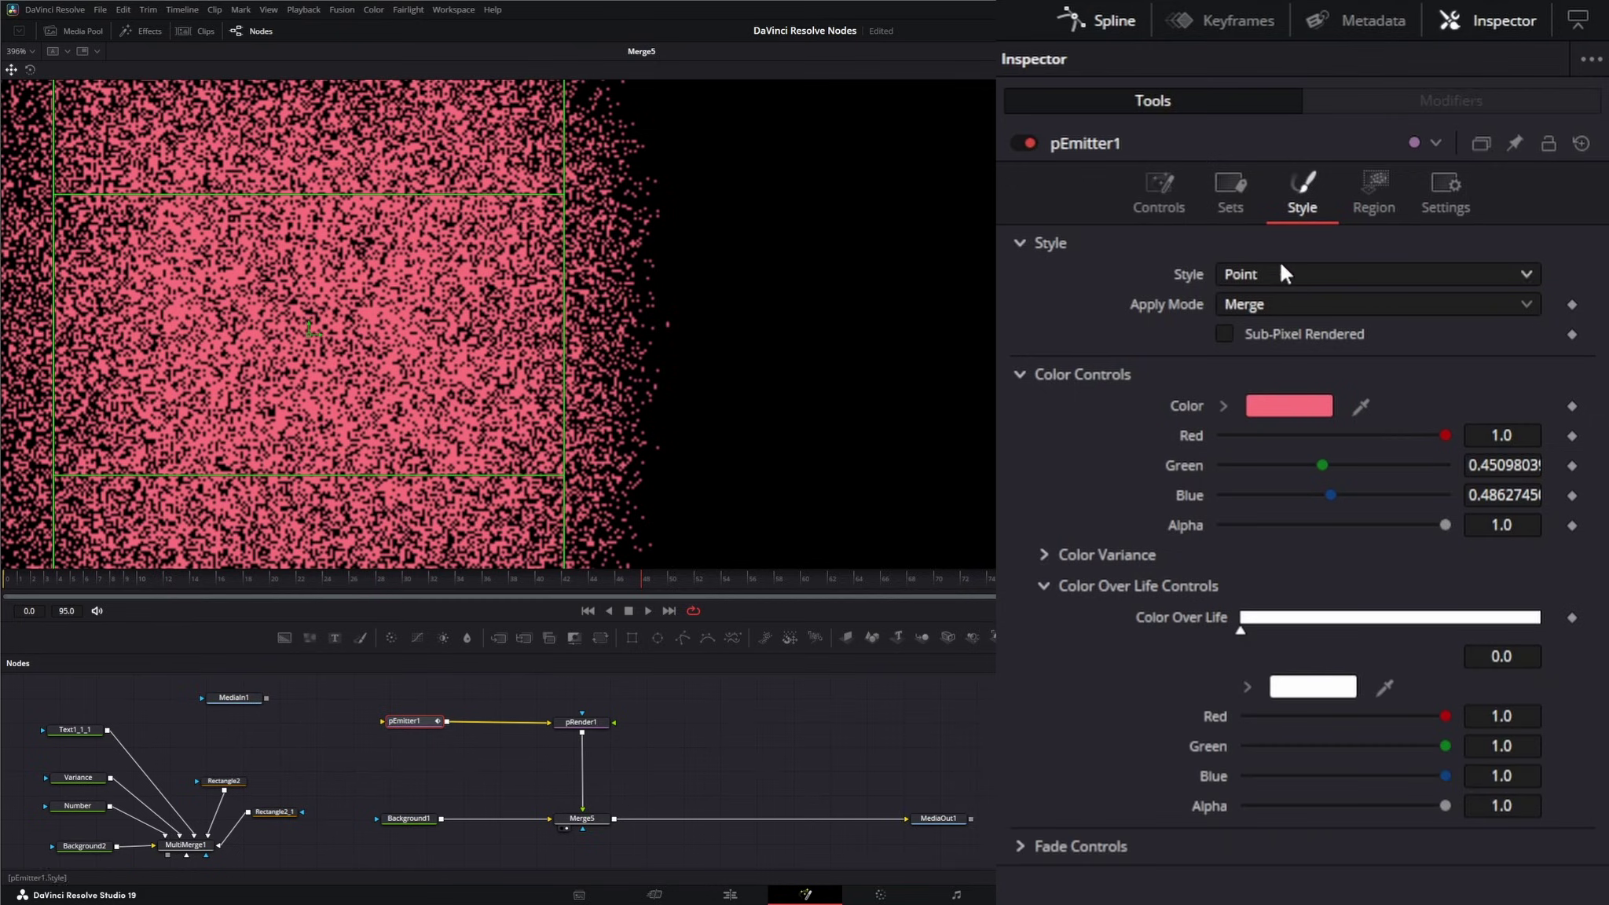
pyautogui.click(1231, 195)
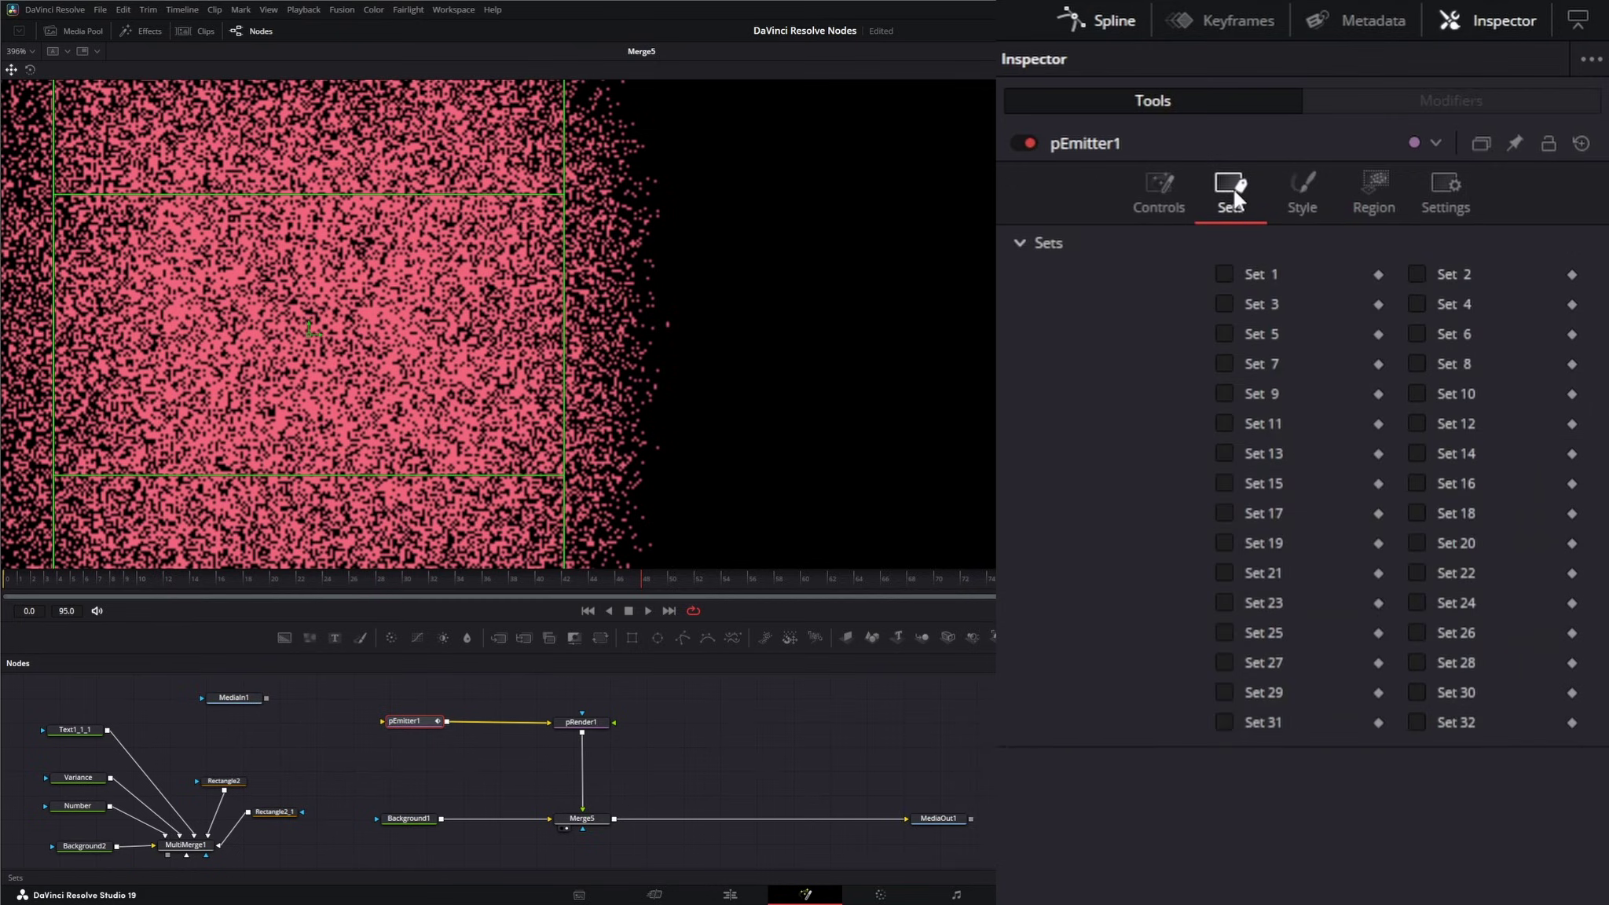
pyautogui.click(1174, 193)
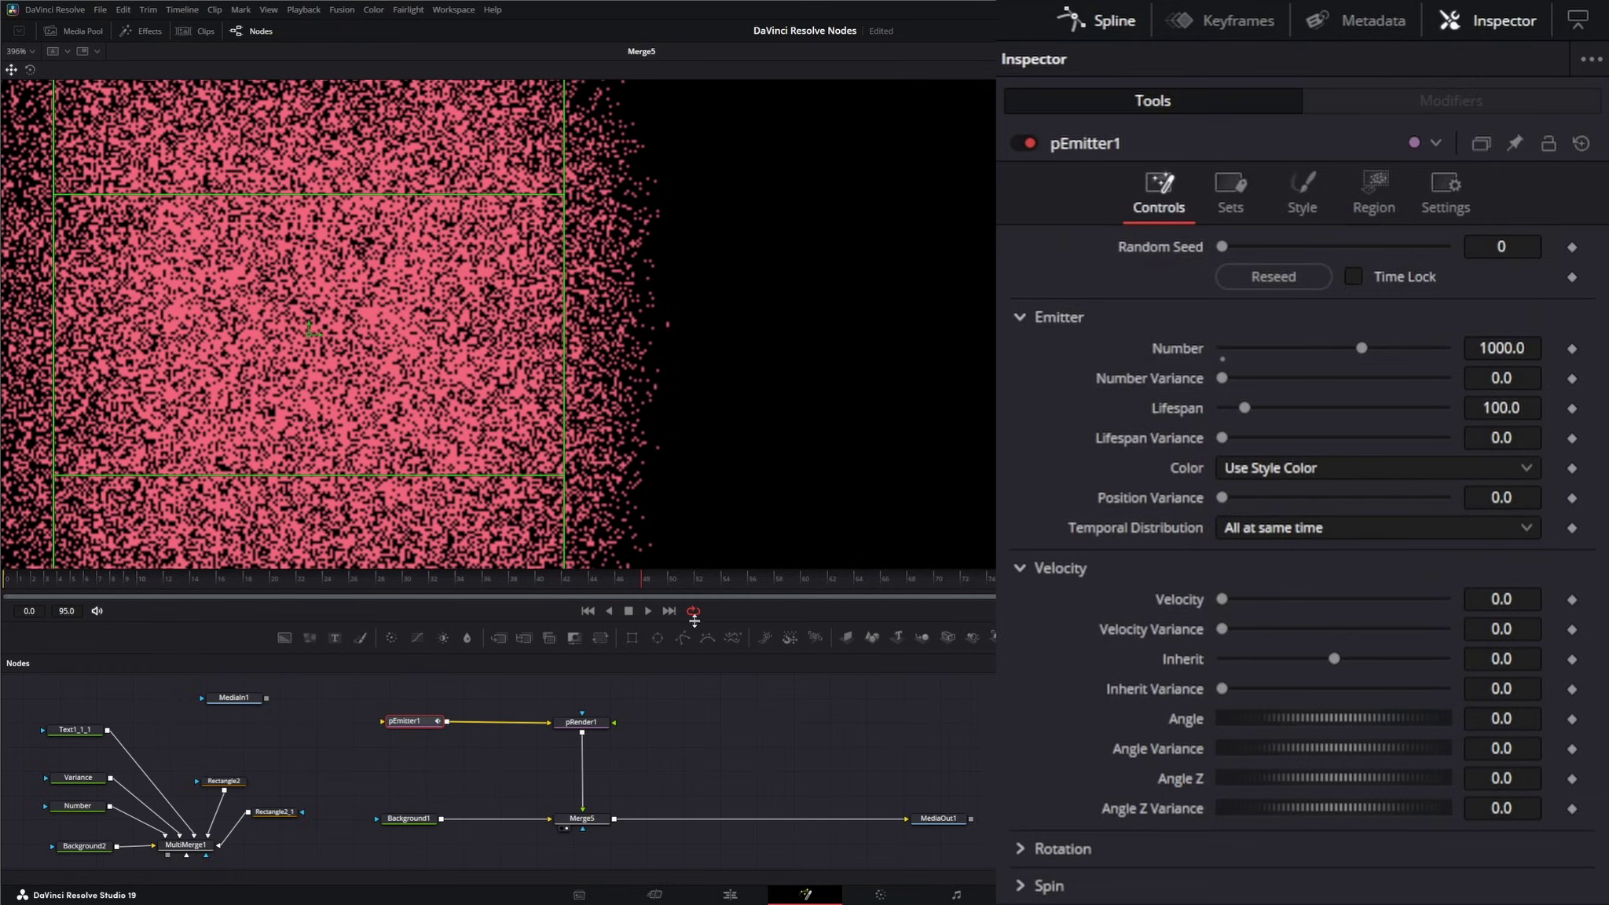
# - Go to the last frame and set pEmitter1's Lifespan to 95
pyautogui.click(669, 612)
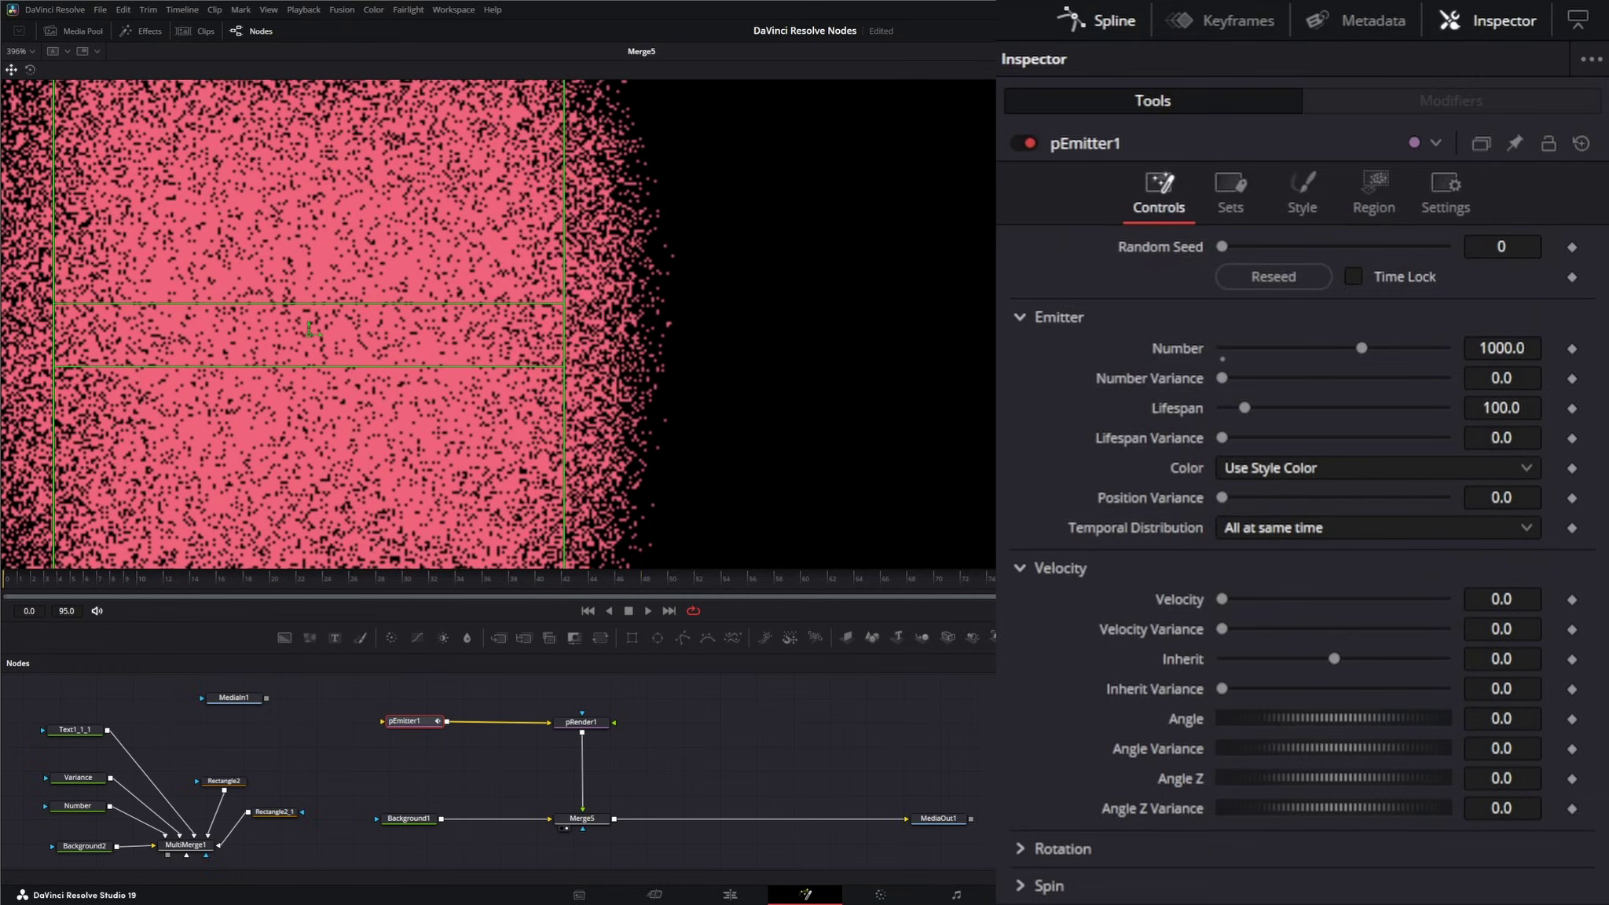
pyautogui.click(1518, 408)
pyautogui.write('9')
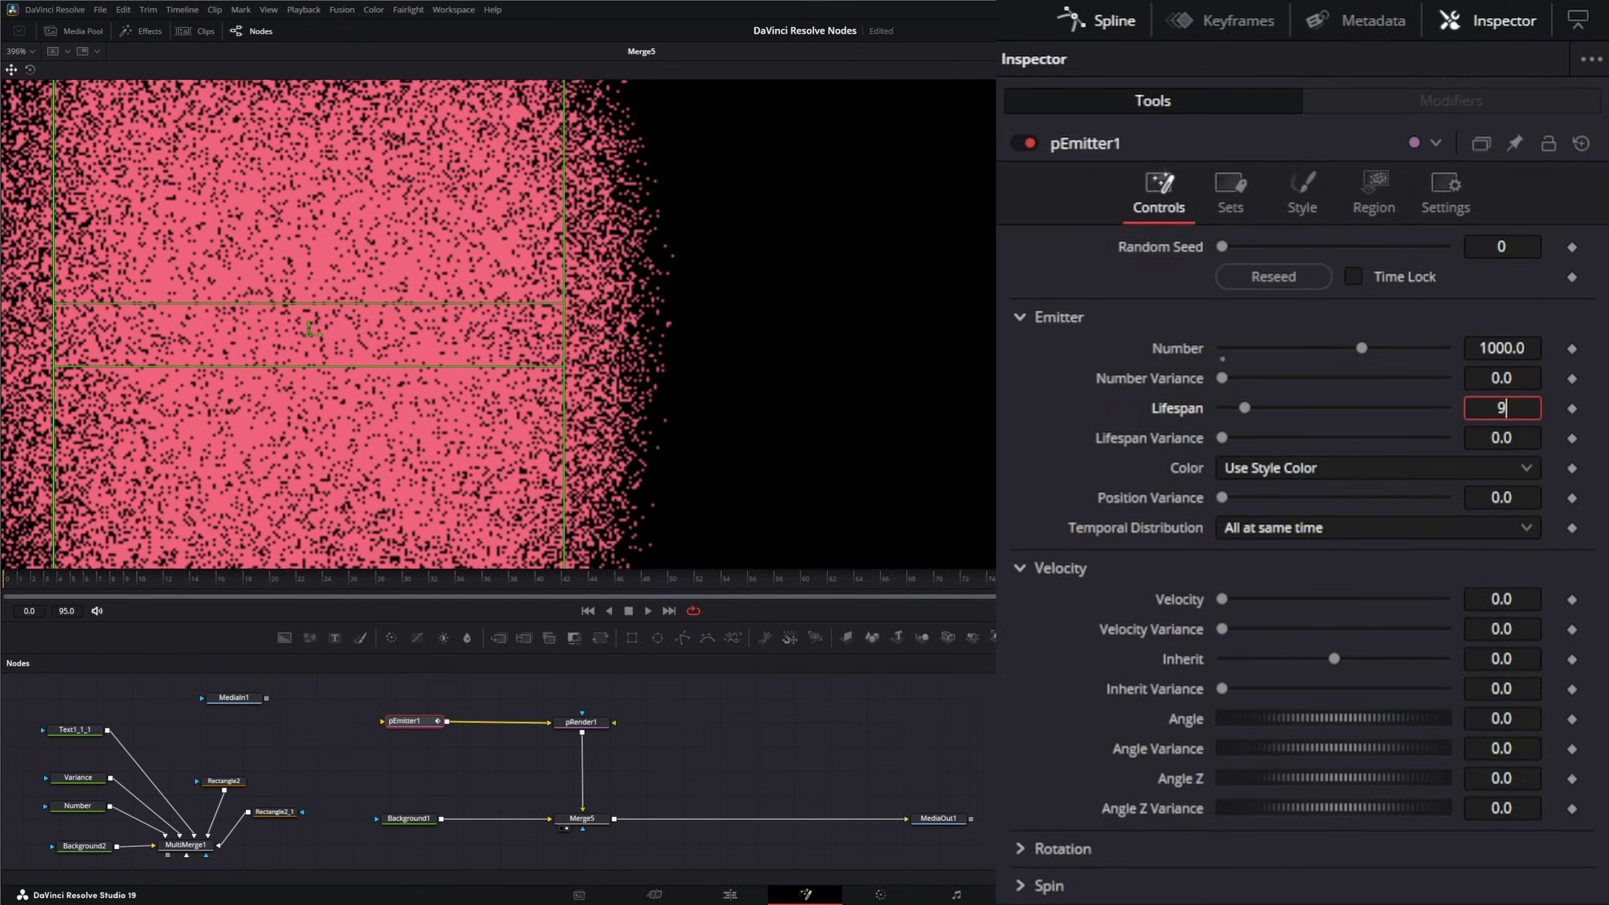
pyautogui.write('5')
pyautogui.press('Tab')
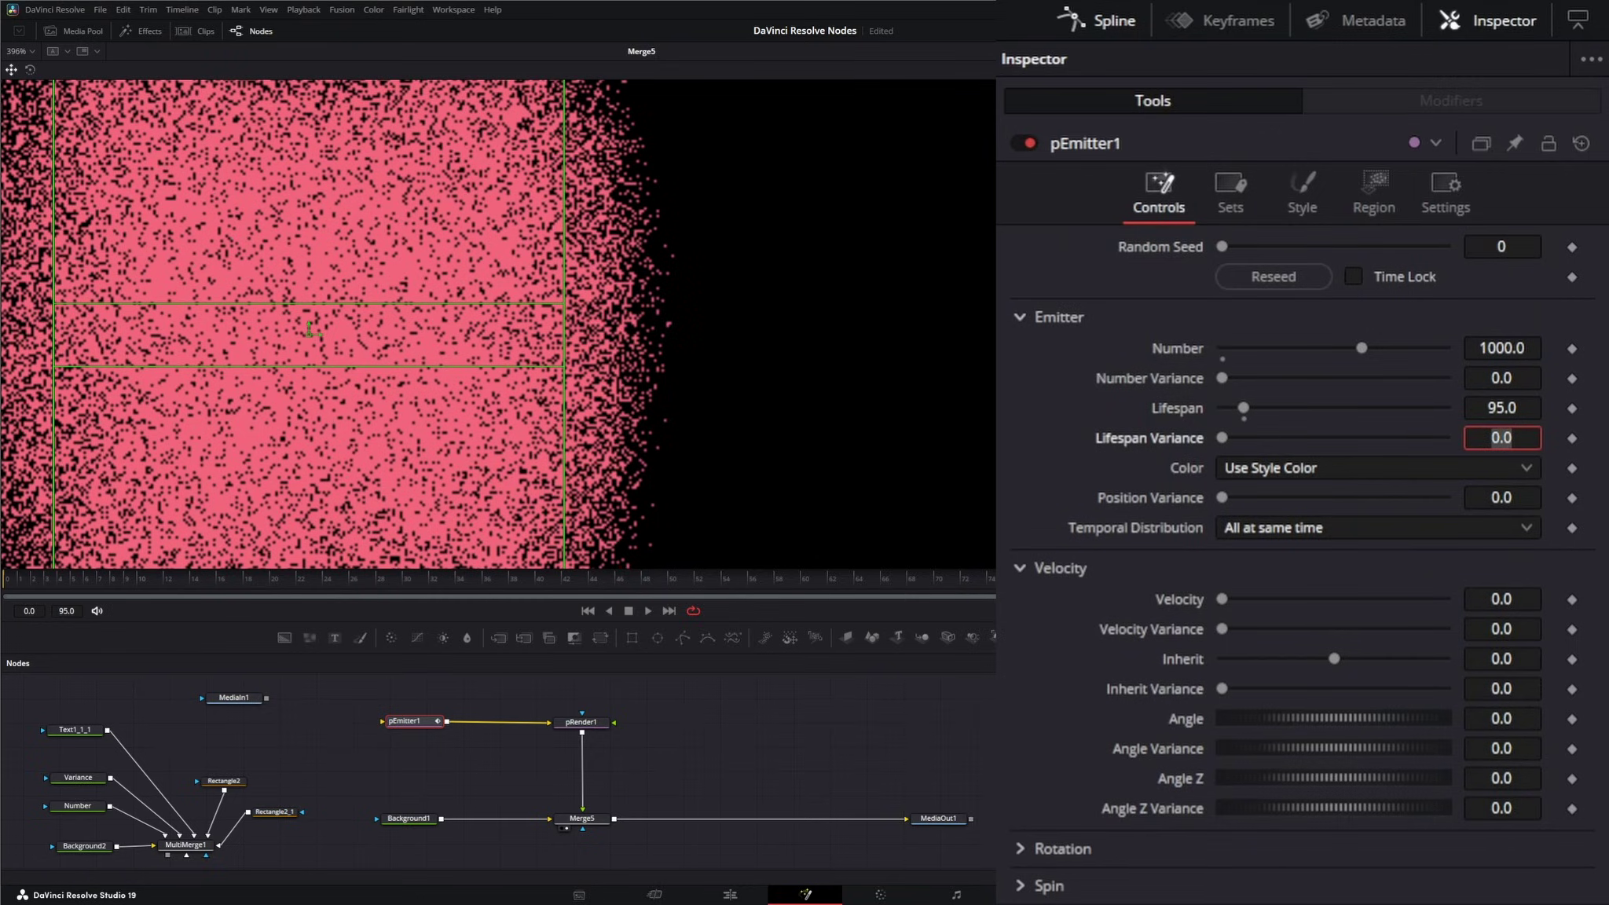
# - Play the particle animation from the first frame with the whole image in view and move the emitter in the viewer
pyautogui.click(588, 611)
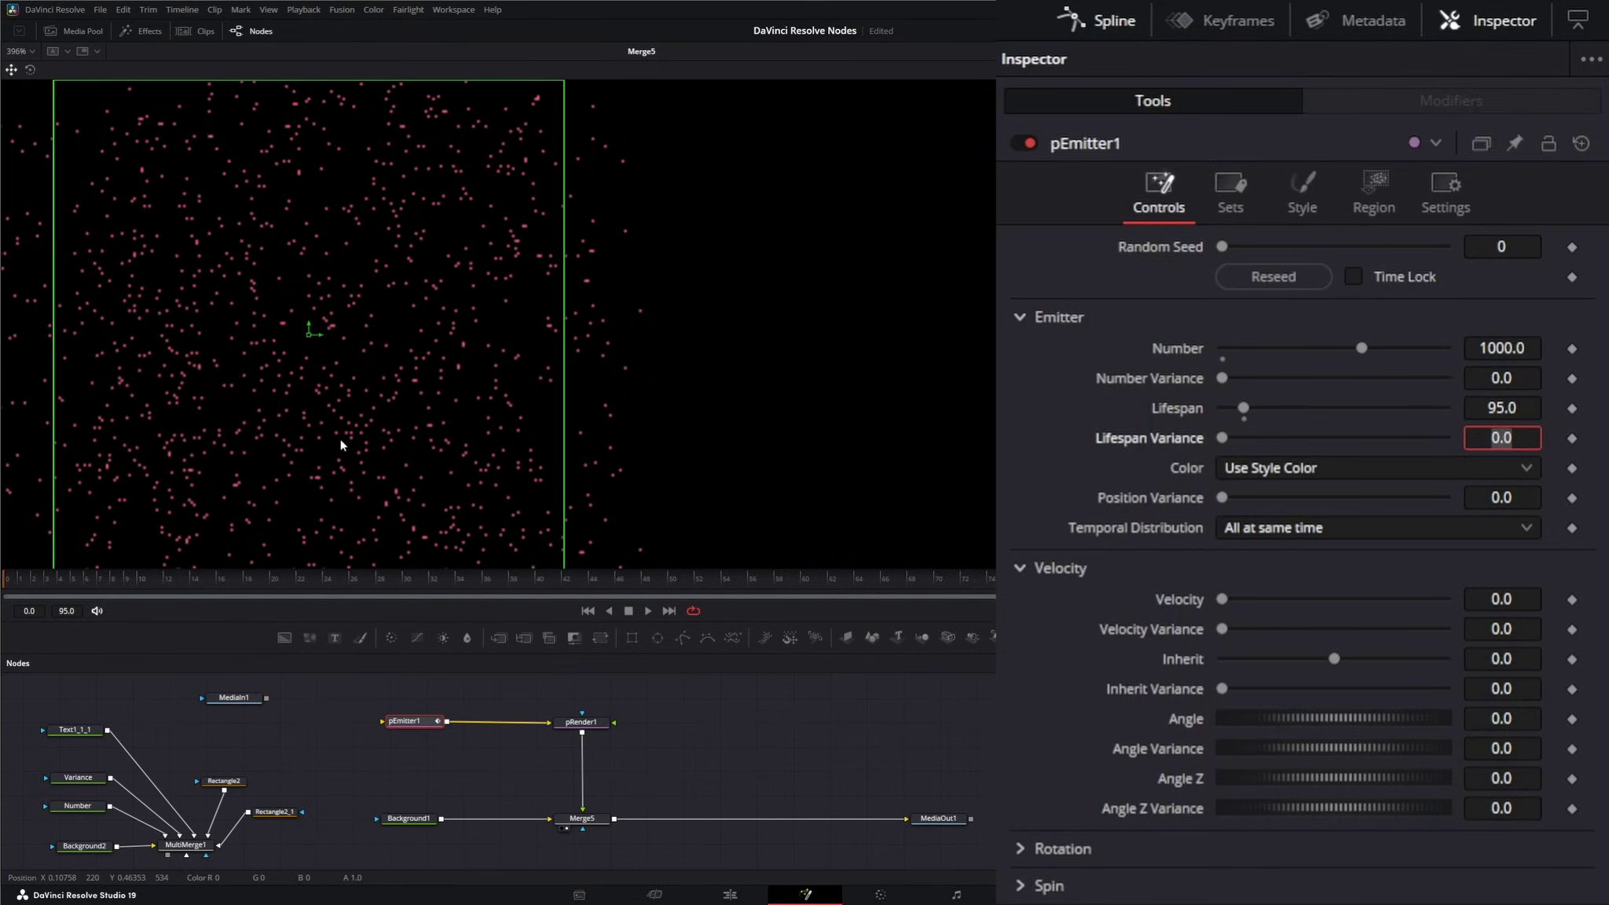
pyautogui.scroll(-5, 340, 444)
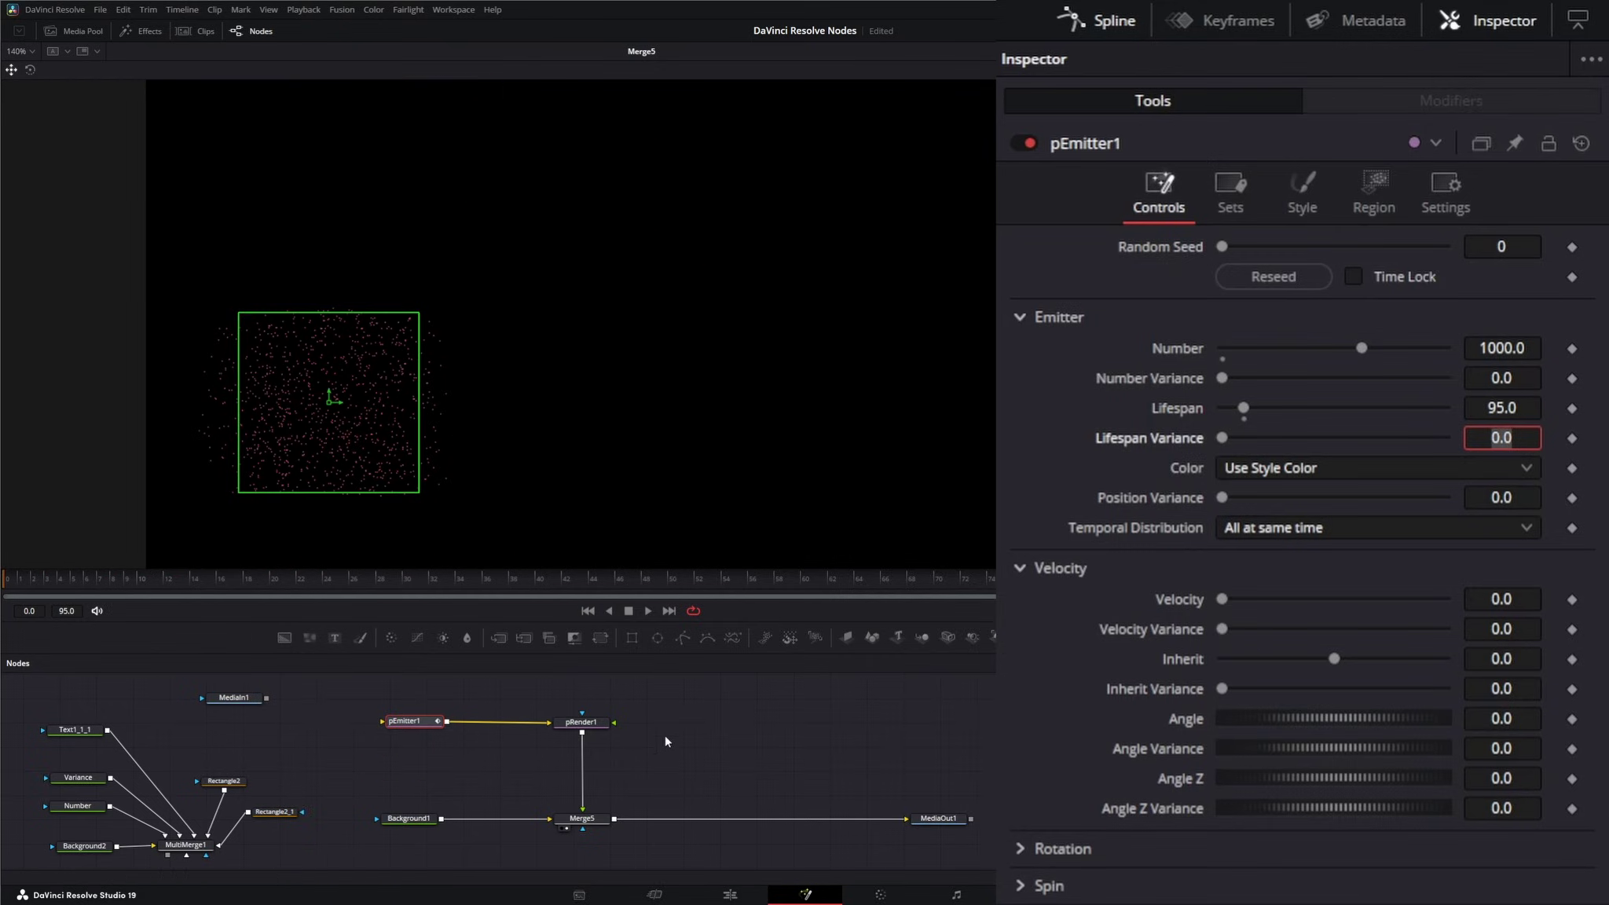
pyautogui.hotkey('ctrl', 'f')
pyautogui.press('space')
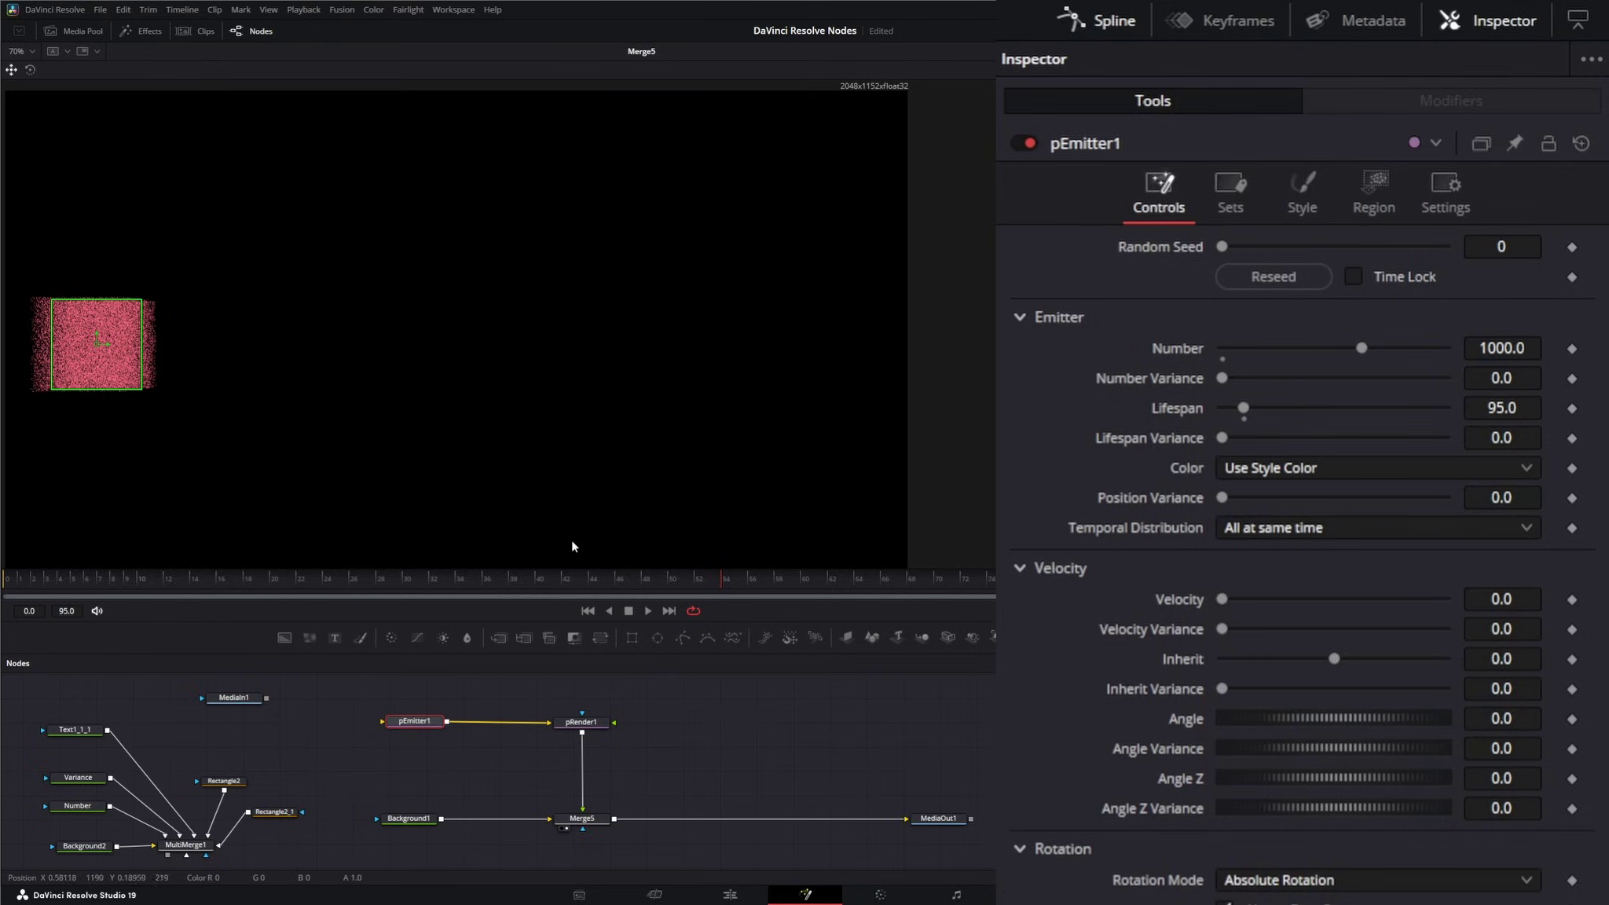
pyautogui.moveTo(107, 347); pyautogui.dragTo(106, 411)
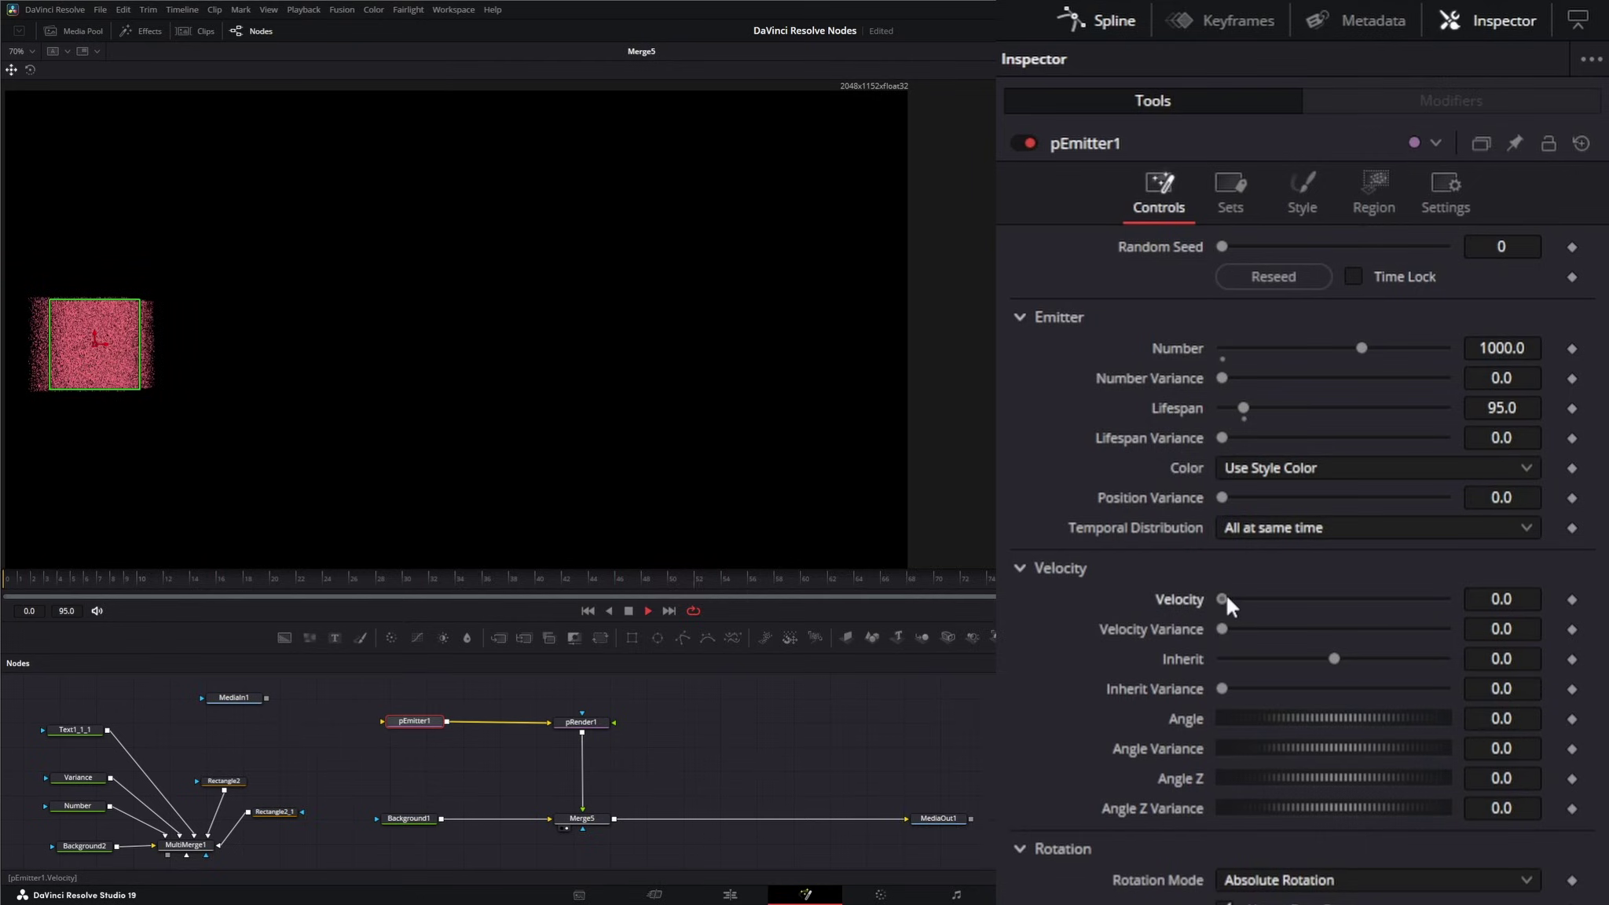
# - Set pEmitter1's Velocity to 0.085, checking how far the particles travel by the last frame, and play the animation
pyautogui.moveTo(1224, 593); pyautogui.dragTo(1247, 598)
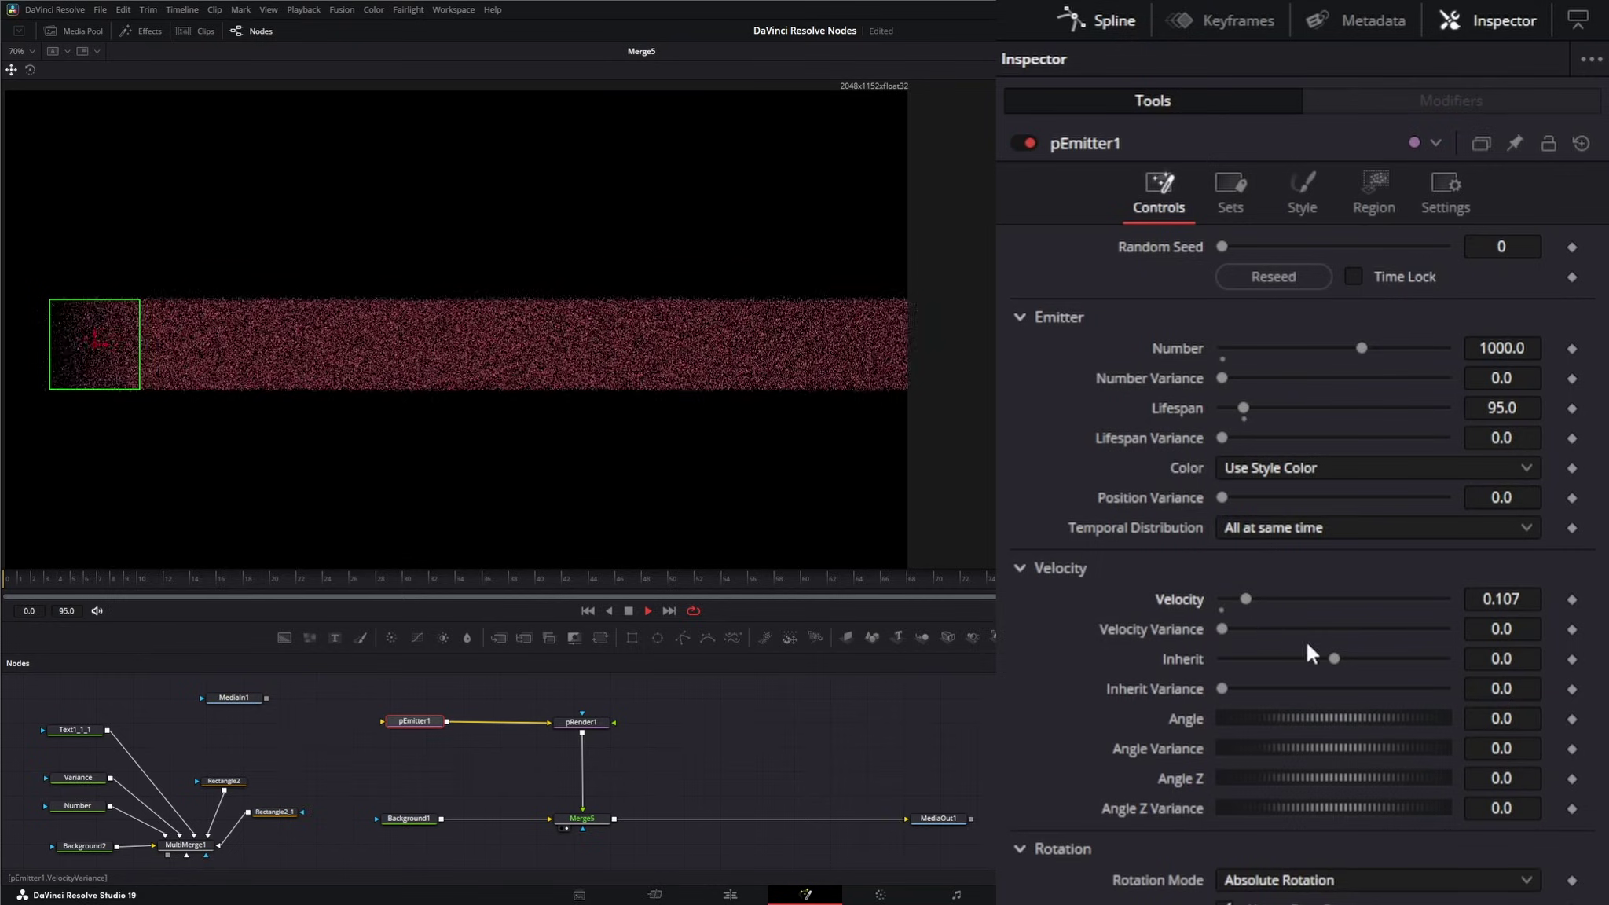
pyautogui.moveTo(1511, 602); pyautogui.dragTo(1504, 602)
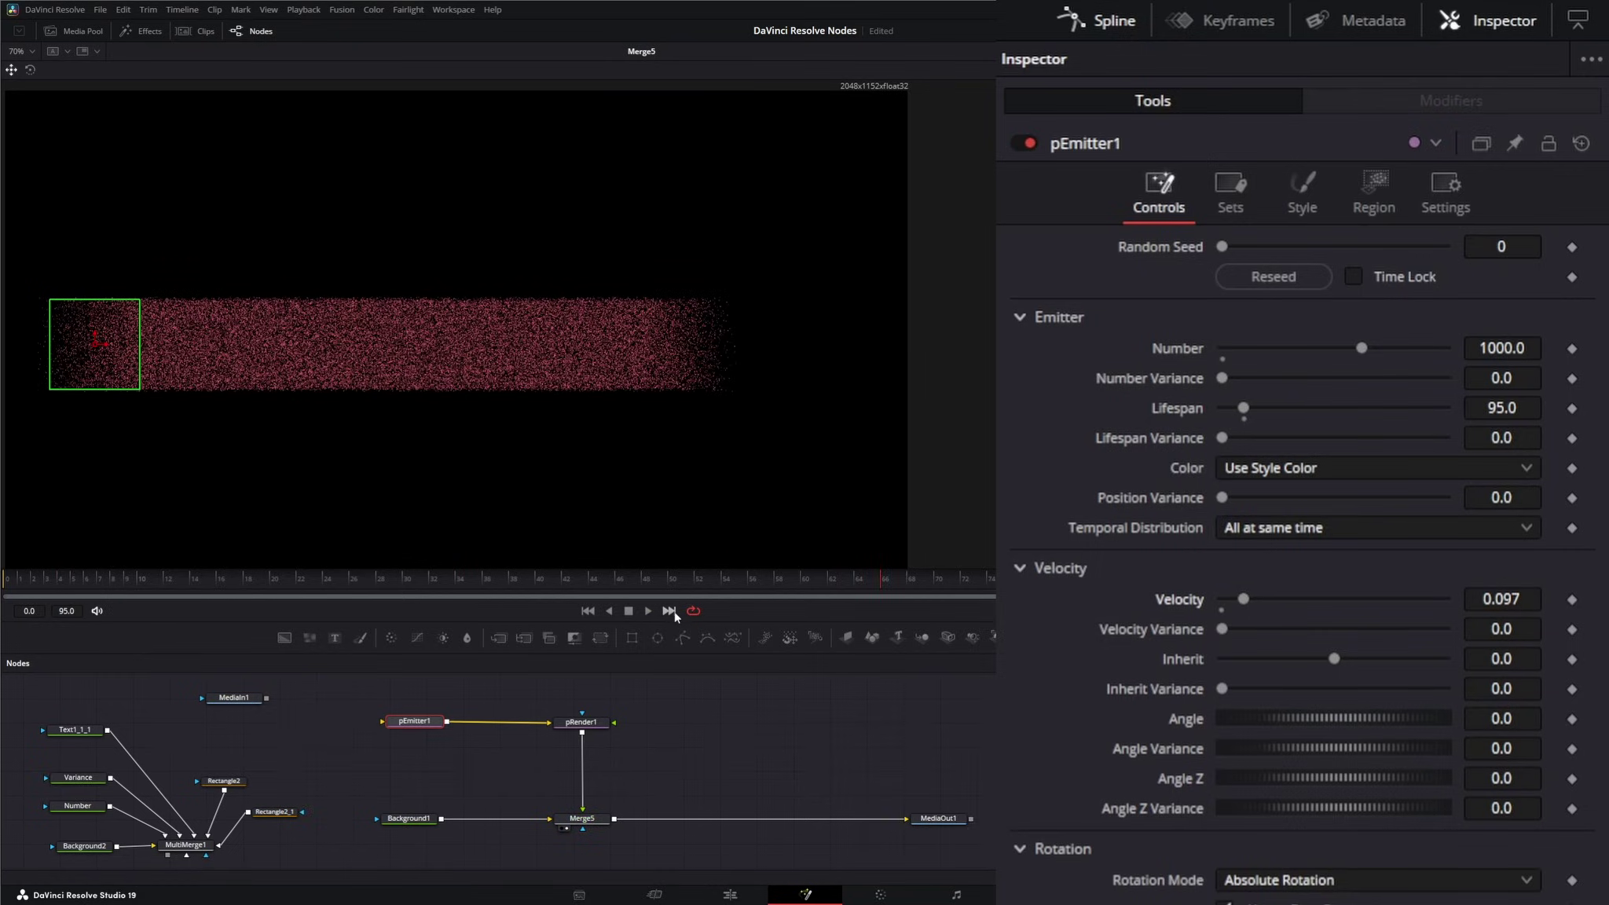
pyautogui.click(671, 612)
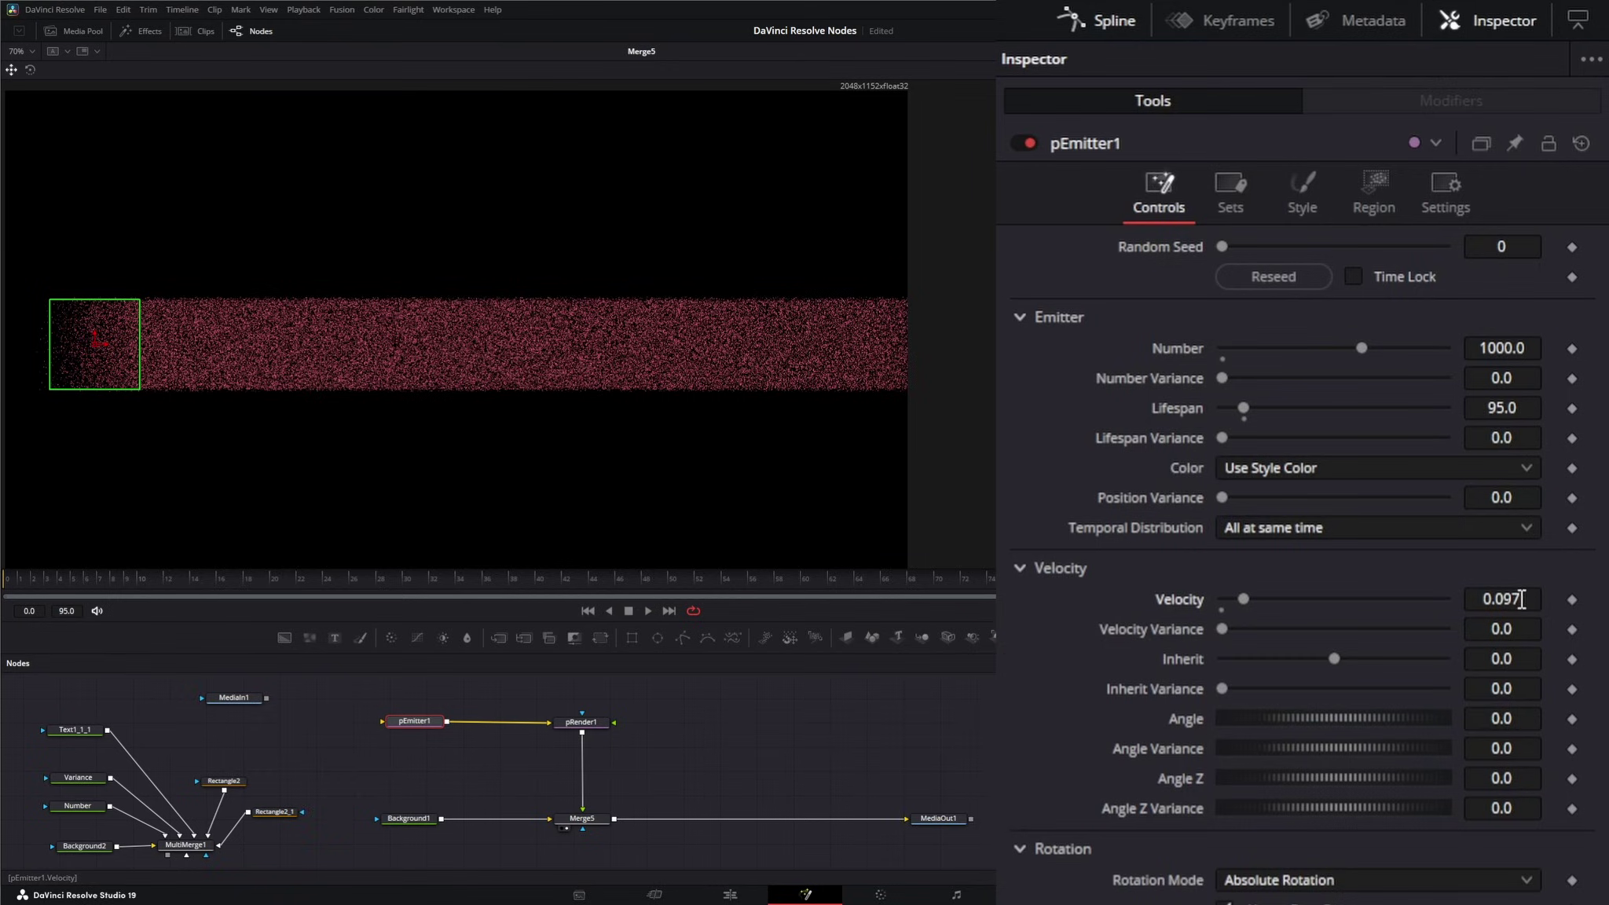
pyautogui.moveTo(1521, 600)
pyautogui.mouseDown()
pyautogui.moveTo(1491, 600)
pyautogui.moveTo(1511, 600)
pyautogui.mouseUp()
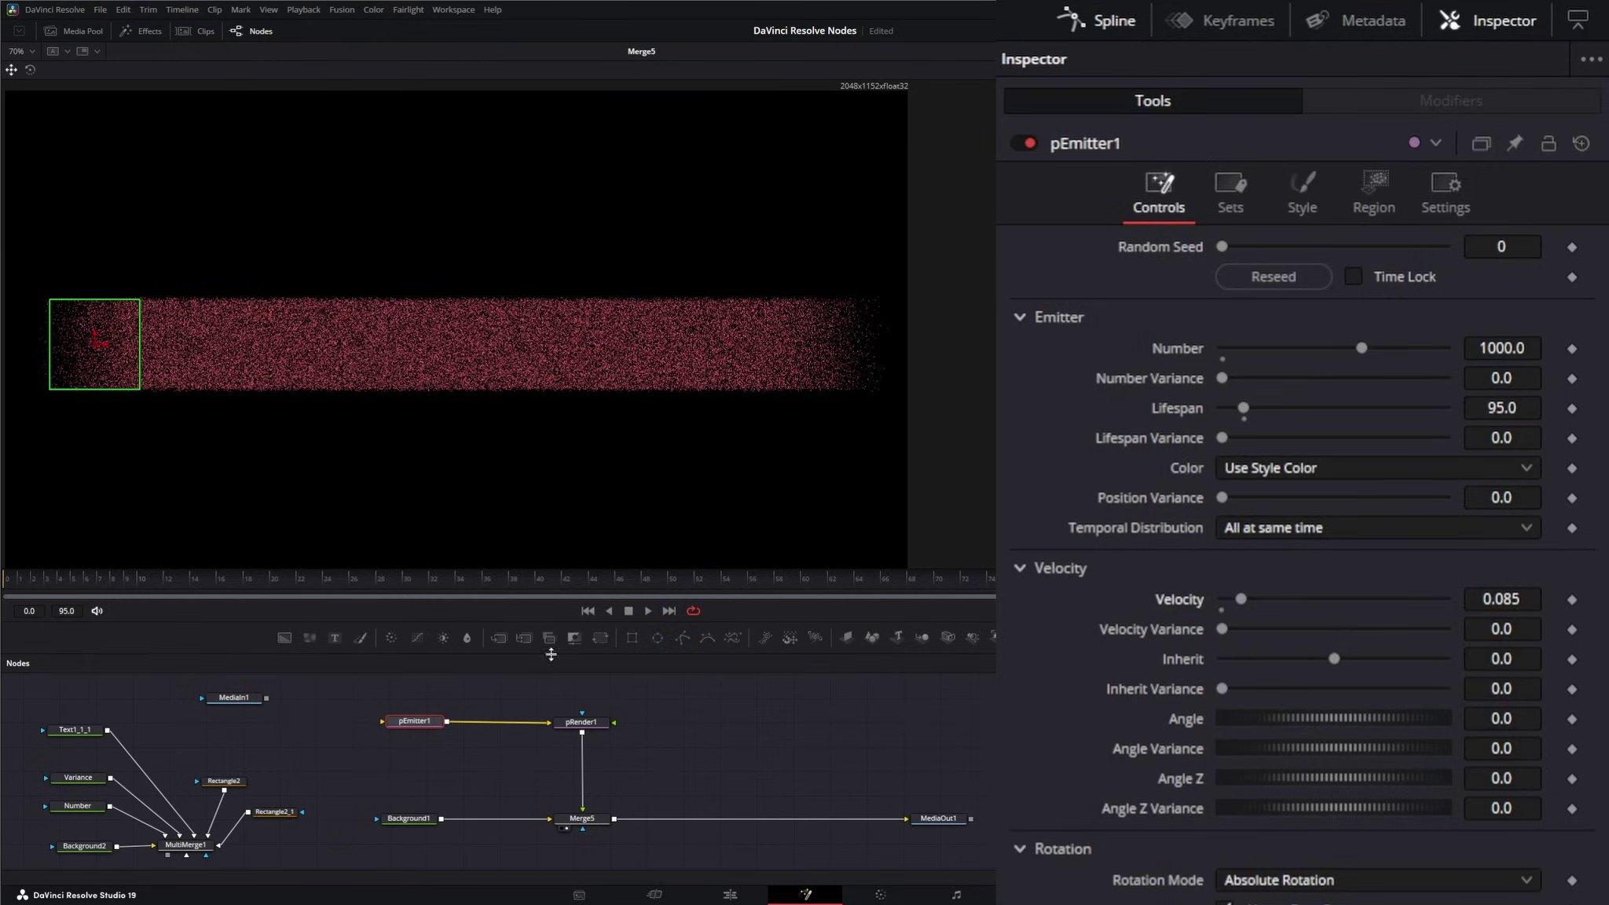
pyautogui.click(648, 612)
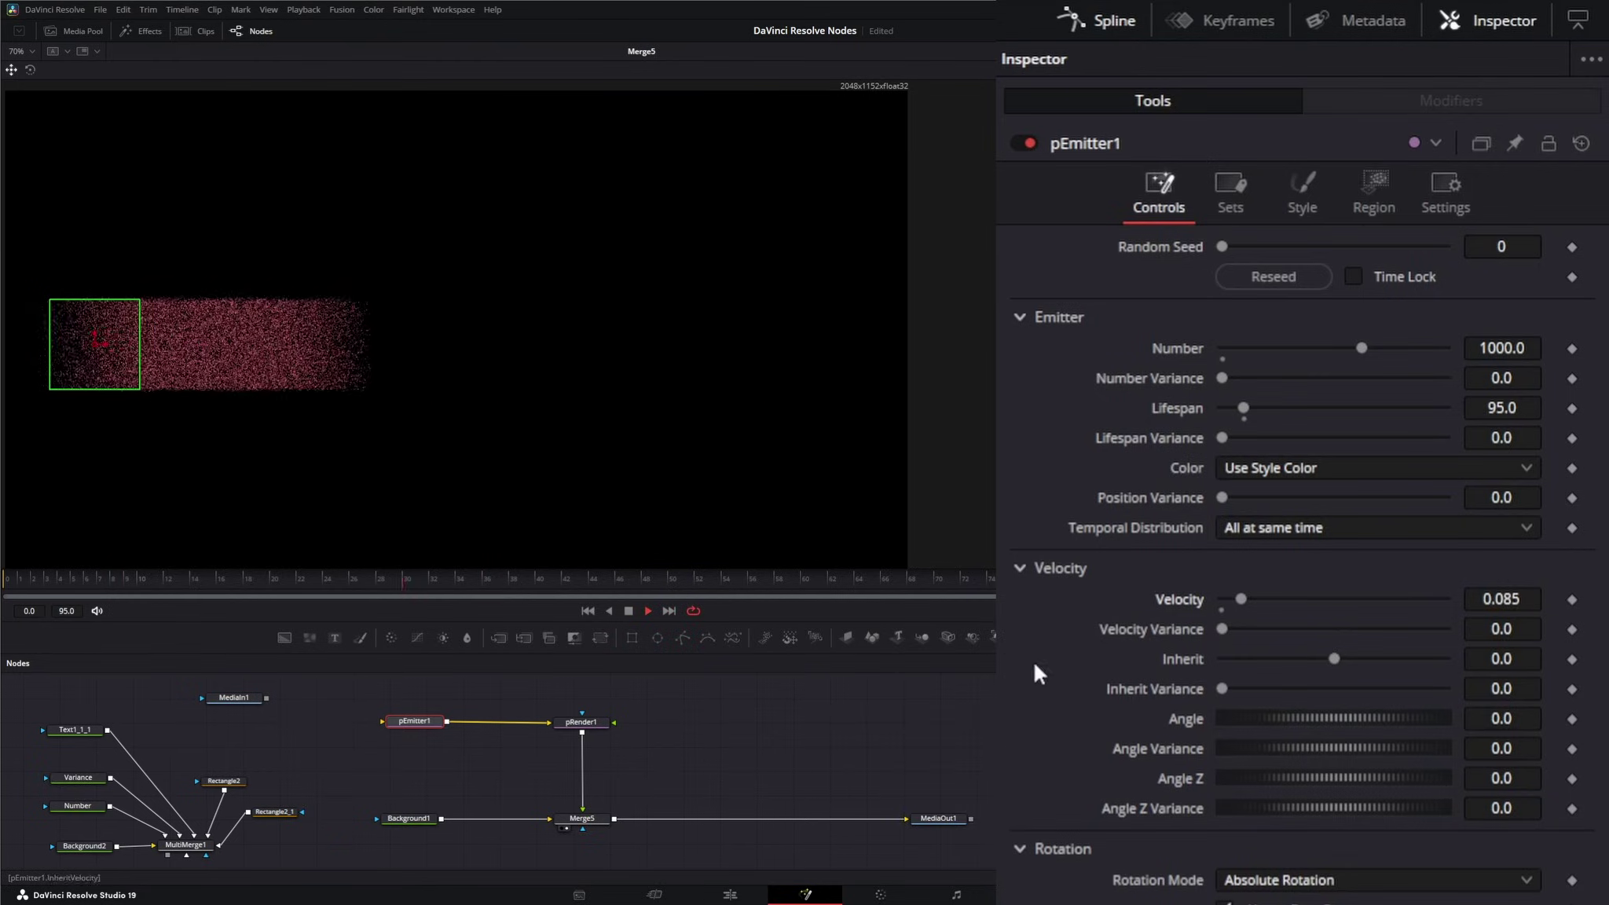
# - Set the starting color of pEmitter1's Color Over Life gradient to red (#ff0004)
pyautogui.click(1304, 189)
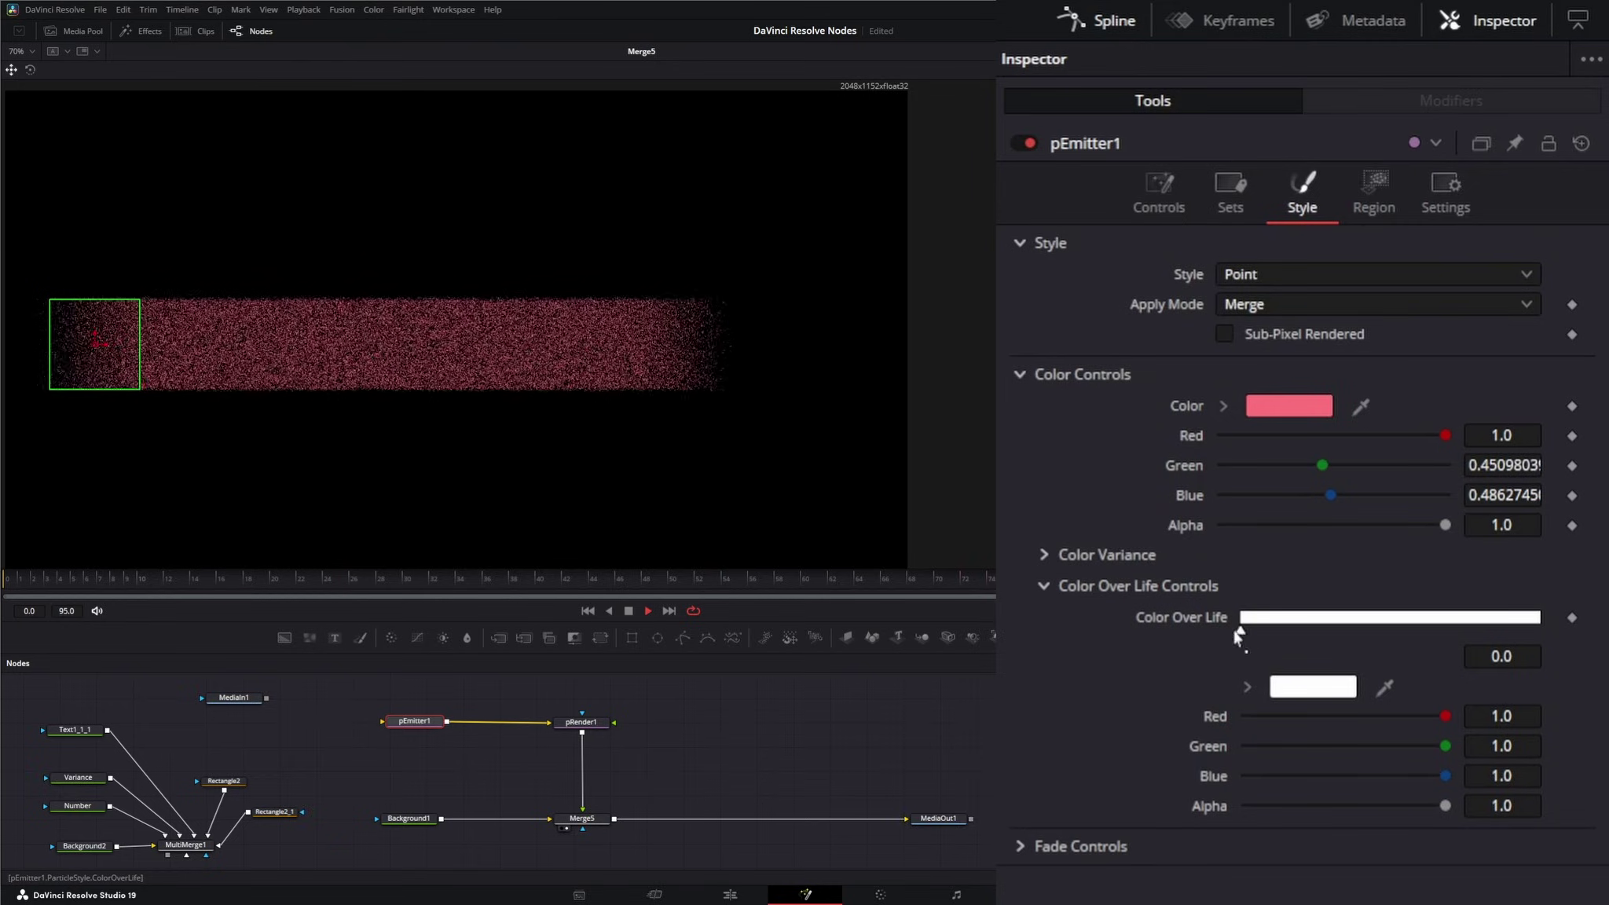
pyautogui.click(1304, 688)
pyautogui.click(813, 376)
pyautogui.moveTo(815, 379); pyautogui.dragTo(792, 336)
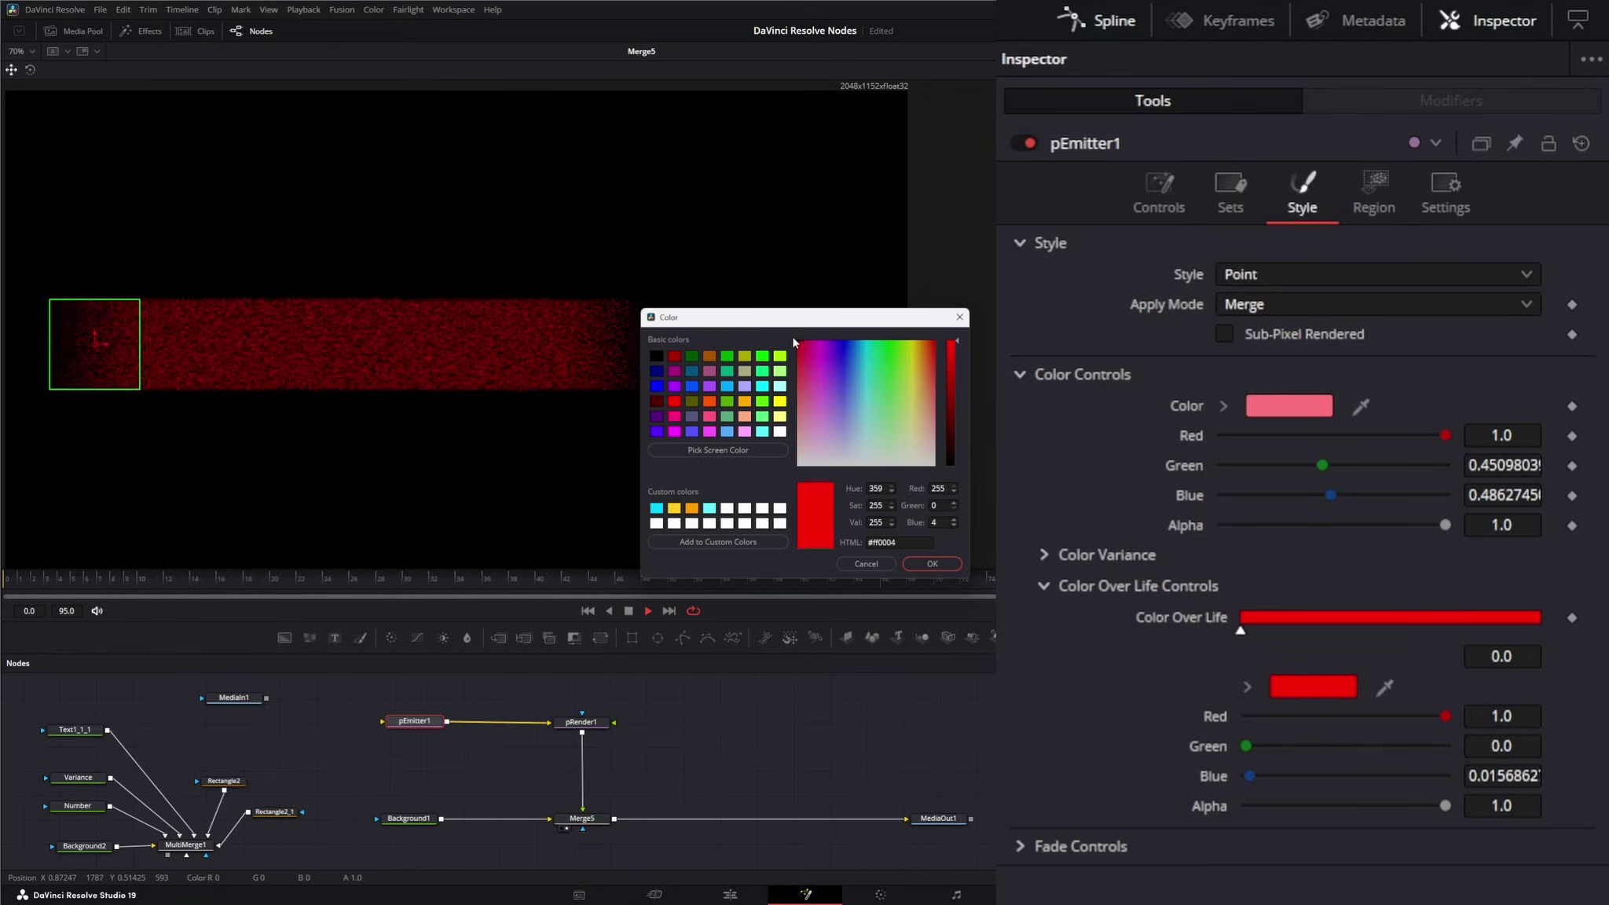
pyautogui.click(932, 563)
# - Add a gradient stop at position 1.0 of Color Over Life and color it yellow with green about 0.918 and blue about 0.008
pyautogui.moveTo(1509, 630); pyautogui.dragTo(1567, 644)
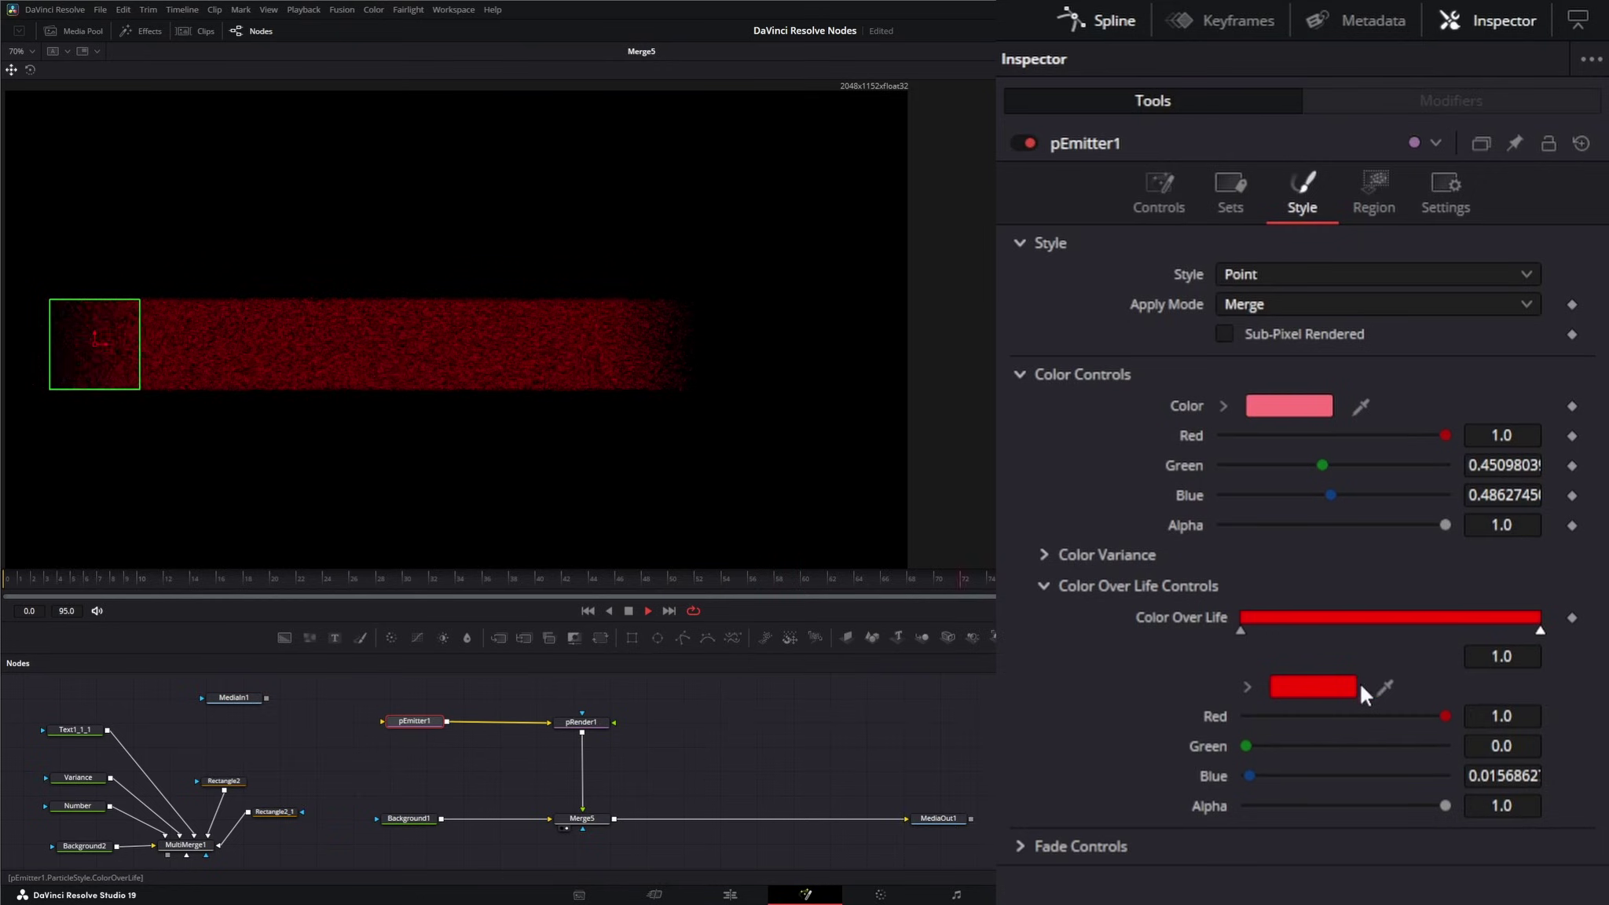
pyautogui.click(1334, 685)
pyautogui.moveTo(890, 389); pyautogui.dragTo(914, 344)
pyautogui.click(934, 563)
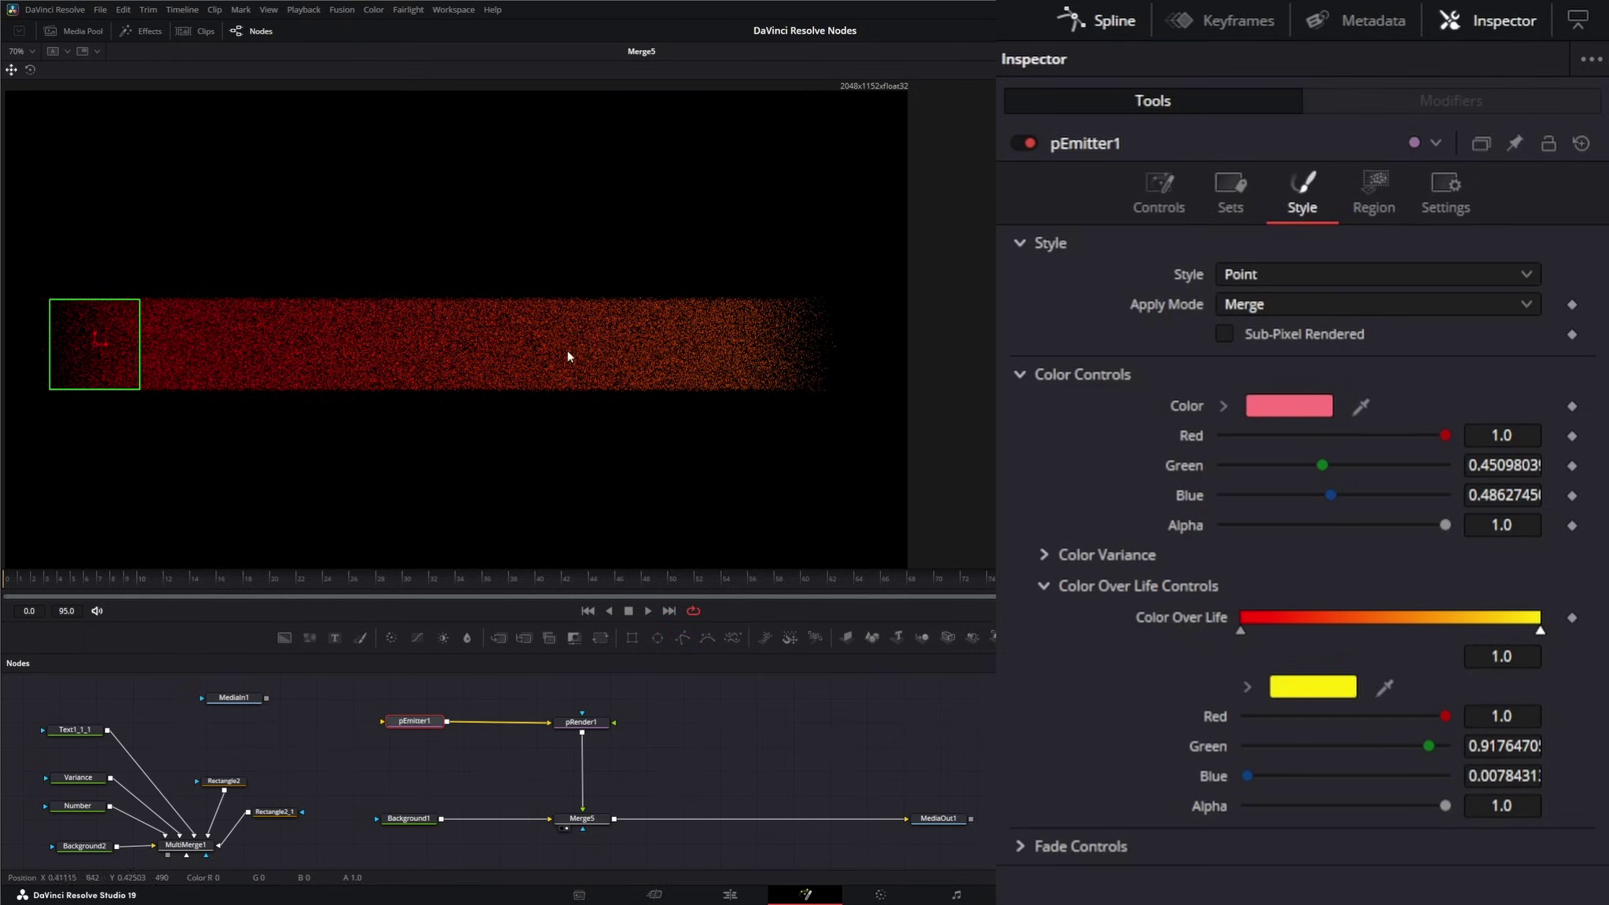
# - Change pEmitter1's style color to white and darken it to gray (#b8b8b8)
pyautogui.click(1267, 409)
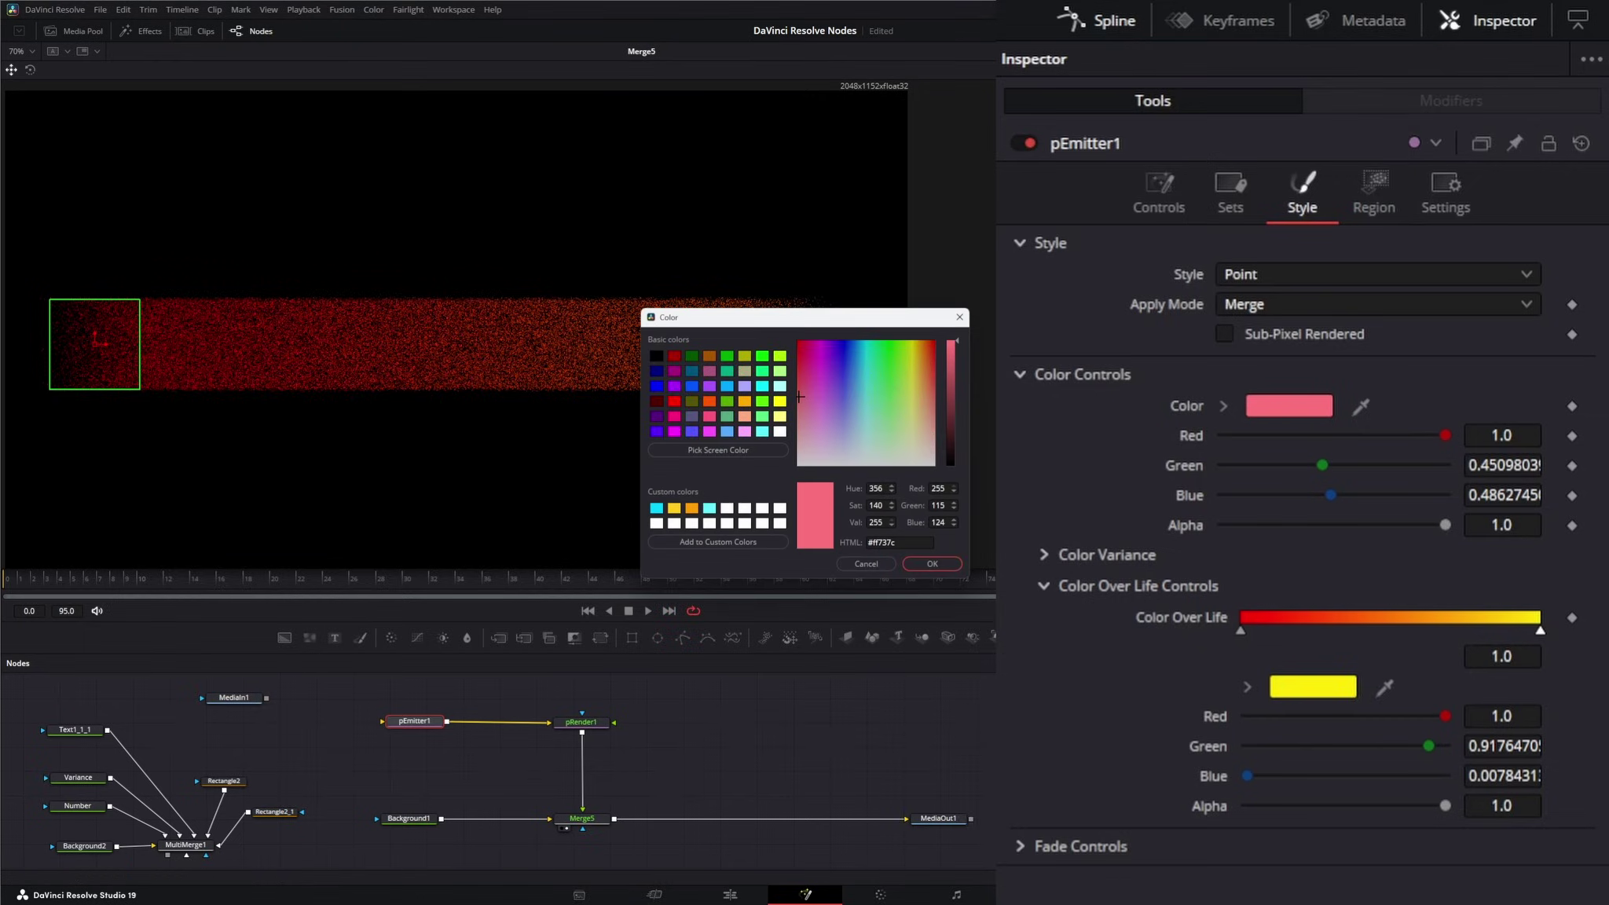
pyautogui.moveTo(807, 405); pyautogui.dragTo(857, 494)
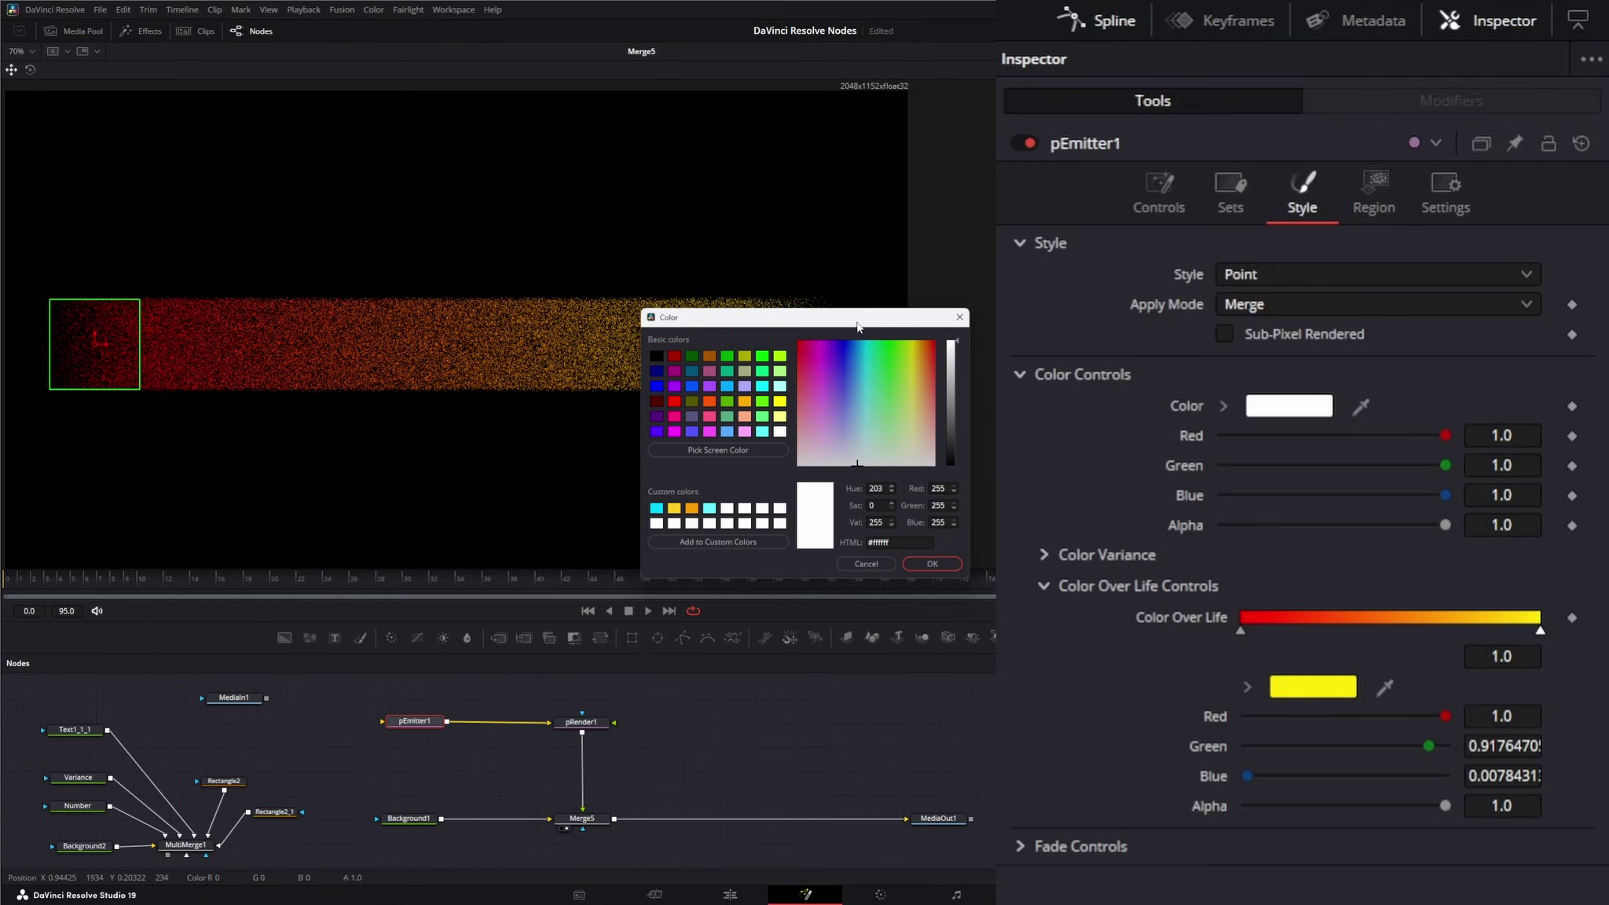
pyautogui.moveTo(857, 326); pyautogui.dragTo(698, 453)
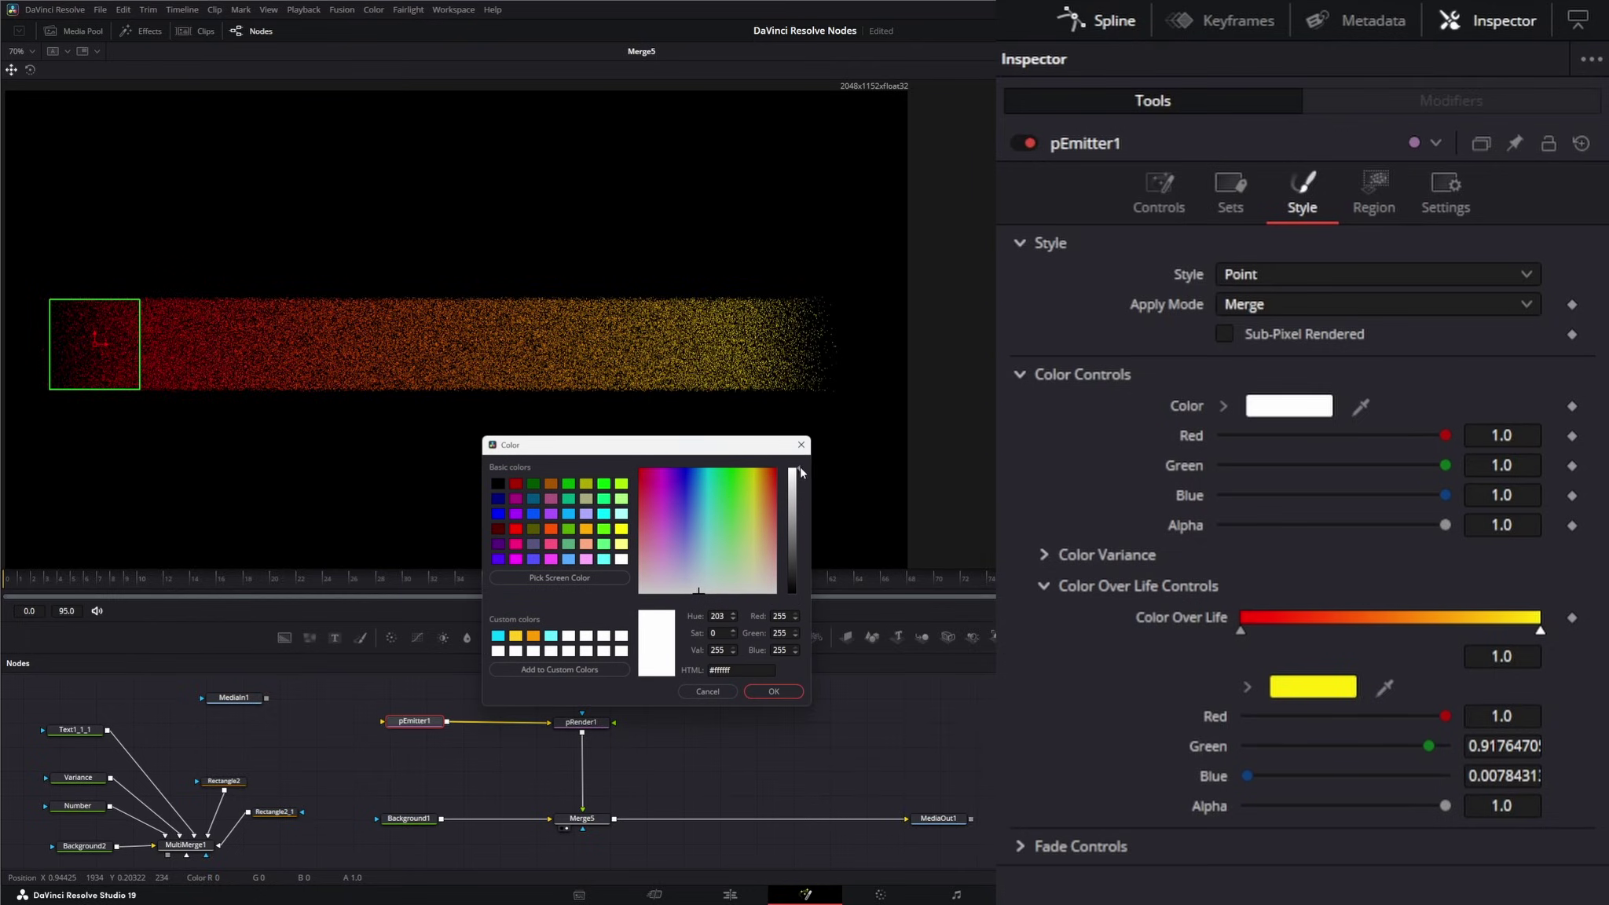
pyautogui.moveTo(801, 472); pyautogui.dragTo(772, 508)
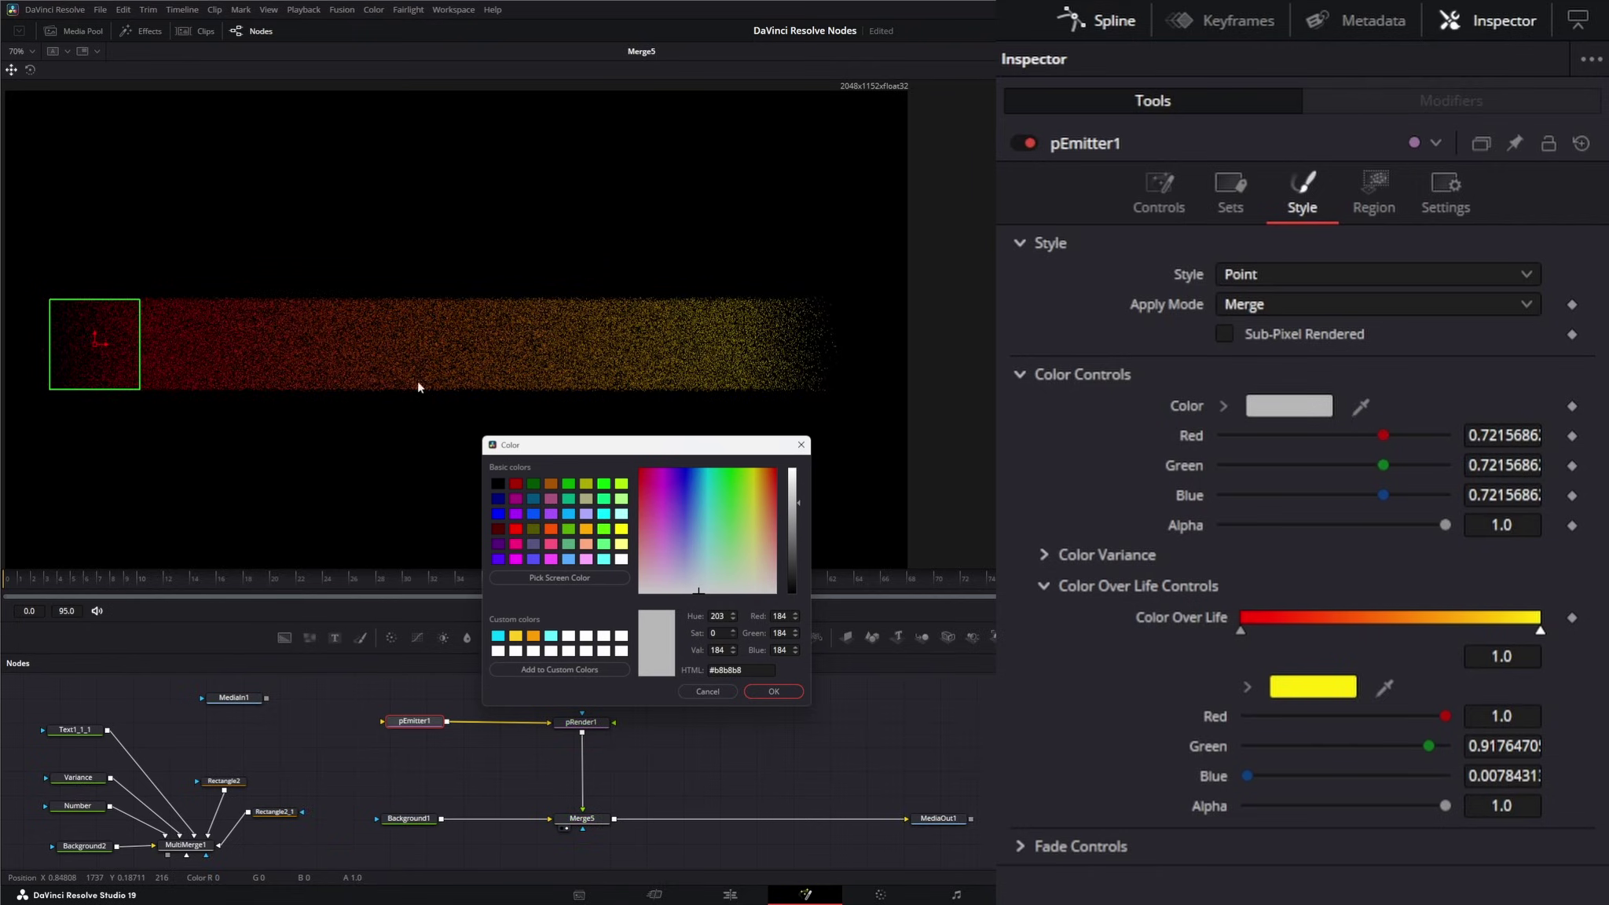
pyautogui.click(774, 692)
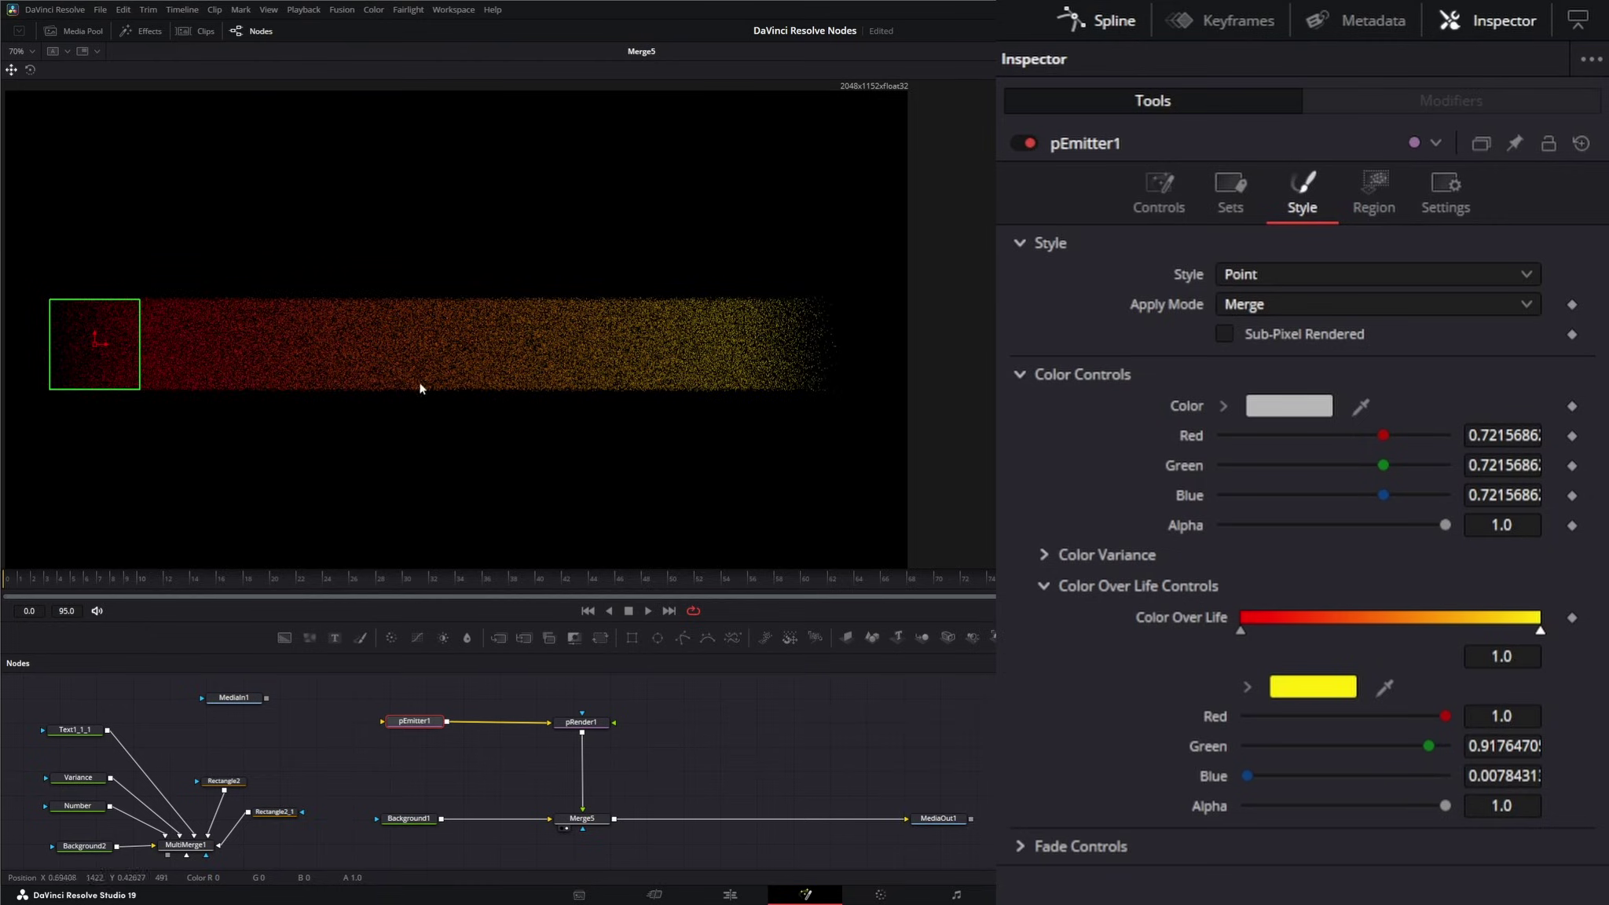
# - Change the starting color of pEmitter1's Color Over Life gradient to magenta (#ff39fc) and preview the animation
pyautogui.click(1240, 632)
pyautogui.click(1306, 685)
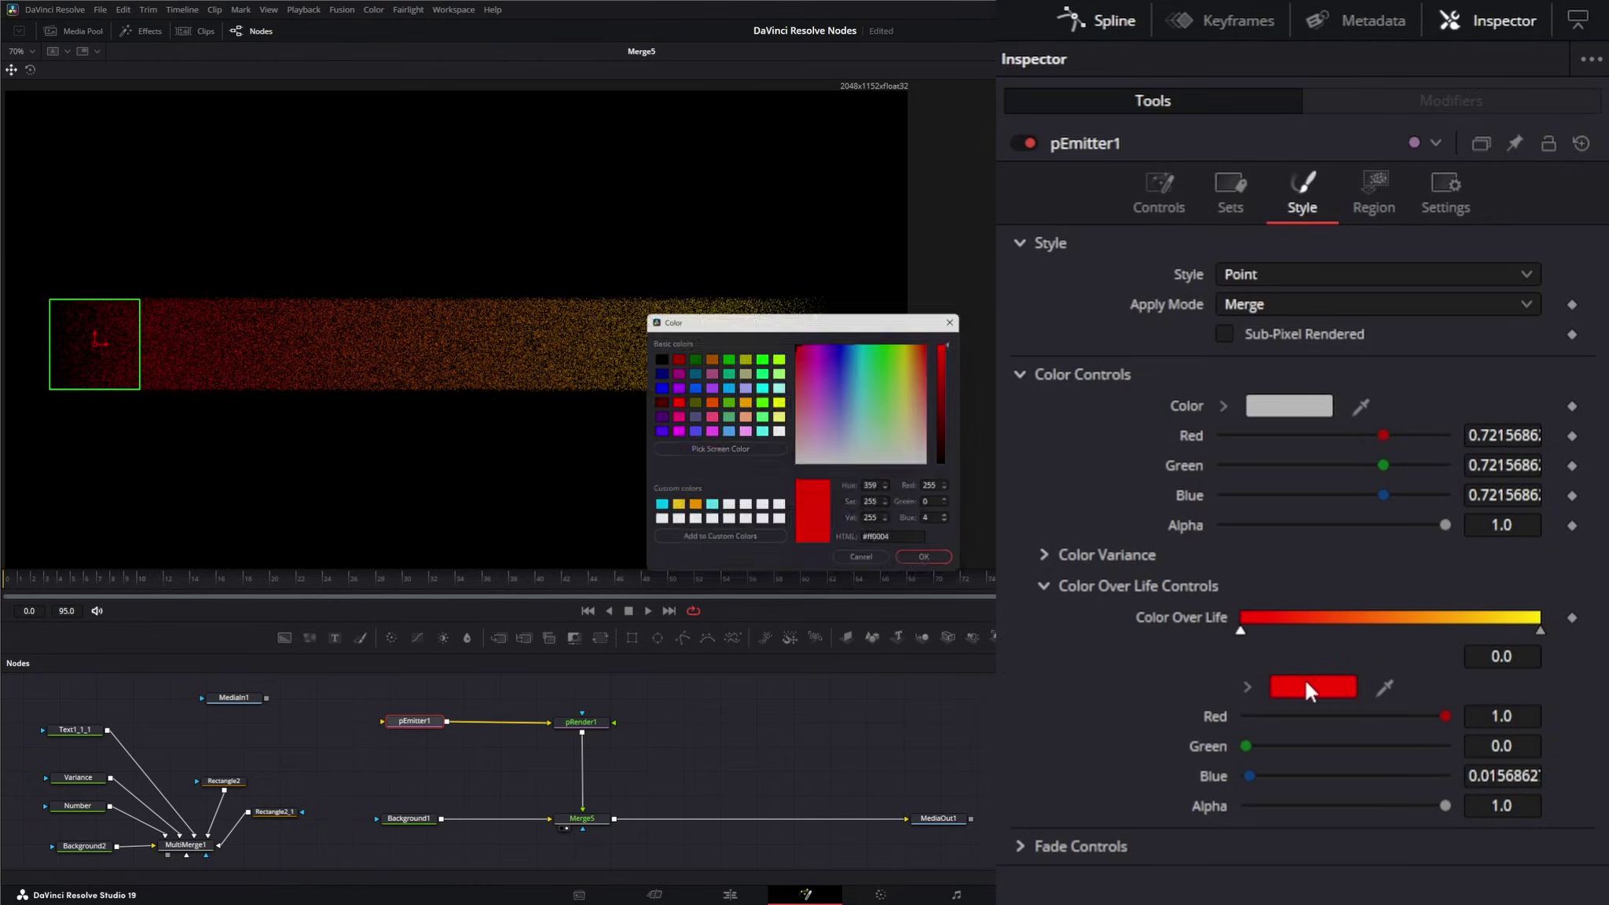
pyautogui.moveTo(804, 351)
pyautogui.mouseDown()
pyautogui.moveTo(828, 385)
pyautogui.moveTo(799, 389)
pyautogui.moveTo(815, 395)
pyautogui.moveTo(819, 366)
pyautogui.mouseUp()
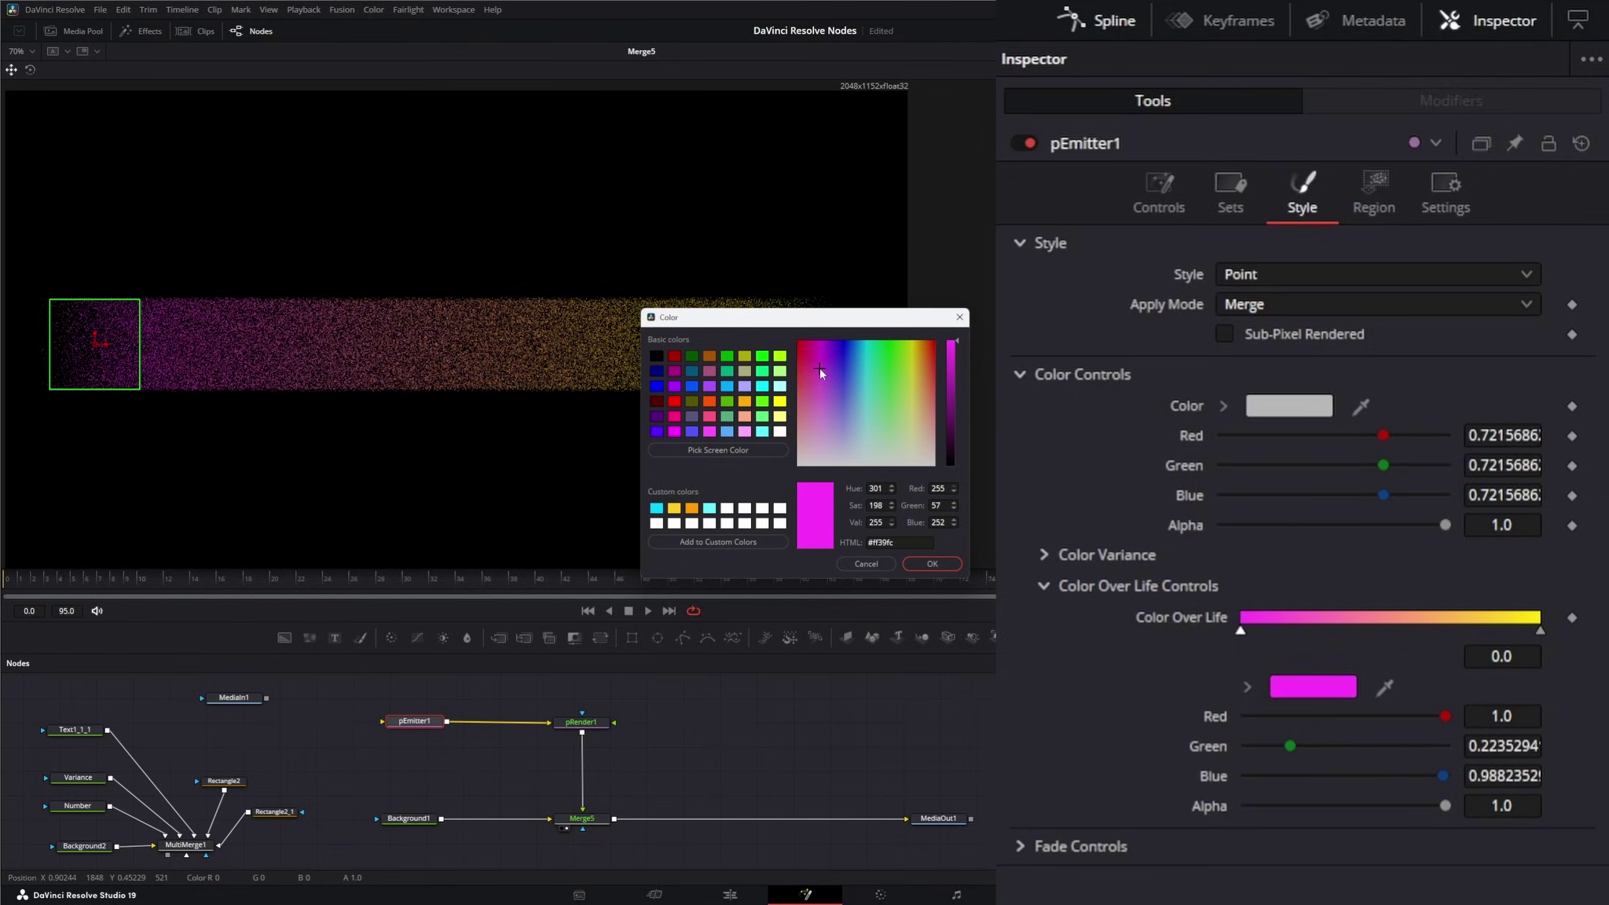
pyautogui.click(647, 611)
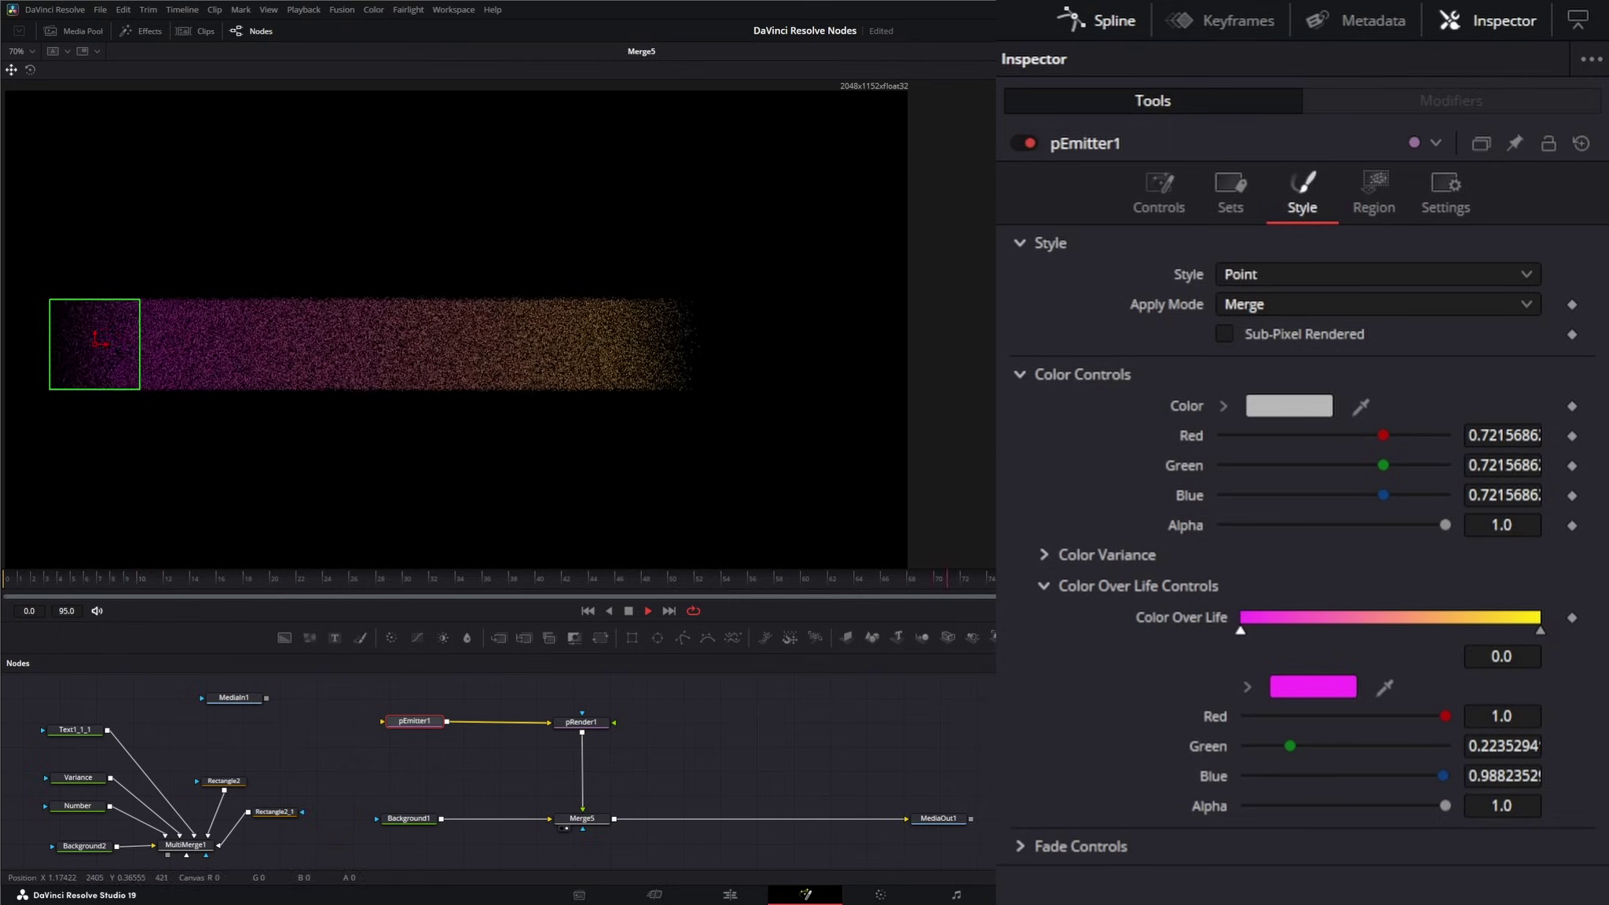
pyautogui.press('space')
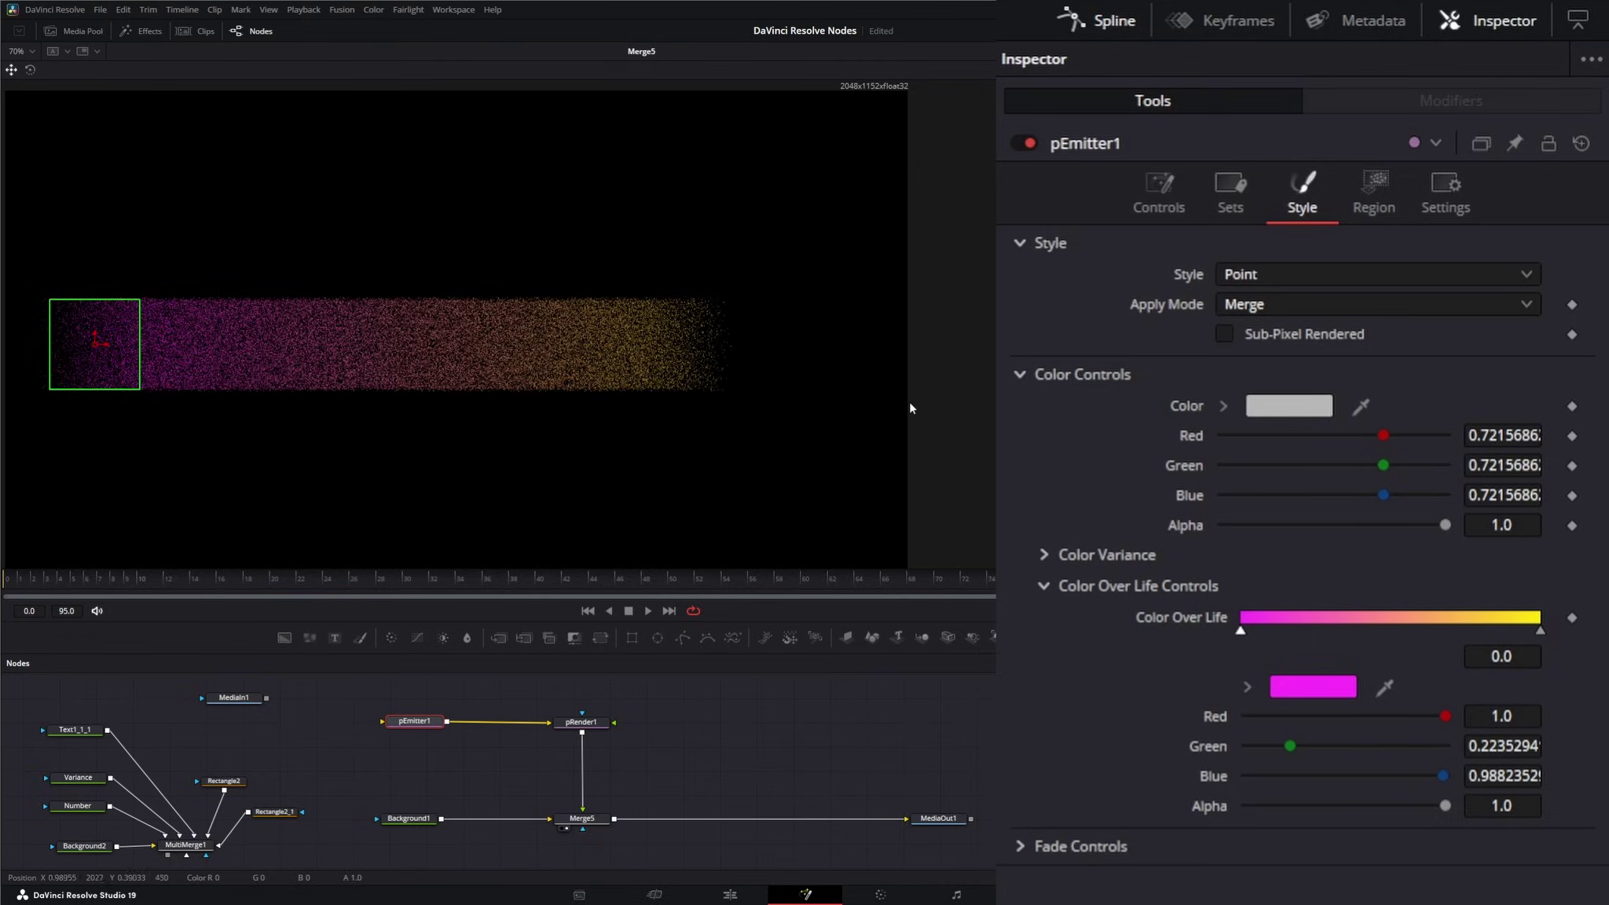
# - Set pEmitter1's Lifespan Variance to 5.5
pyautogui.click(1235, 186)
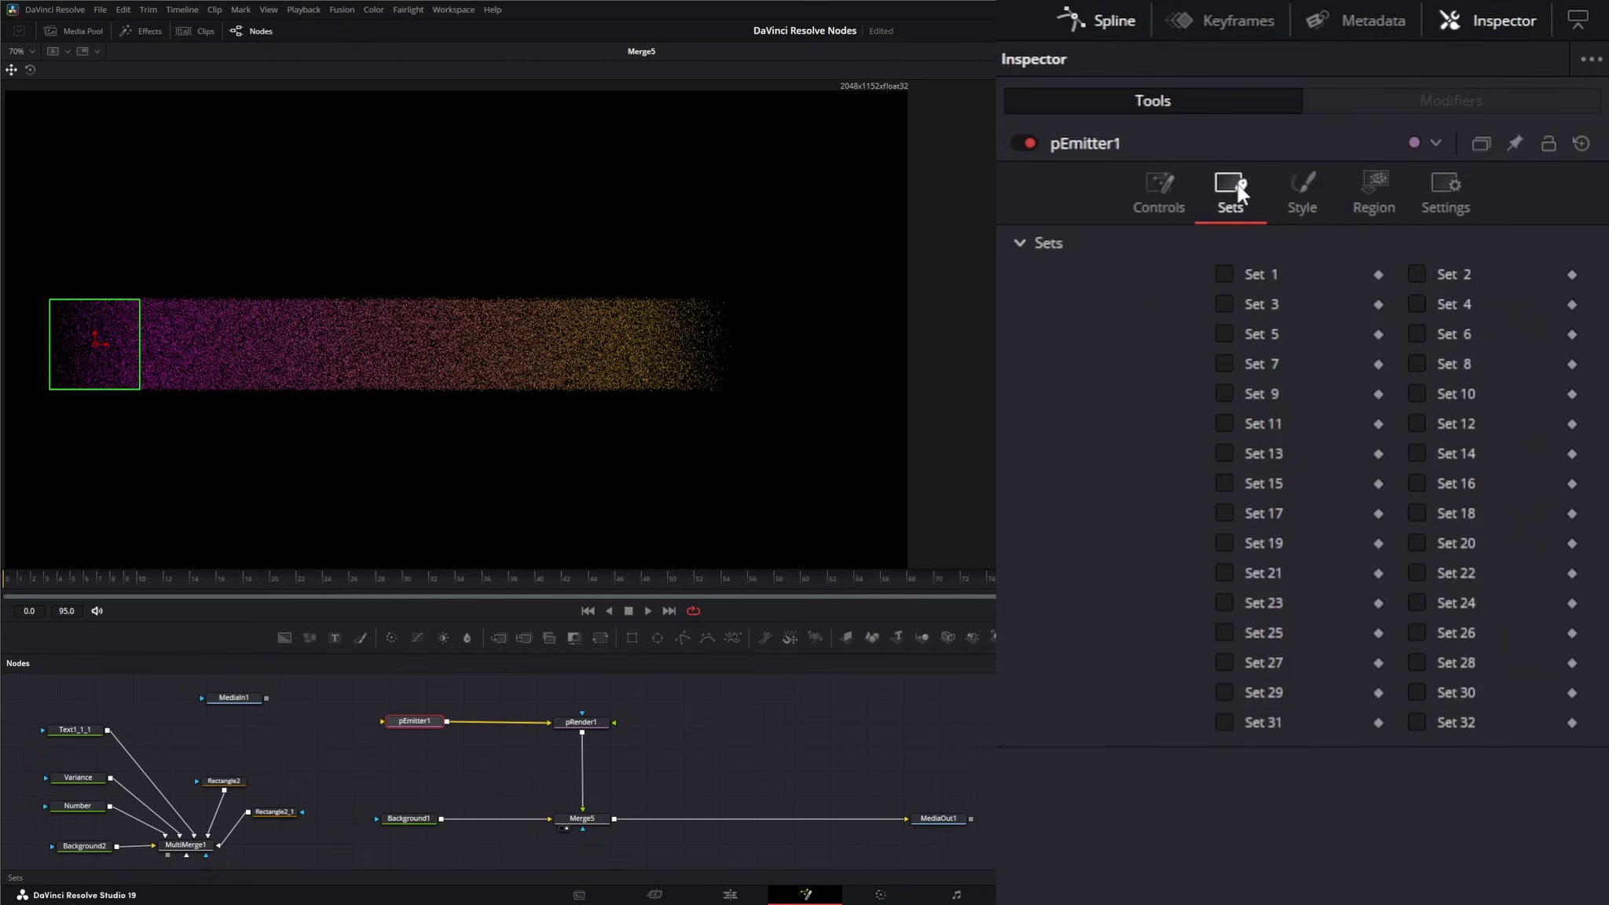
pyautogui.click(1163, 195)
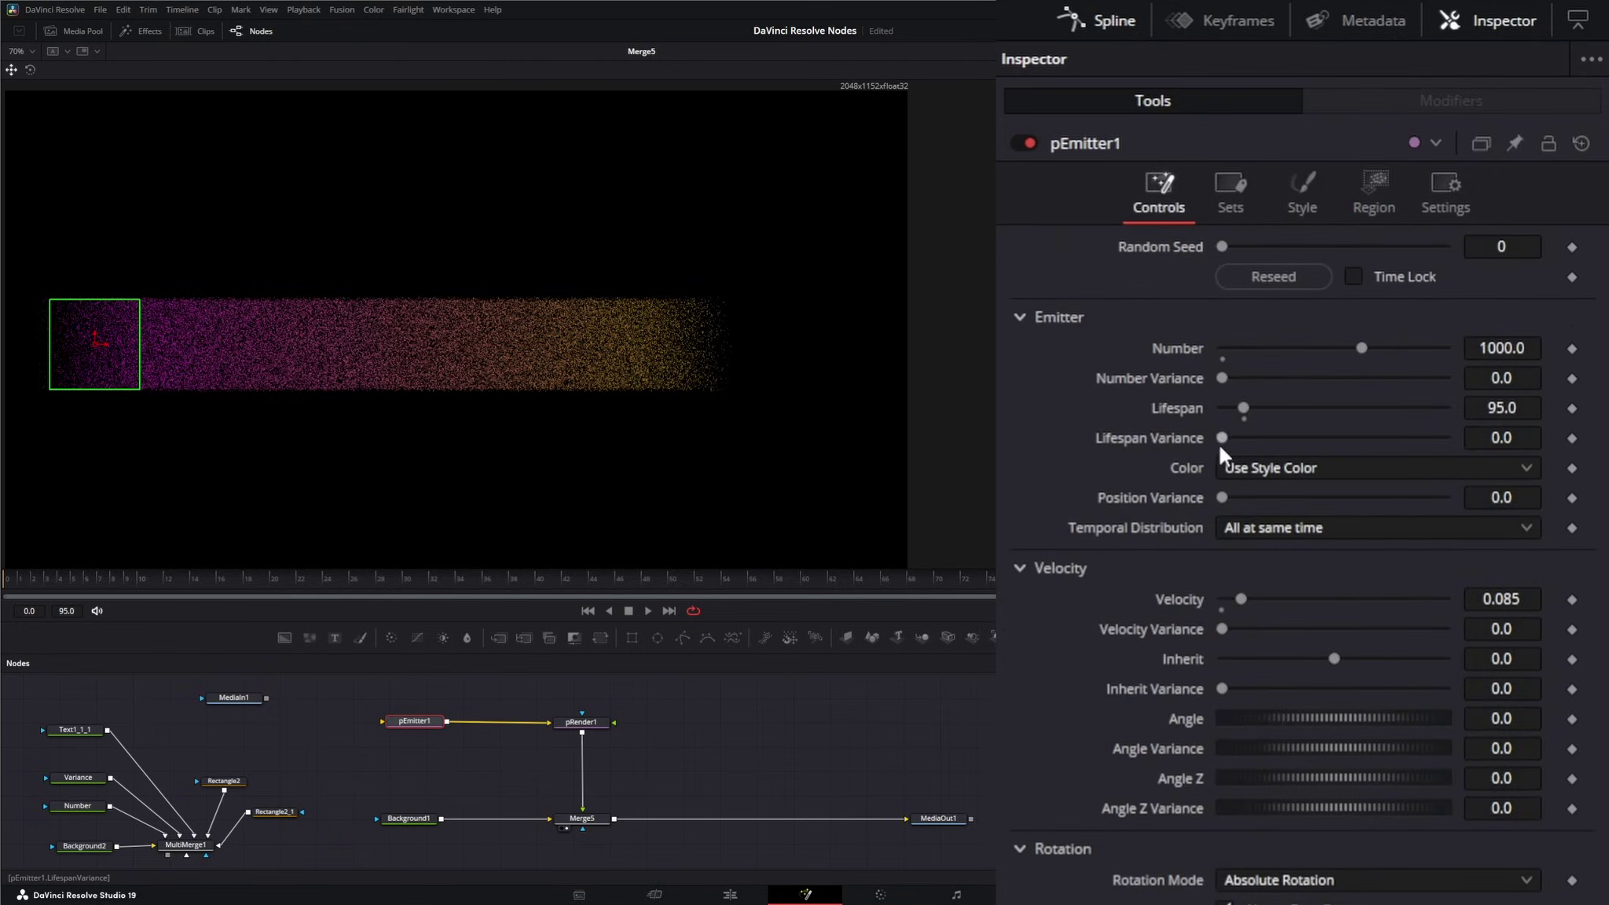
pyautogui.moveTo(1221, 440); pyautogui.dragTo(1224, 440)
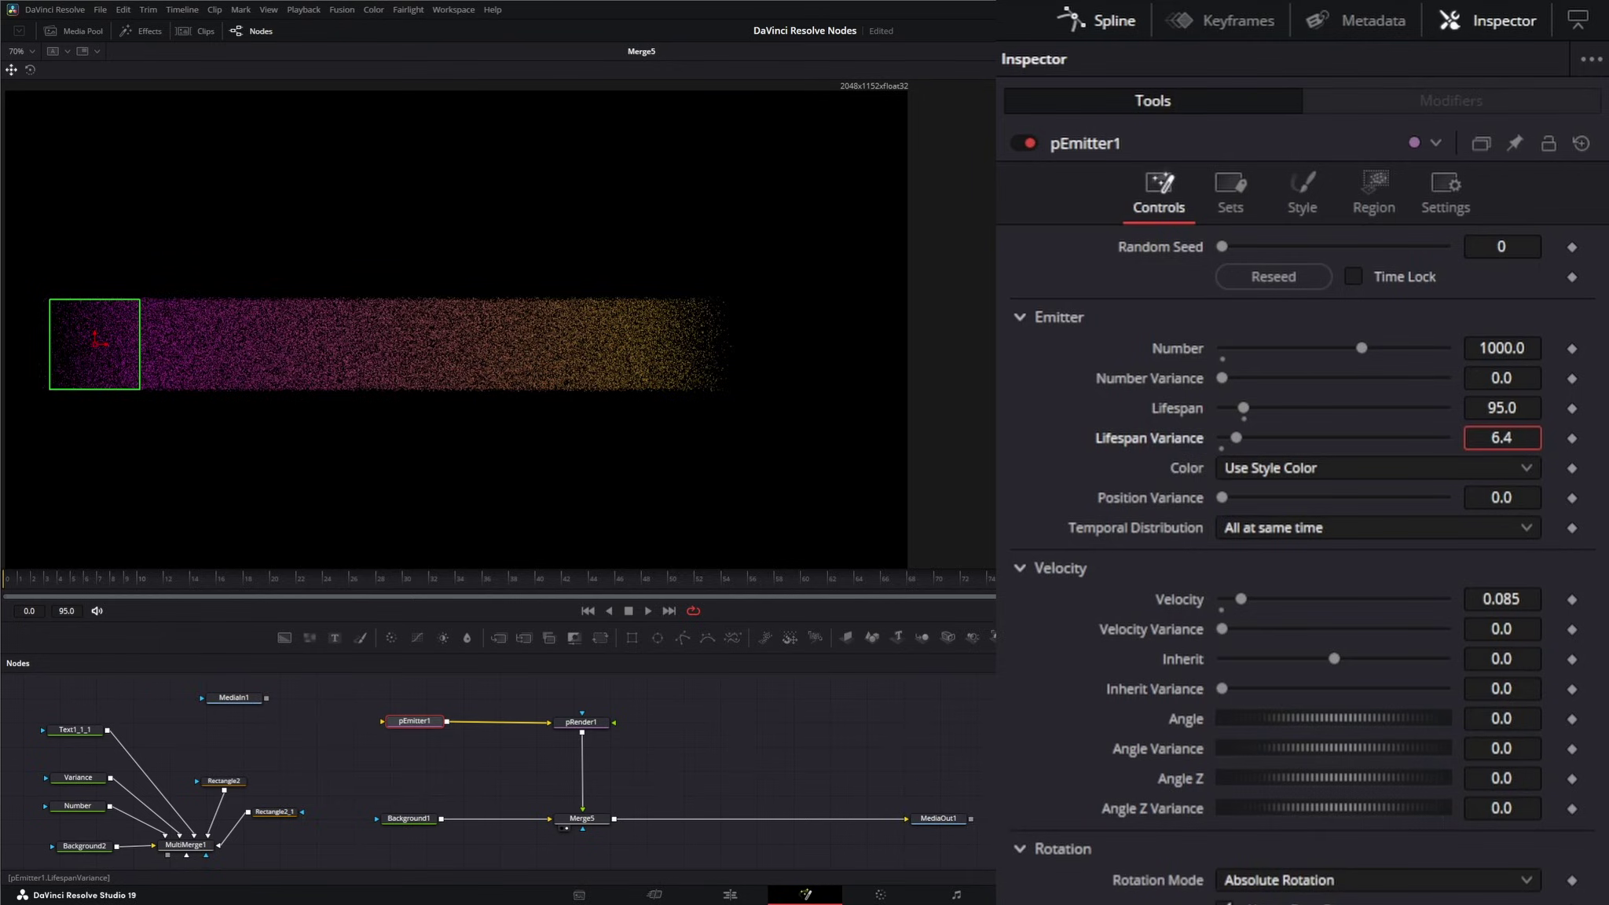
pyautogui.moveTo(1236, 438); pyautogui.dragTo(1233, 437)
# - Set pEmitter1's Velocity Variance to 0.07 and Angle Variance to 21.8, and preview the animation
pyautogui.moveTo(1509, 632)
pyautogui.mouseDown()
pyautogui.moveTo(1571, 632)
pyautogui.moveTo(1505, 631)
pyautogui.mouseUp()
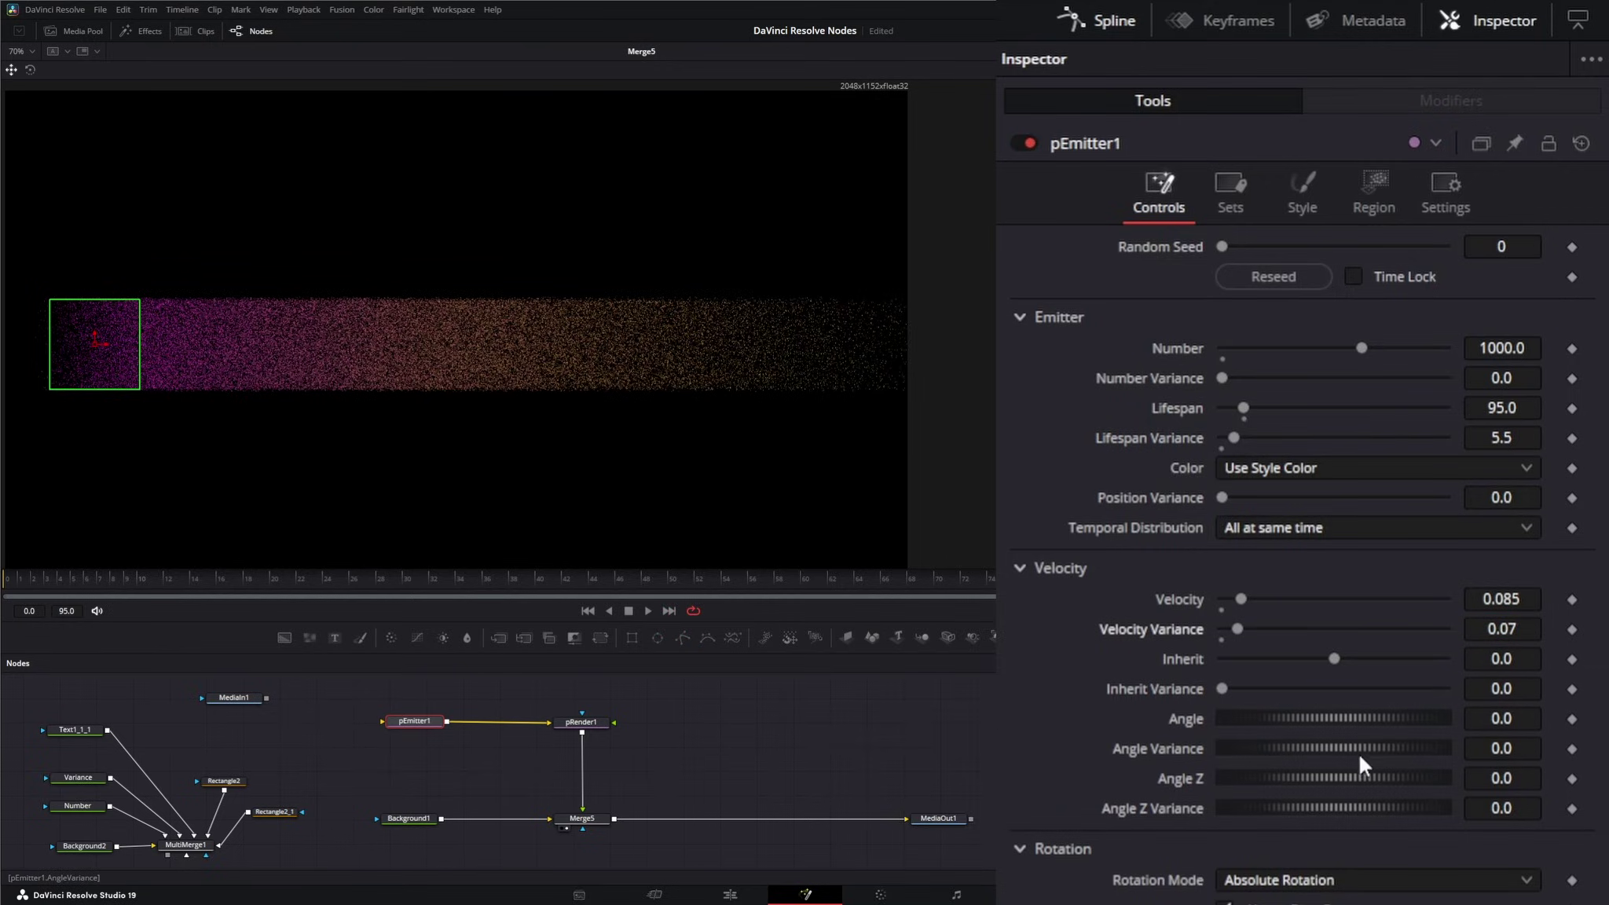
pyautogui.moveTo(1353, 740); pyautogui.dragTo(1366, 740)
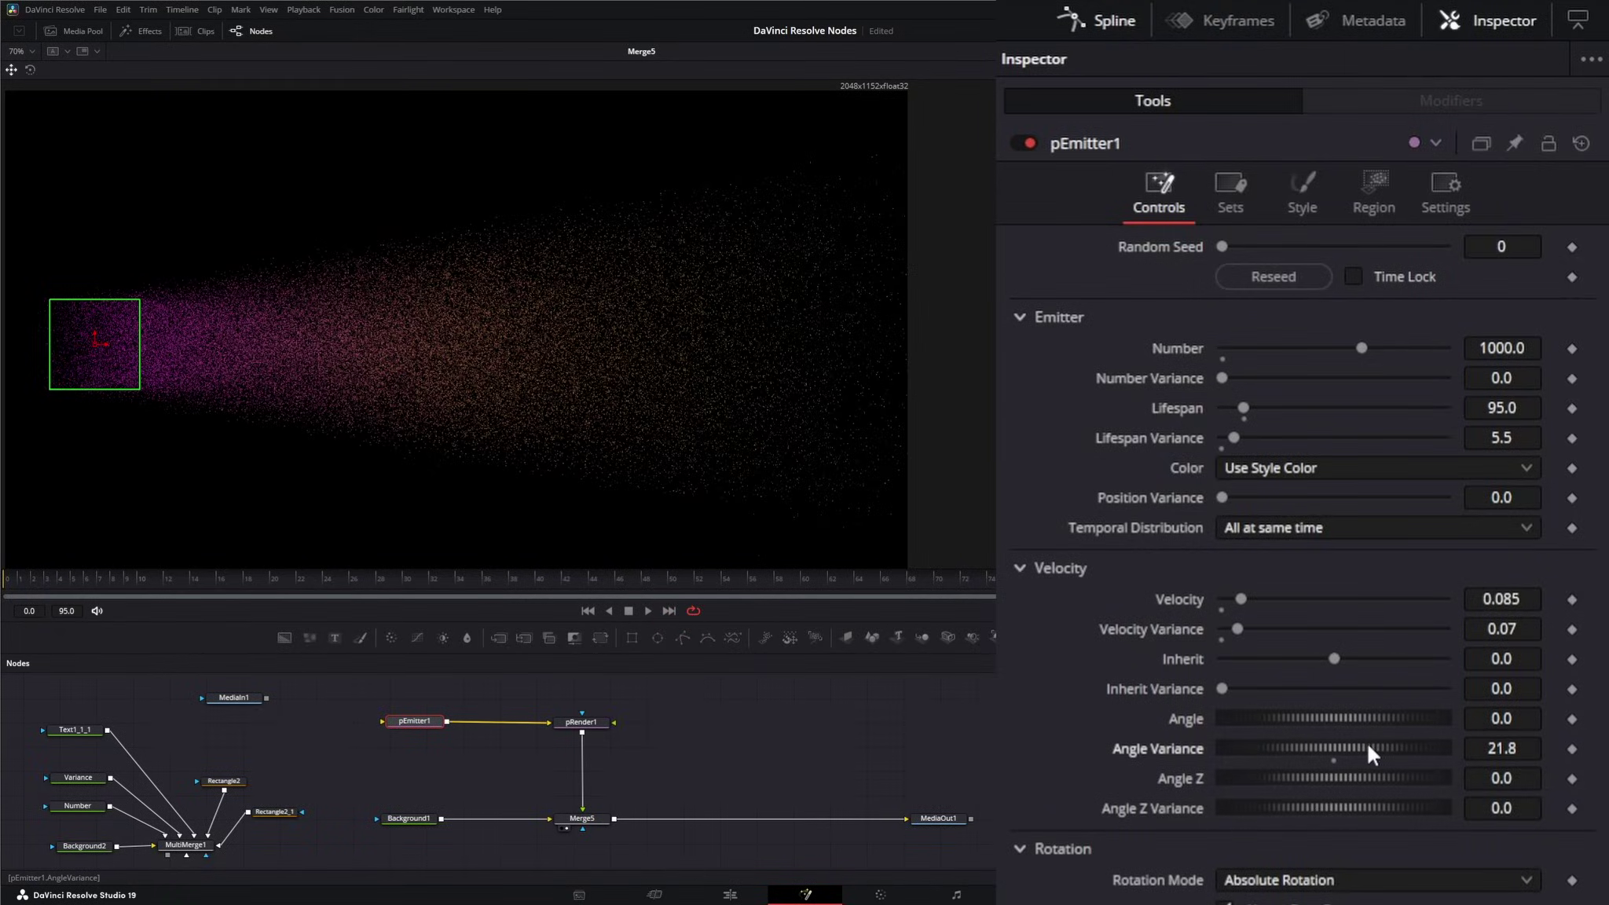
pyautogui.click(649, 611)
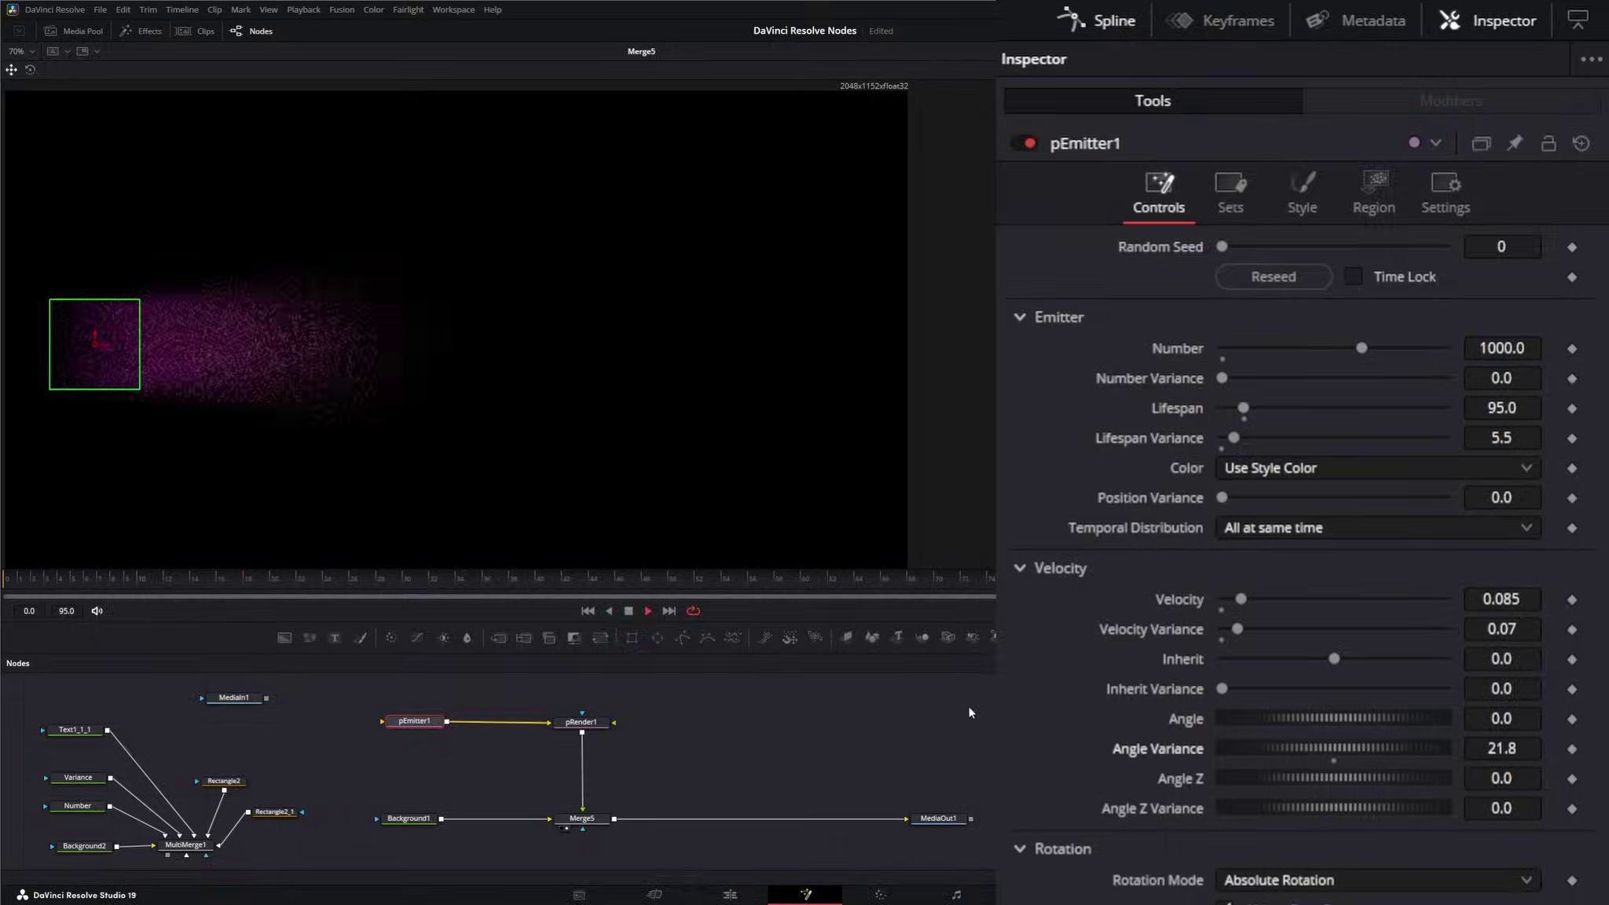
pyautogui.click(628, 611)
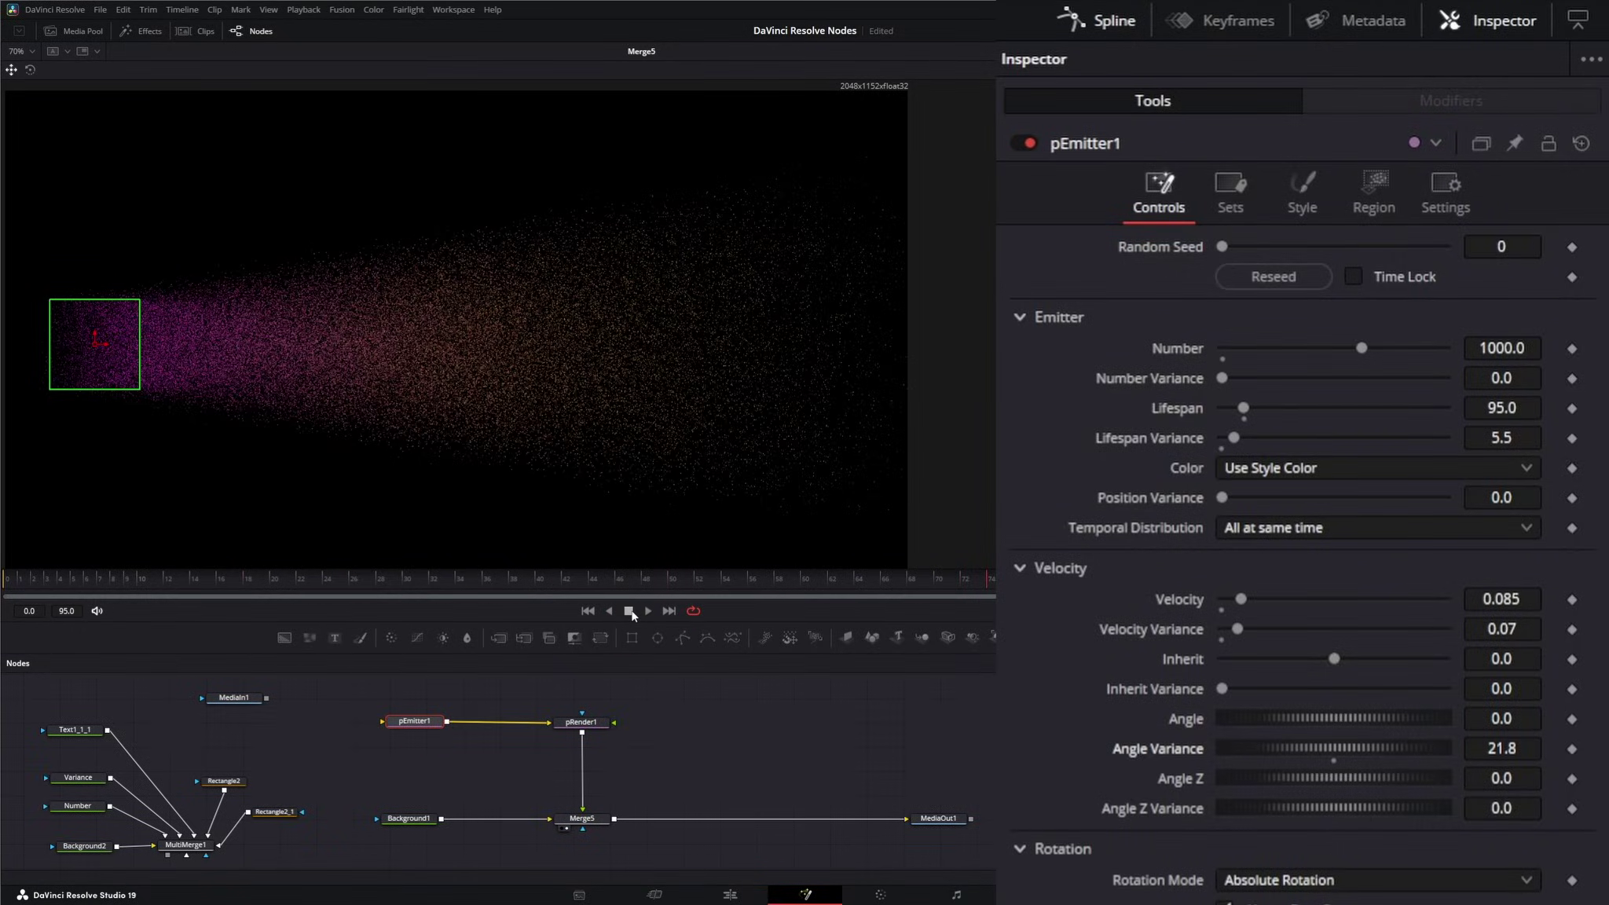
# - Keyframe the X Rotation of pEmitter1's cube region from 0 at the first frame to 400 at the last, and play the animation
pyautogui.click(1375, 187)
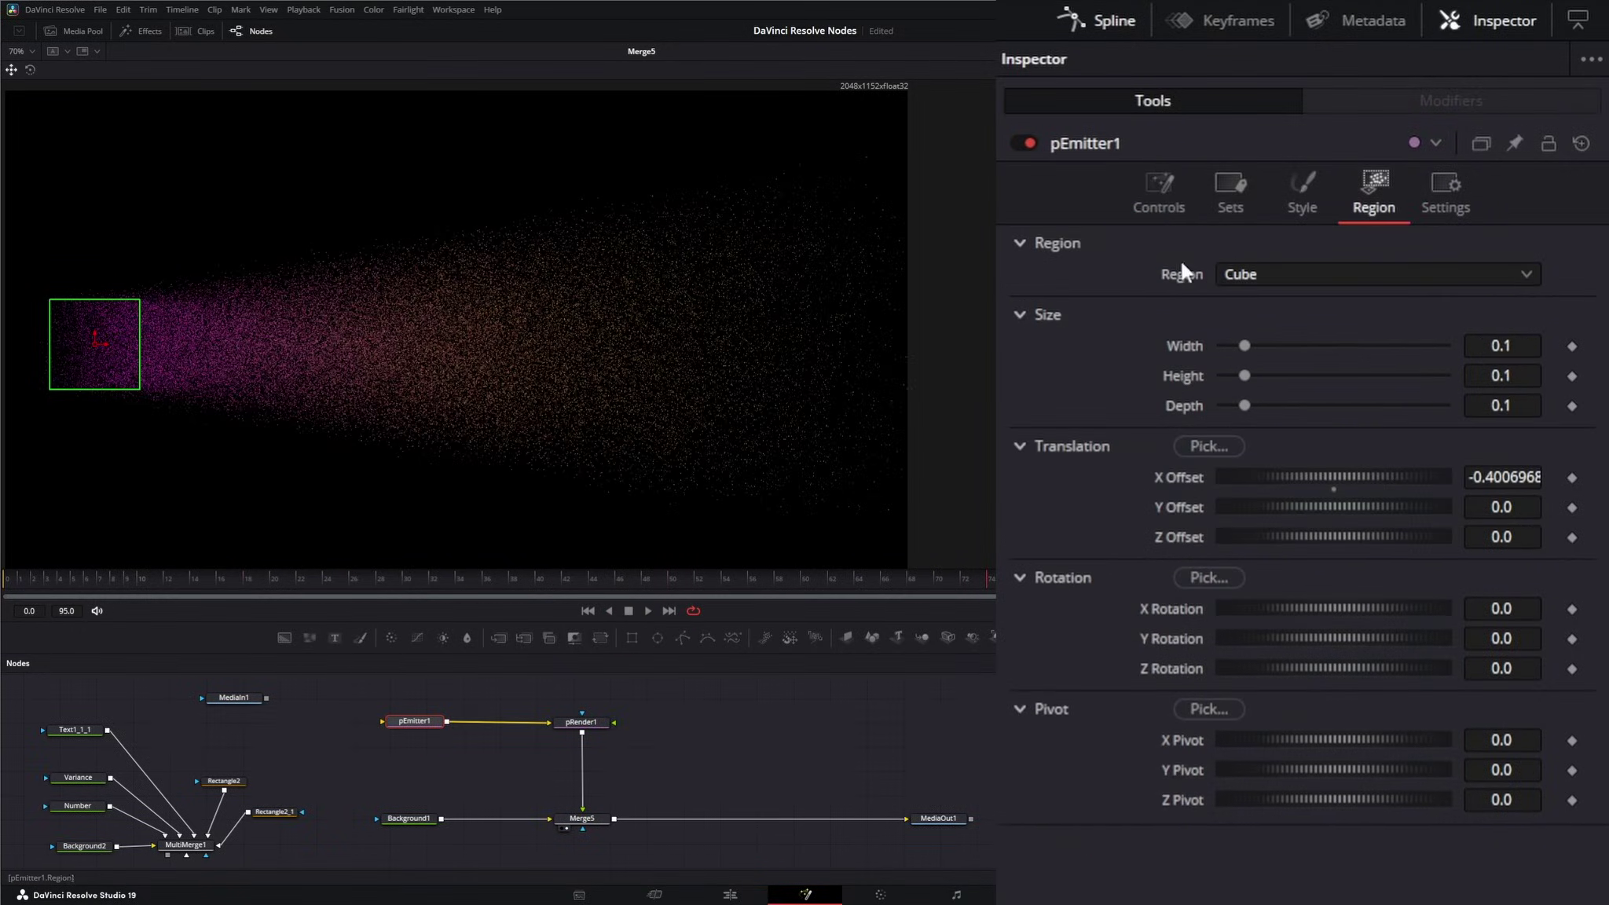
pyautogui.click(586, 612)
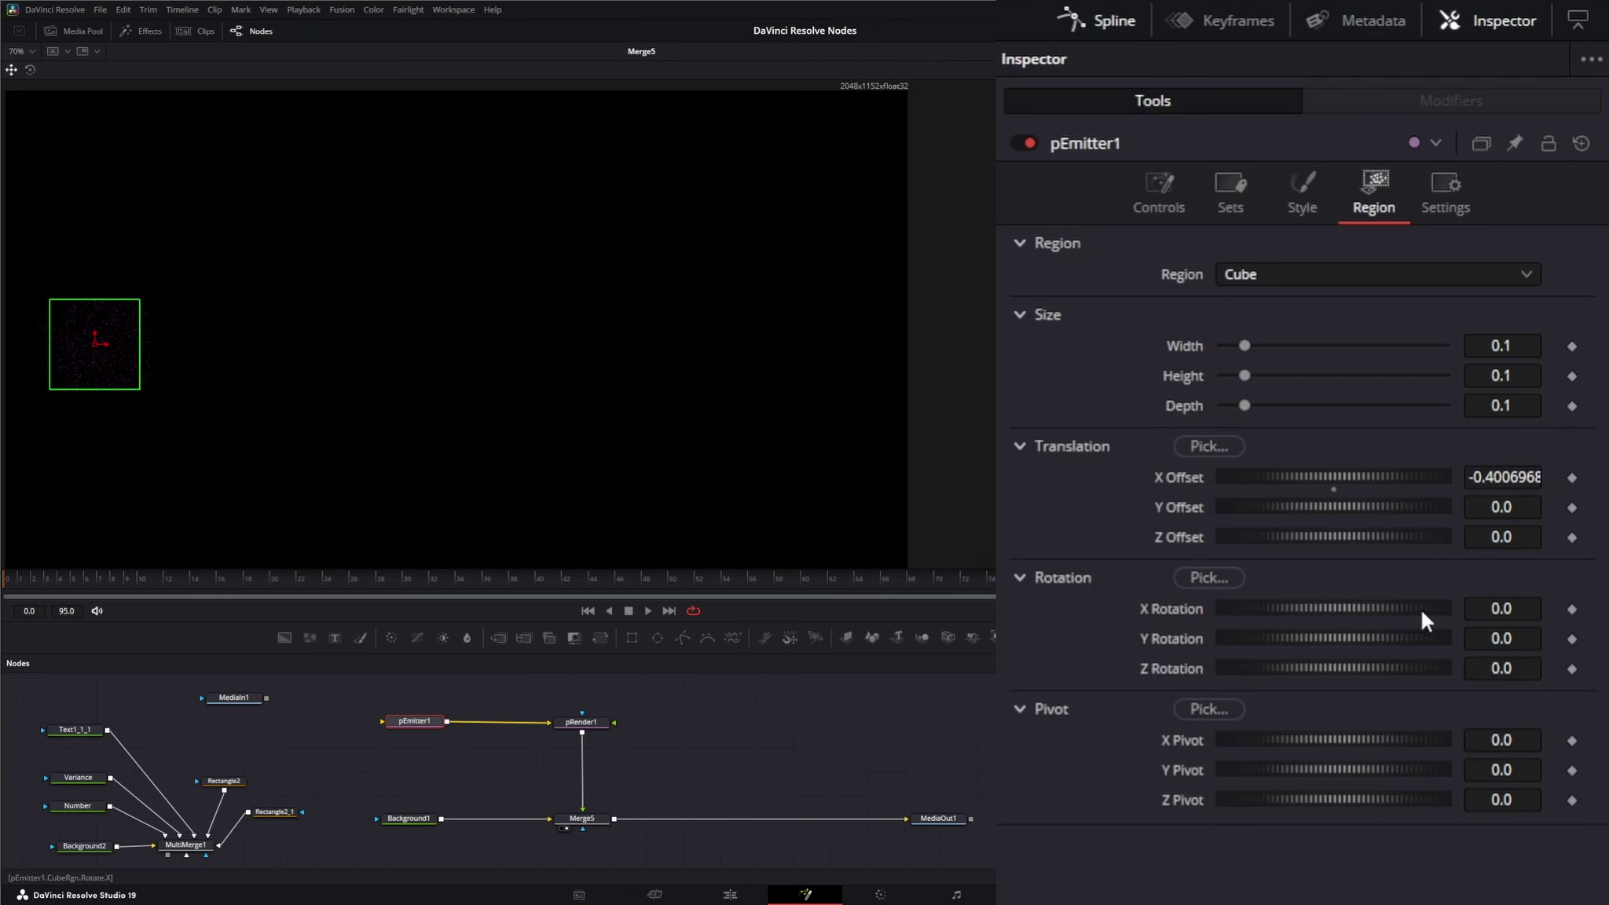
pyautogui.click(1572, 609)
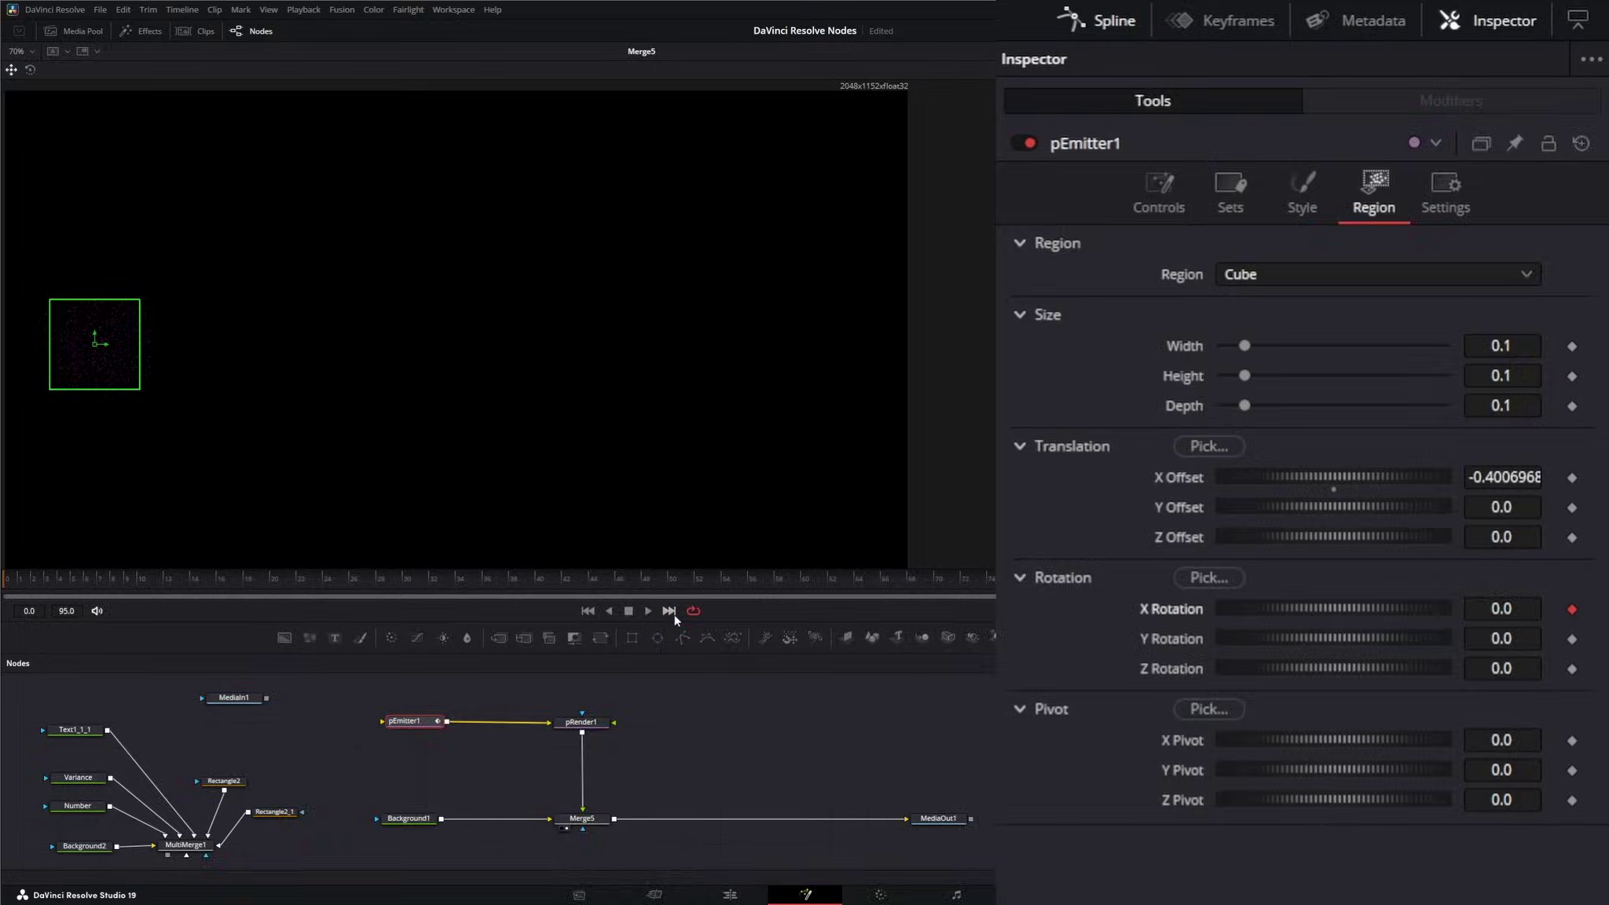
pyautogui.click(669, 611)
pyautogui.click(1503, 609)
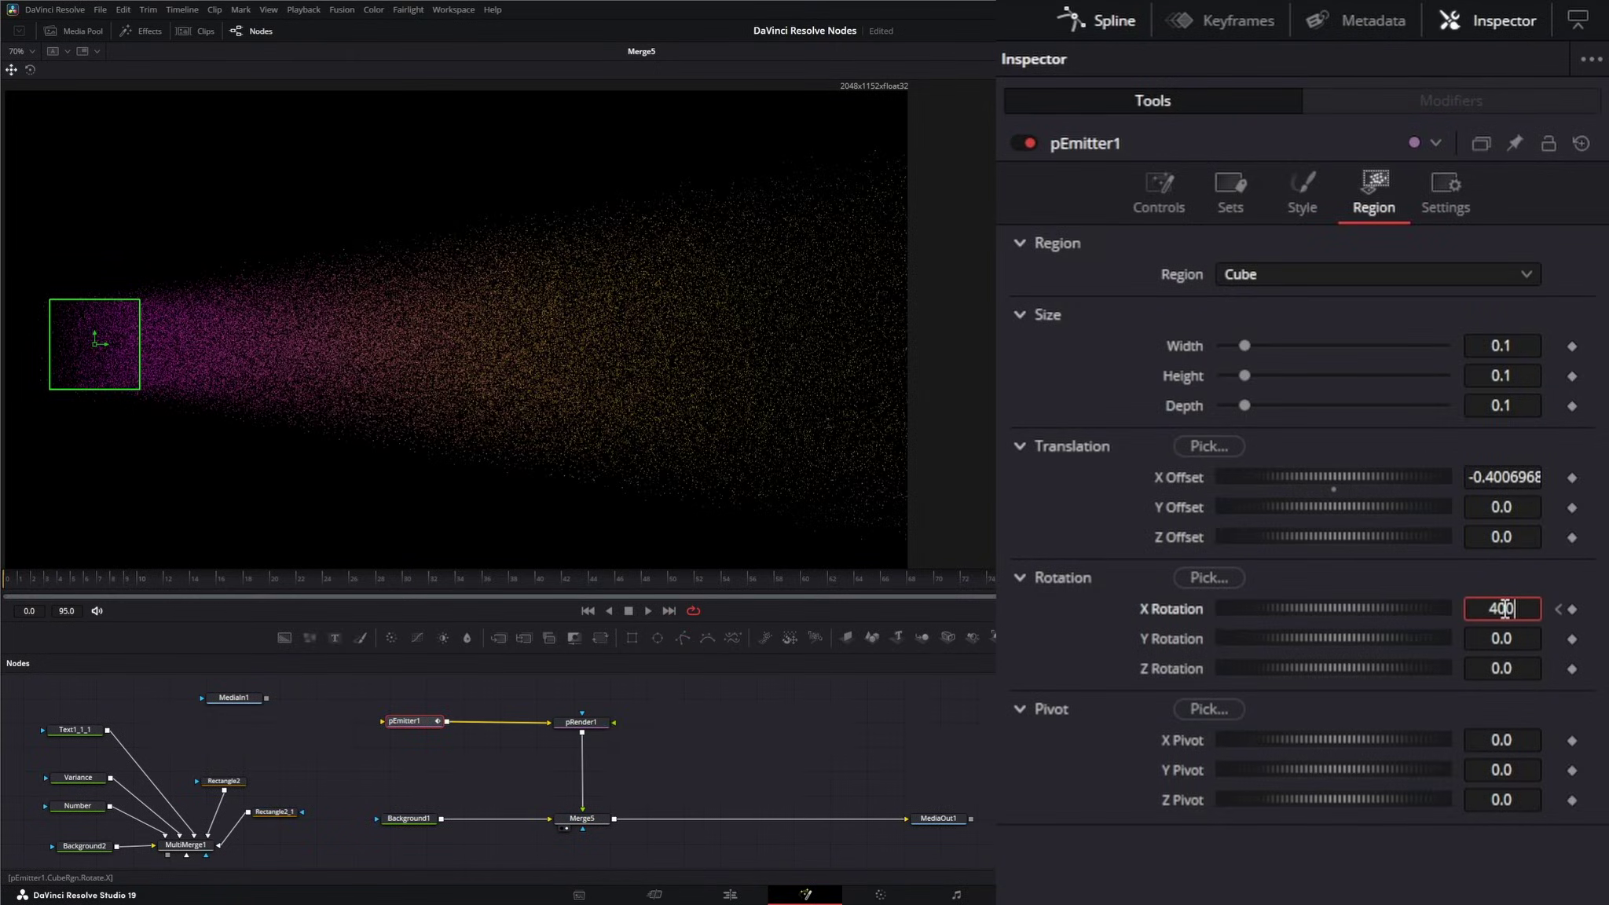
pyautogui.press('Tab')
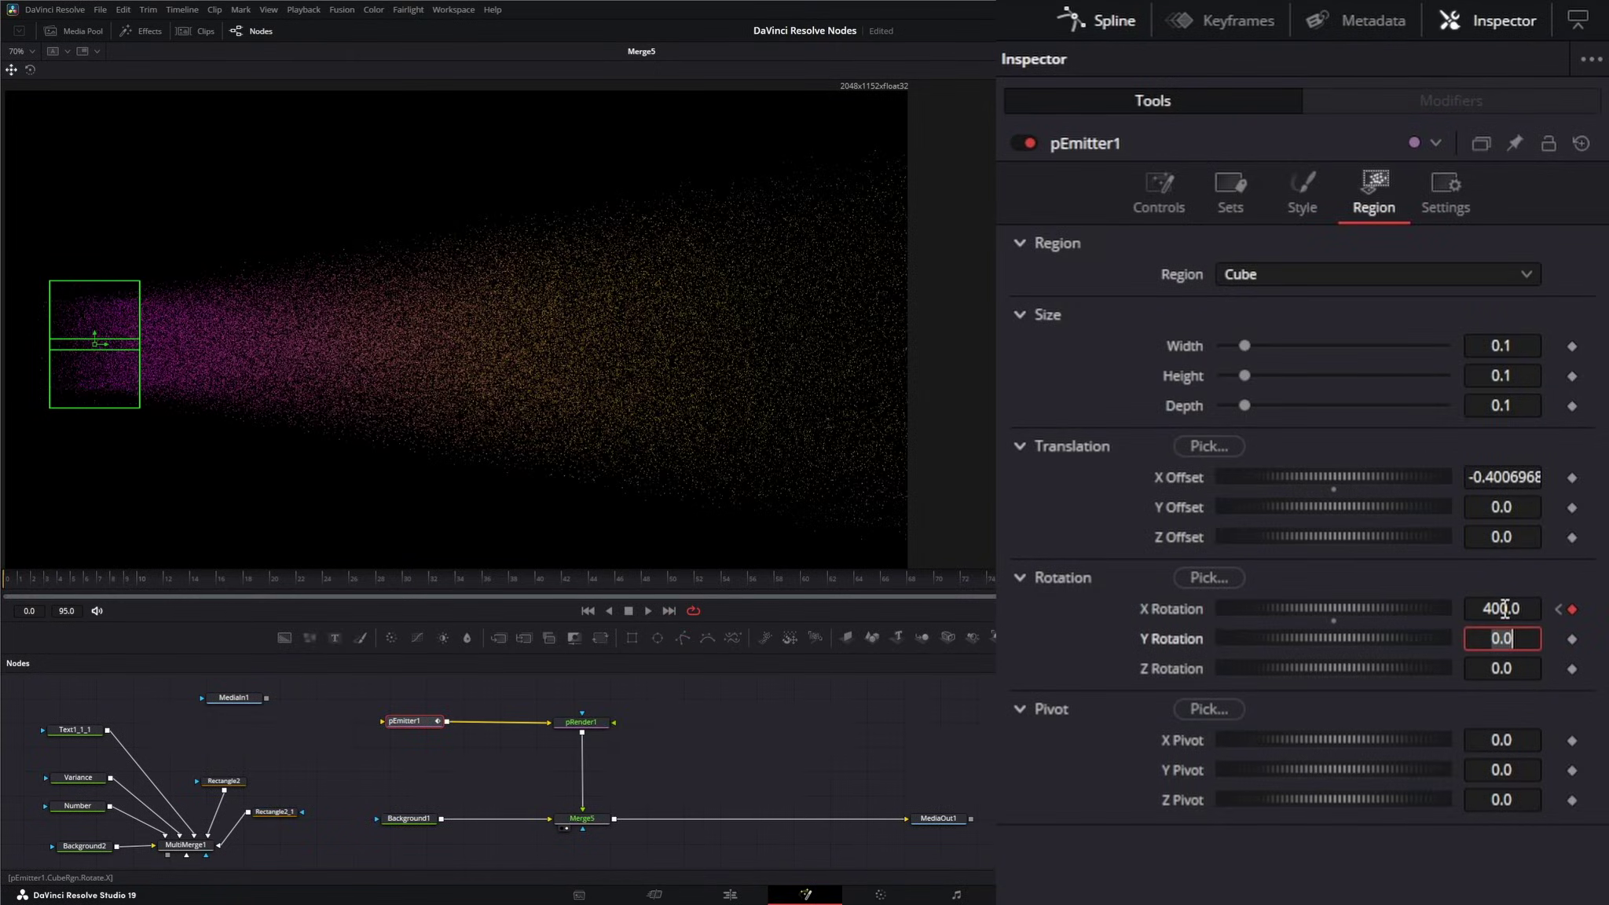
pyautogui.click(587, 611)
pyautogui.click(649, 611)
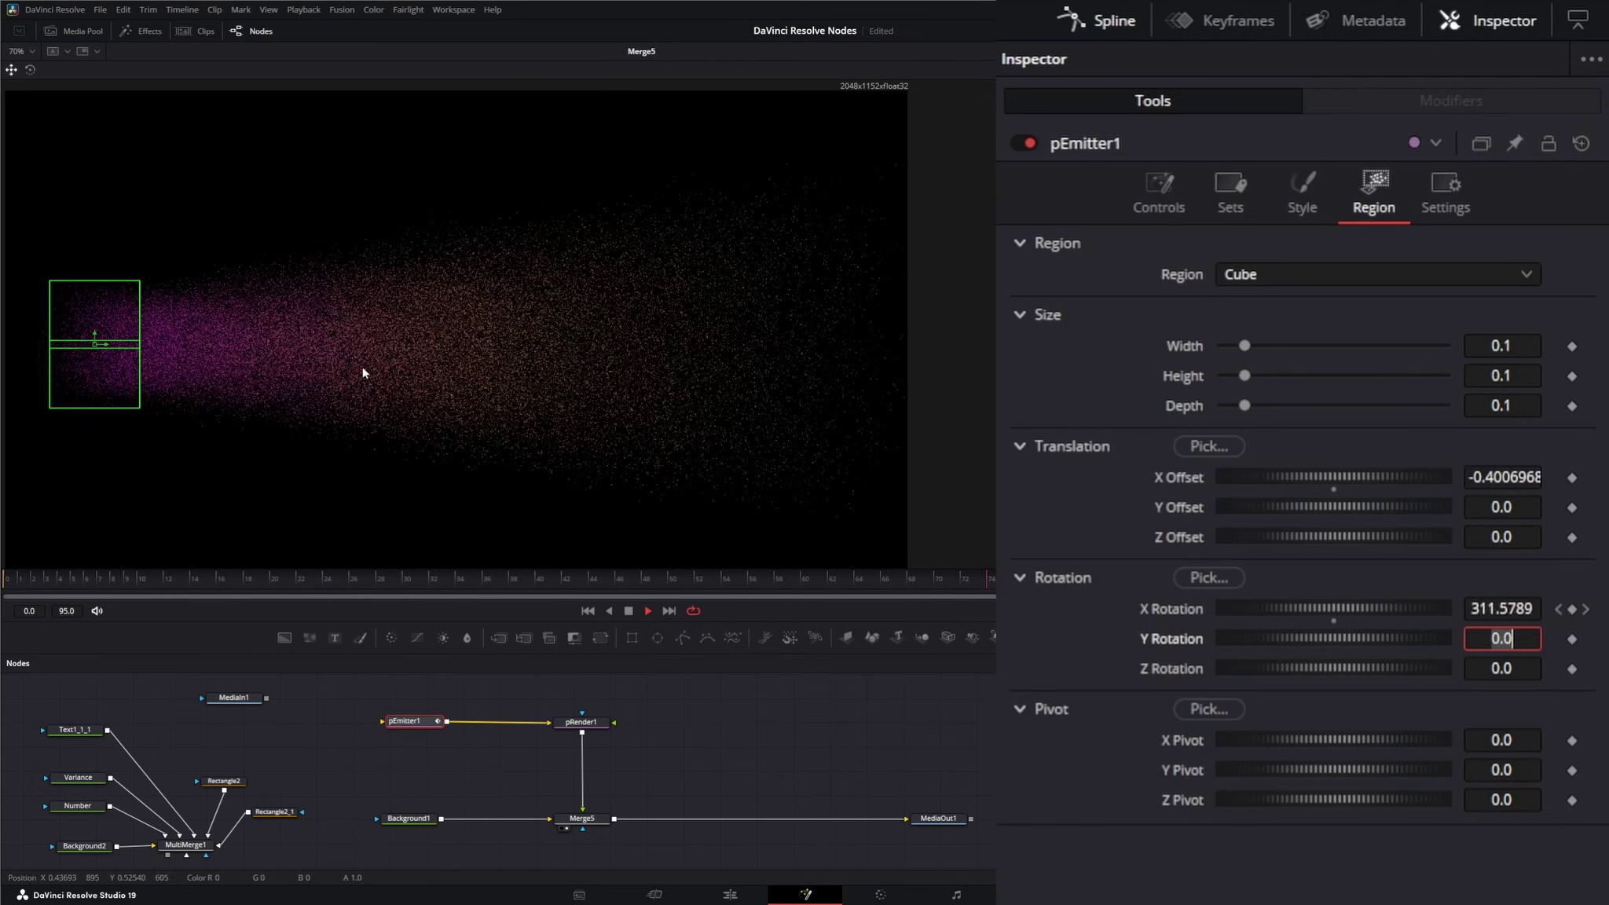
# - Set pEmitter1's velocity Inherit to 0.88 while the animation plays, and stop playback
pyautogui.click(1161, 184)
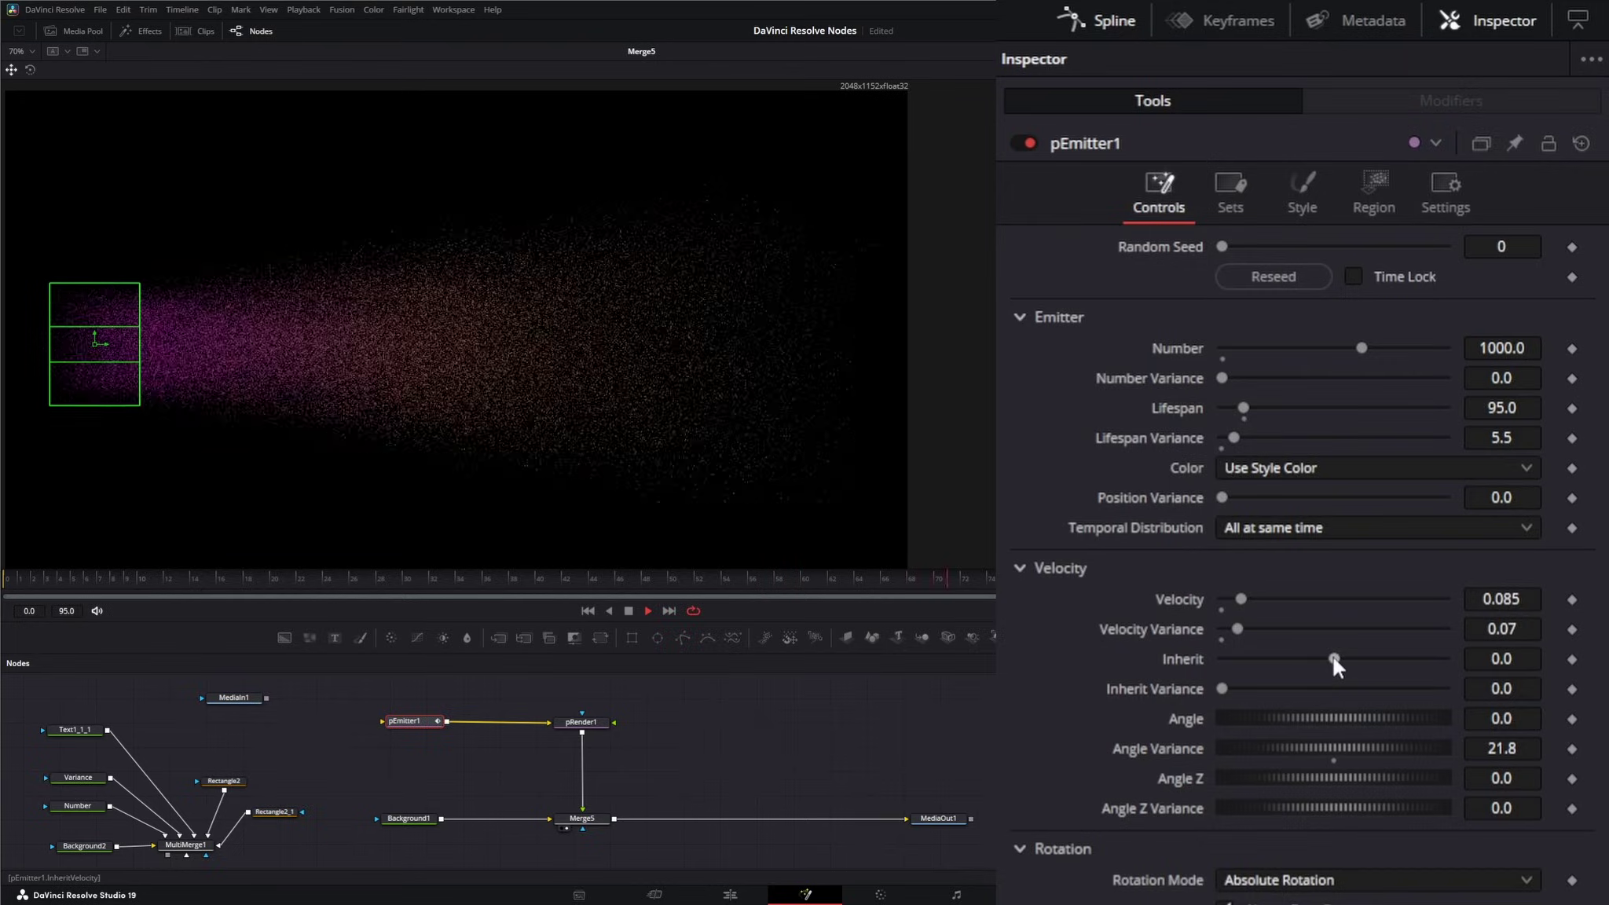
pyautogui.moveTo(1331, 654); pyautogui.dragTo(1382, 656)
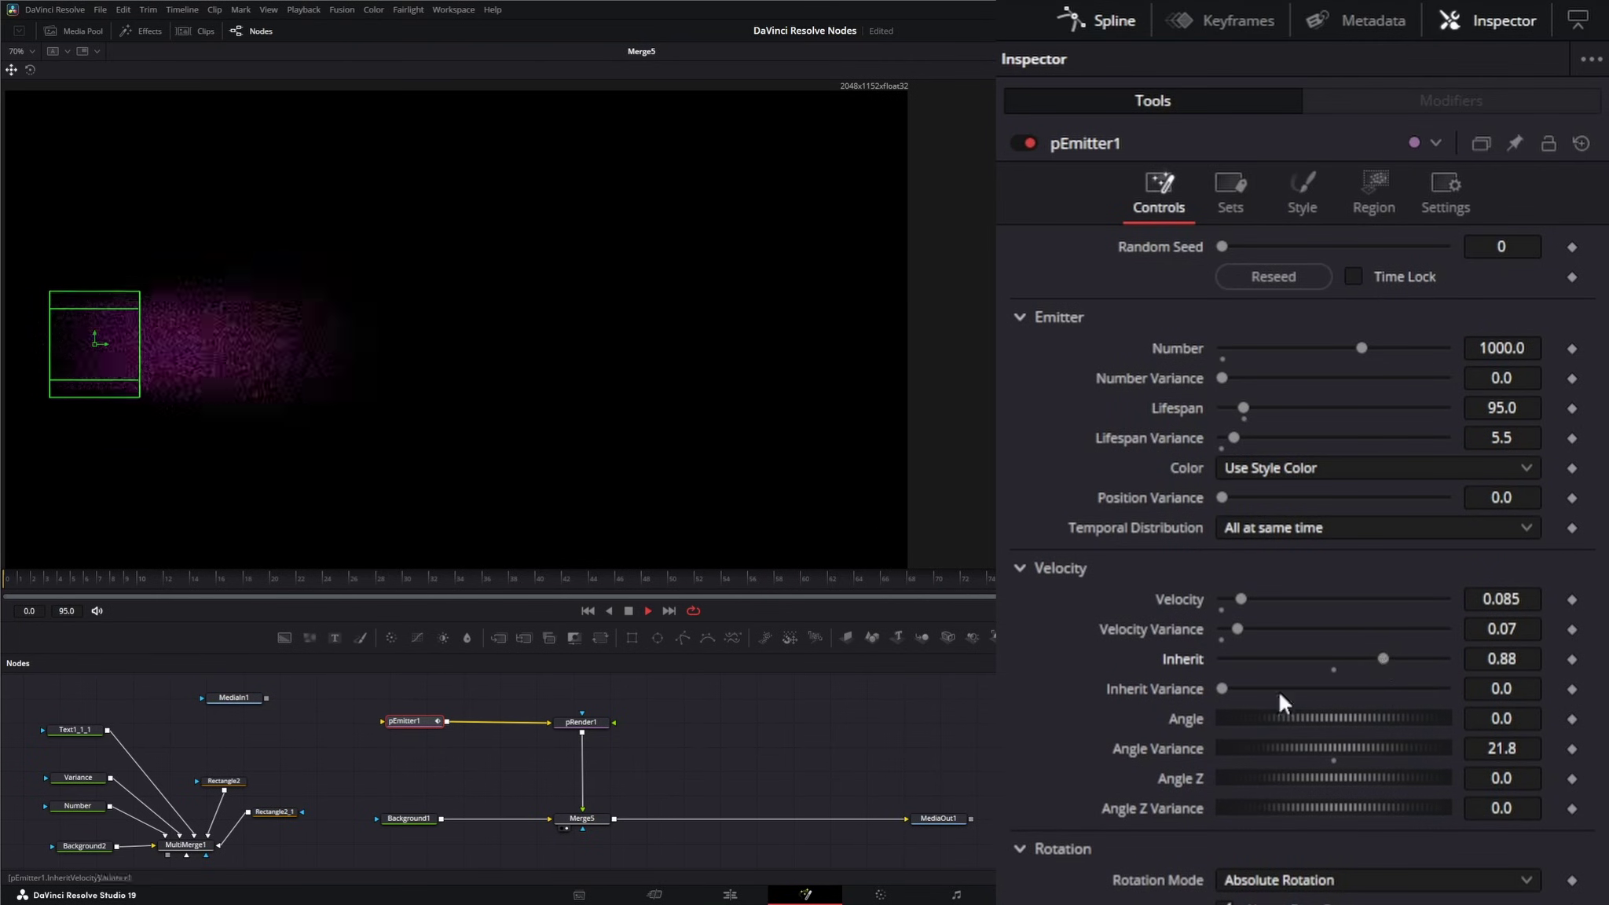
pyautogui.click(629, 611)
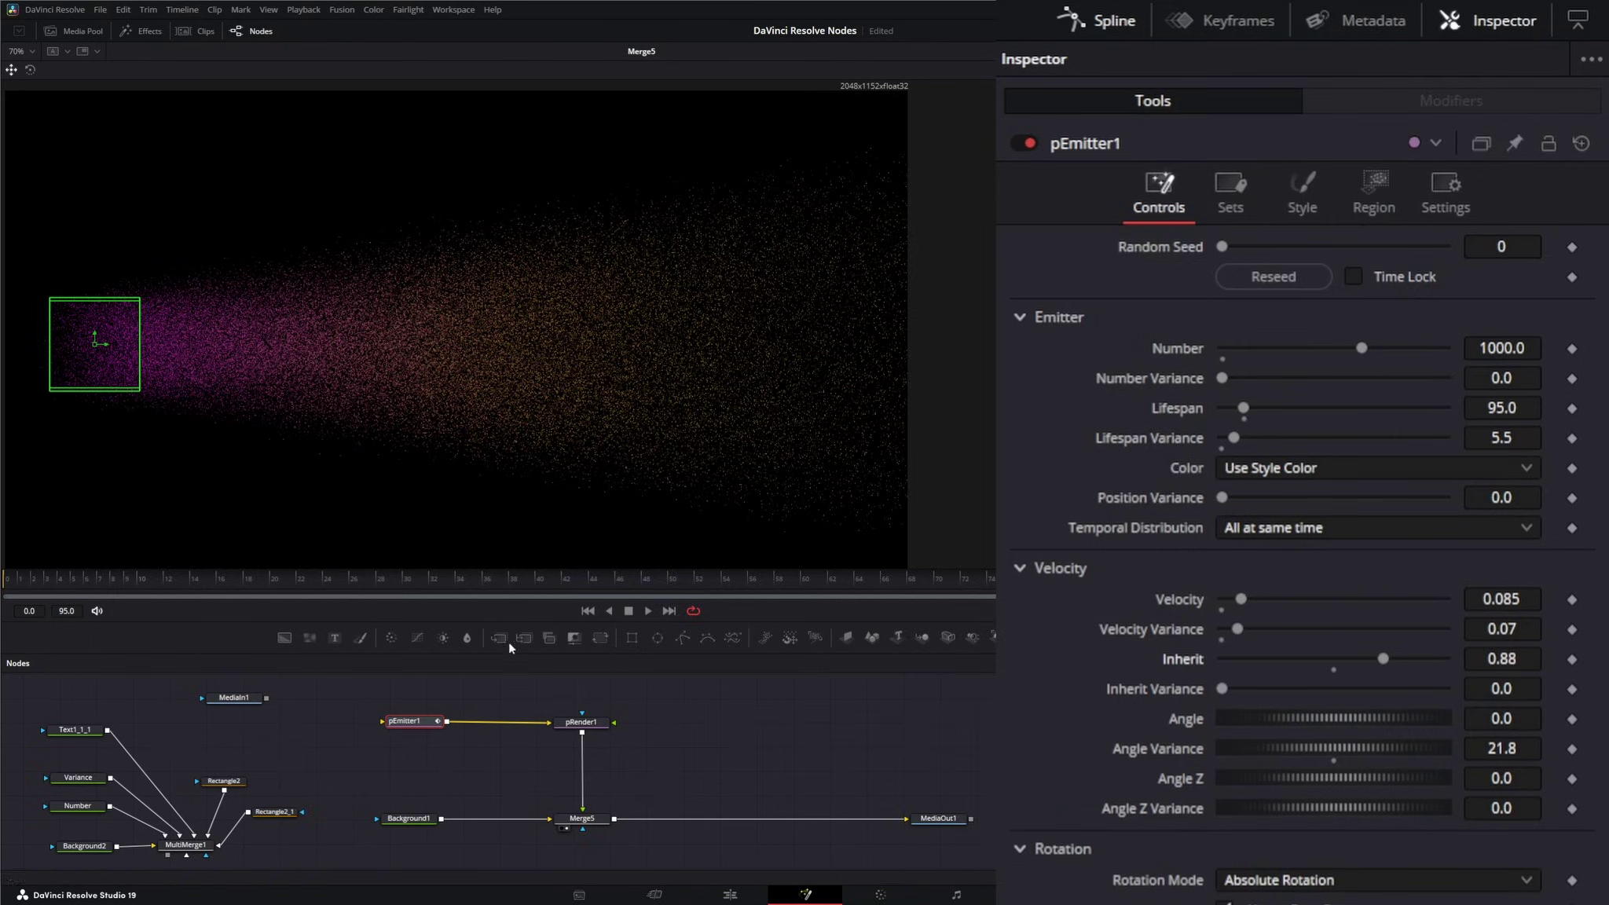
# - Try pRender1 with Blur 0.5 and Glow 0.717 during playback, and reset both values to 0.0
pyautogui.click(581, 721)
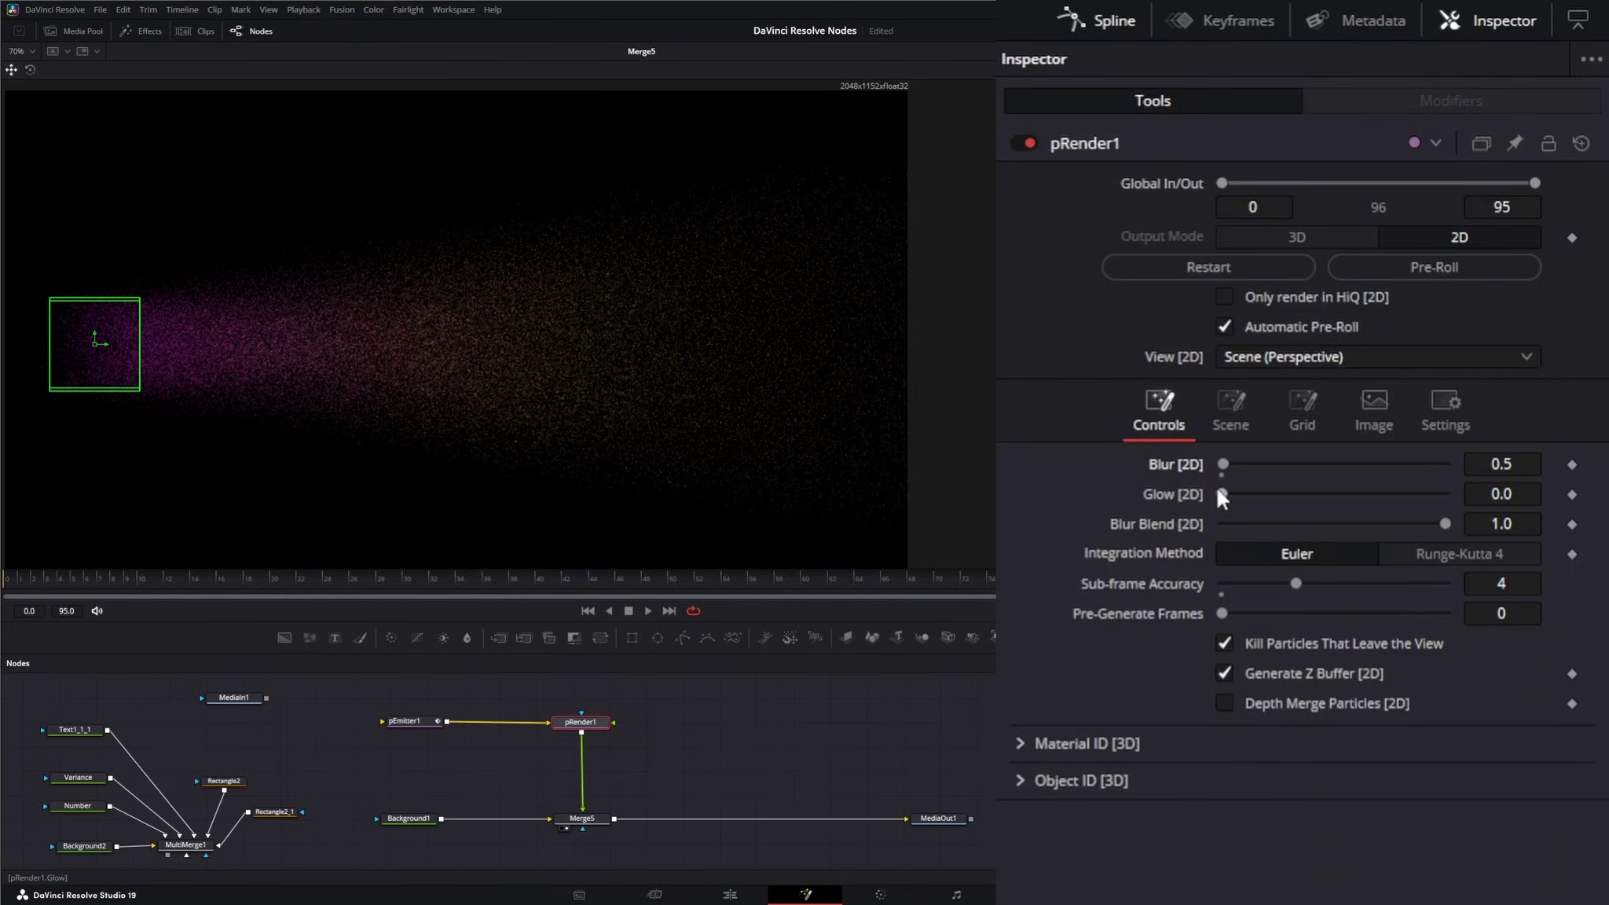
pyautogui.moveTo(1219, 493); pyautogui.dragTo(1380, 490)
pyautogui.click(649, 611)
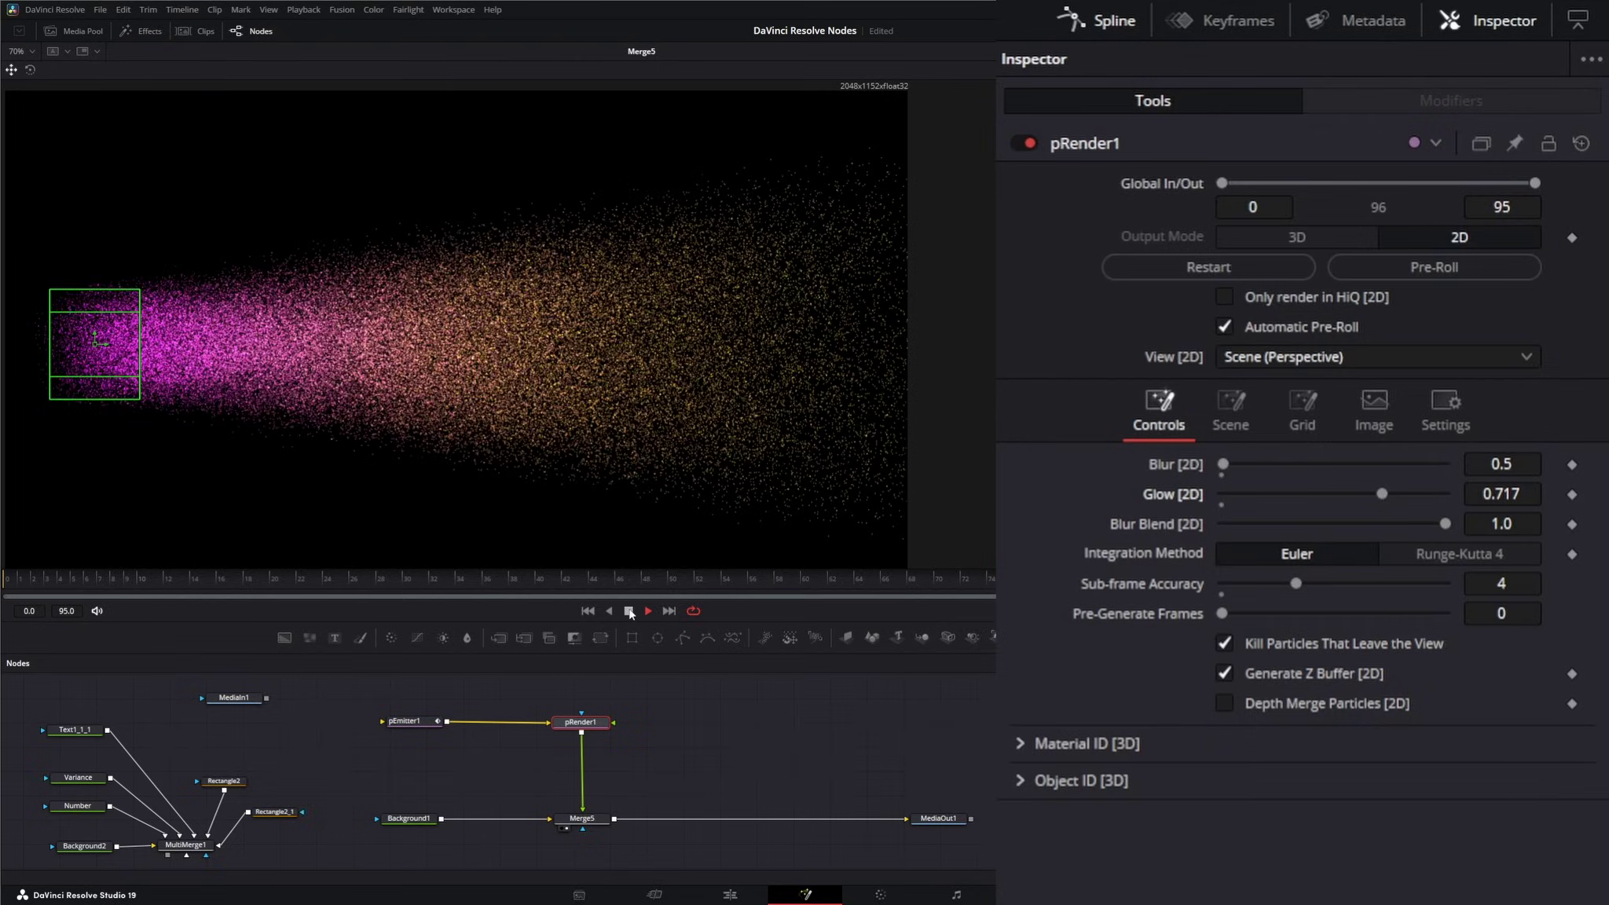
pyautogui.click(629, 611)
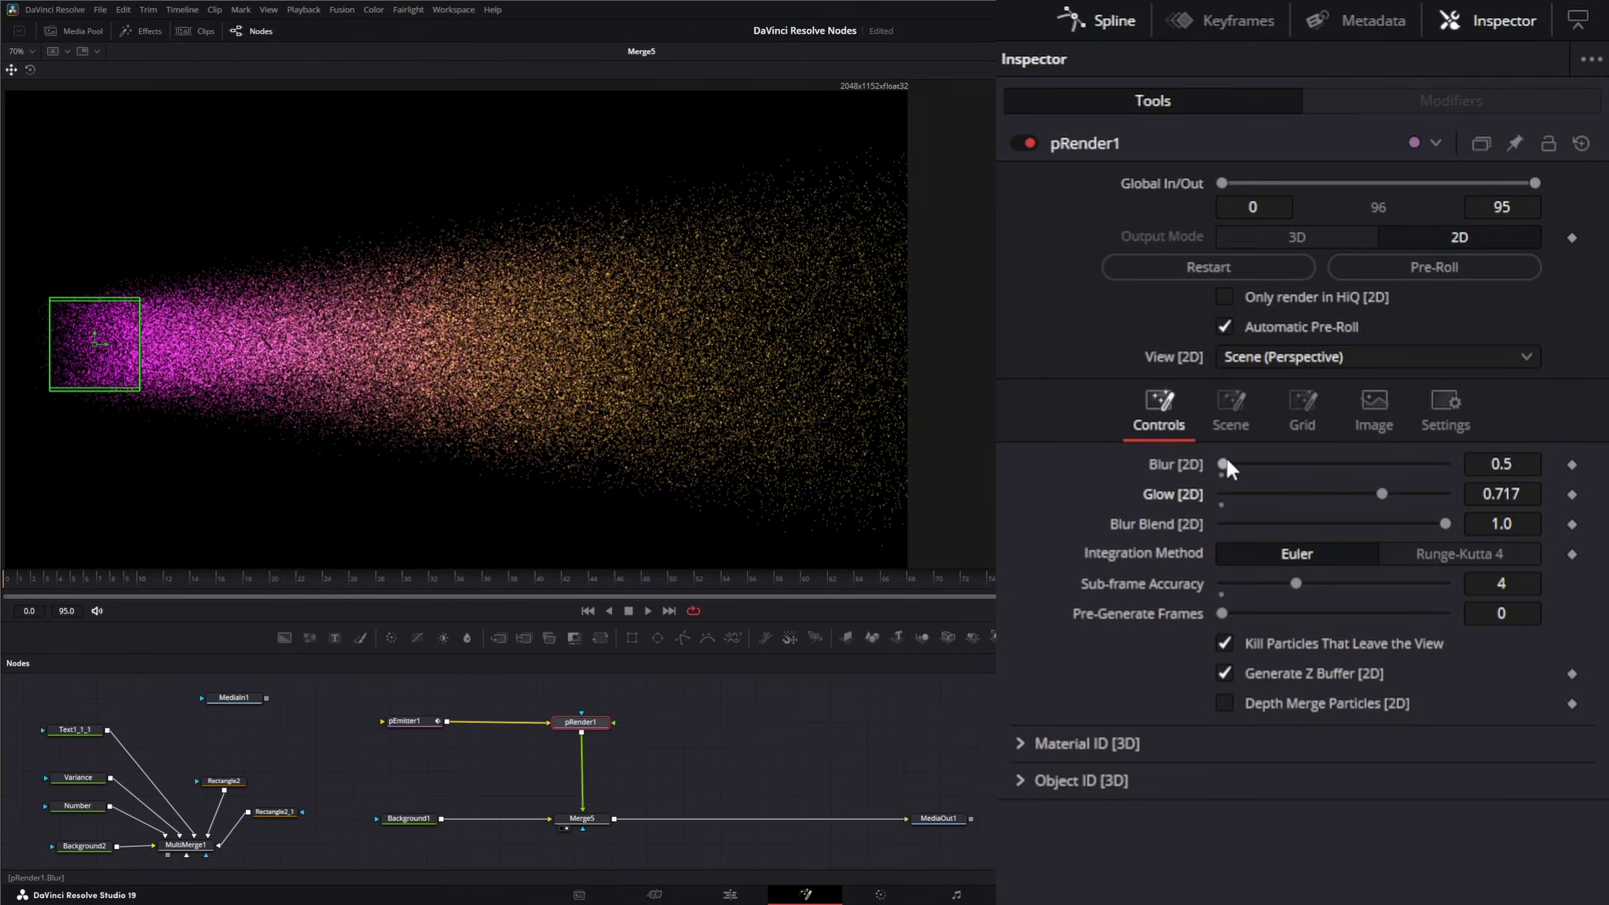
pyautogui.moveTo(1224, 463); pyautogui.dragTo(1218, 463)
pyautogui.moveTo(1378, 492); pyautogui.dragTo(1187, 495)
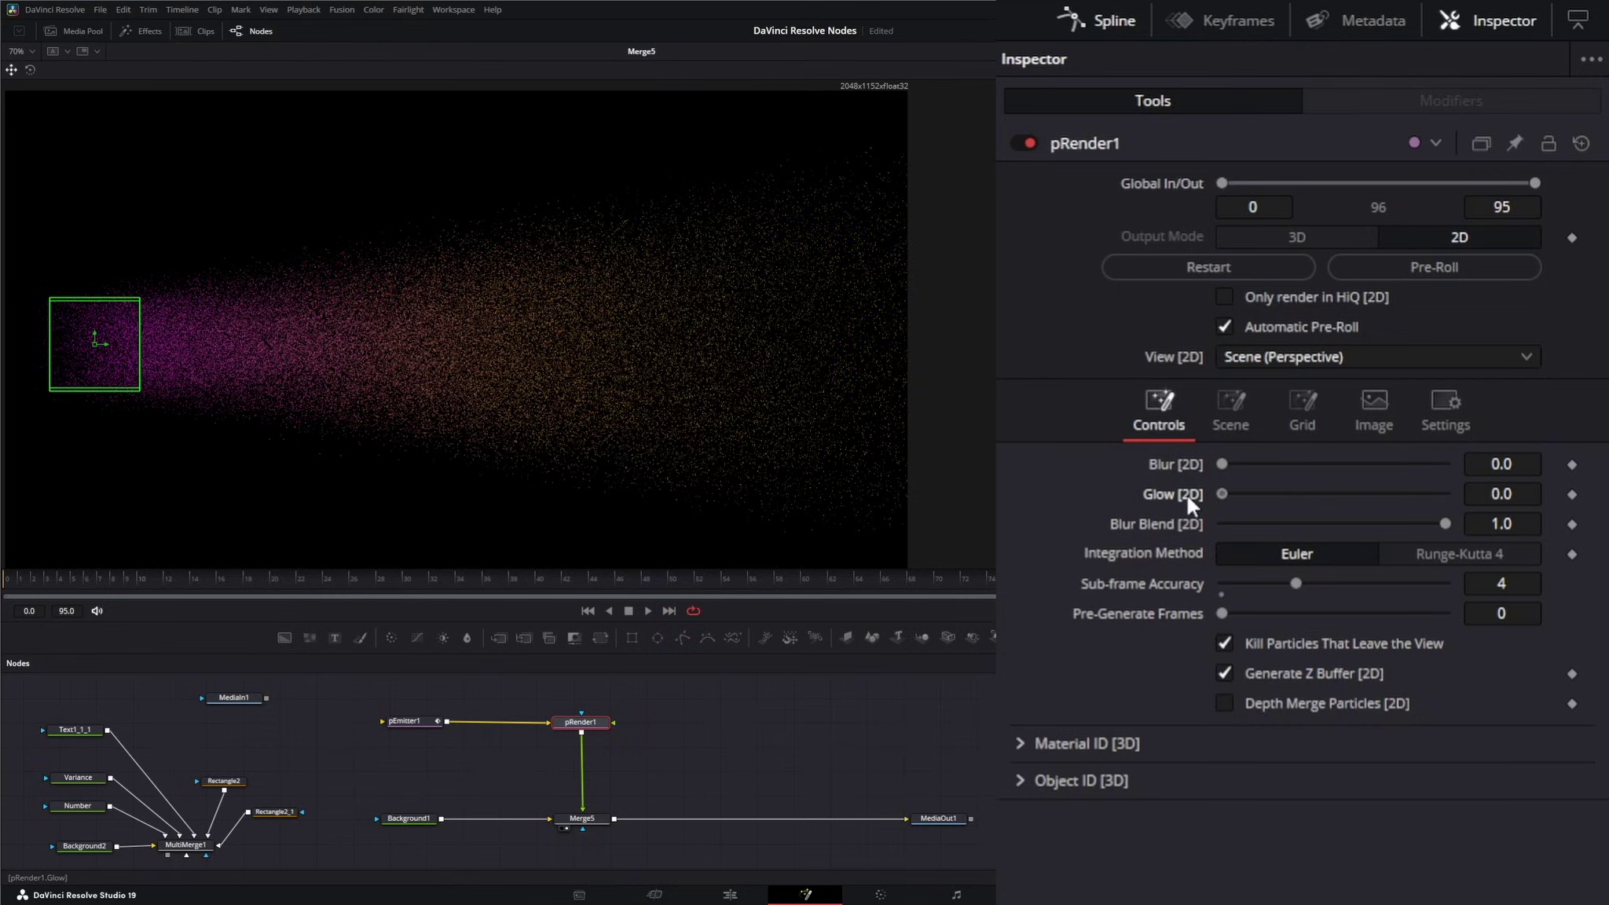
# - Add a Glow node after pRender1 and space it midway between pRender1 and Merge5
pyautogui.hotkey('shift', 'space')
pyautogui.write('glo')
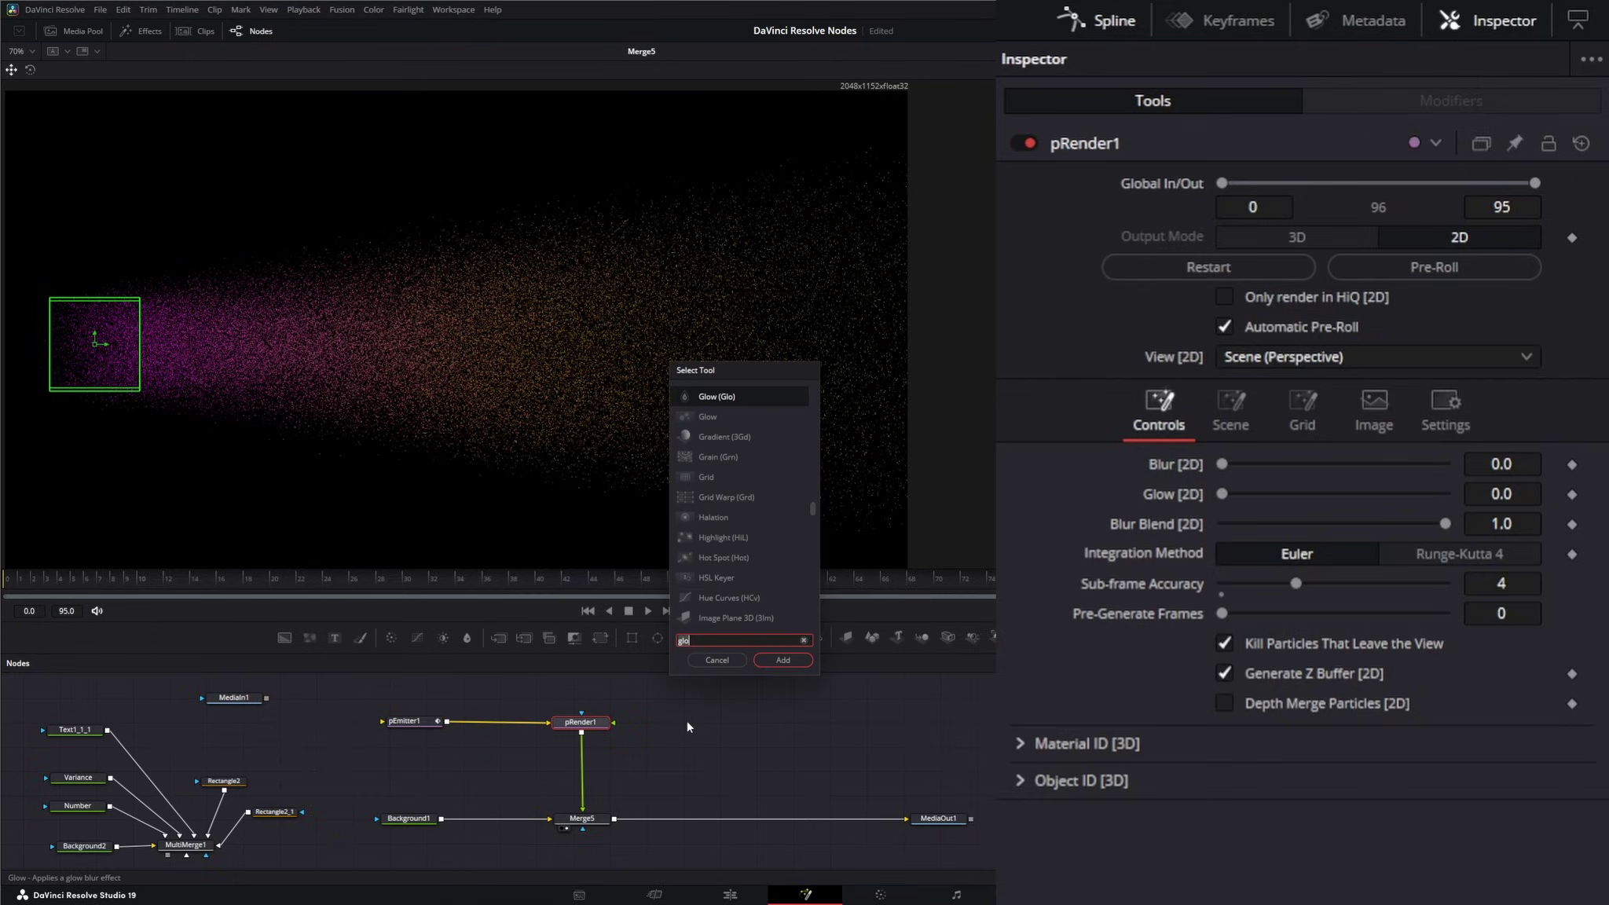
pyautogui.write('w')
pyautogui.press('Return')
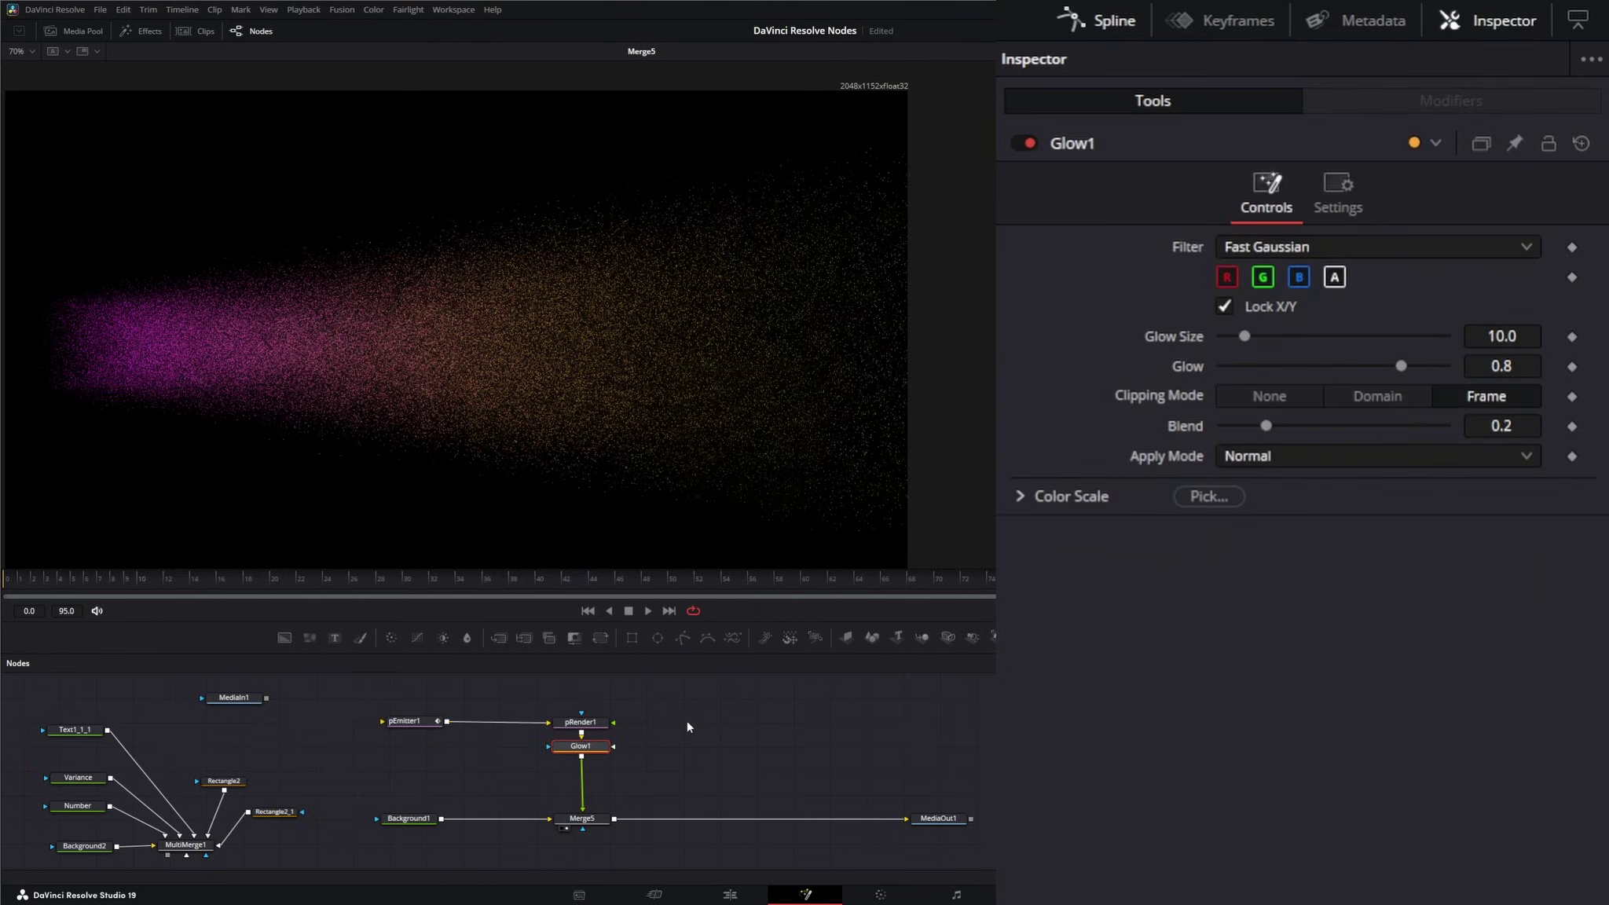
pyautogui.moveTo(583, 751); pyautogui.dragTo(582, 768)
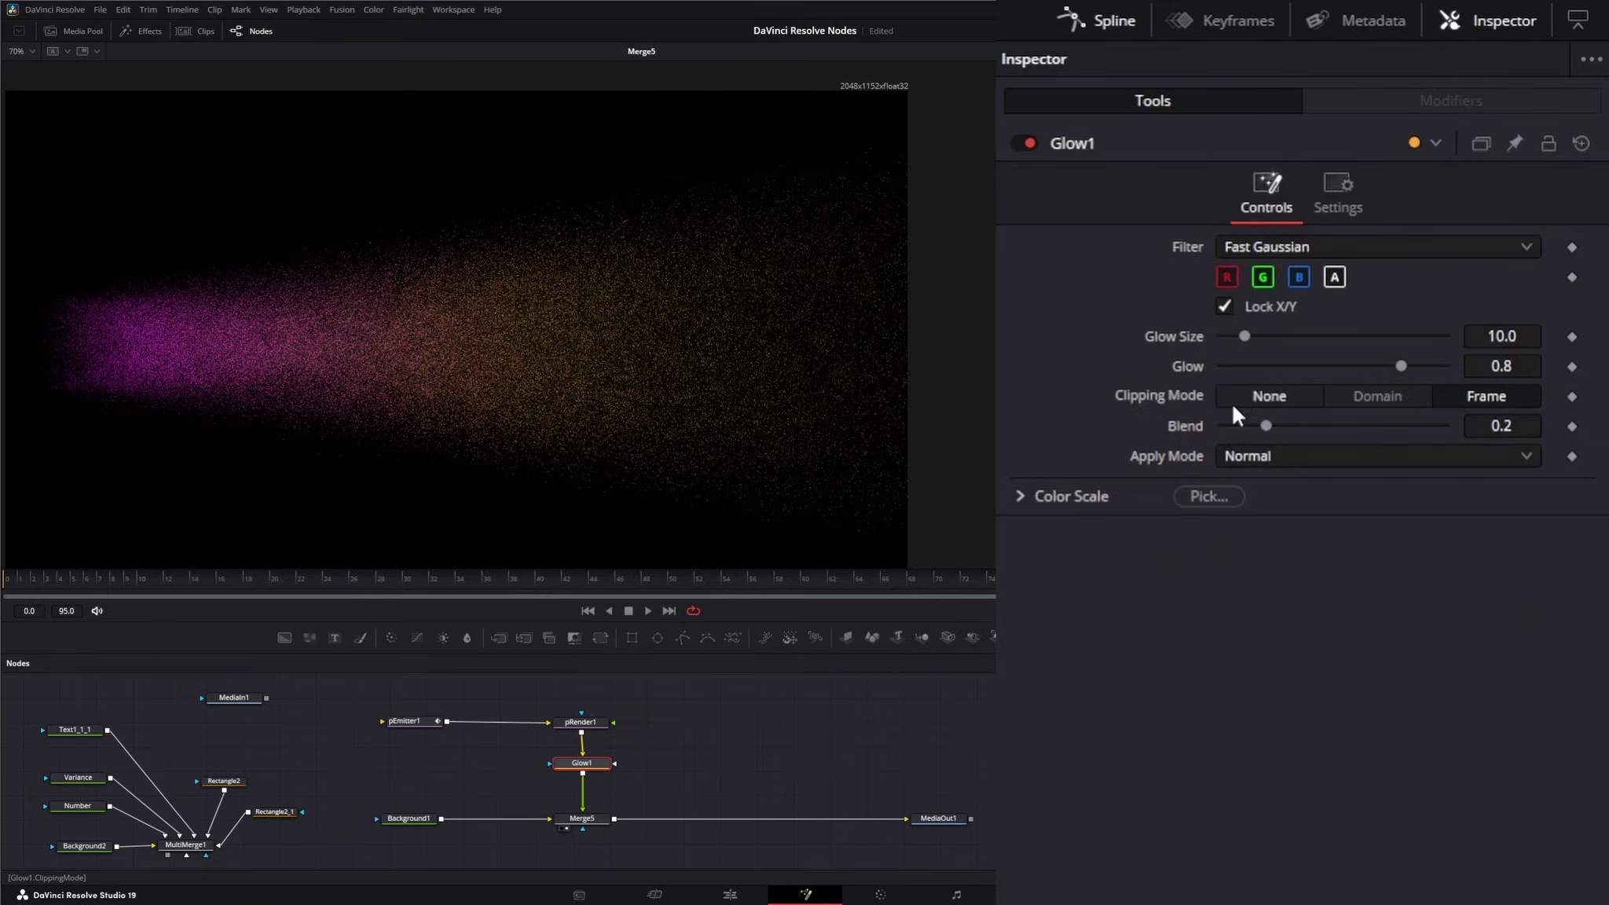
# - Set the glow node's Glow Size to 71.9 and Glow to 0.946, and play the animation
pyautogui.moveTo(1505, 336); pyautogui.dragTo(1602, 336)
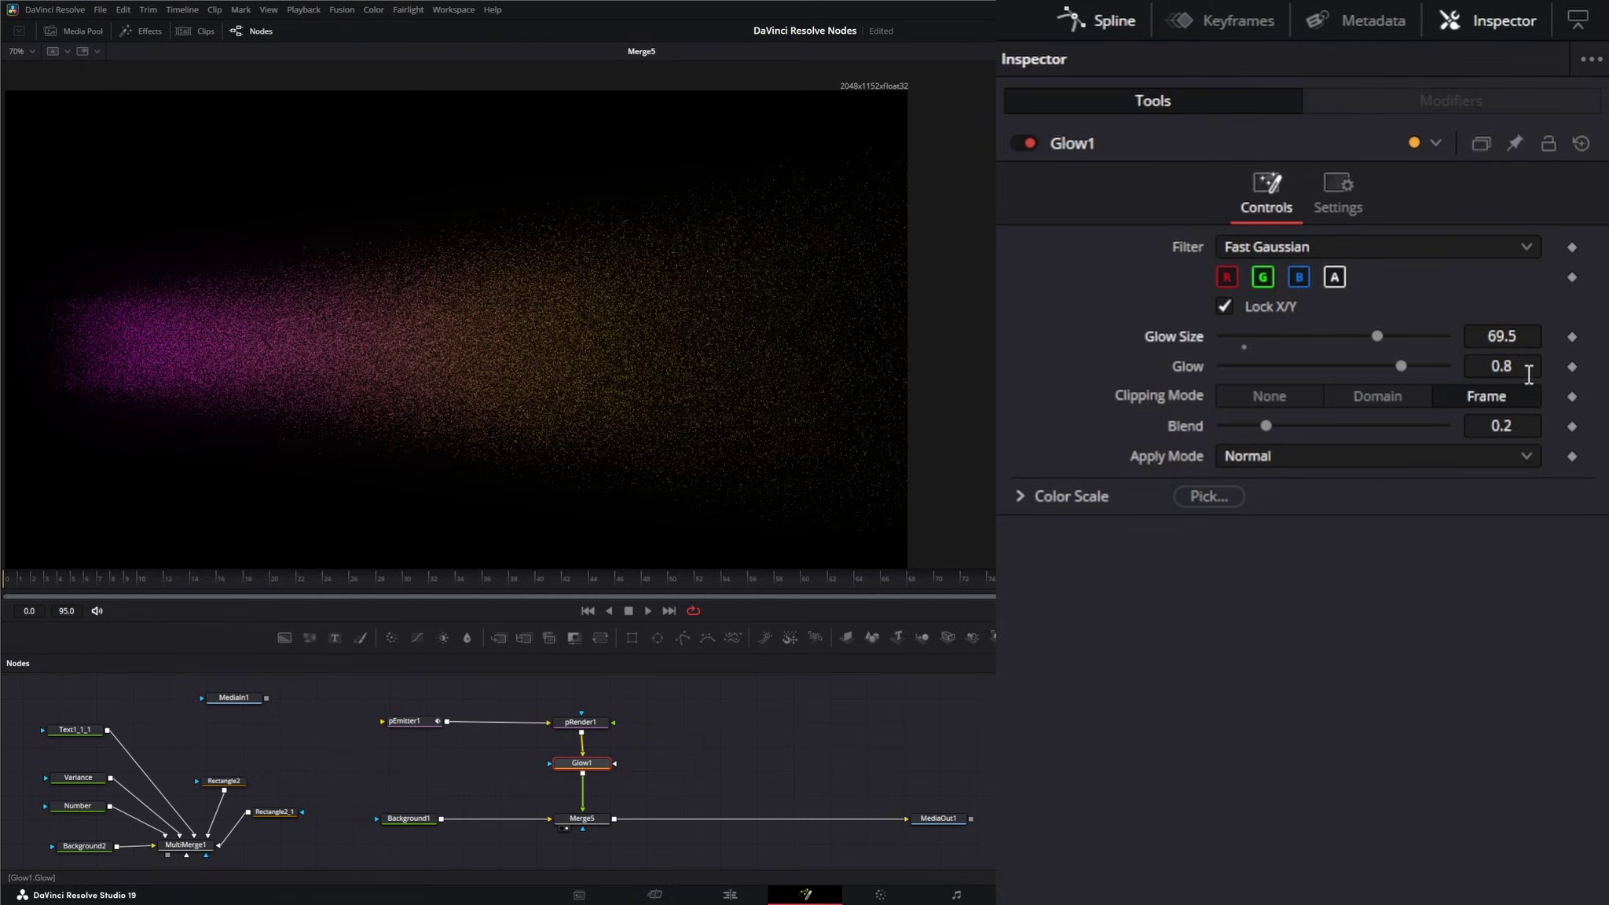
pyautogui.moveTo(1497, 366)
pyautogui.mouseDown()
pyautogui.moveTo(1523, 366)
pyautogui.moveTo(1496, 336)
pyautogui.mouseUp()
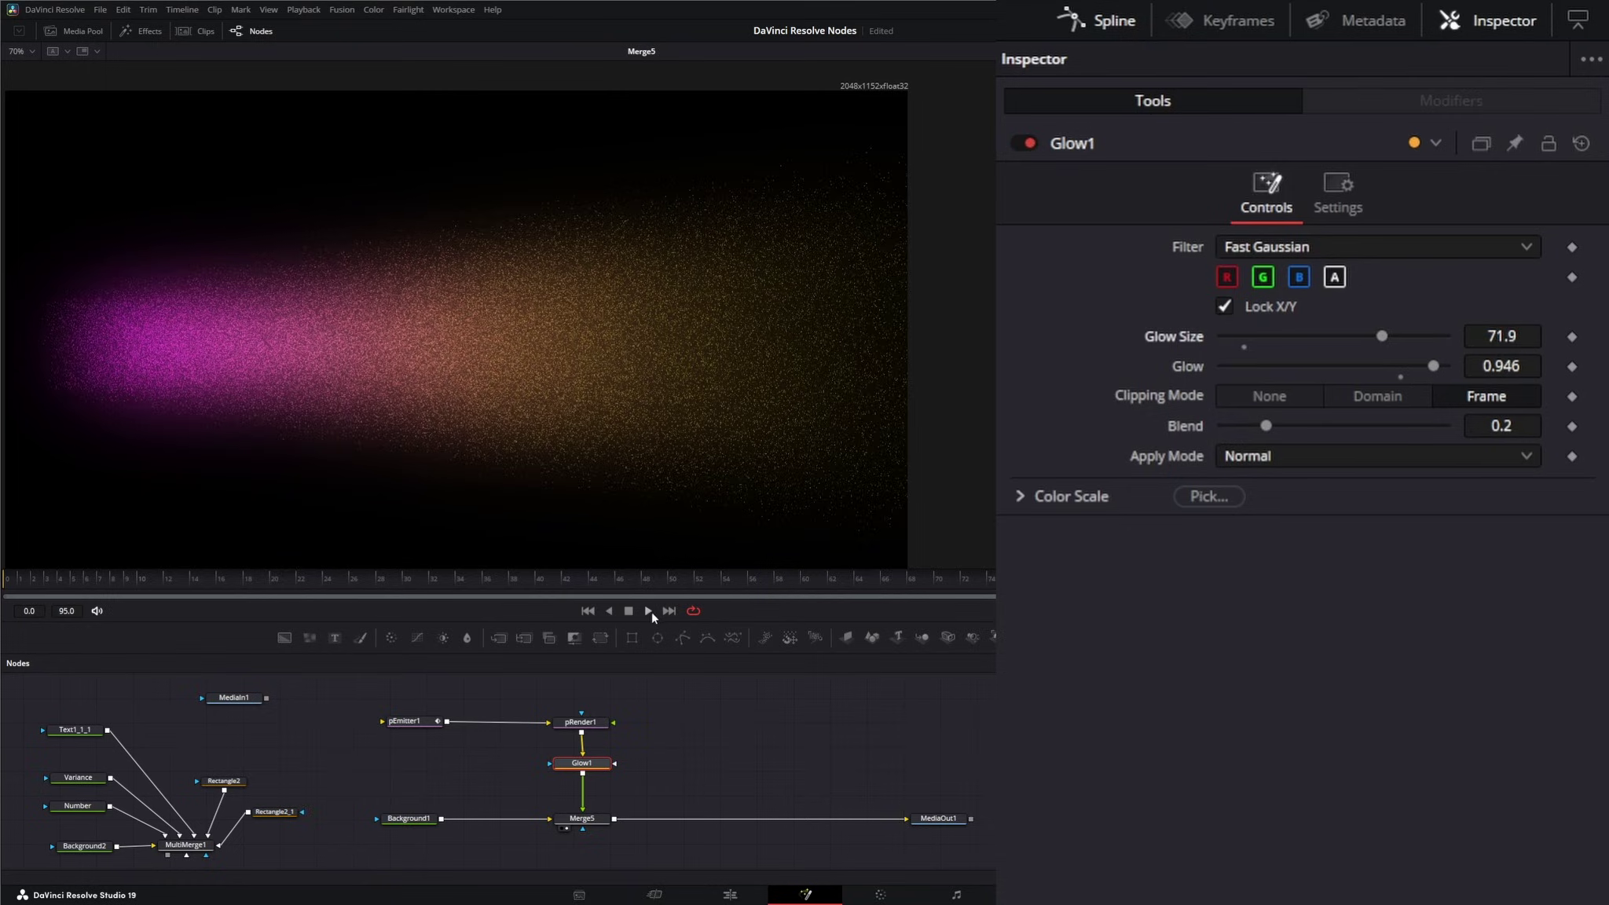
pyautogui.click(648, 610)
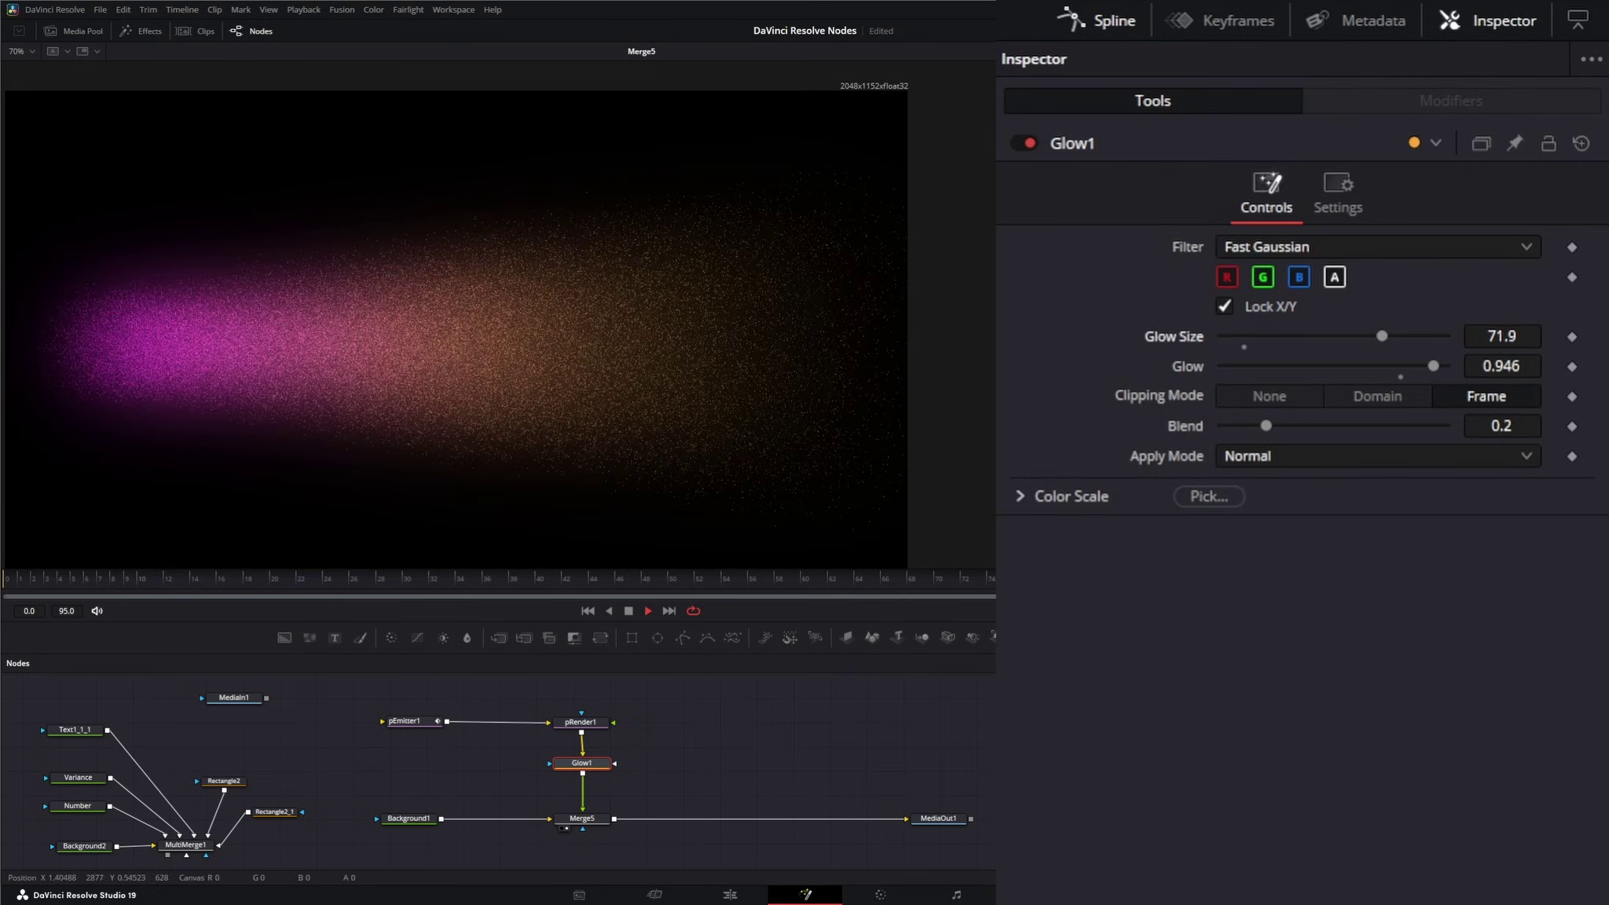
# - Set pRender1's Blur to 1.0
pyautogui.click(580, 722)
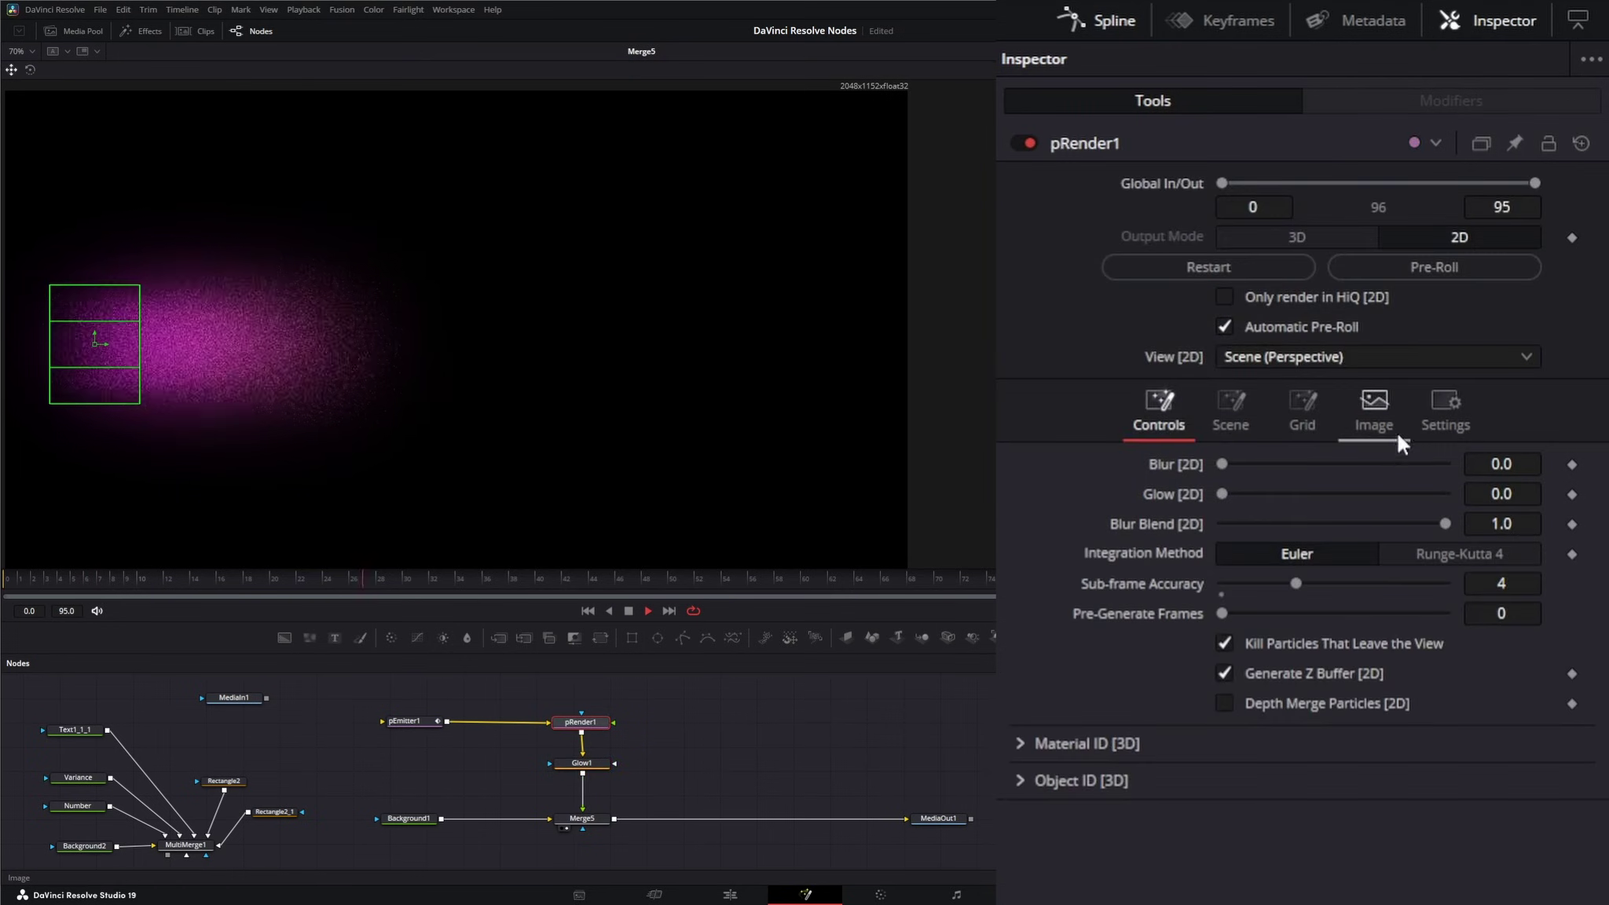
pyautogui.click(1502, 463)
pyautogui.write('1')
pyautogui.press('Return')
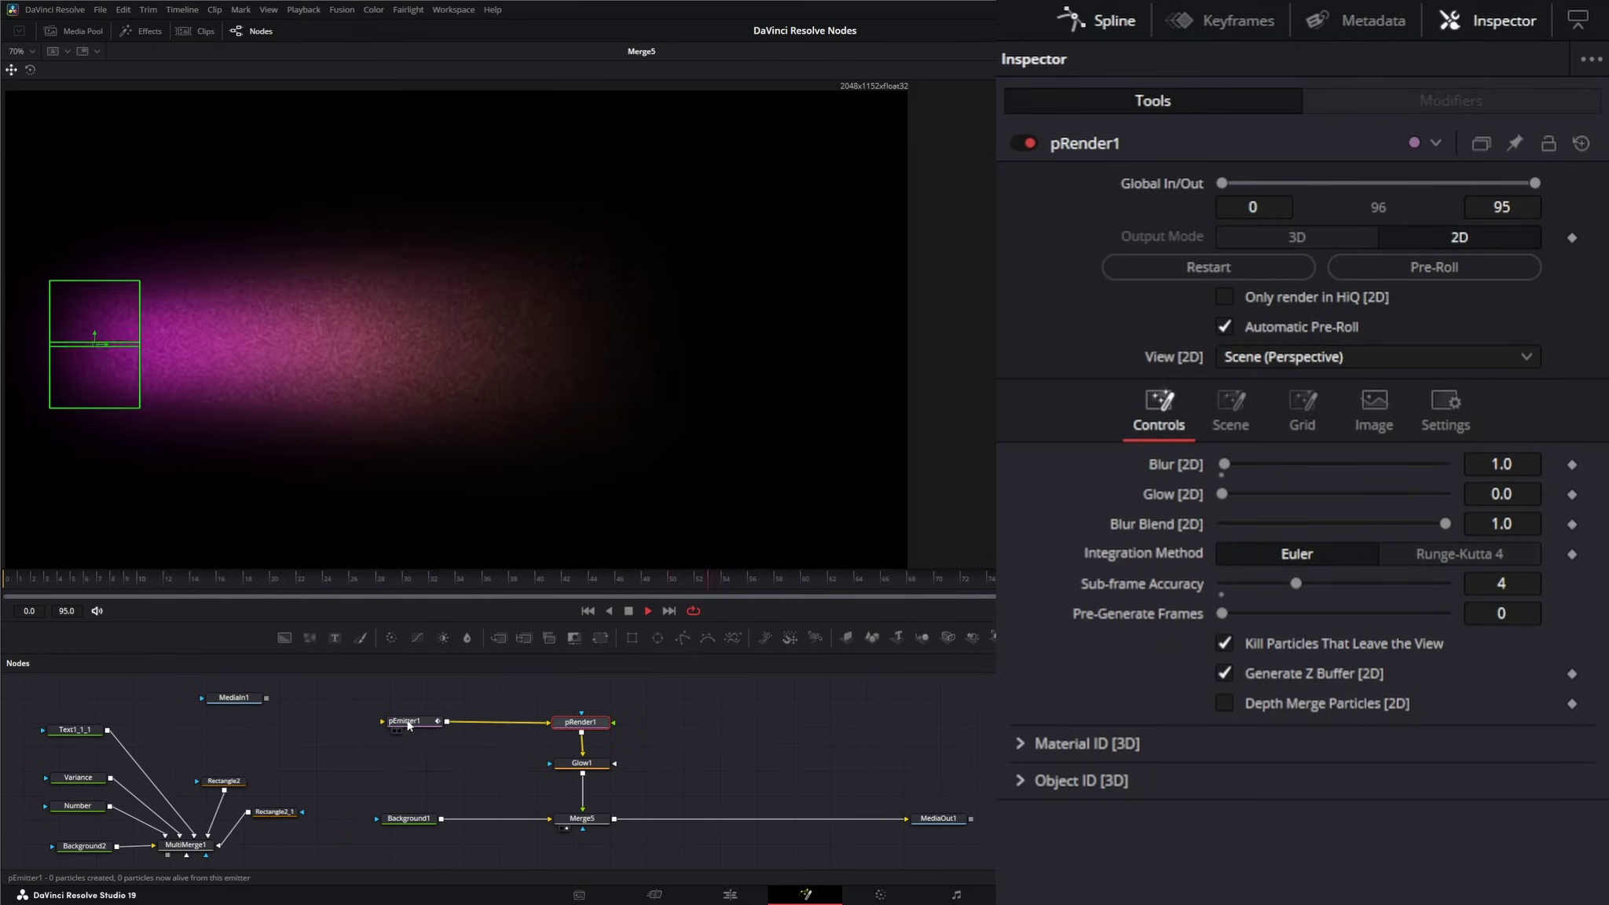
# - Stop playback, return to frame 0, and keyframe pEmitter1's Velocity at 0.0
pyautogui.click(409, 725)
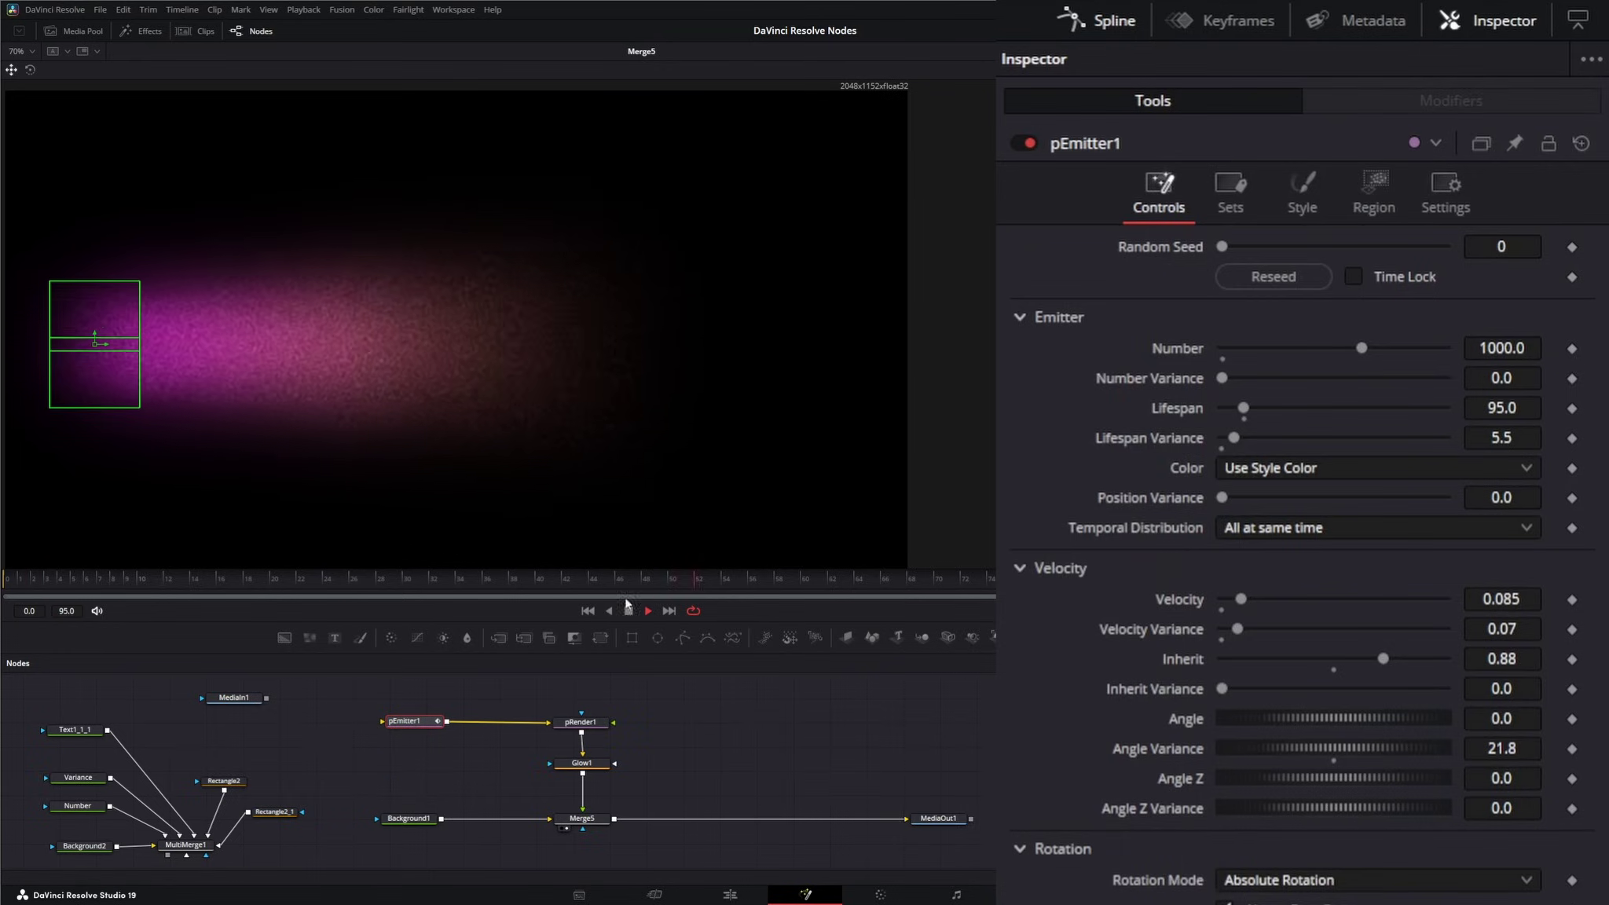
pyautogui.click(628, 615)
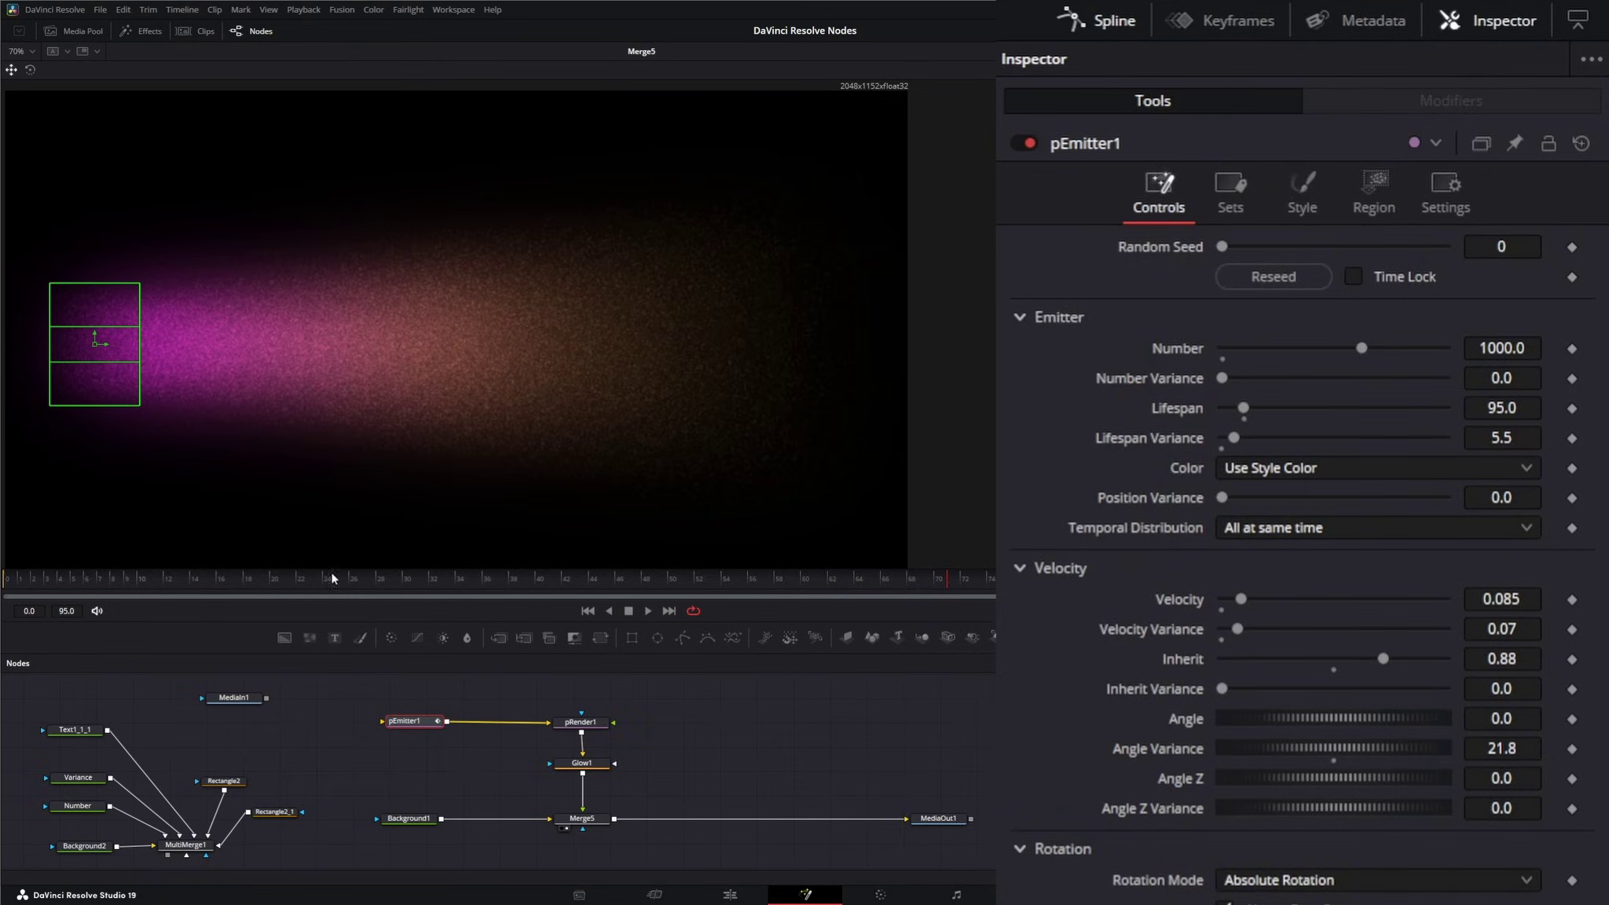
pyautogui.click(587, 611)
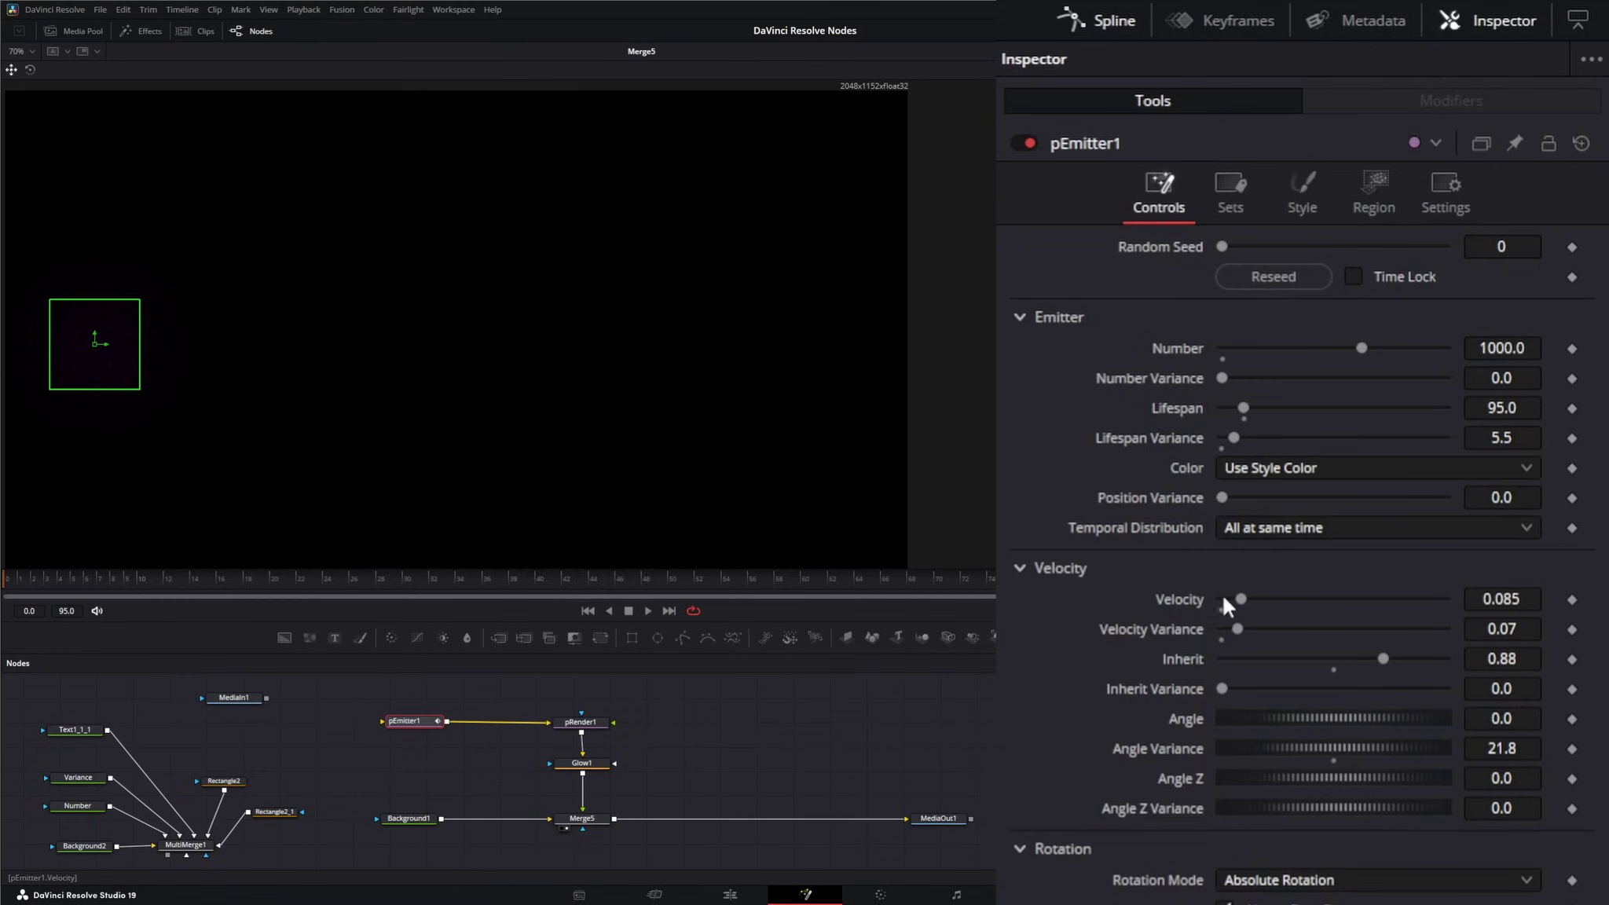
pyautogui.click(1572, 600)
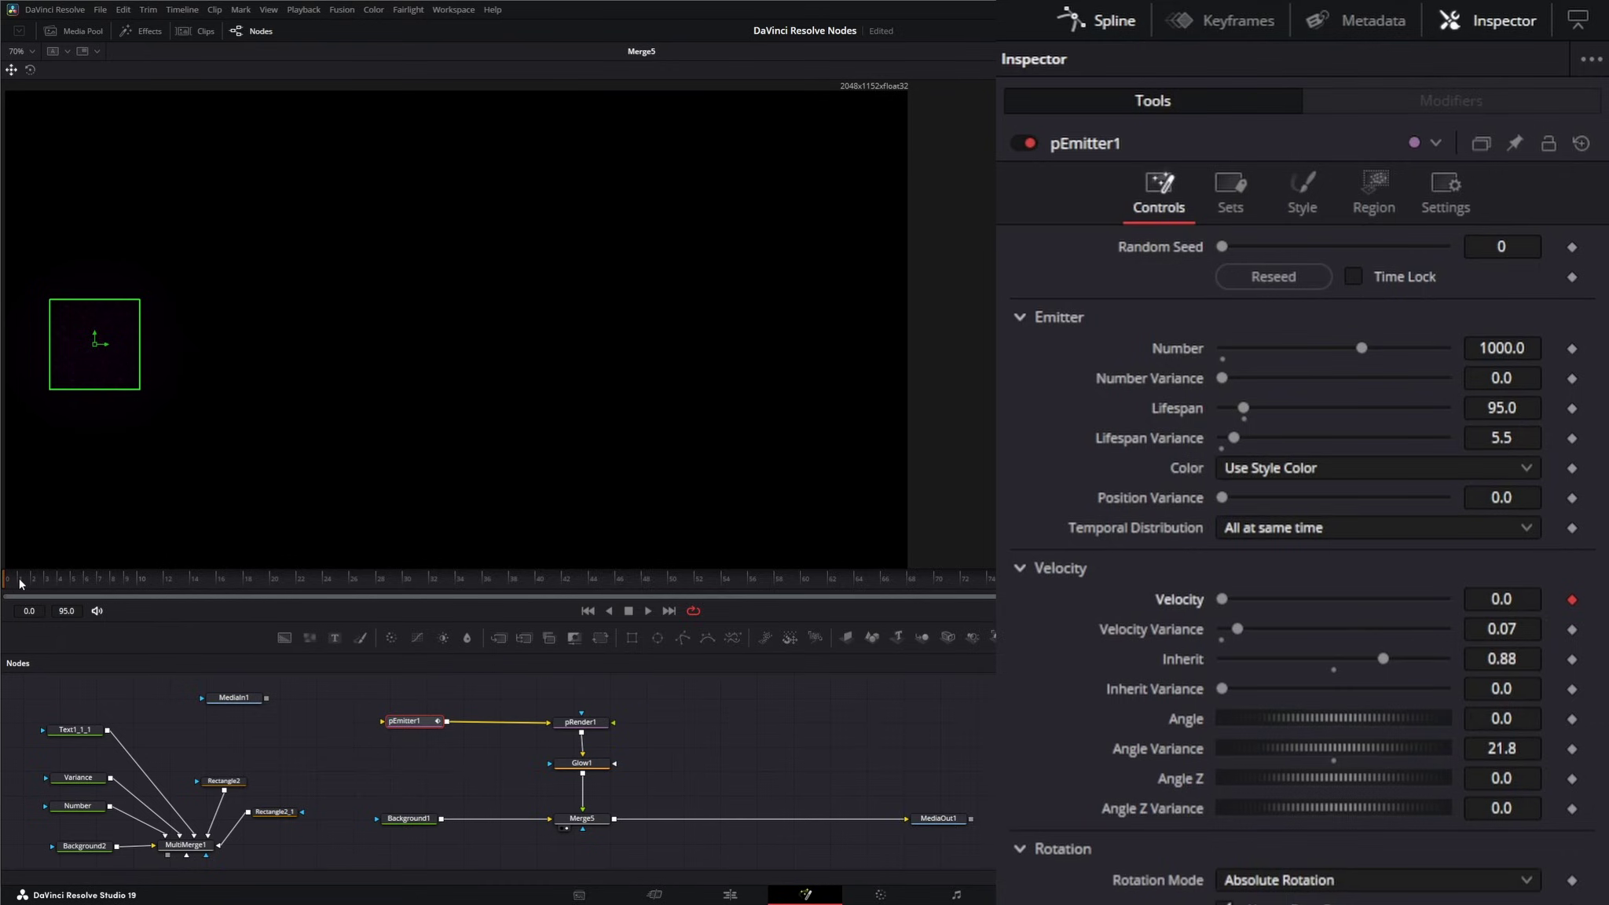
# - Keyframe pEmitter1's Velocity at 0.357 on frame 6
pyautogui.click(88, 580)
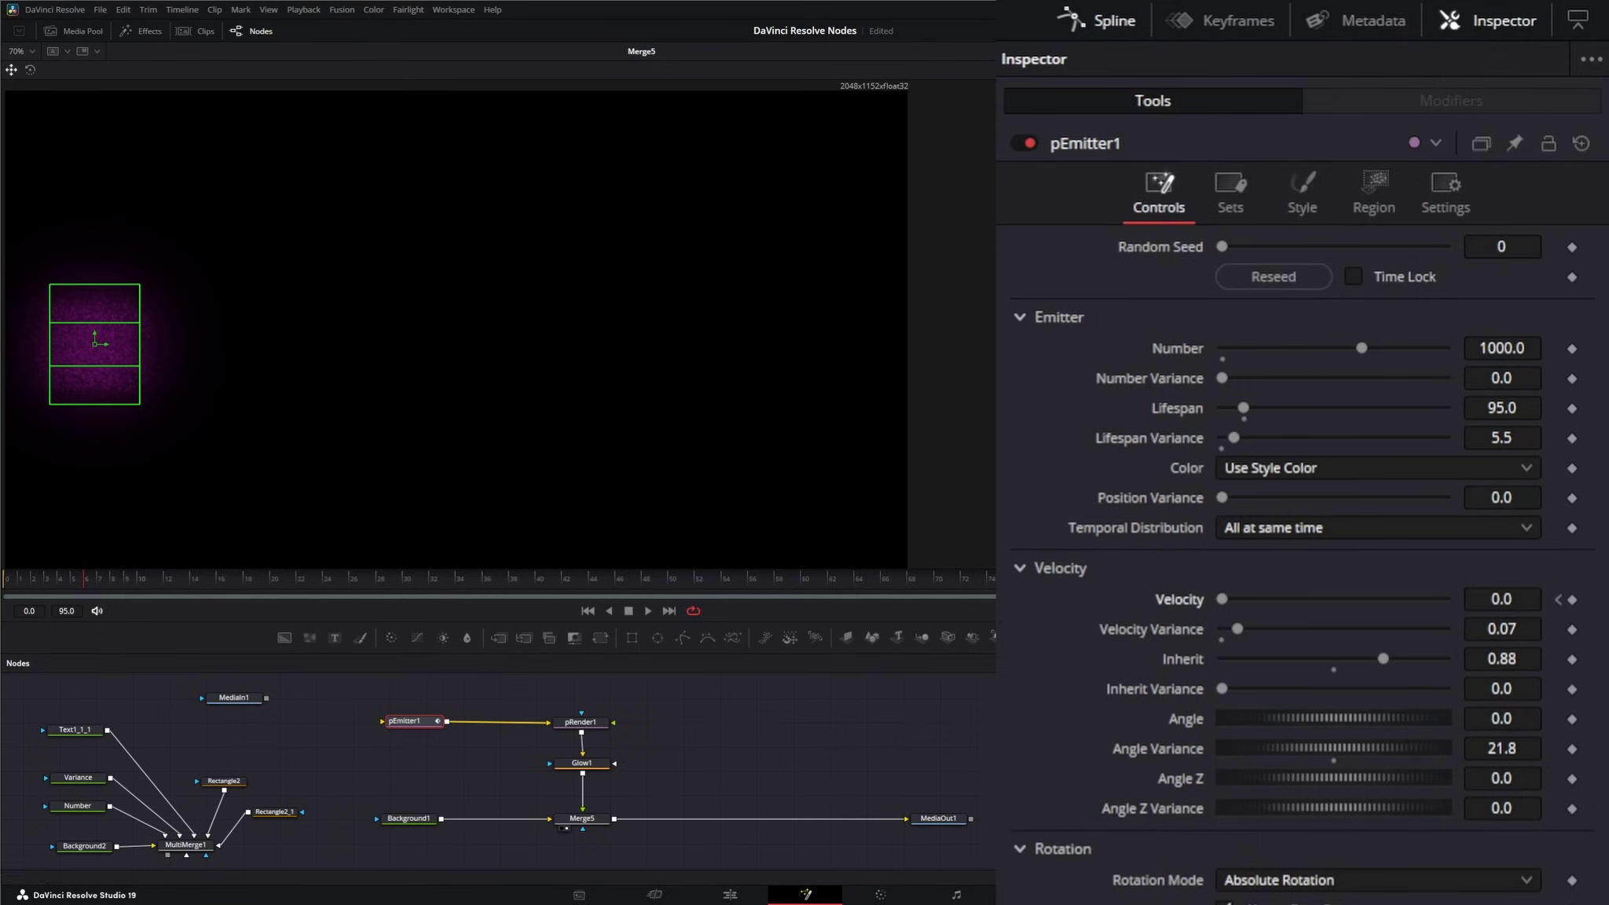
pyautogui.click(1492, 599)
pyautogui.write('0.007')
pyautogui.press('Return')
pyautogui.moveTo(1502, 599); pyautogui.dragTo(1540, 599)
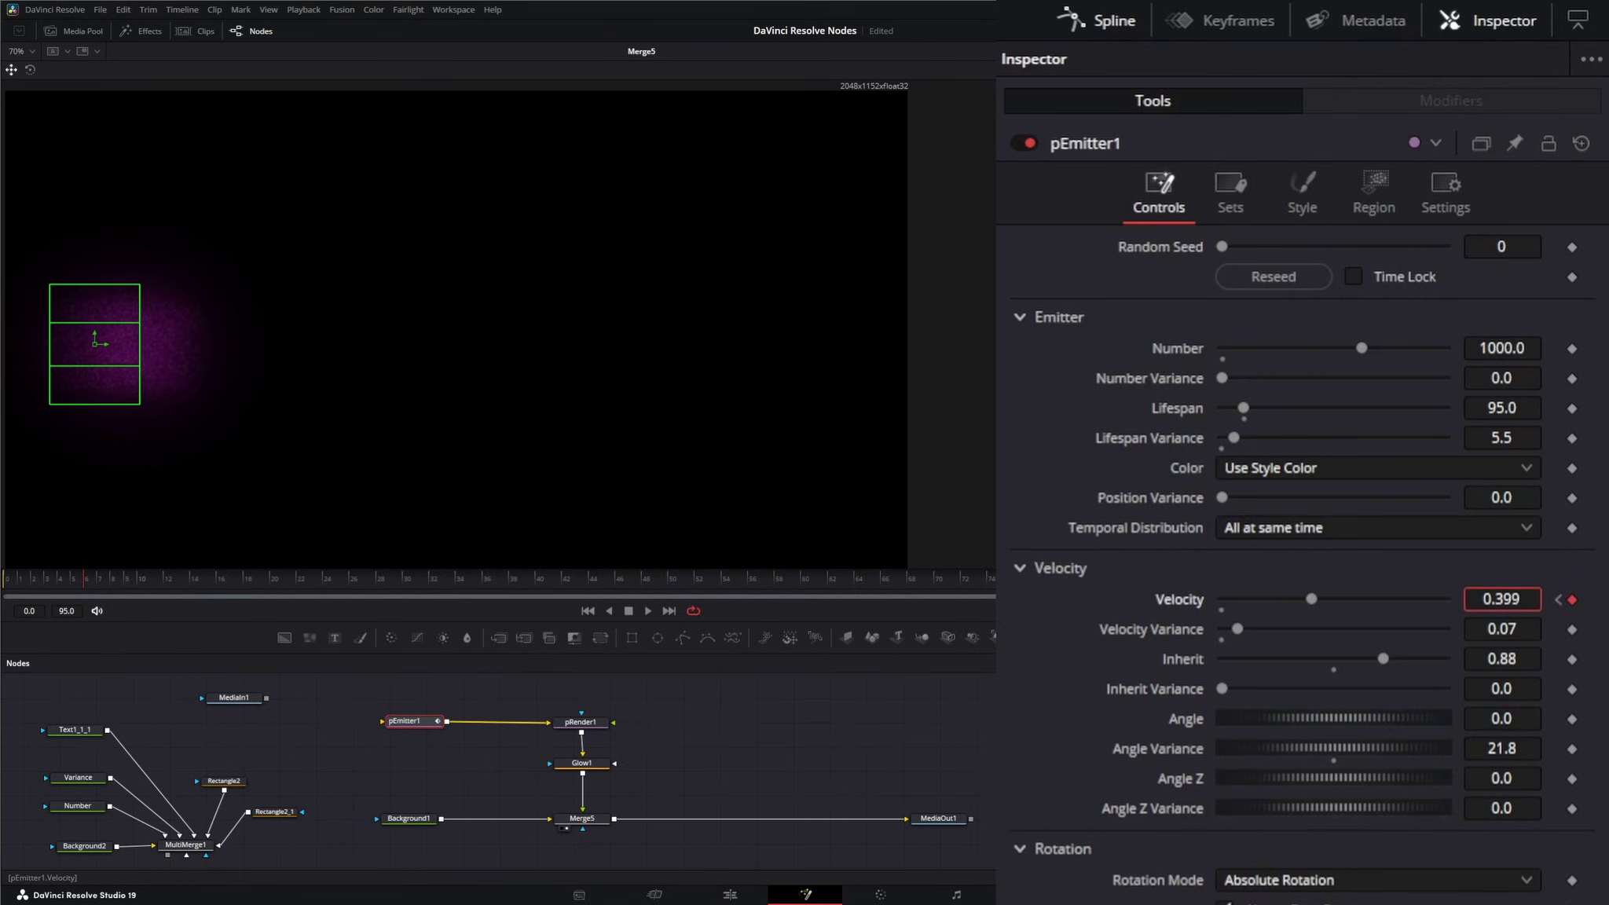
pyautogui.moveTo(1501, 598); pyautogui.dragTo(1500, 599)
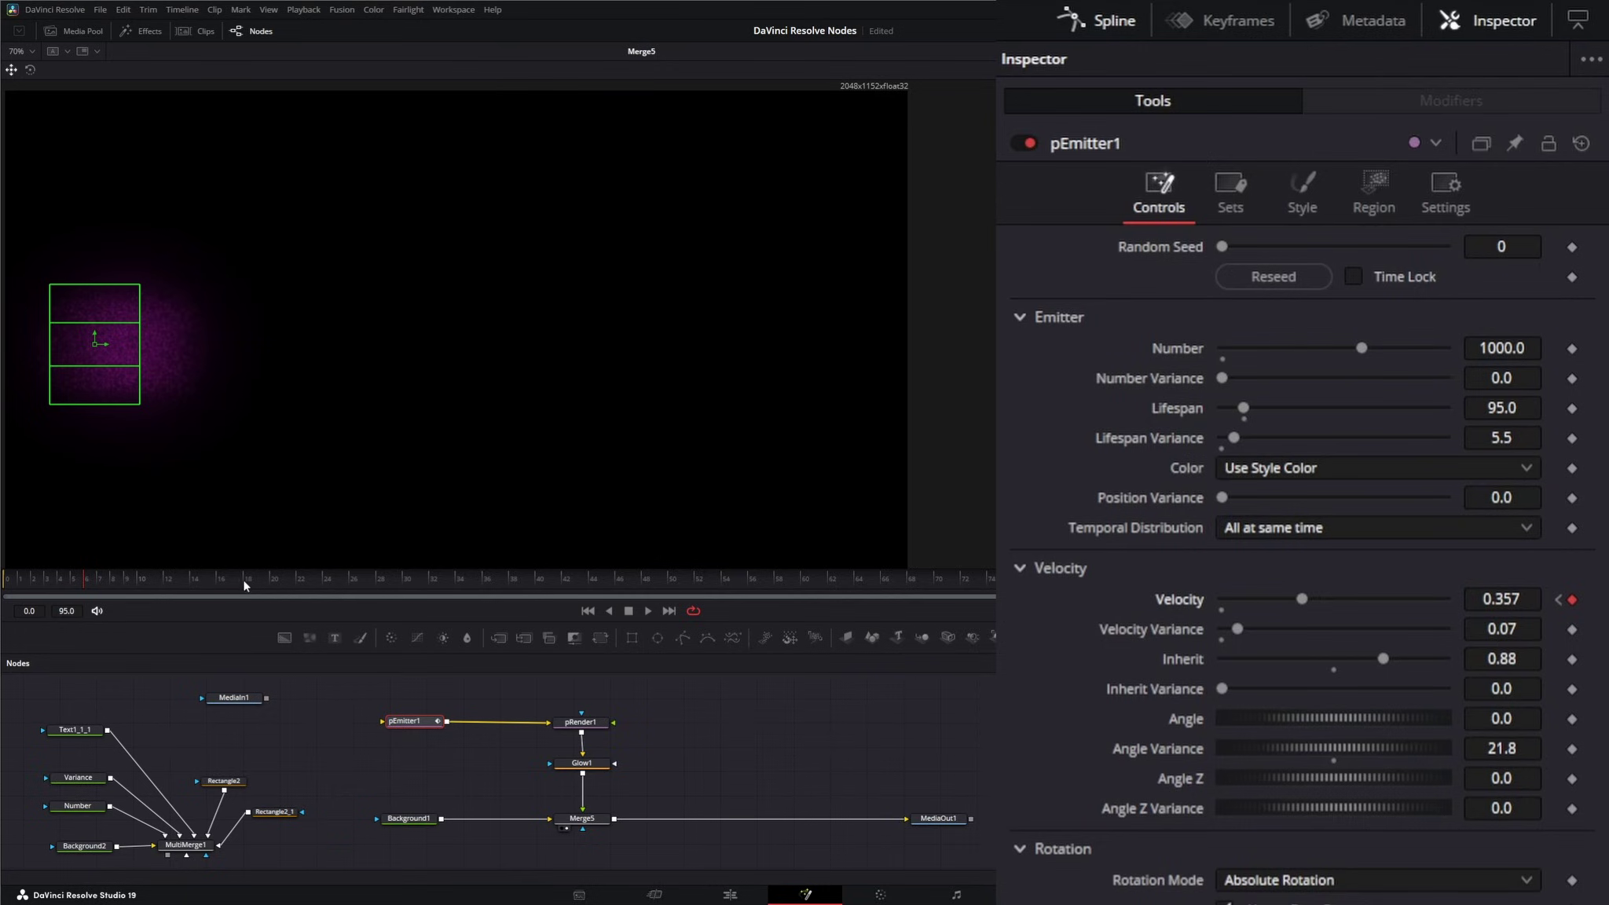
# - Keyframe pEmitter1's Velocity at 0.881 on frame 15 and at 0.174 on frame 32
pyautogui.click(271, 577)
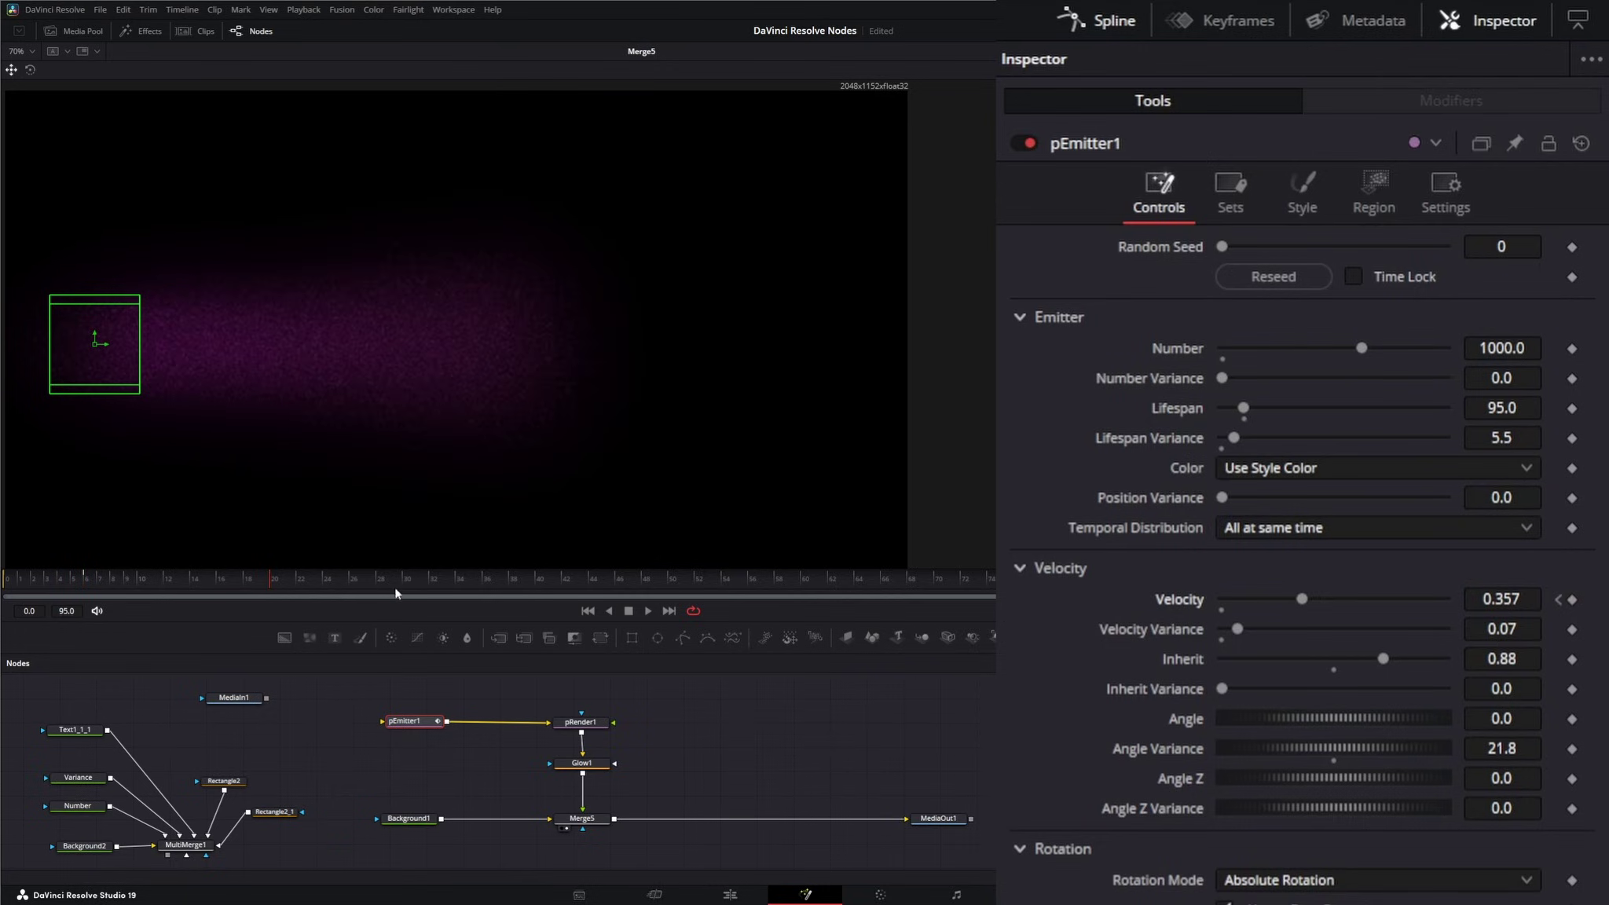
pyautogui.click(205, 583)
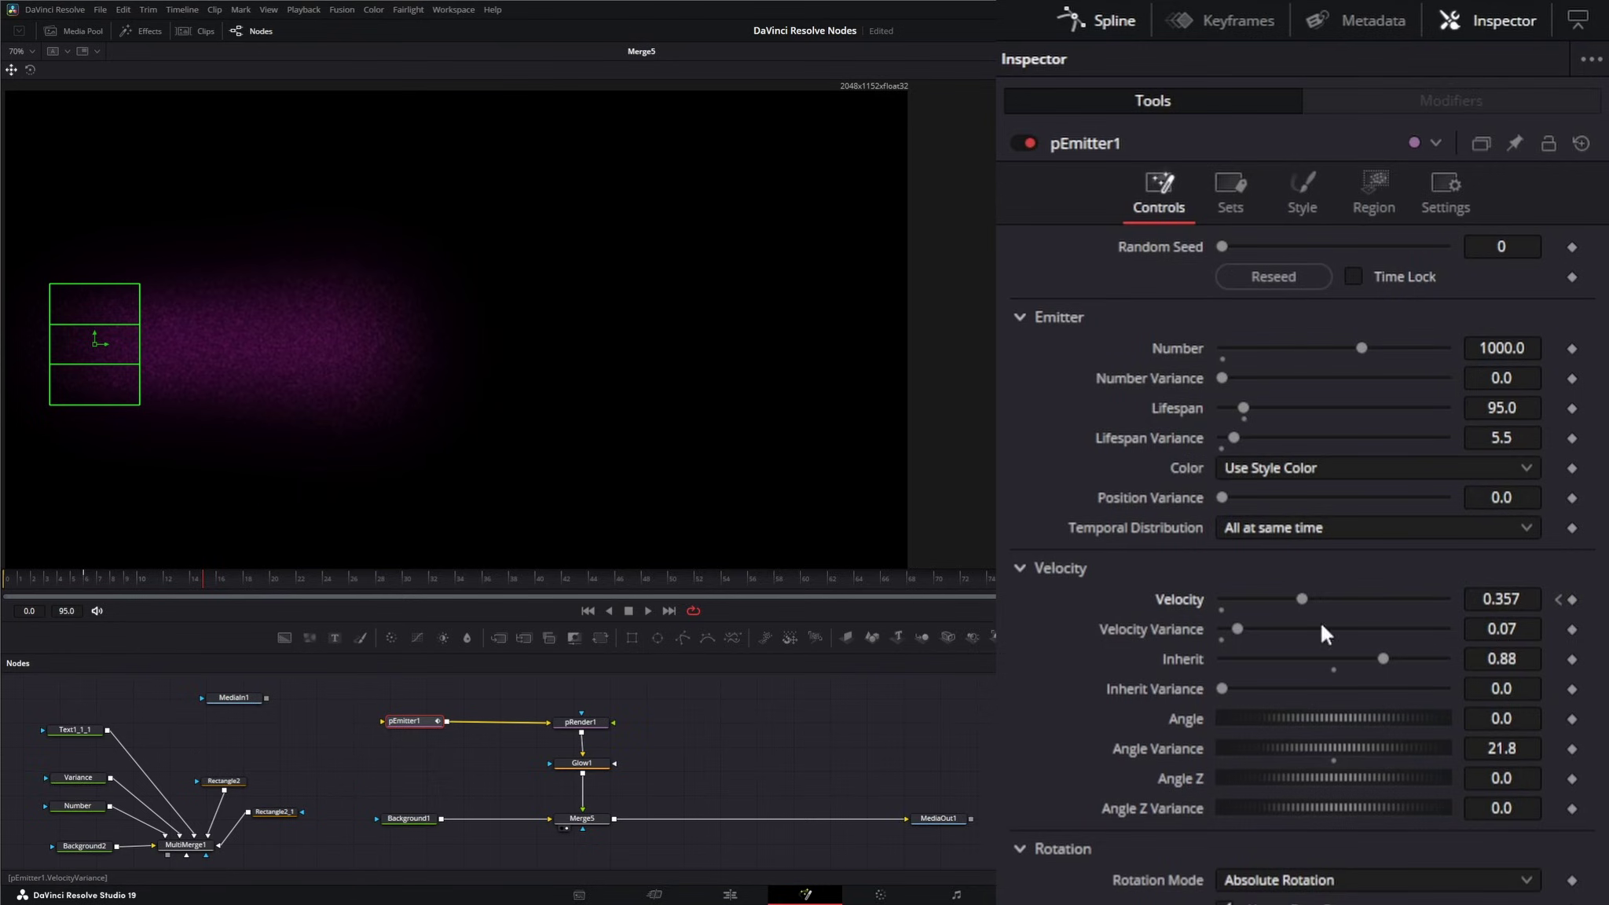
pyautogui.moveTo(1506, 600); pyautogui.dragTo(1532, 599)
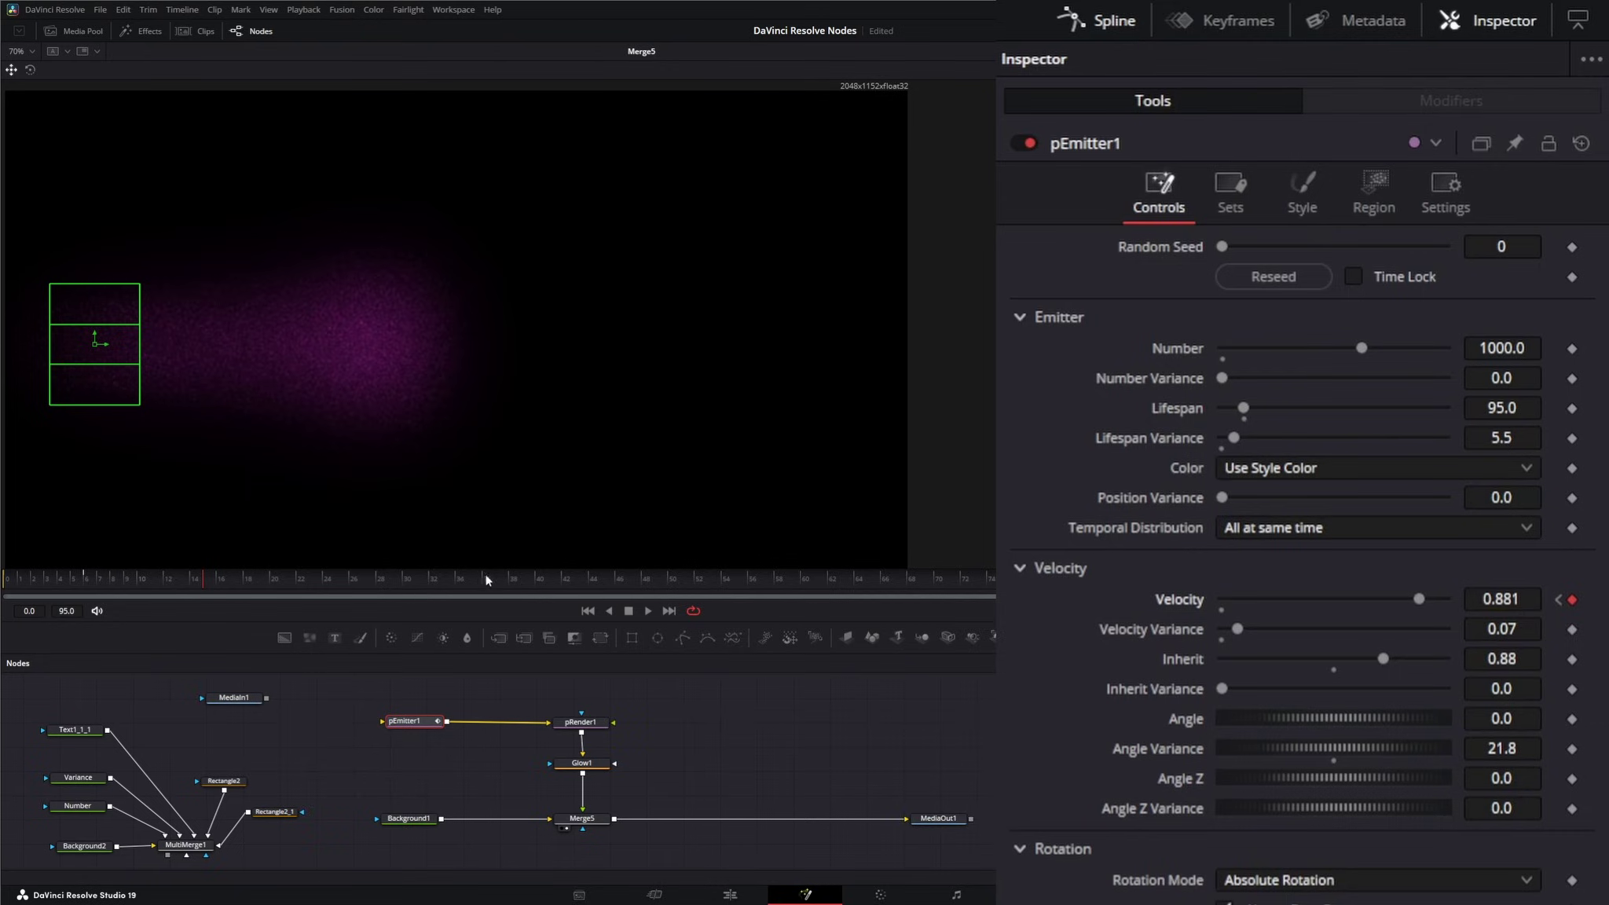
pyautogui.click(460, 580)
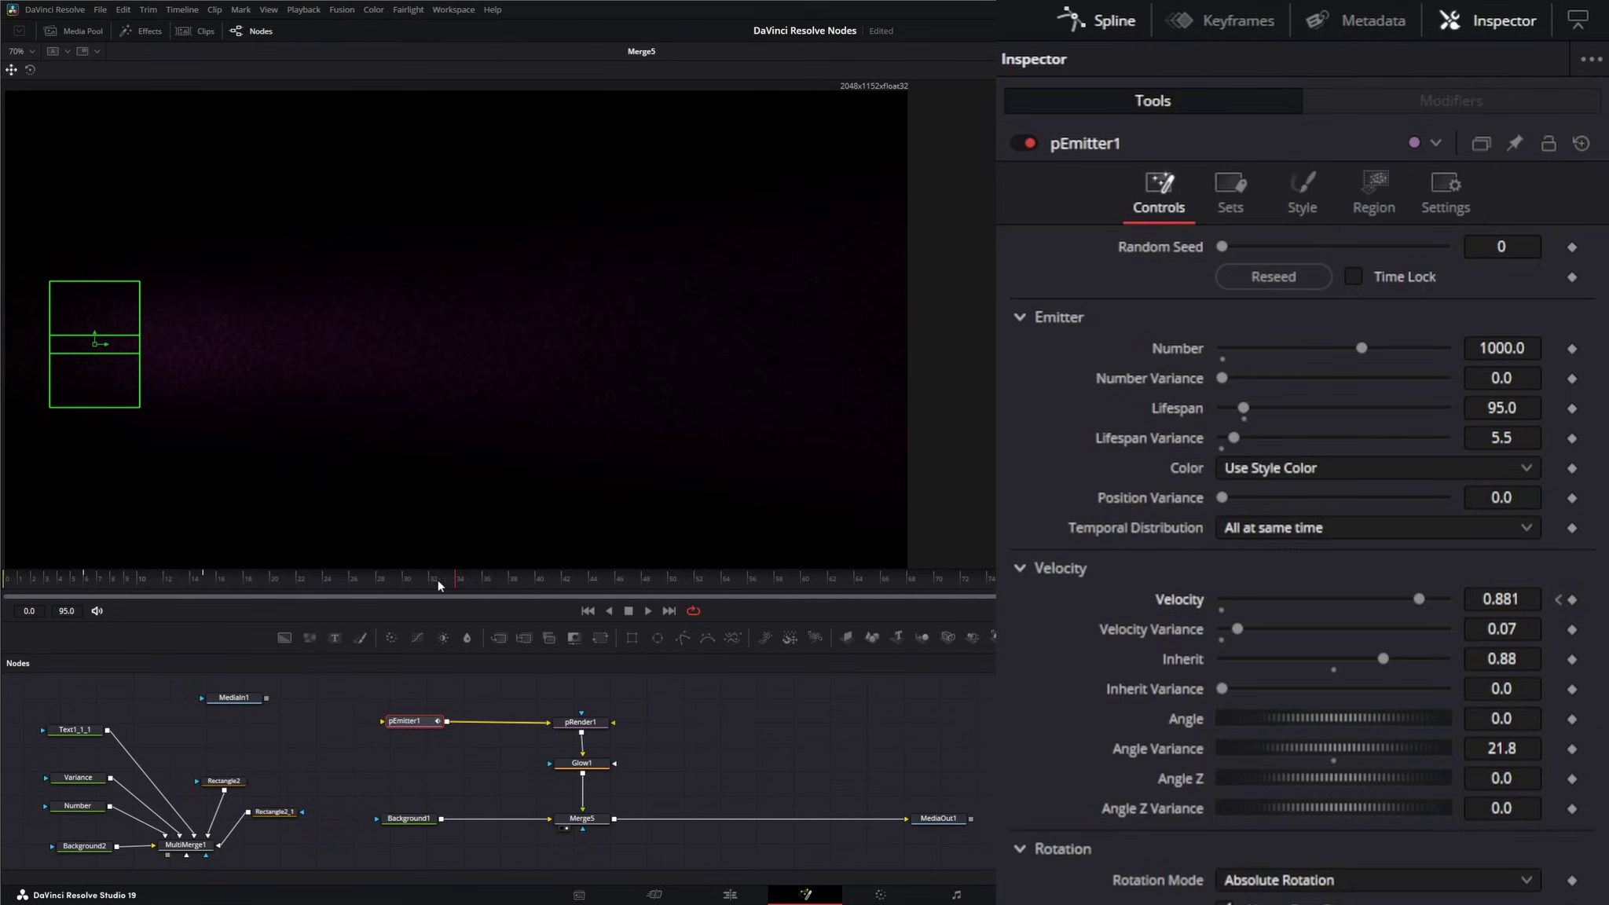
pyautogui.click(430, 582)
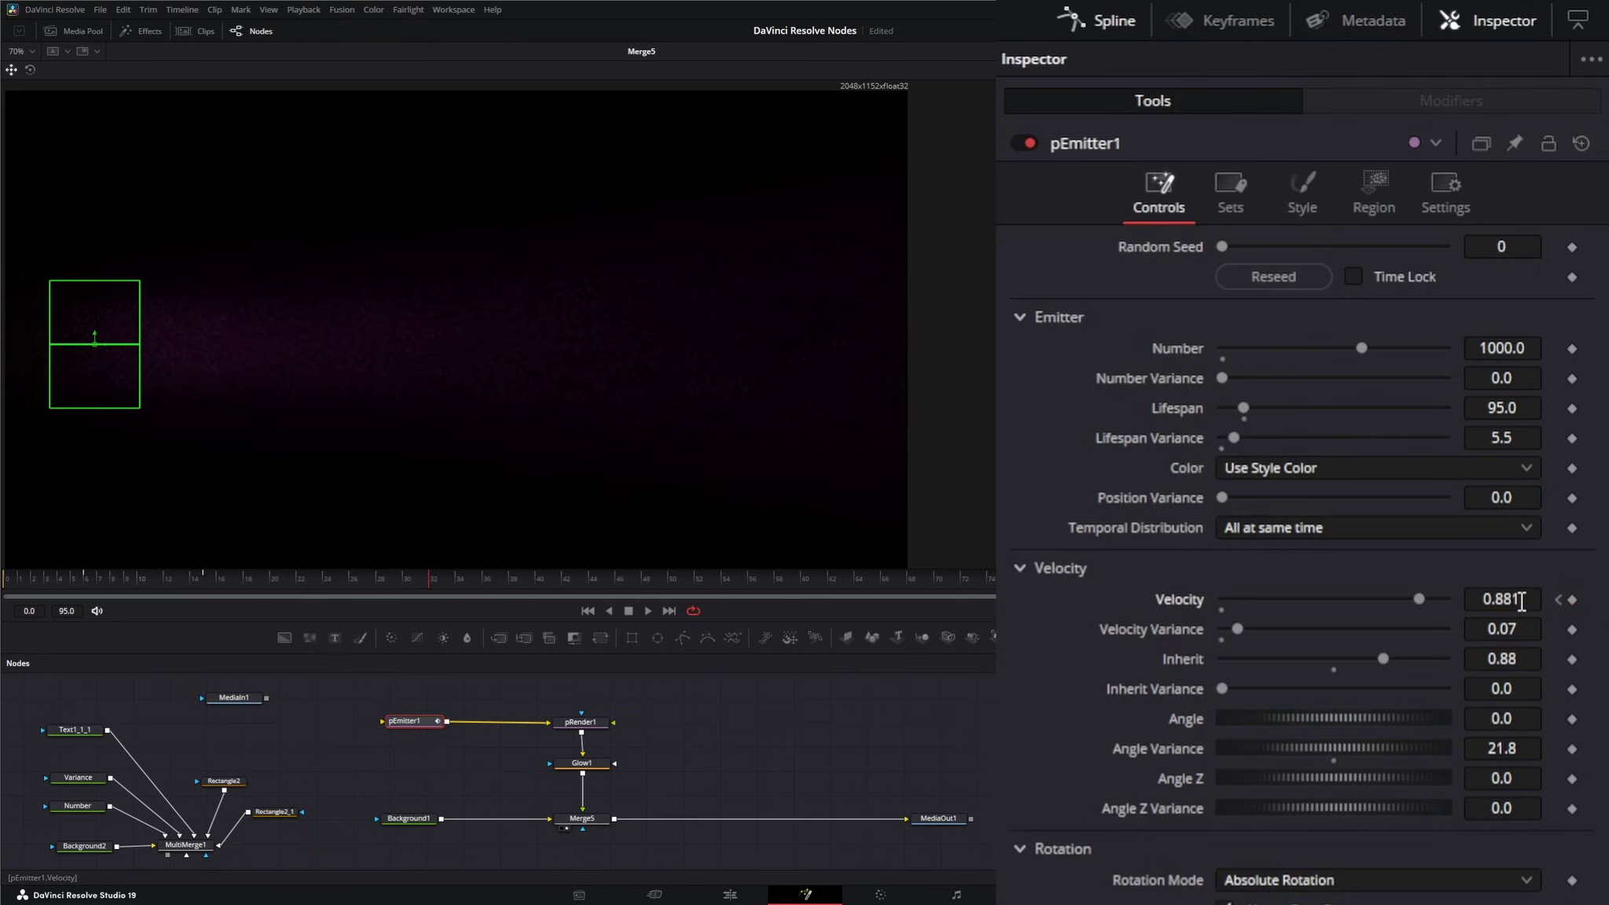
pyautogui.moveTo(1522, 602); pyautogui.dragTo(1522, 602)
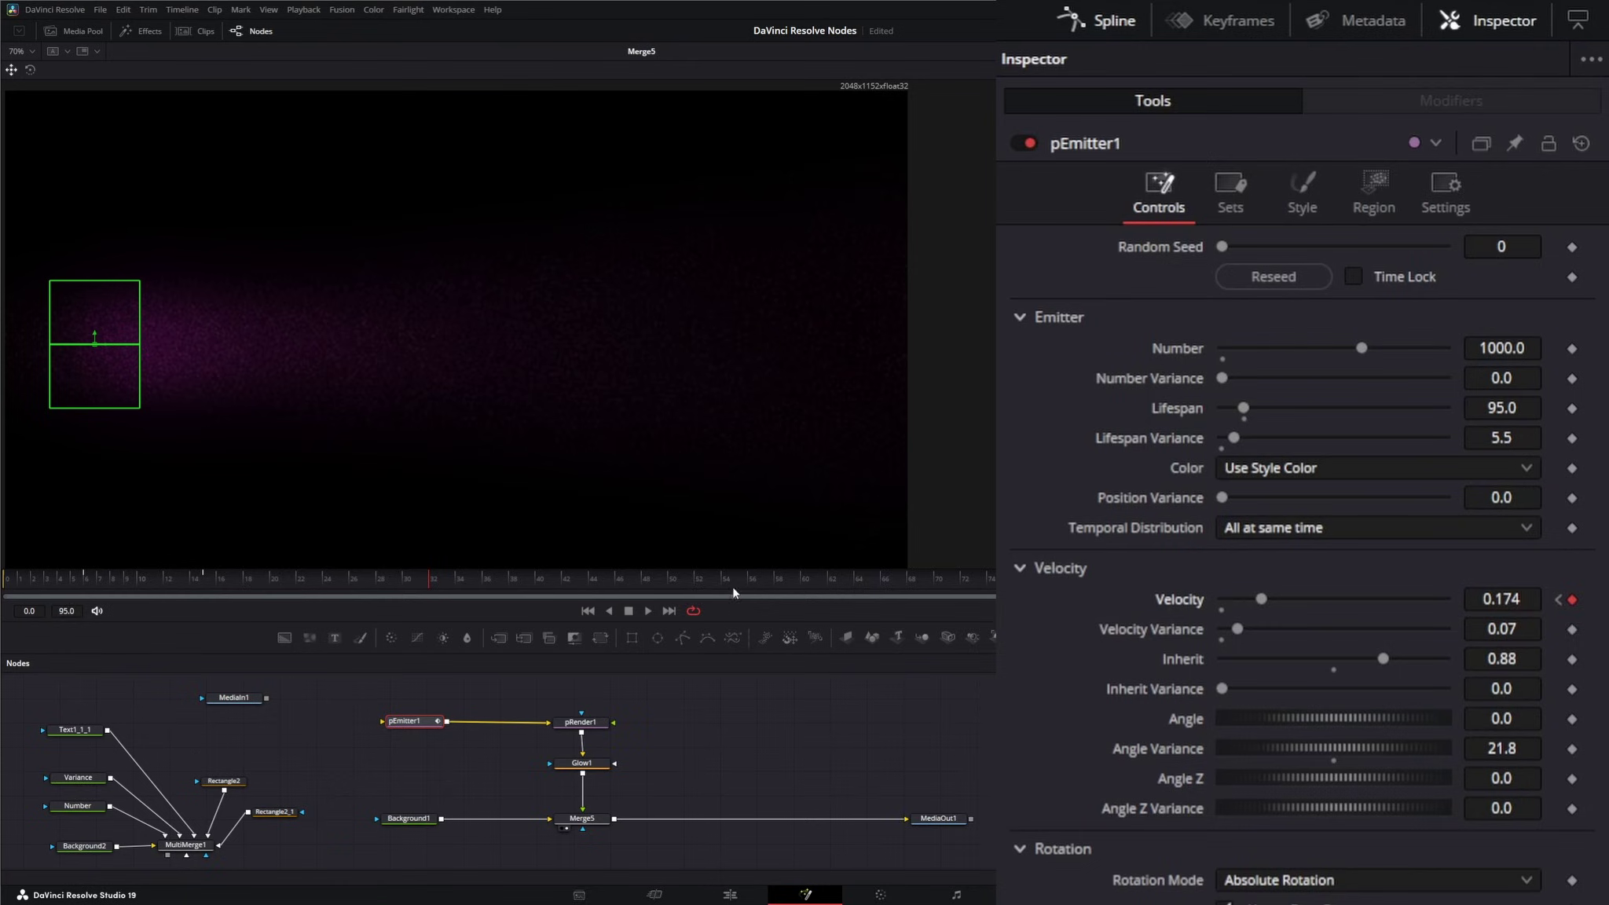
# - Keyframe pEmitter1's Velocity at 0.305 on frame 62 and at 0.188 on the last frame
pyautogui.moveTo(735, 594); pyautogui.dragTo(827, 585)
pyautogui.moveTo(1522, 602); pyautogui.dragTo(1493, 599)
pyautogui.click(669, 610)
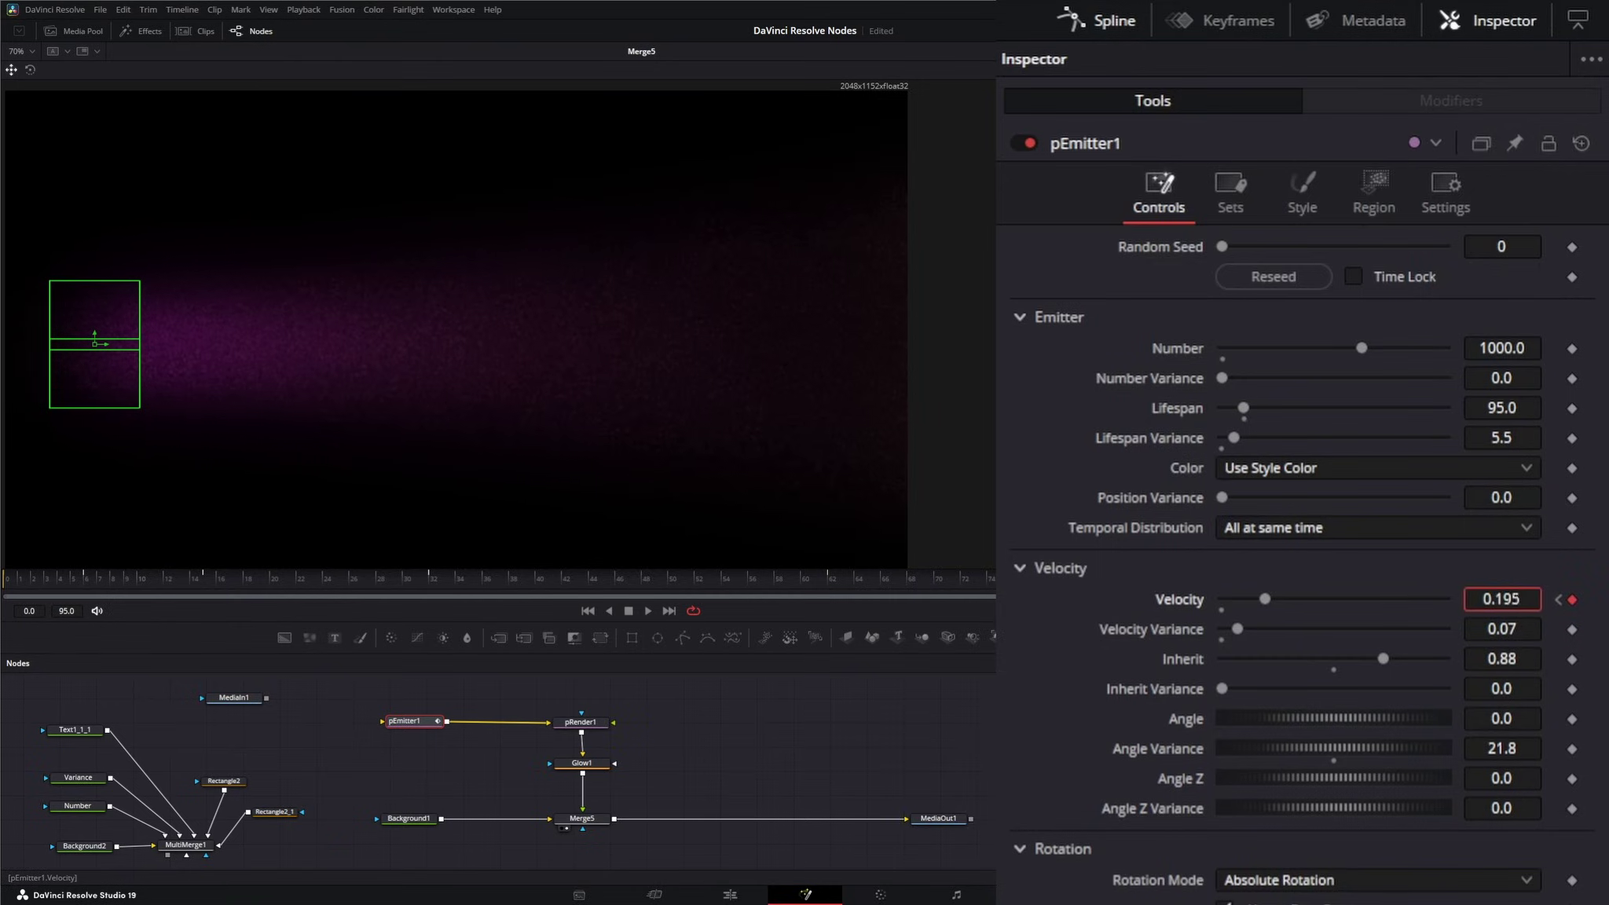
pyautogui.moveTo(1501, 599); pyautogui.dragTo(1501, 598)
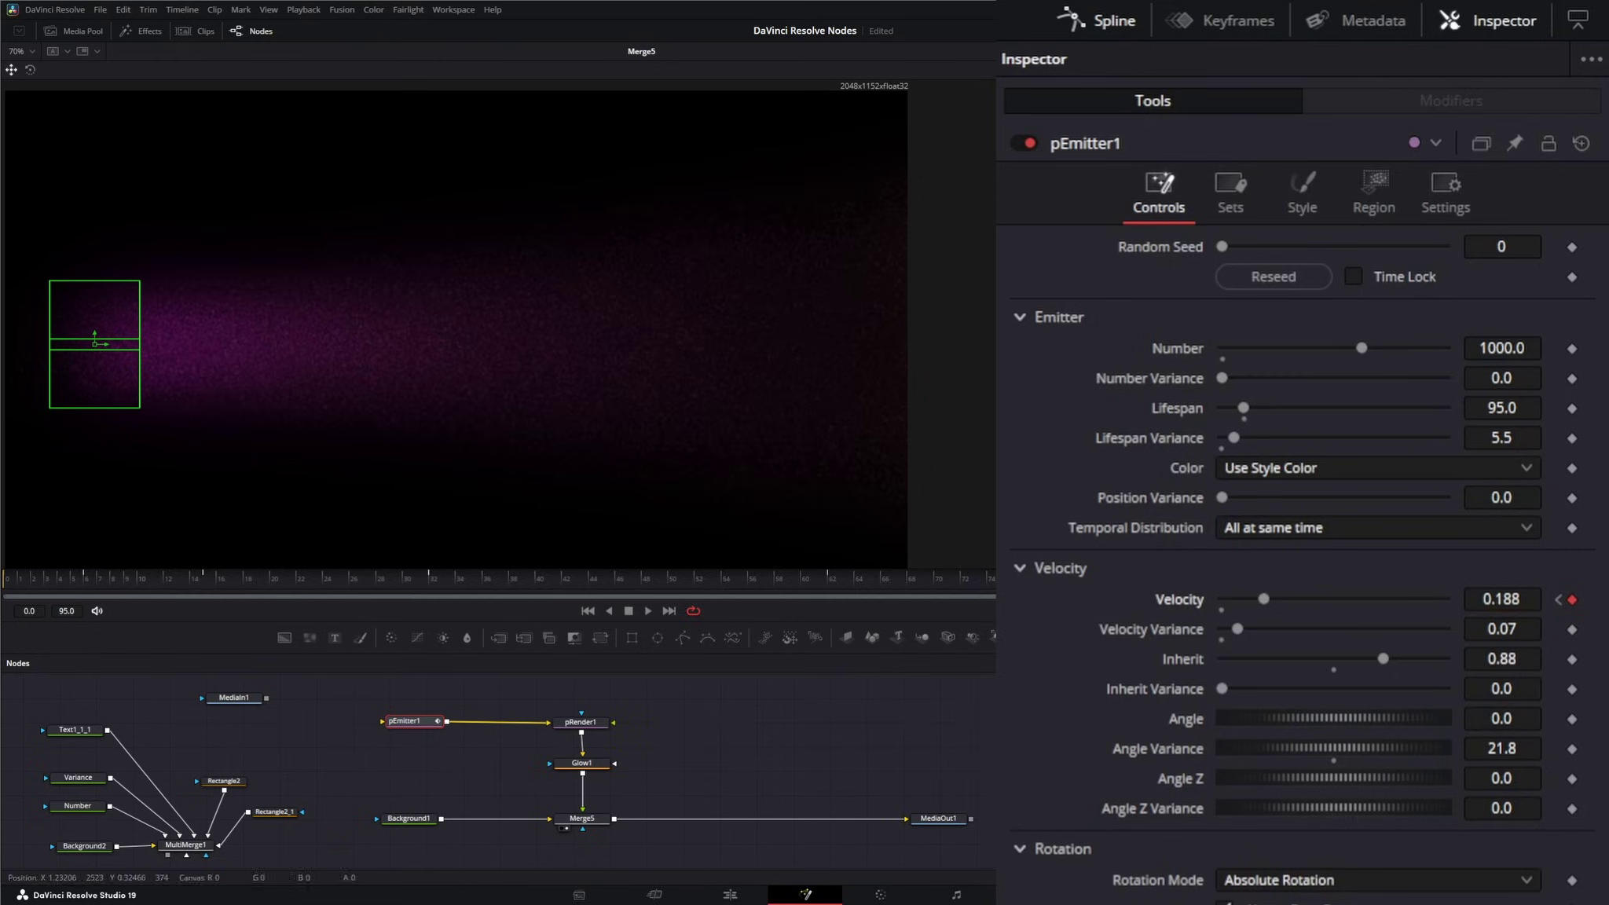
# - Keyframe pEmitter1's Velocity Variance at 0.0 on frame 0 and at 0.195 on the second Velocity keyframe, frame 6
pyautogui.click(589, 610)
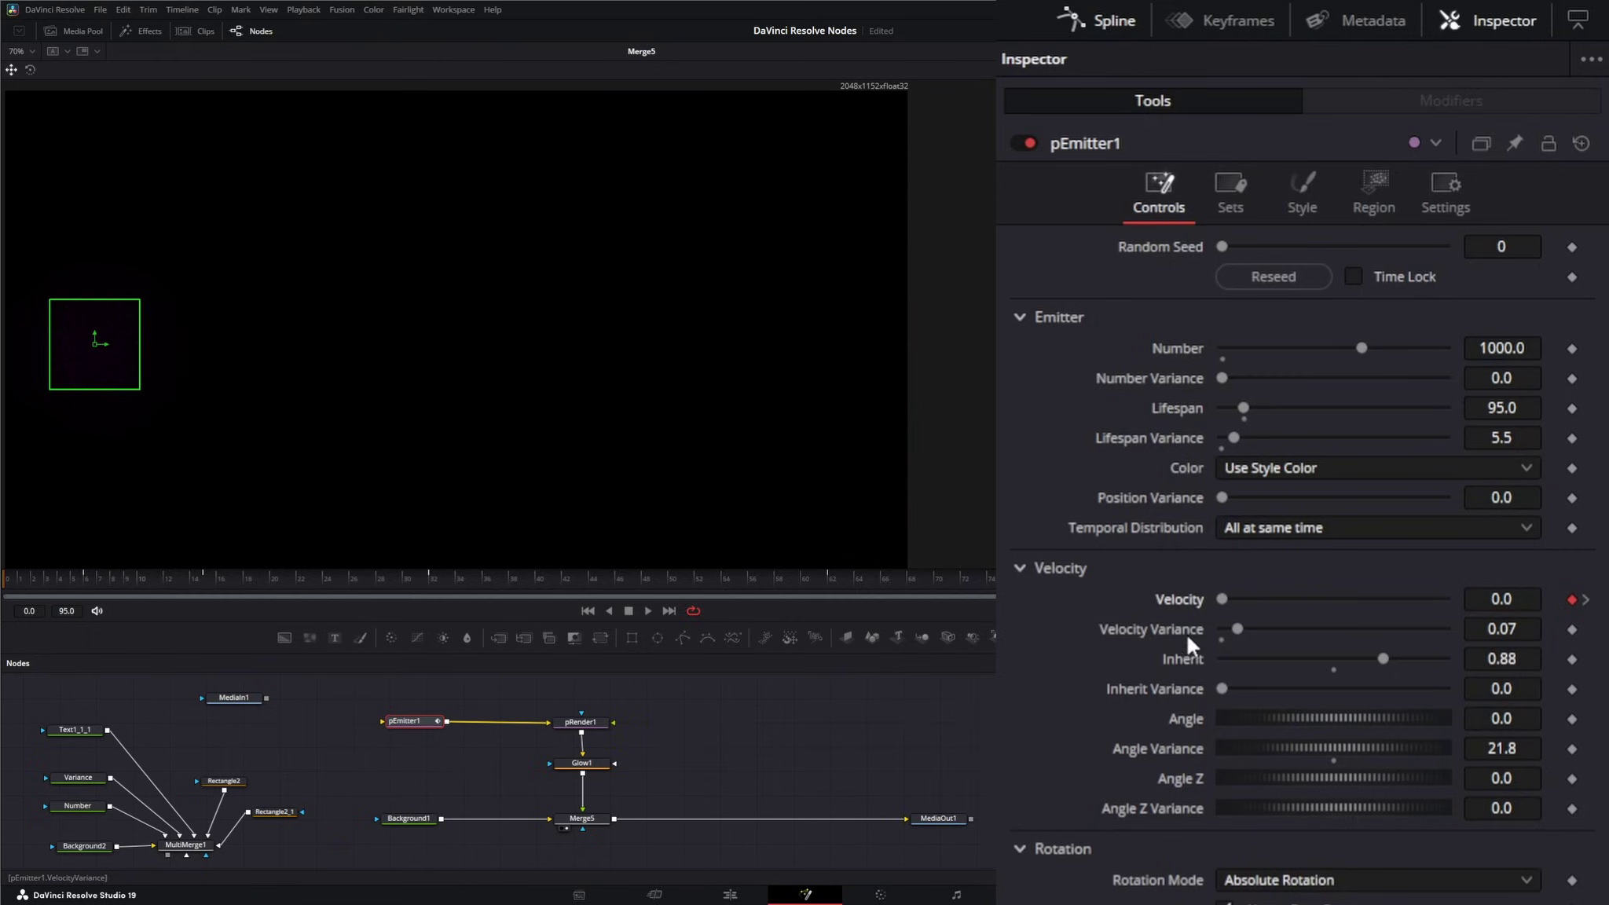
pyautogui.moveTo(1240, 623); pyautogui.dragTo(1208, 638)
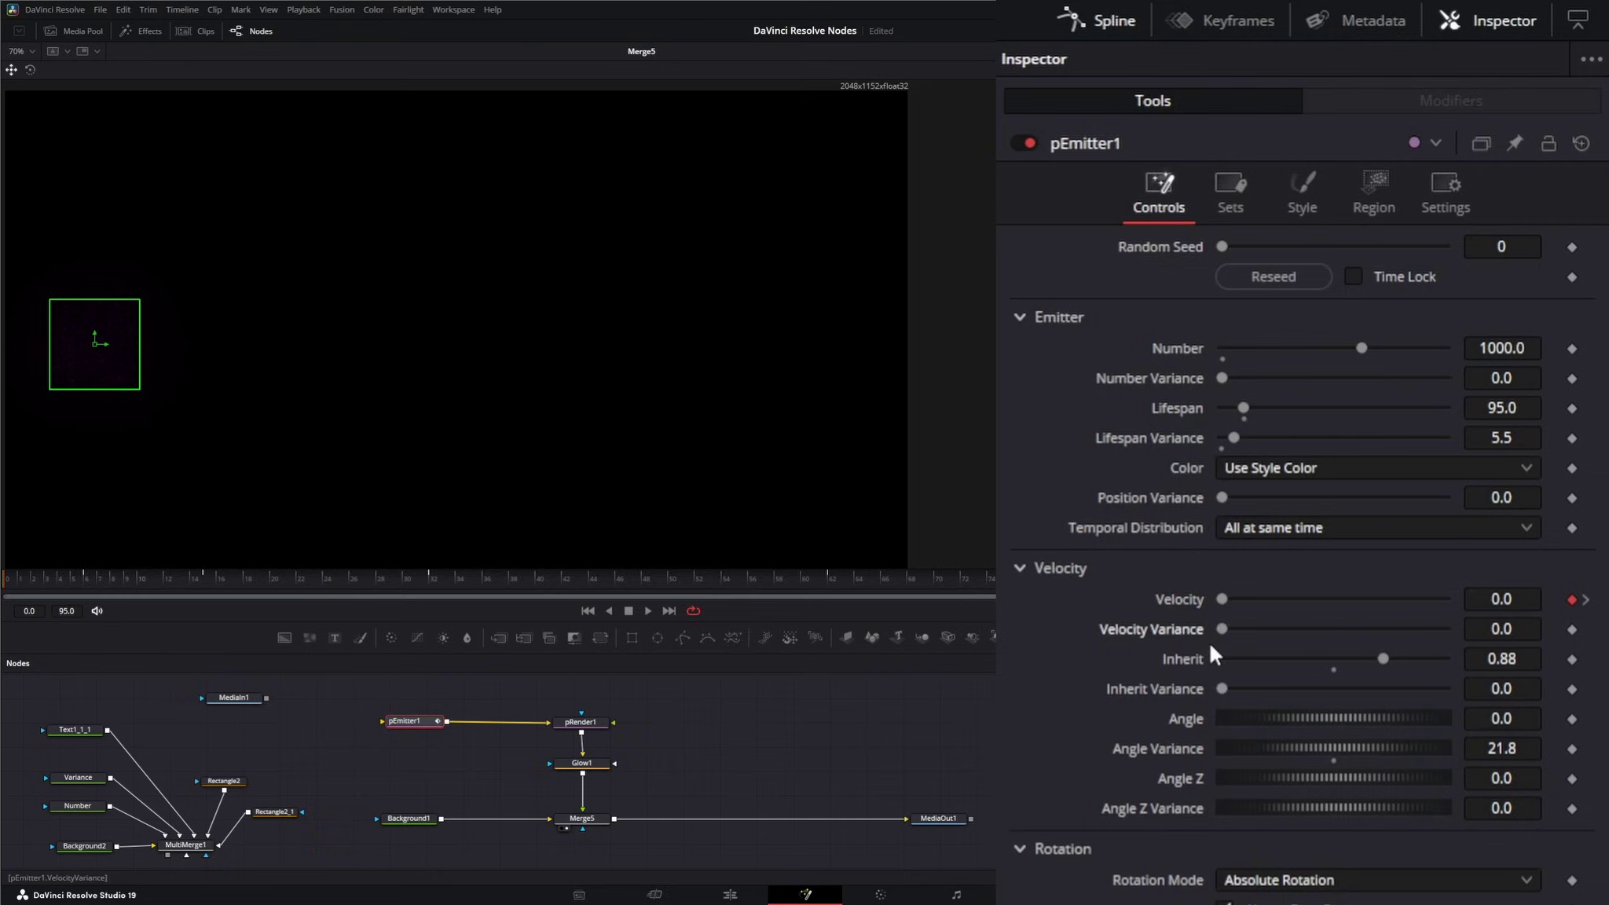
pyautogui.click(1571, 628)
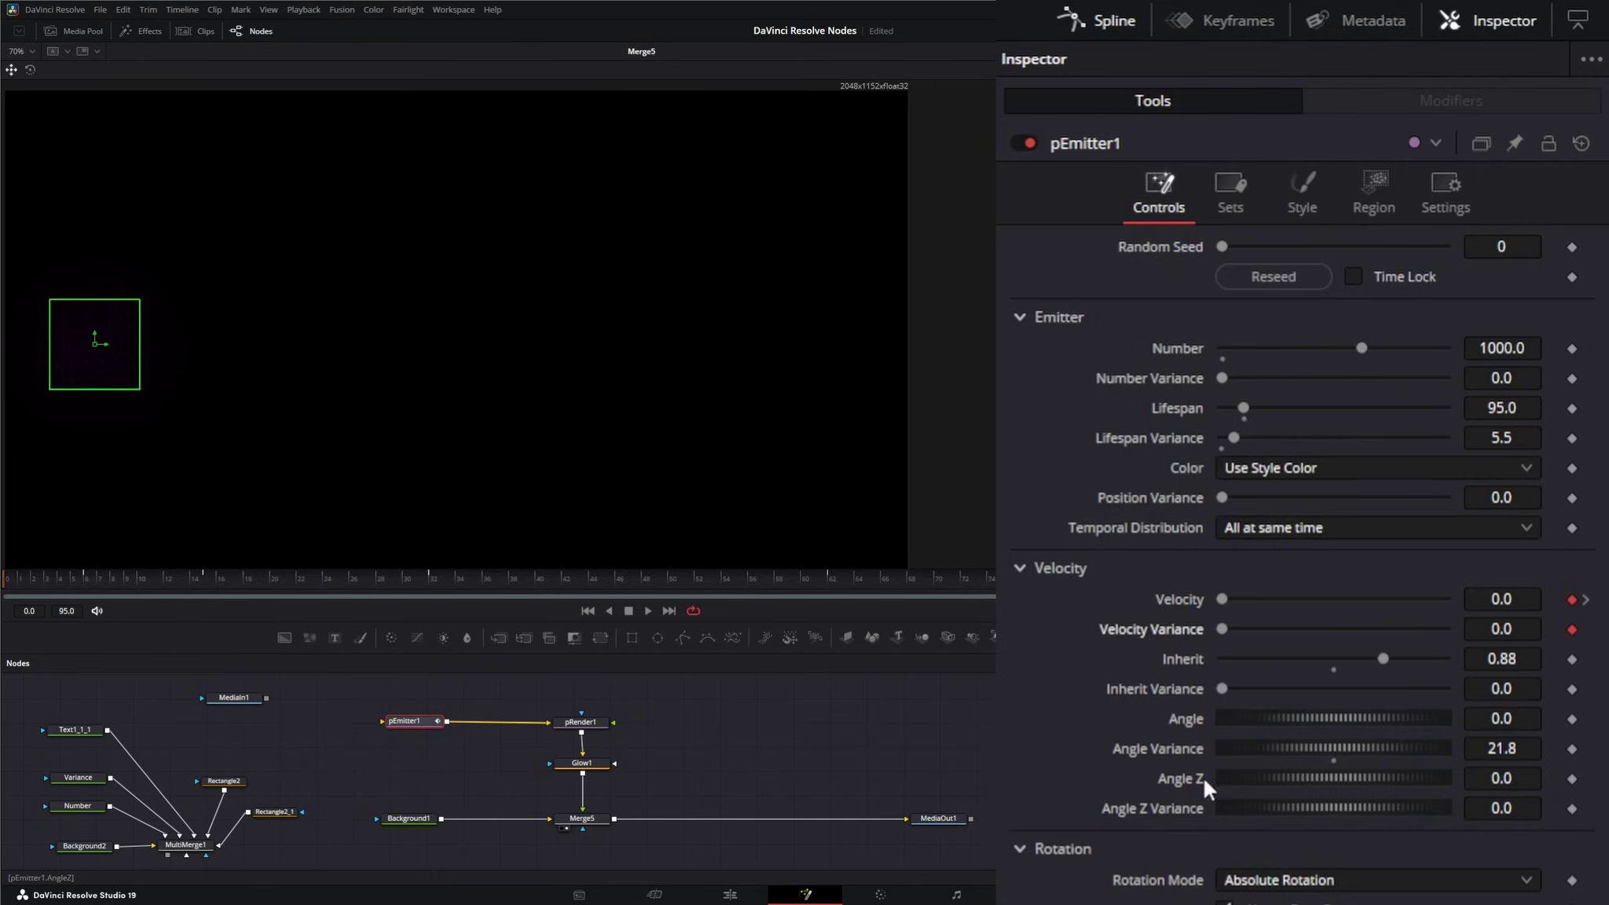
pyautogui.click(1587, 601)
pyautogui.click(1514, 631)
pyautogui.write('0.003')
pyautogui.press('Return')
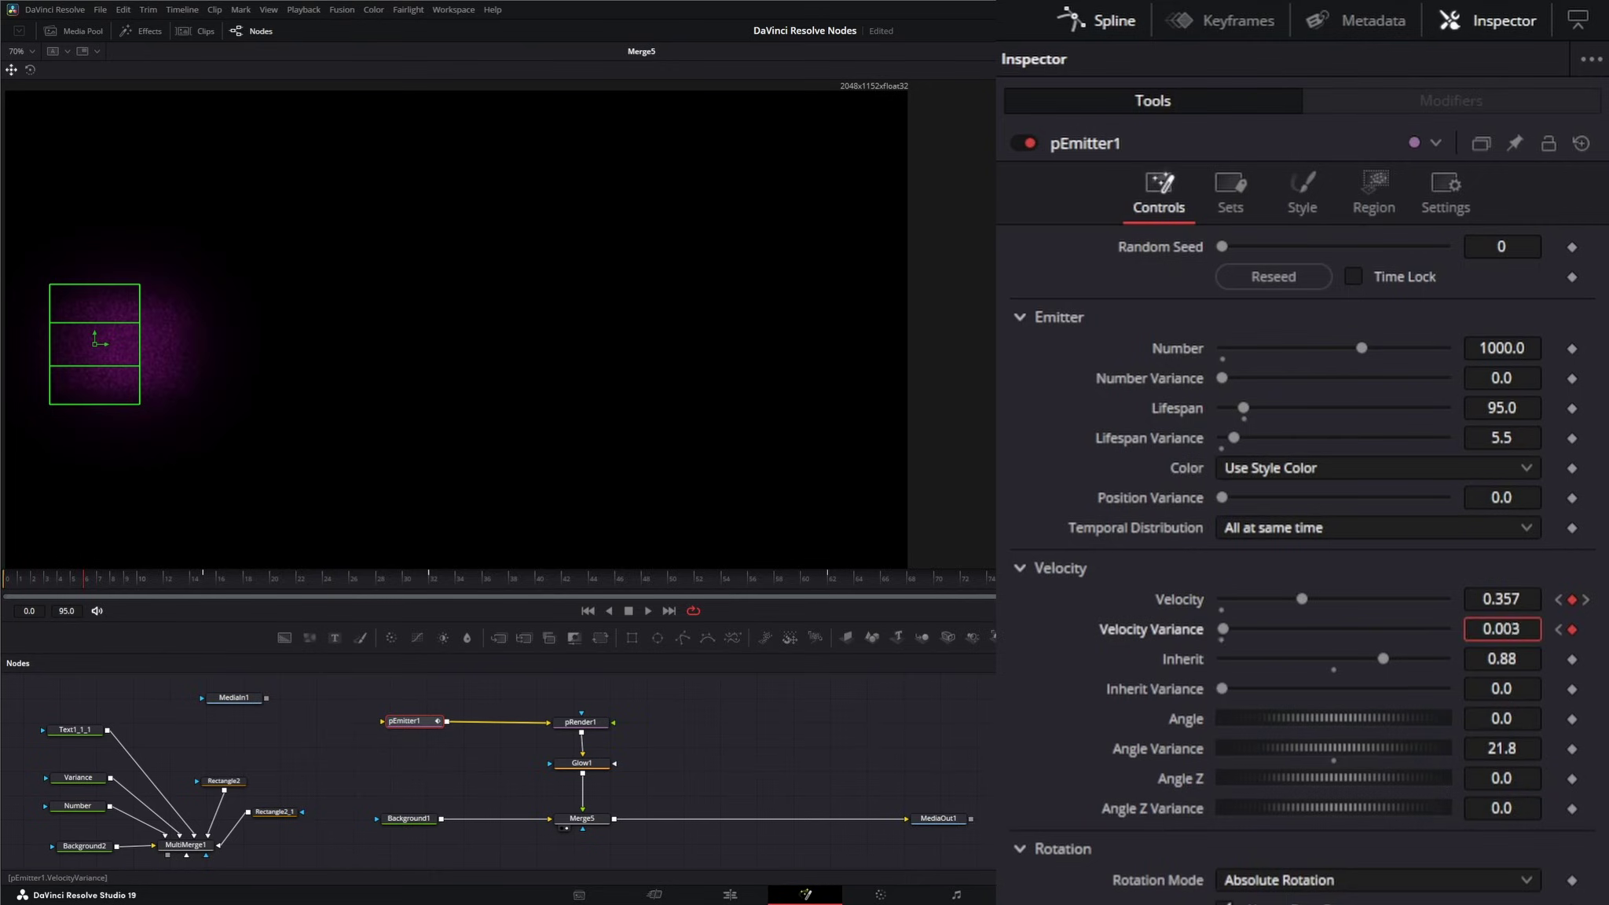
pyautogui.moveTo(1233, 629); pyautogui.dragTo(1251, 629)
# - Keyframe Velocity Variance at 0.086 on frame 32 and at 0.171 on frame 62, matching the Velocity keyframes
pyautogui.click(1587, 600)
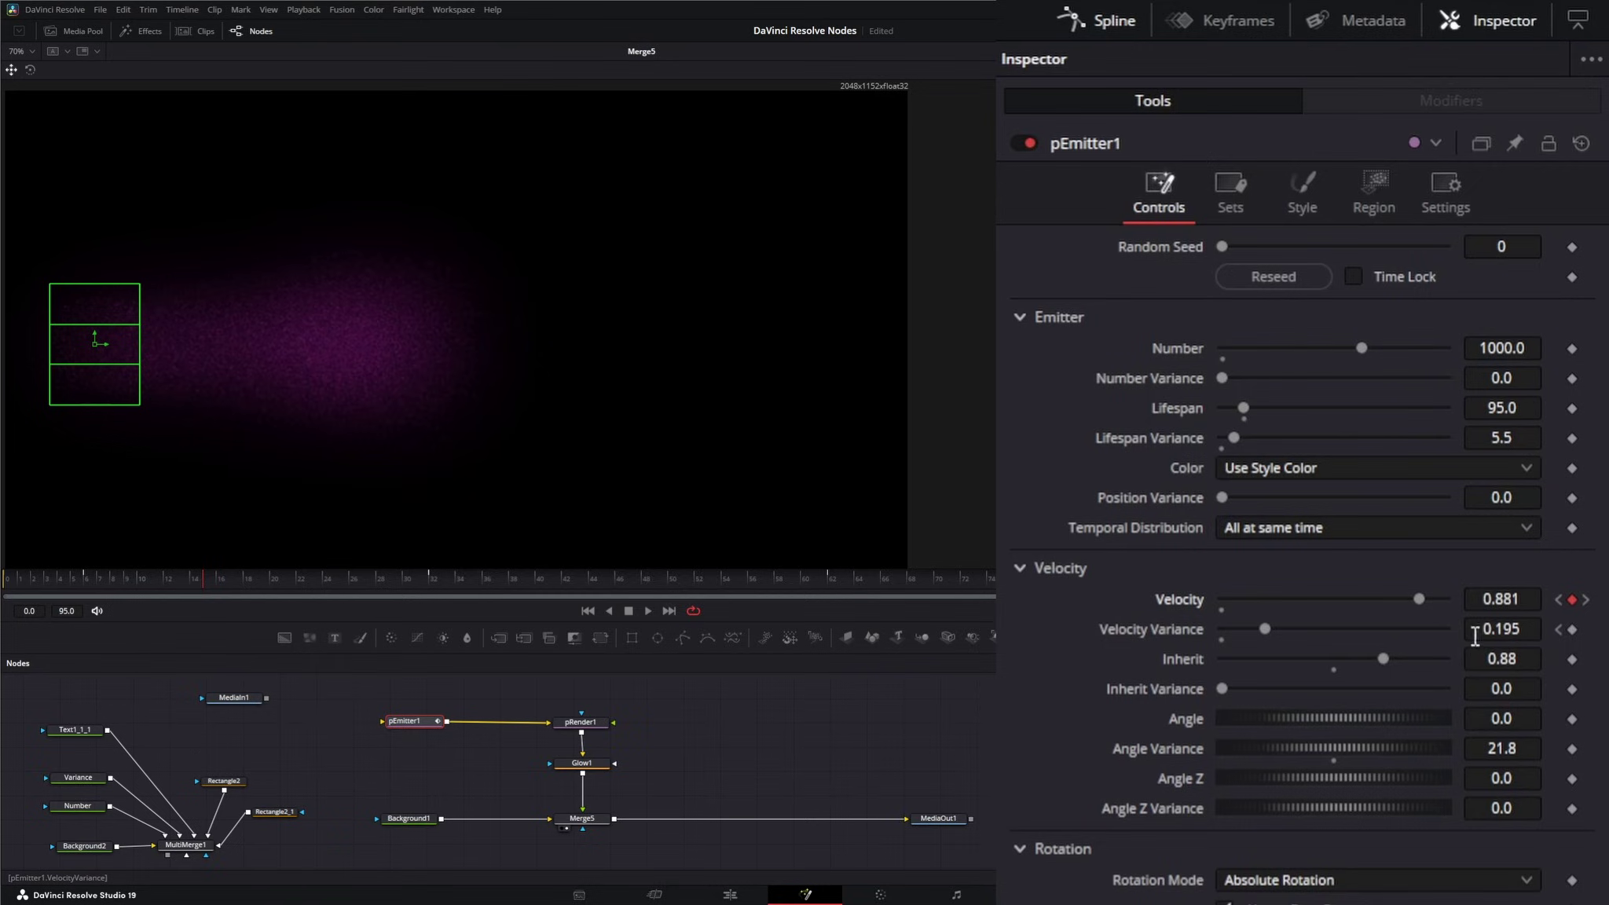
pyautogui.moveTo(1265, 628)
pyautogui.mouseDown()
pyautogui.moveTo(1353, 627)
pyautogui.moveTo(1240, 634)
pyautogui.mouseUp()
pyautogui.click(1587, 601)
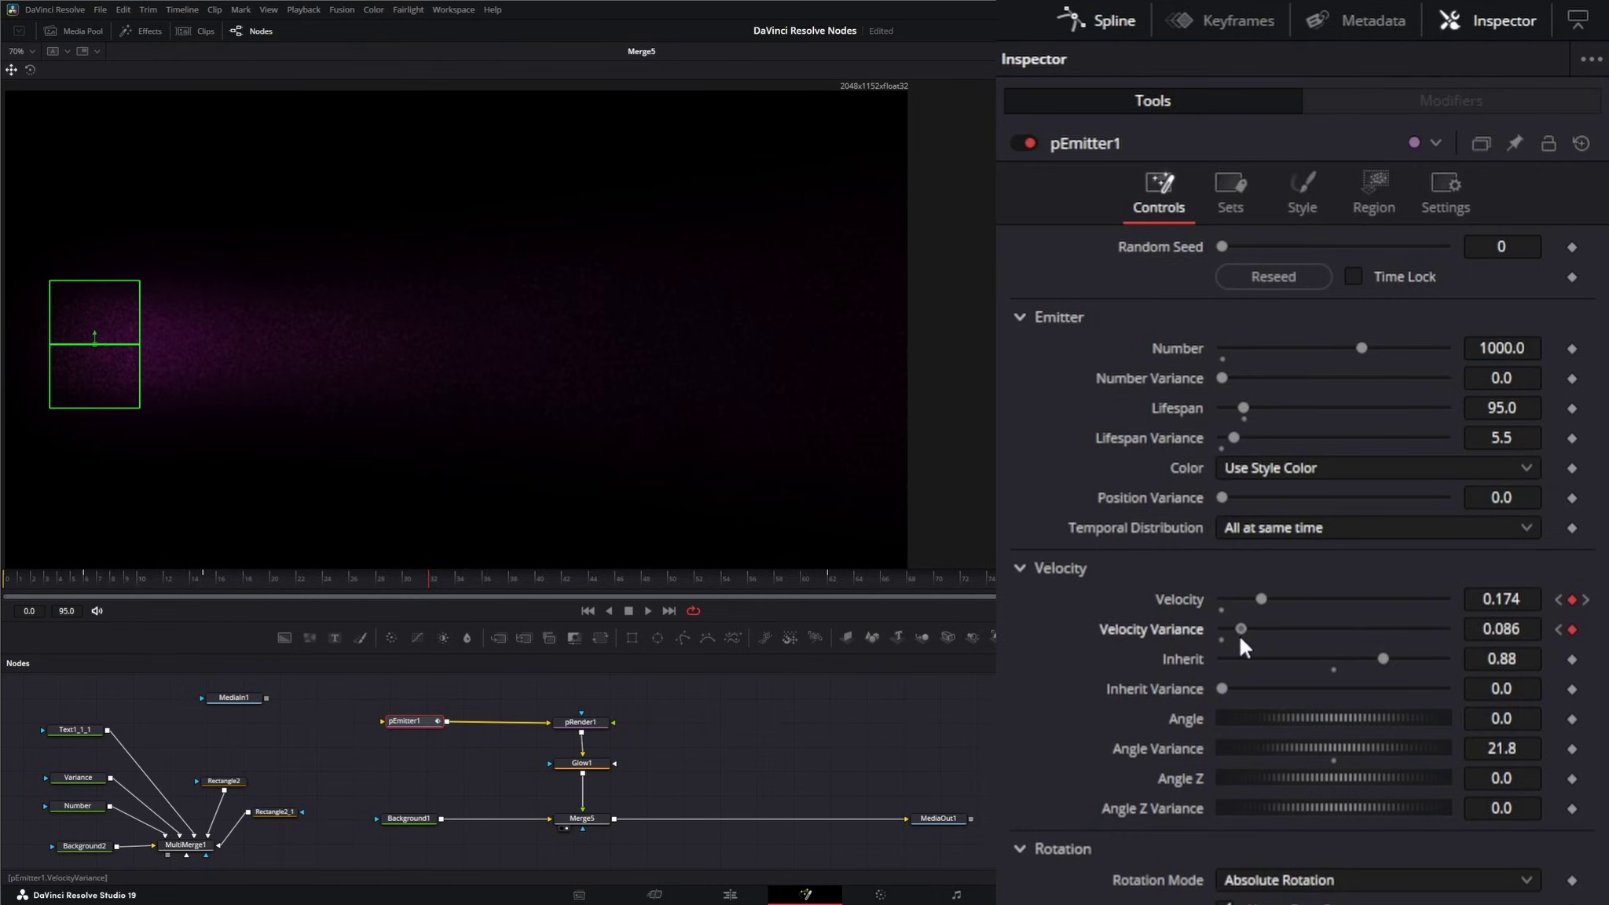
pyautogui.click(1587, 601)
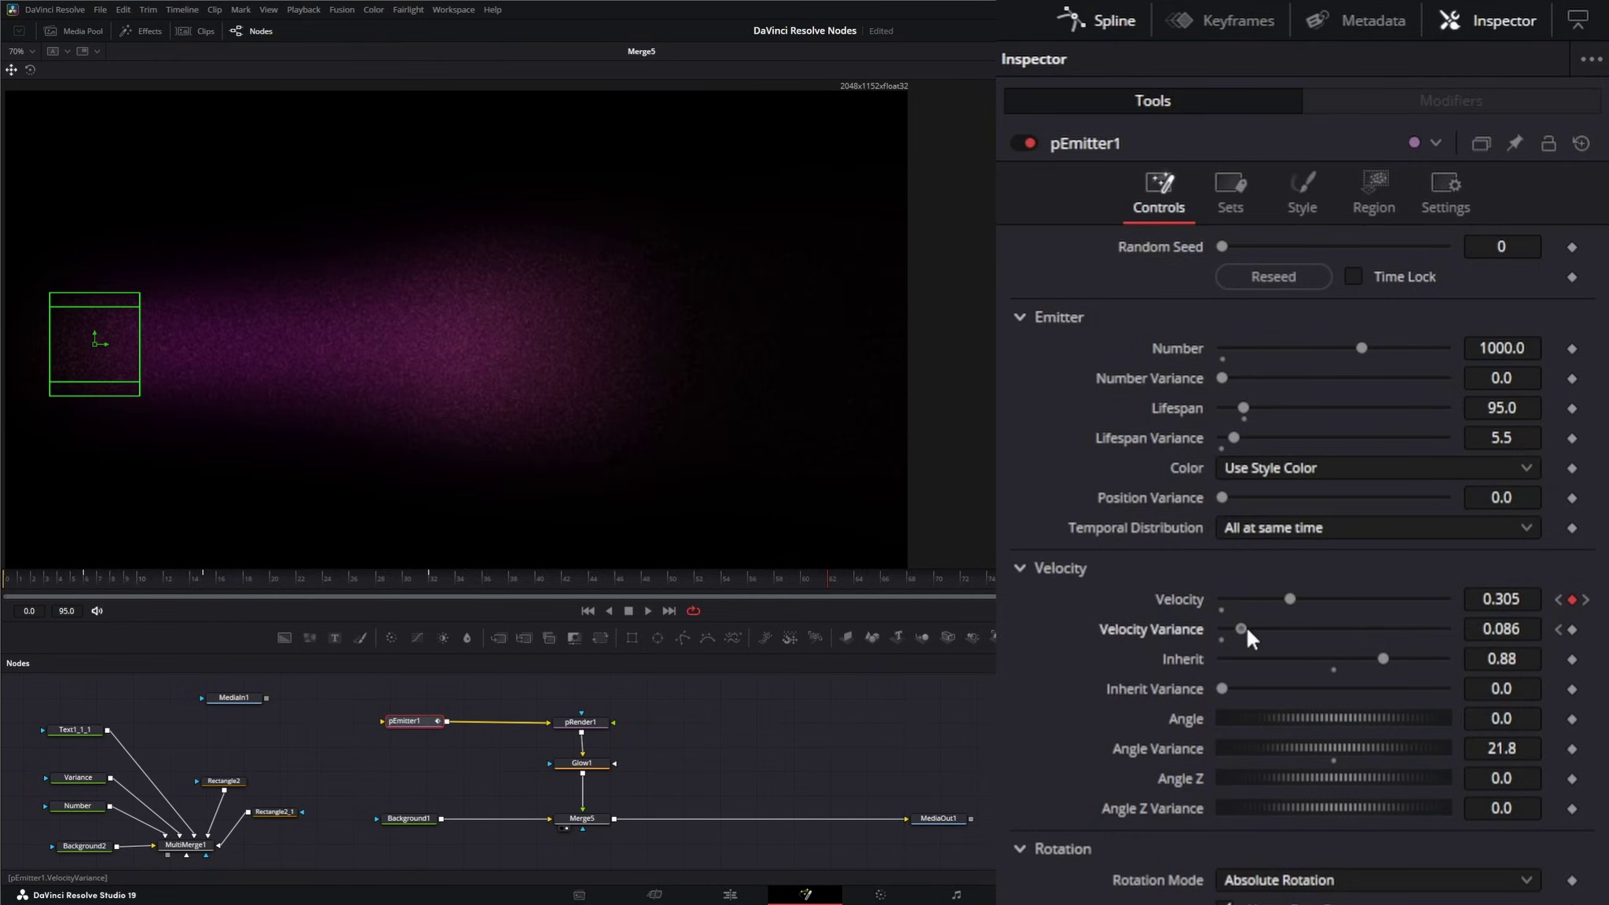
pyautogui.moveTo(1243, 628); pyautogui.dragTo(1267, 629)
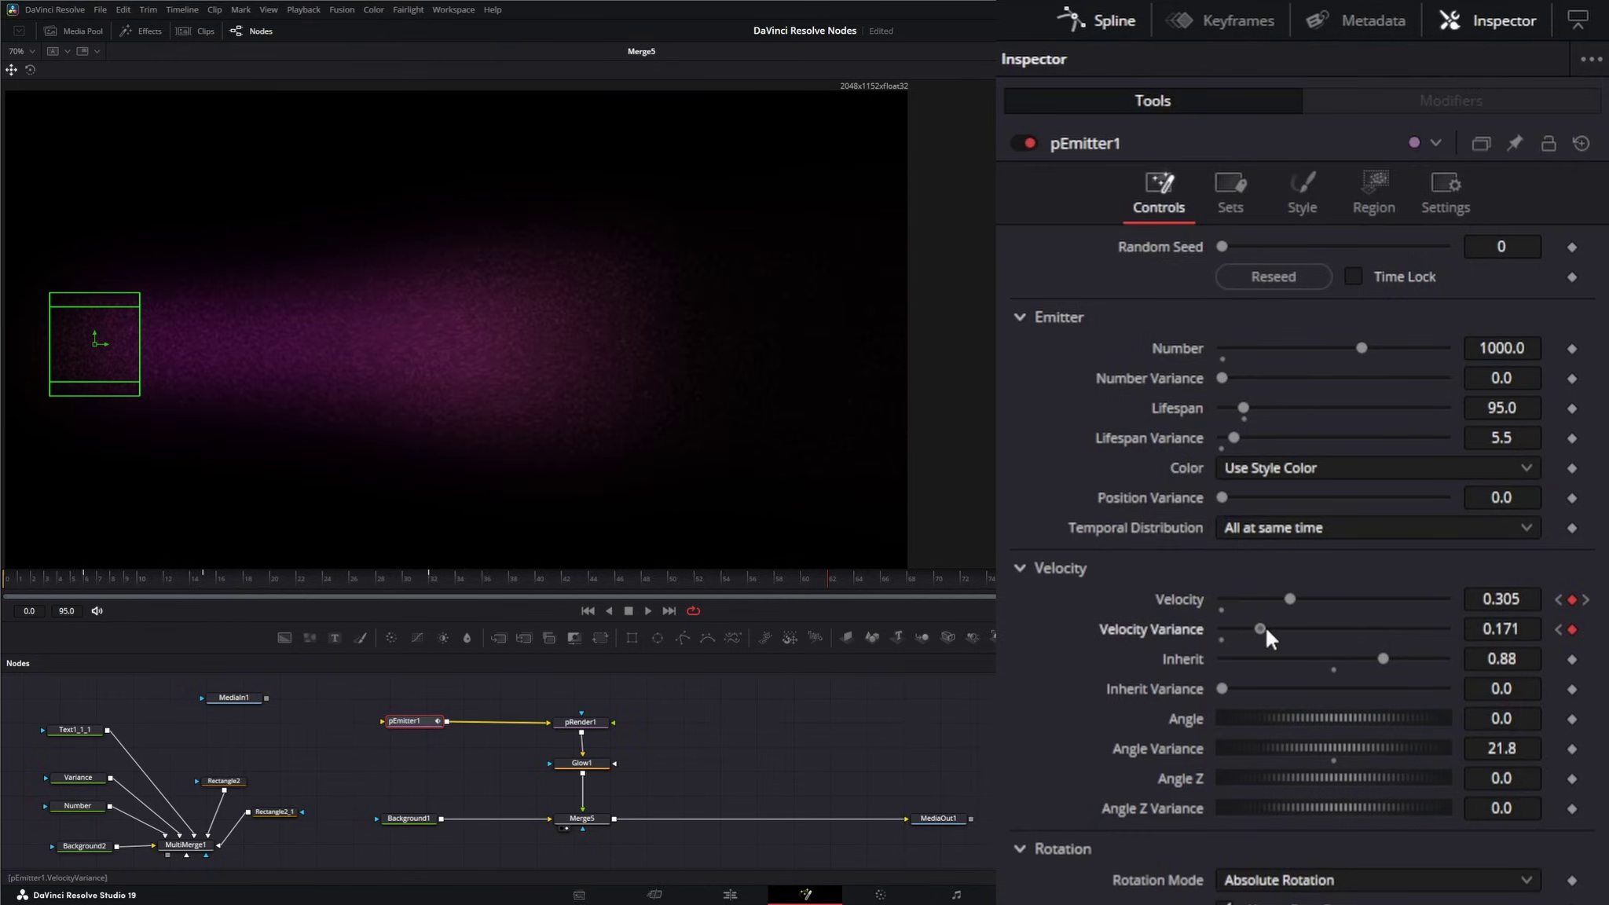
# - Play the animation from the start to check the particle bursts, and move the playhead to about frame 67
pyautogui.click(587, 610)
pyautogui.click(649, 610)
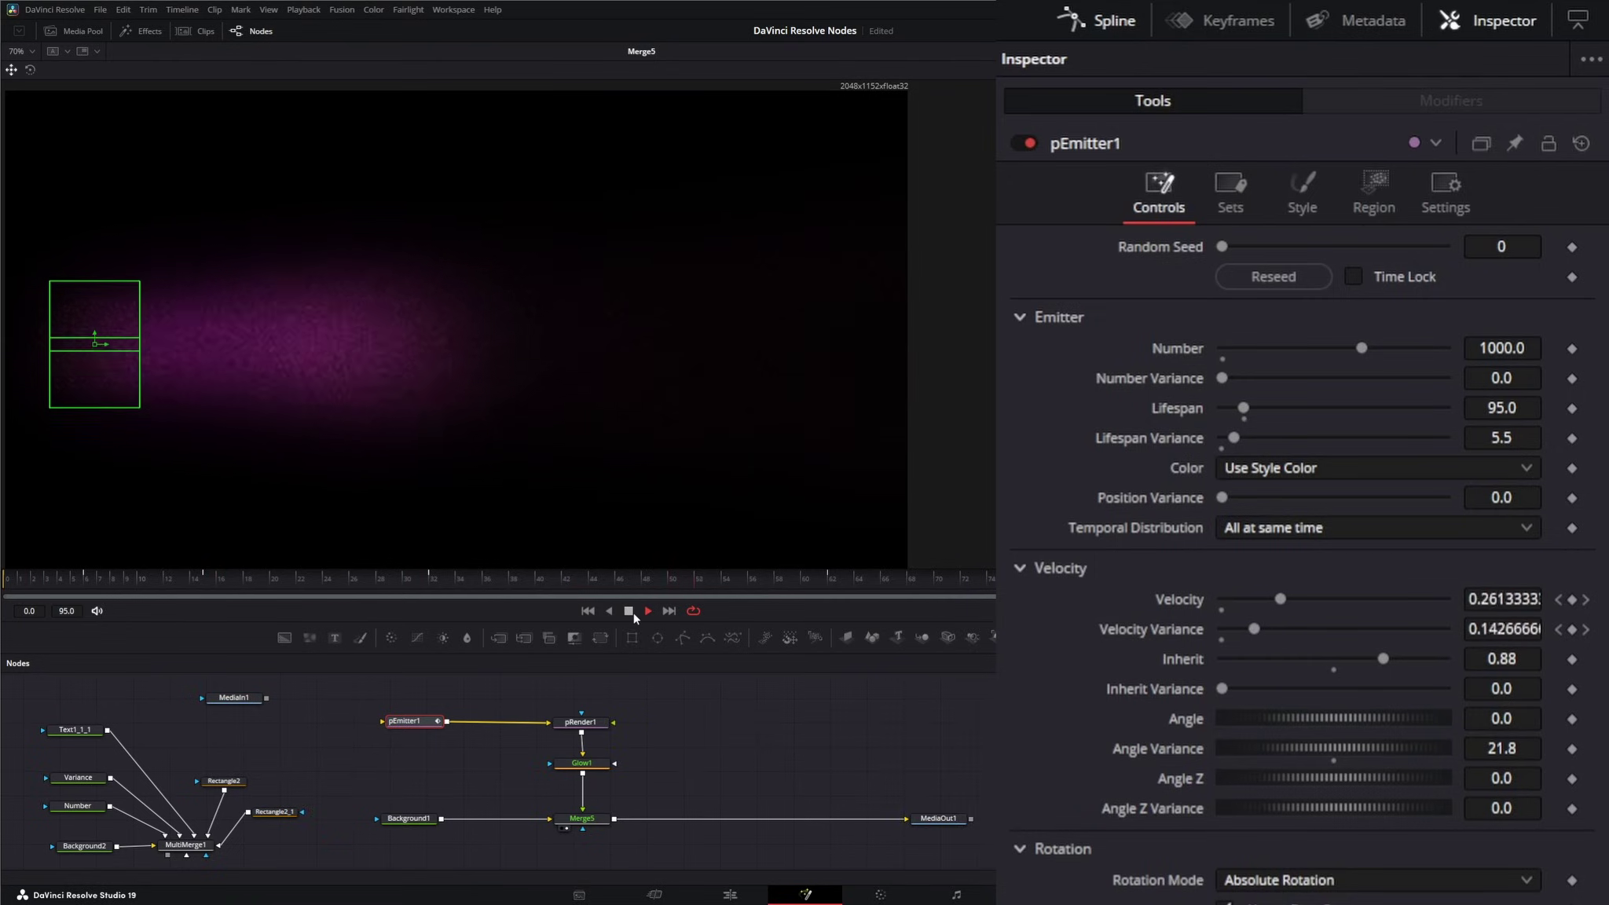
pyautogui.click(634, 614)
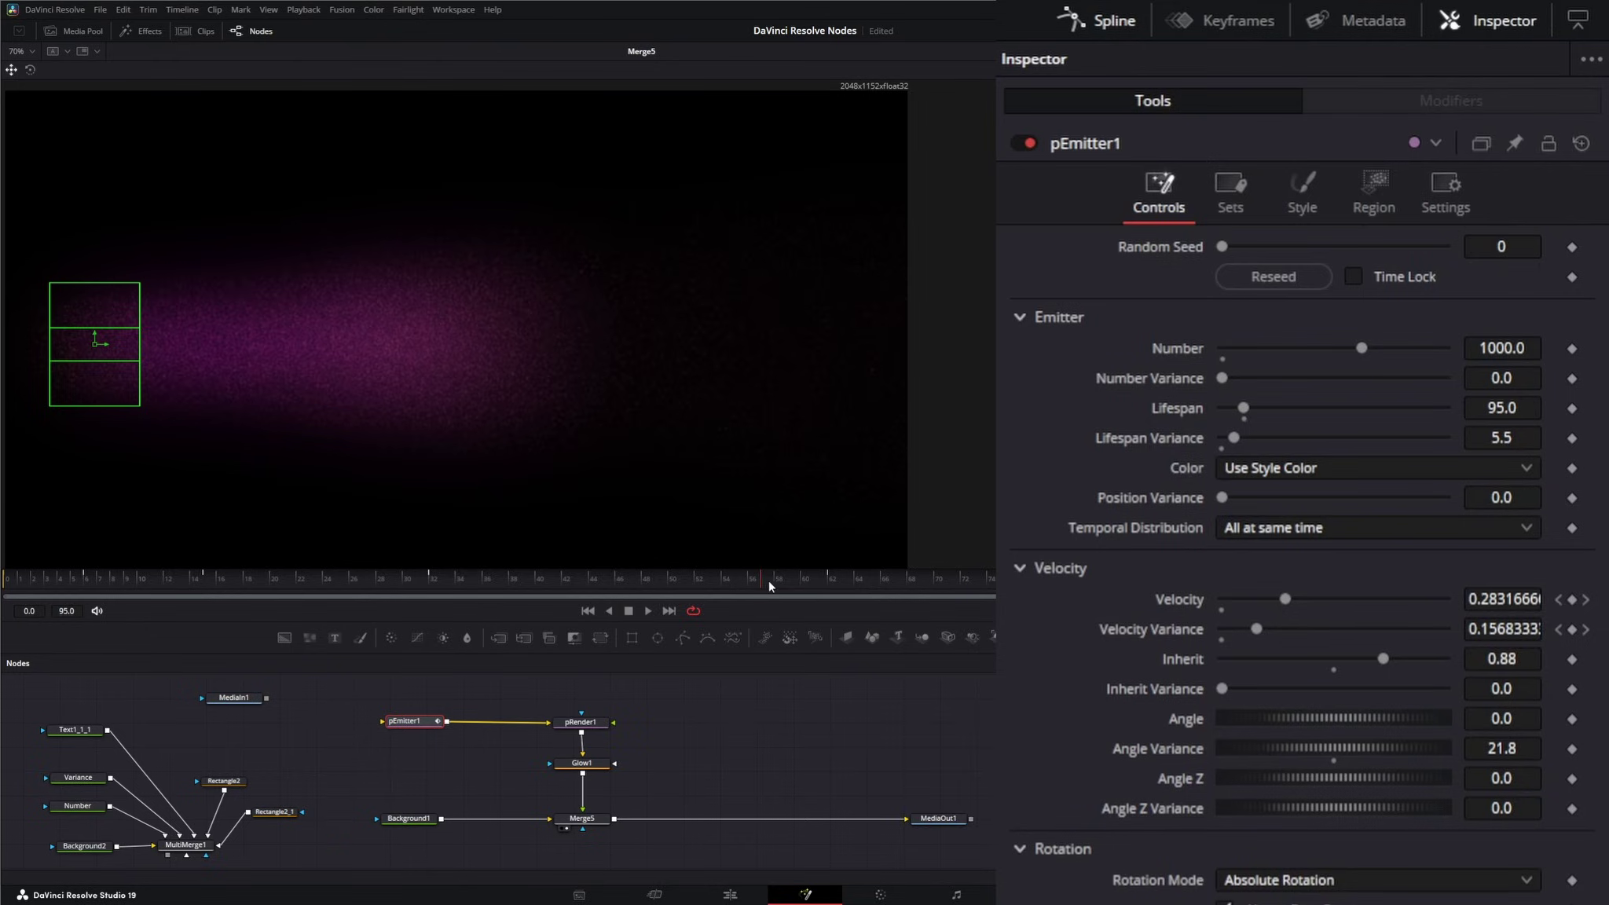
pyautogui.moveTo(768, 579); pyautogui.dragTo(895, 582)
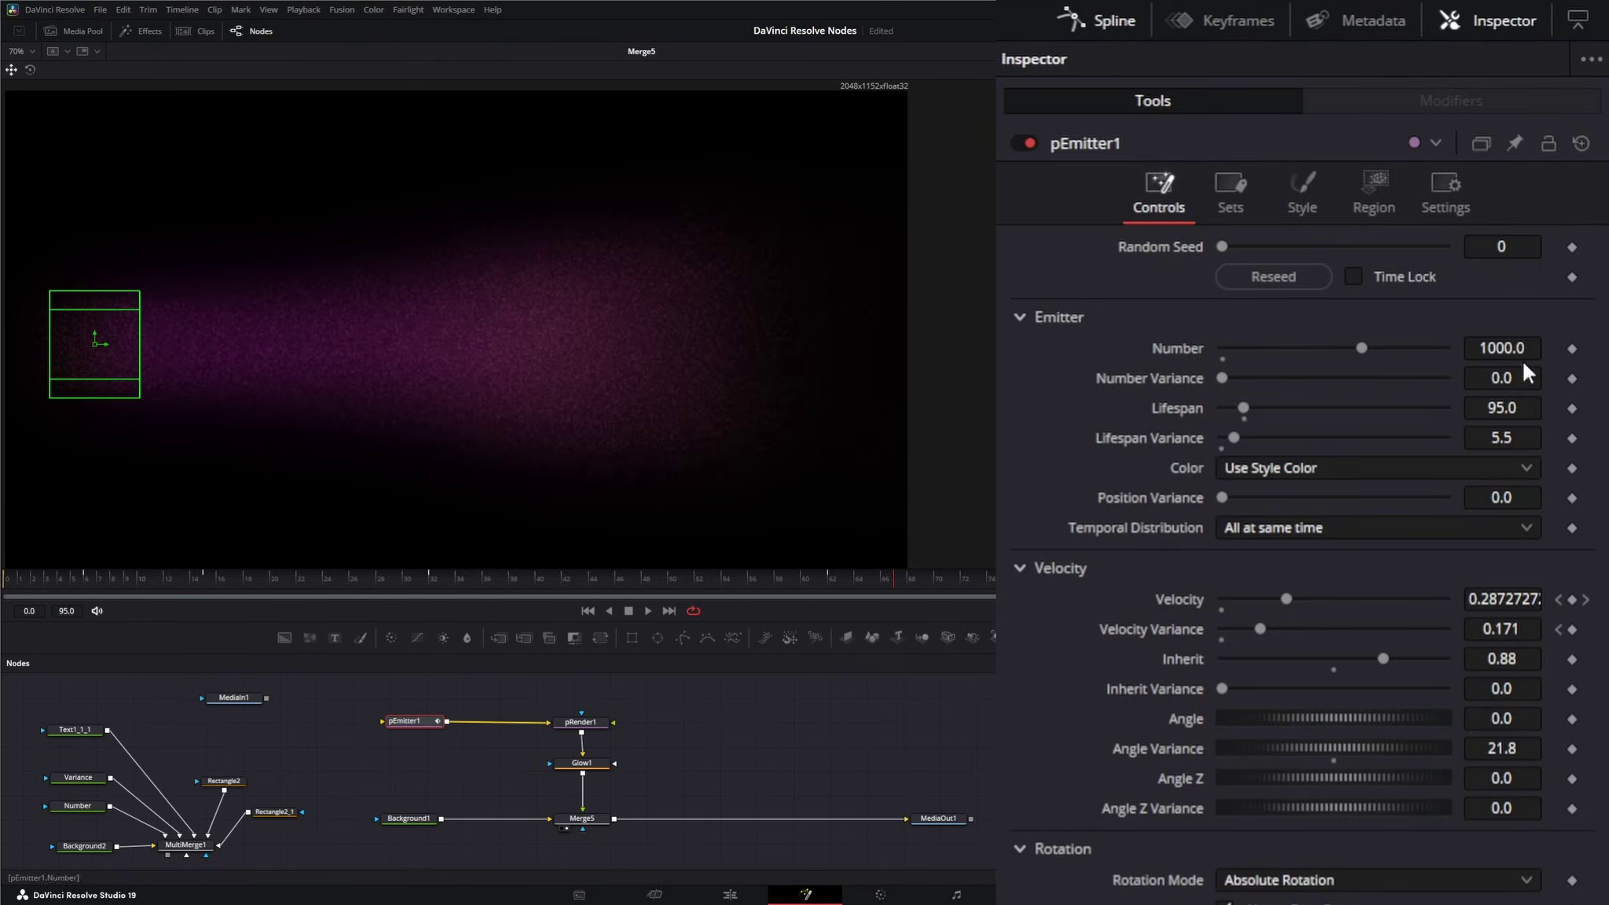
# - Shift the yellow stop of pEmitter1's Color Over Life gradient to about 0.303 and play the animation
pyautogui.click(1304, 197)
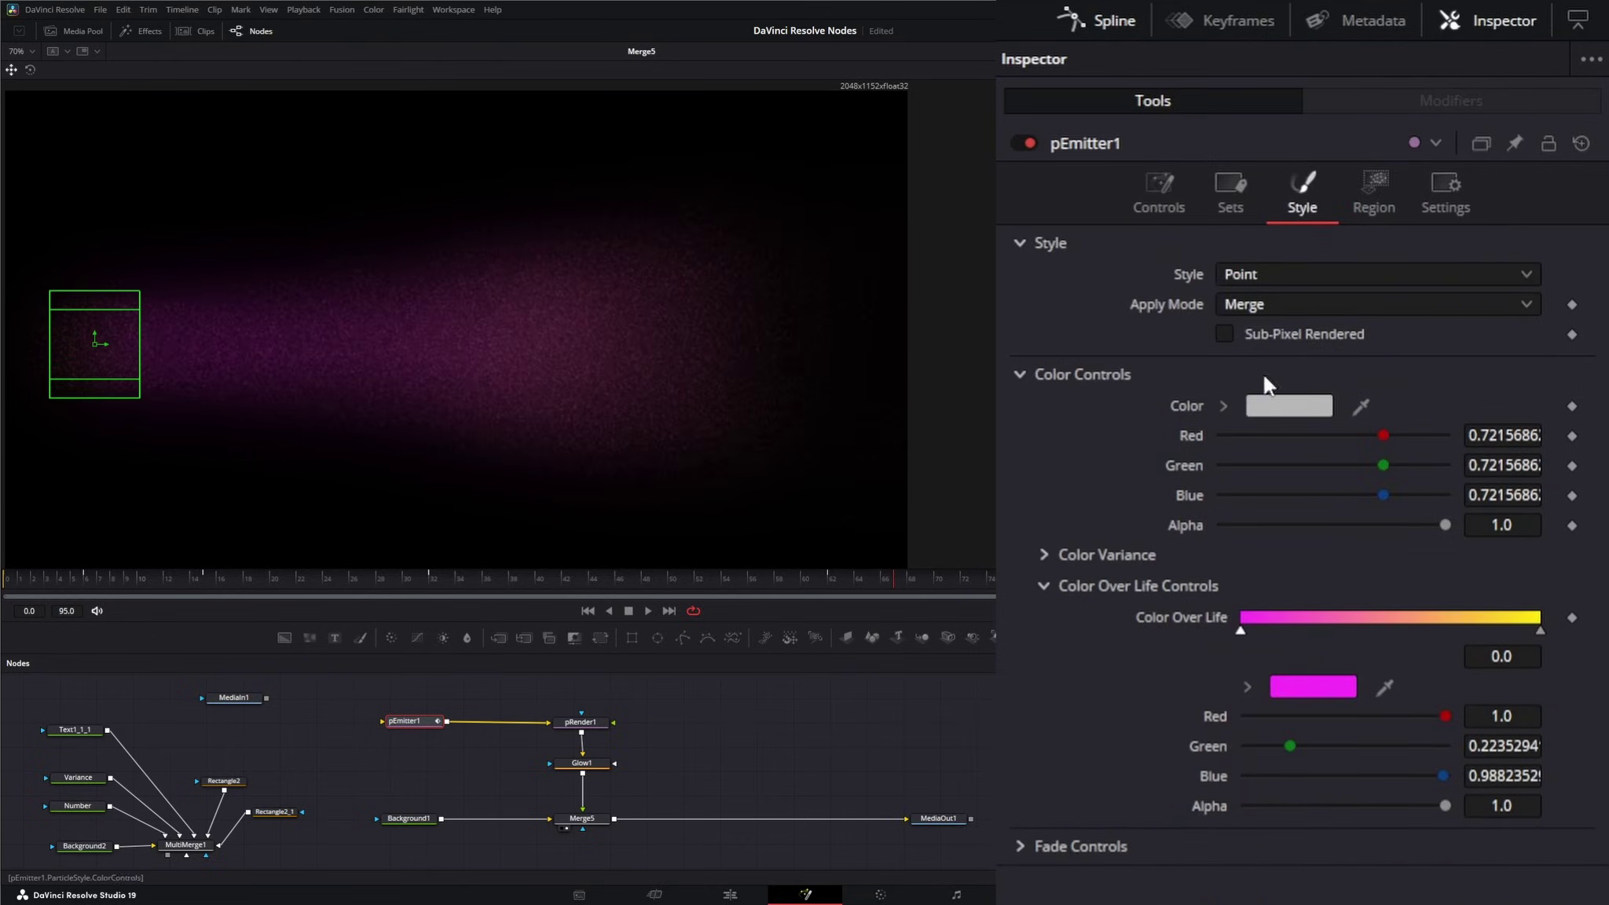
pyautogui.moveTo(1542, 636); pyautogui.dragTo(1383, 539)
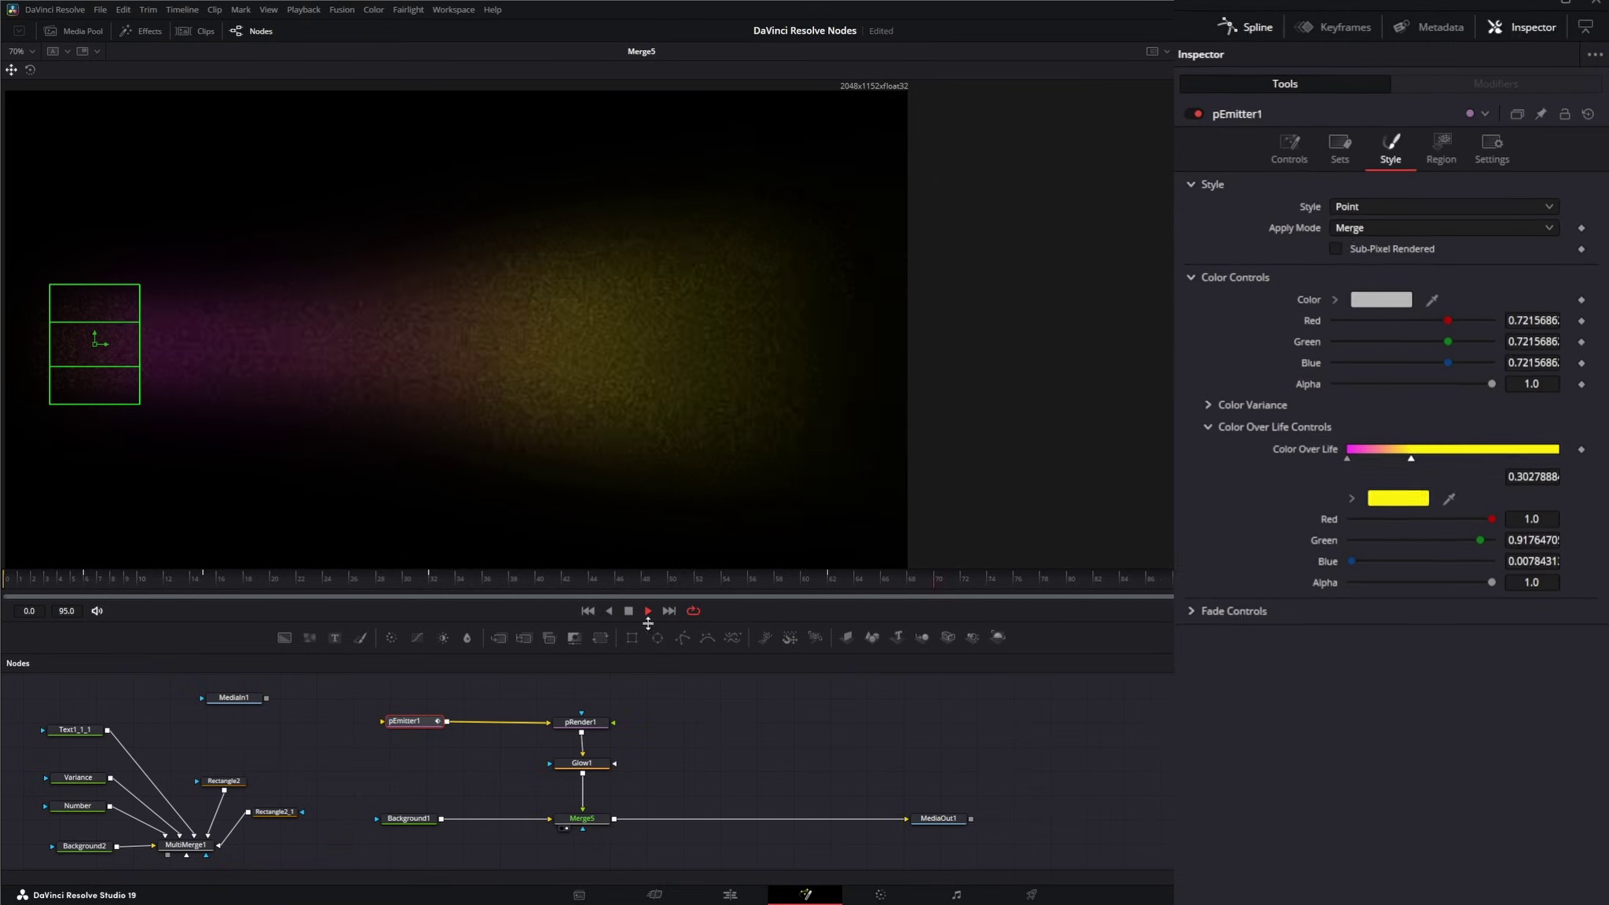
pyautogui.press('space')
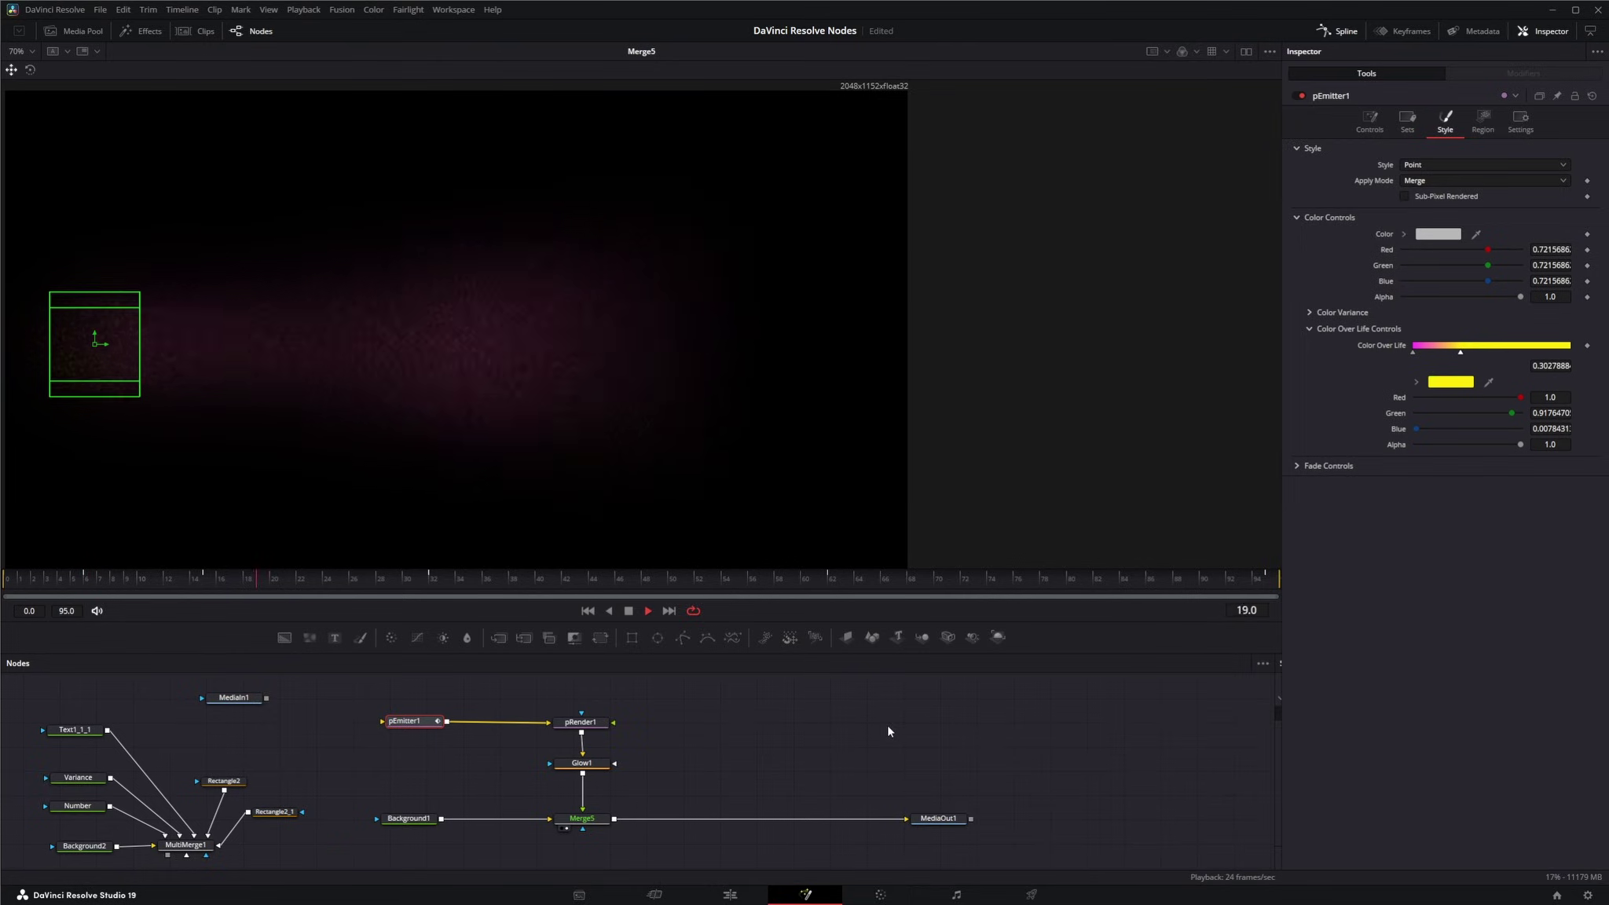
pyautogui.click(1482, 123)
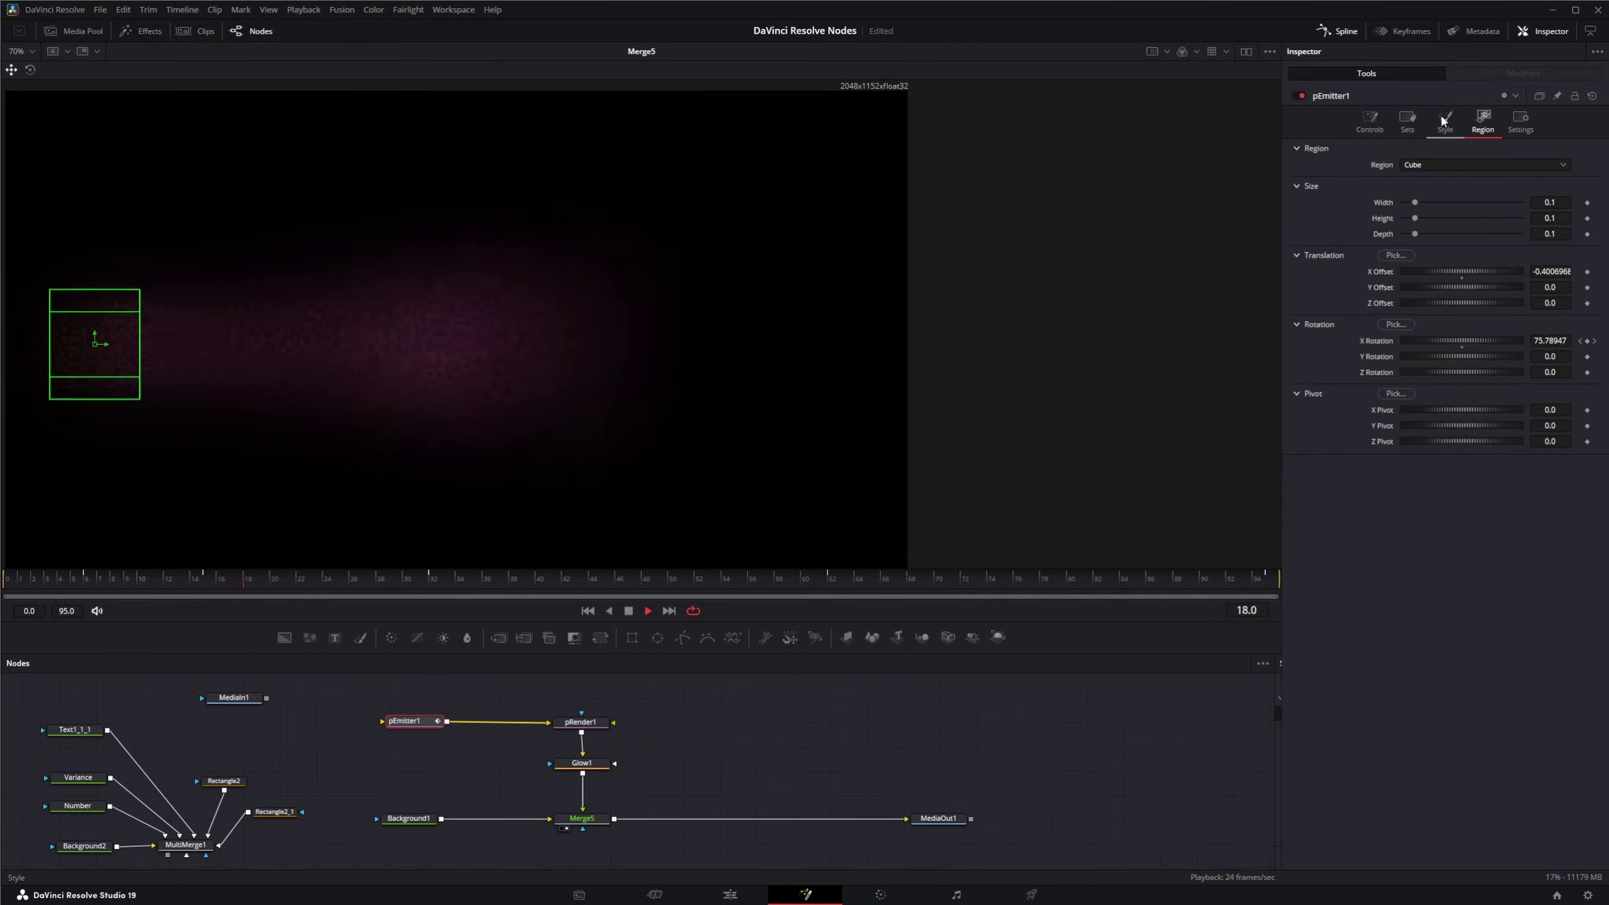
pyautogui.click(1445, 123)
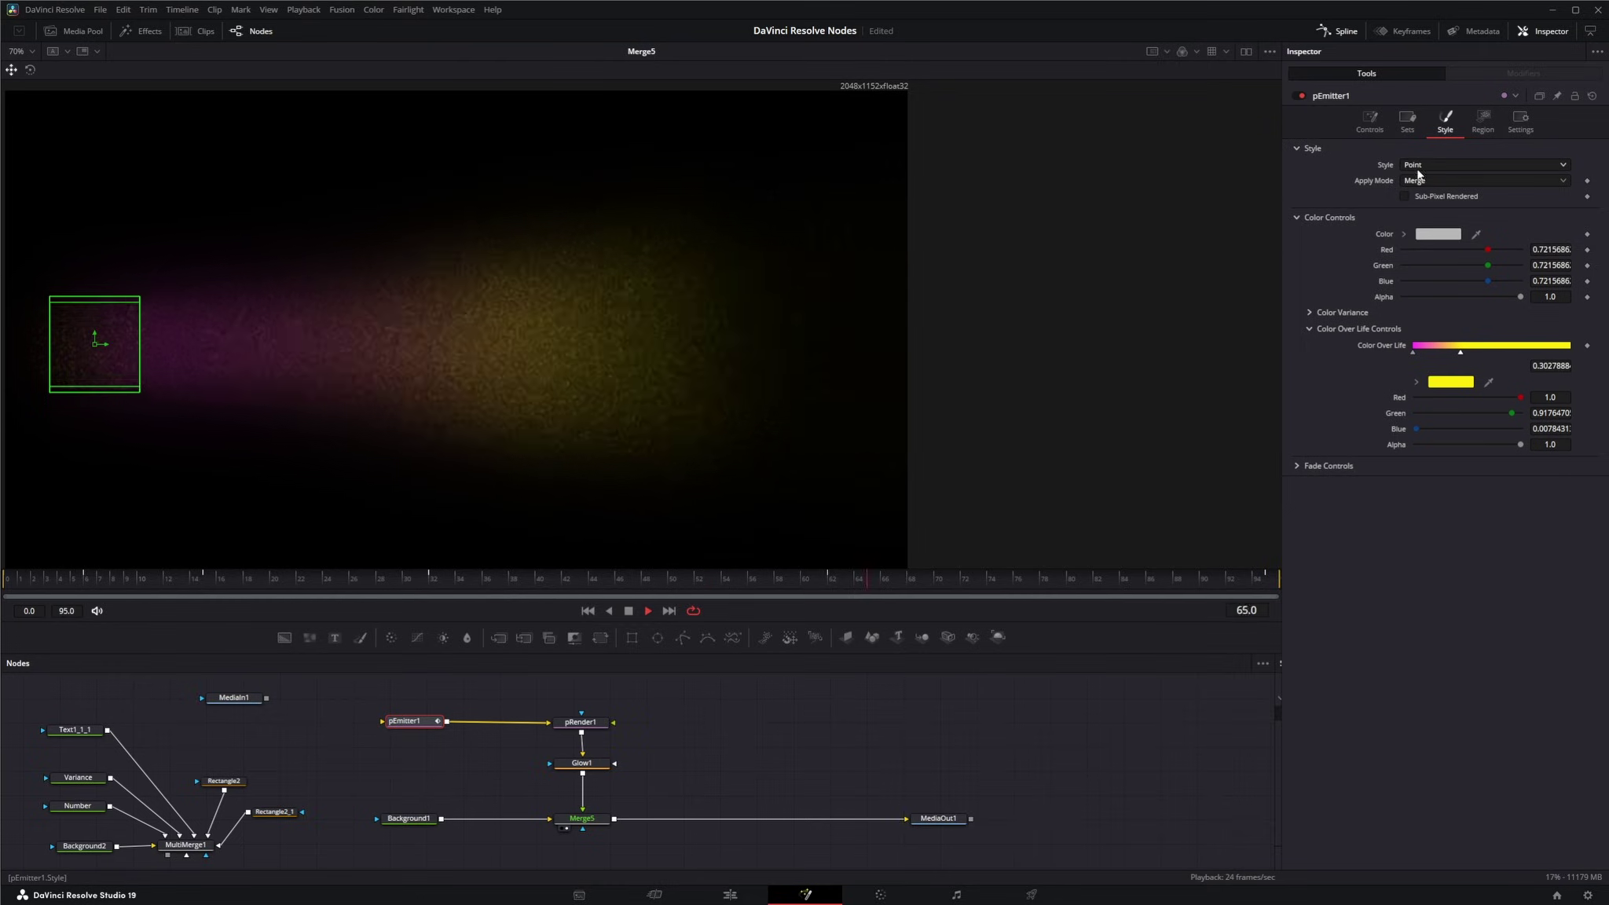